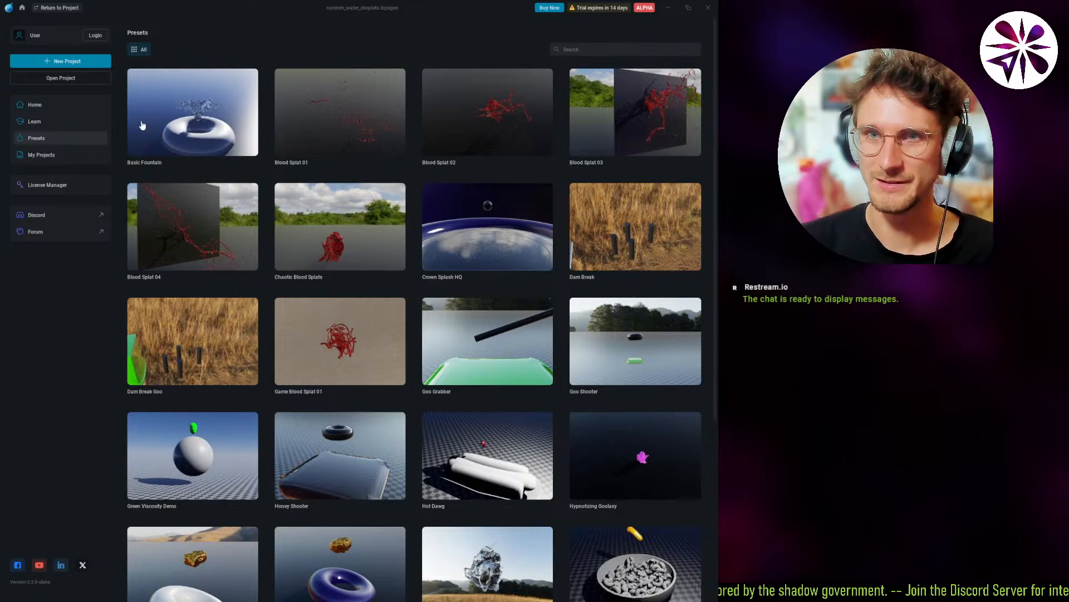
Open the Basic Fountain preset, enlarge the scene view and examine the running water from several angles.
click(142, 125)
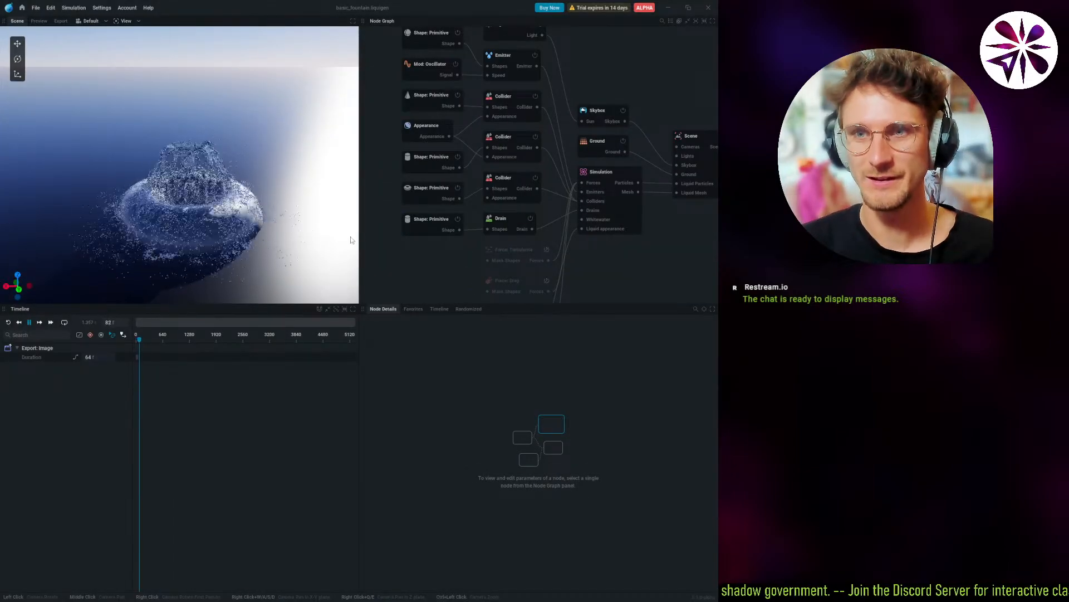
drag(359, 235, 435, 256)
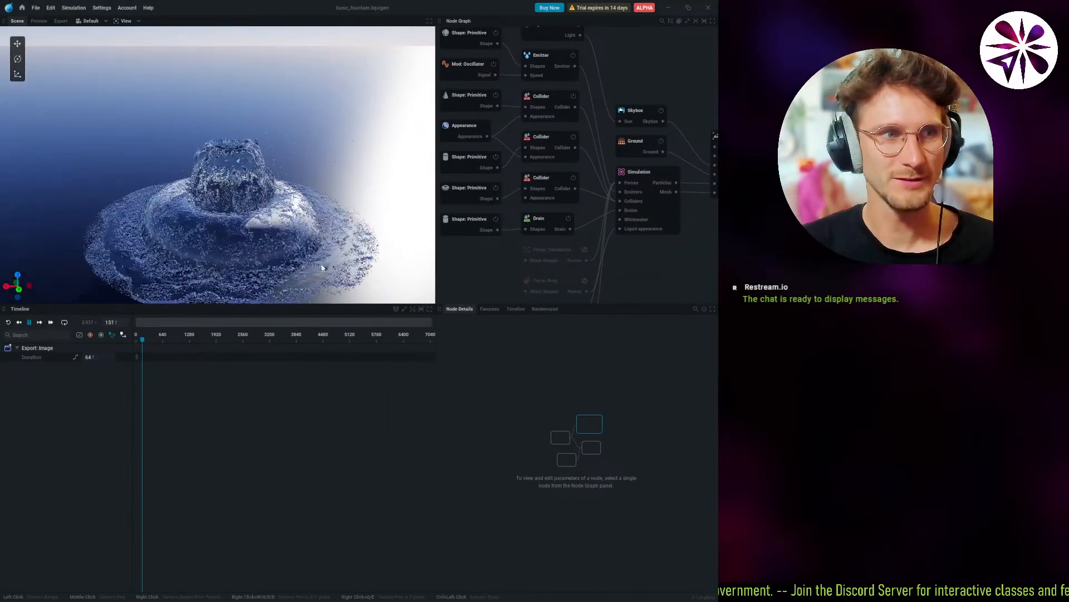
scroll(201, 224, up, 4)
drag(201, 224, 279, 201)
scroll(267, 189, up, 4)
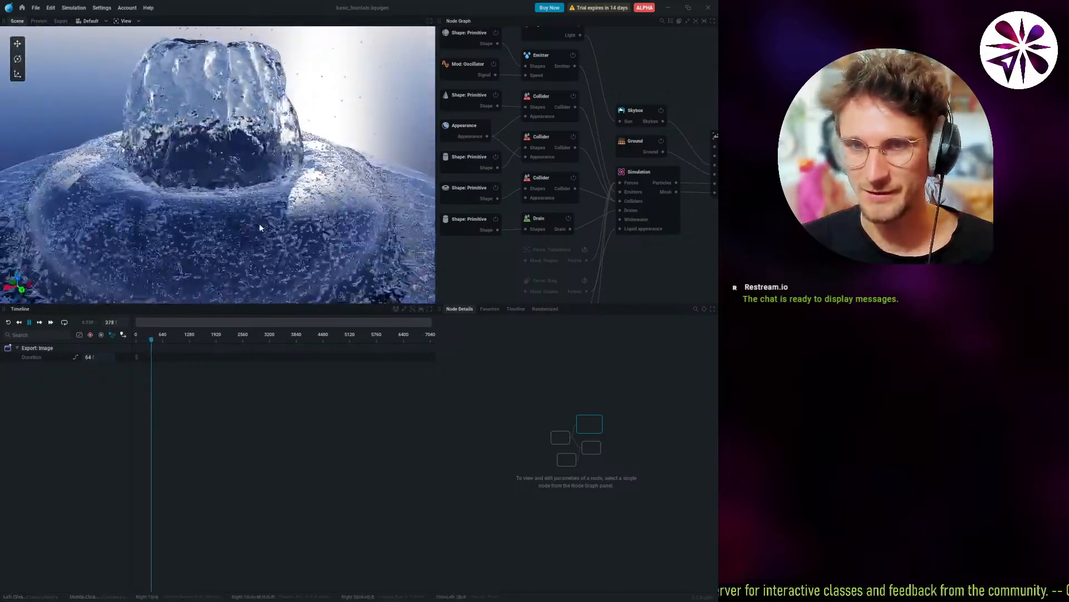
drag(146, 208, 193, 189)
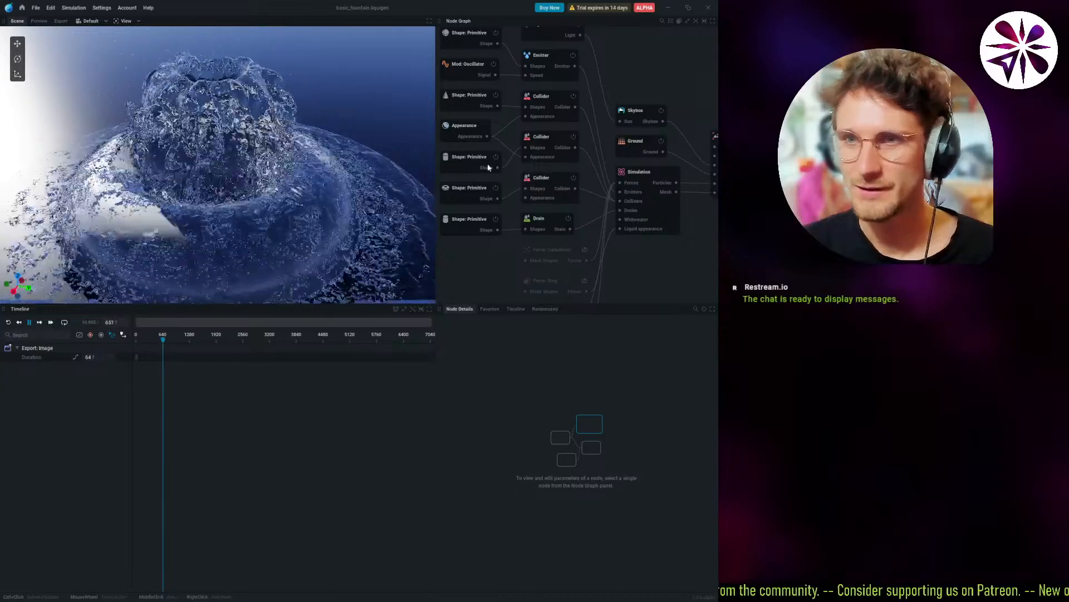
Raise the fountain's torus shape above the water, and lower it to a Z position of about -0.183 m.
click(457, 194)
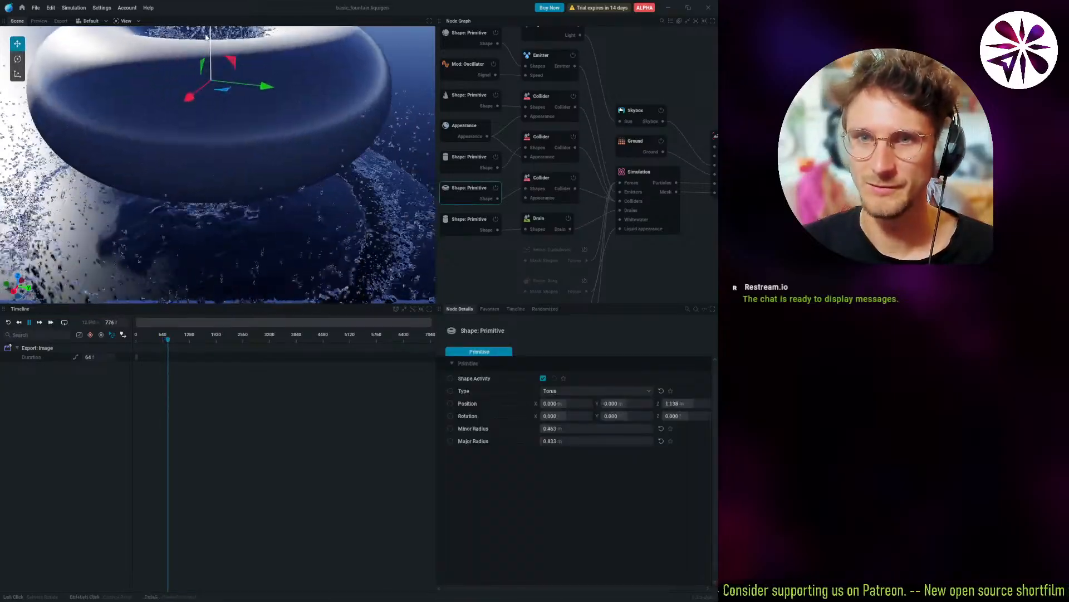
drag(203, 76, 197, 176)
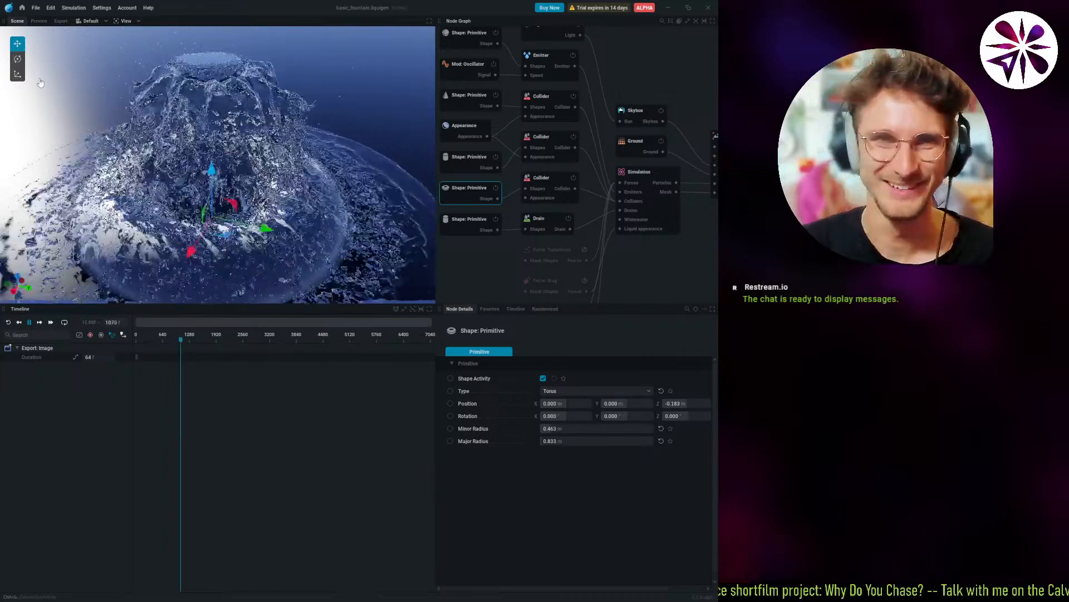
Leave the fountain project, open the Chaotic Blood Splats preset and examine its running splash from different angles.
click(22, 9)
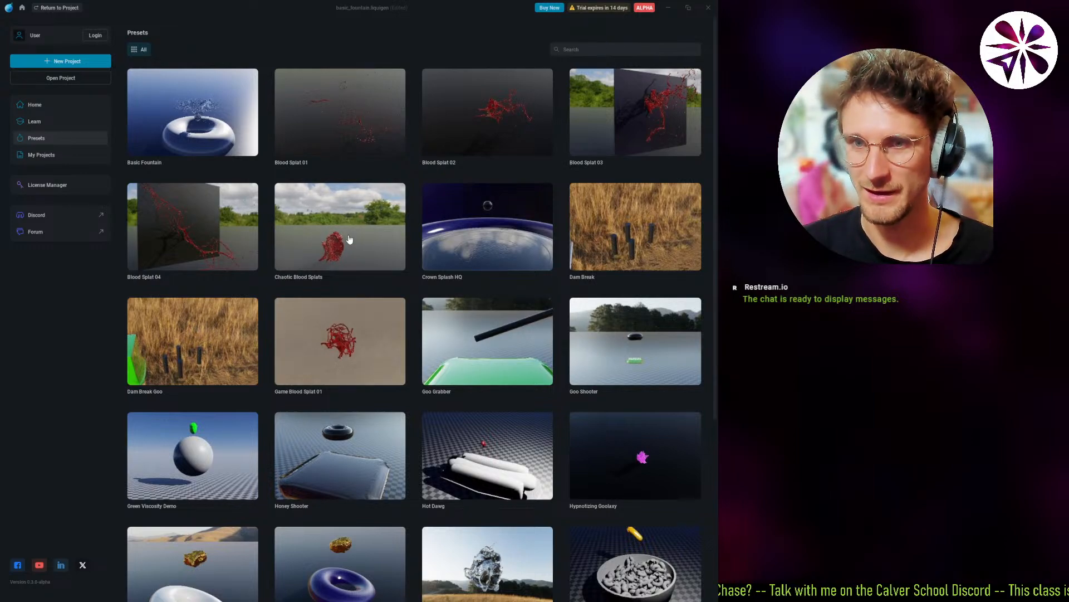
click(376, 274)
click(304, 332)
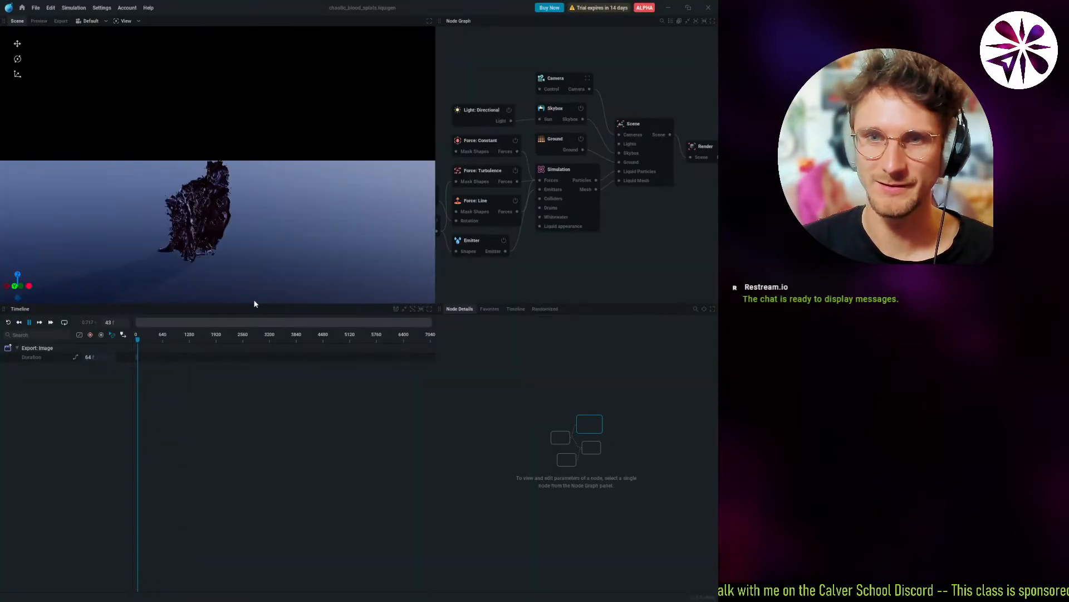
drag(211, 280, 105, 273)
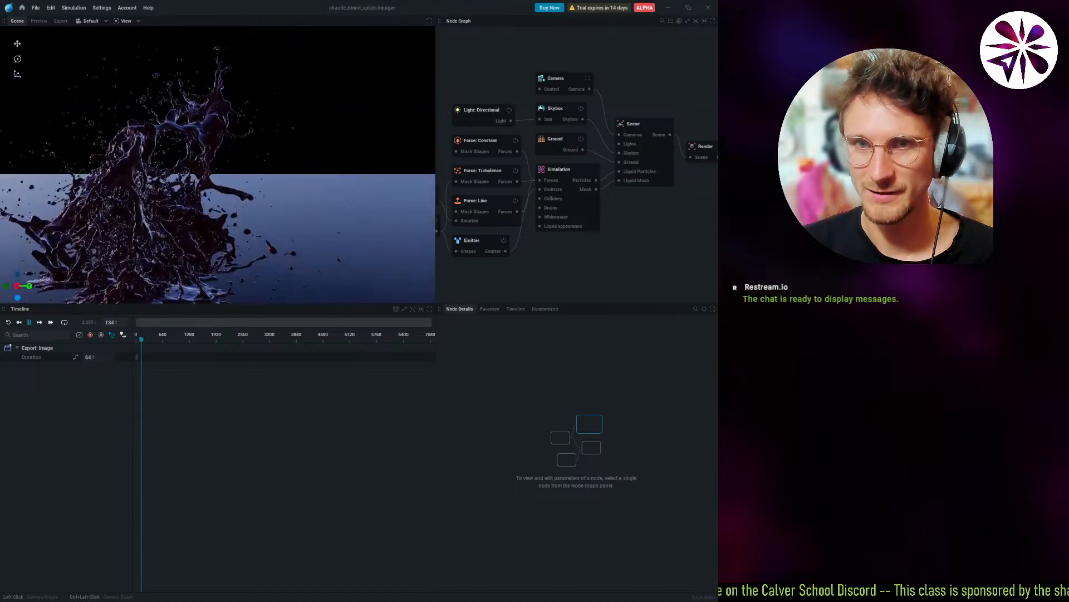
drag(211, 200, 106, 234)
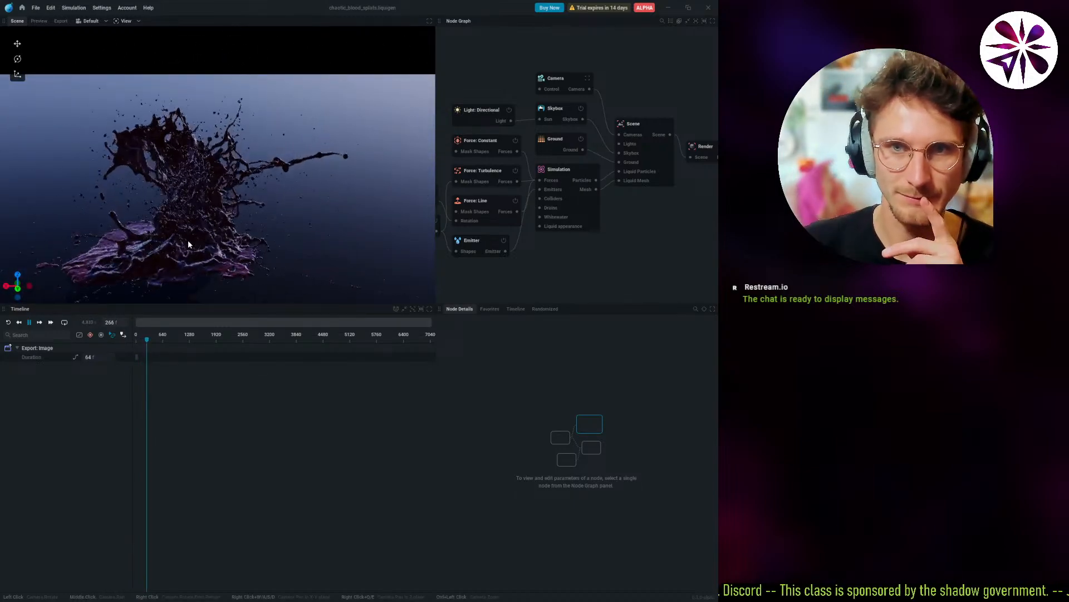
scroll(189, 241, up, 3)
mouse_move(178, 246)
mouse_down()
mouse_move(137, 259)
mouse_move(170, 239)
mouse_up()
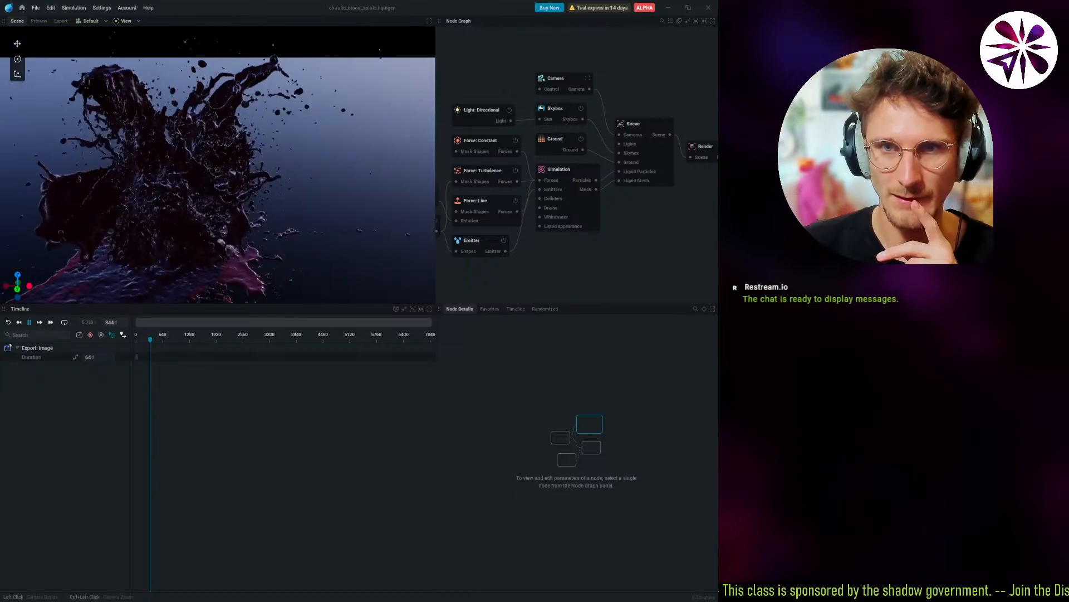
middle_drag(151, 251, 172, 246)
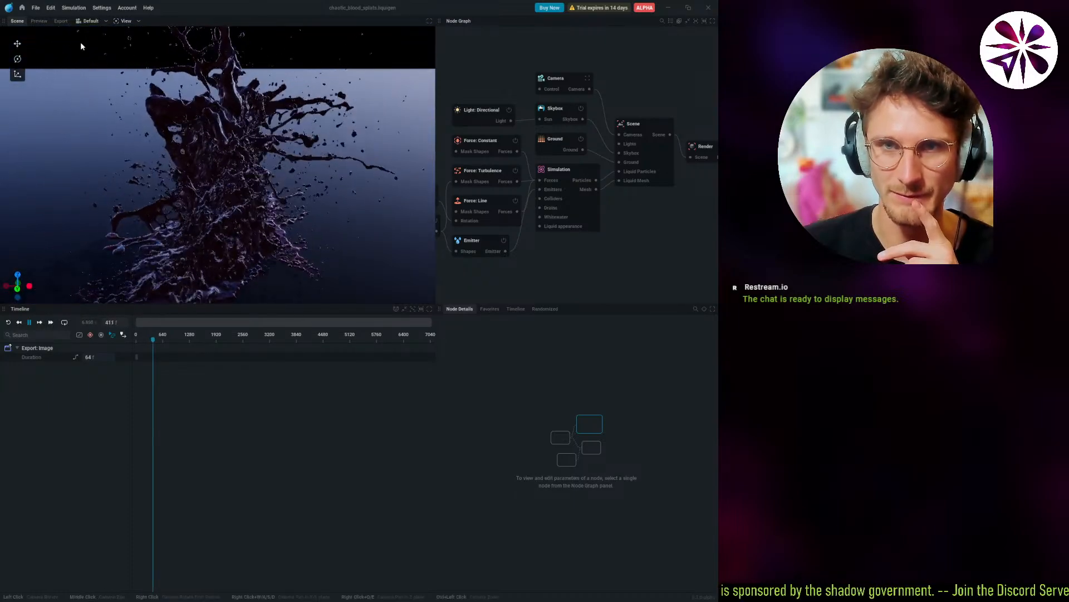
Enlarge the node graph and review the settings of the Export: Image, Render and Scene nodes.
drag(434, 240, 329, 246)
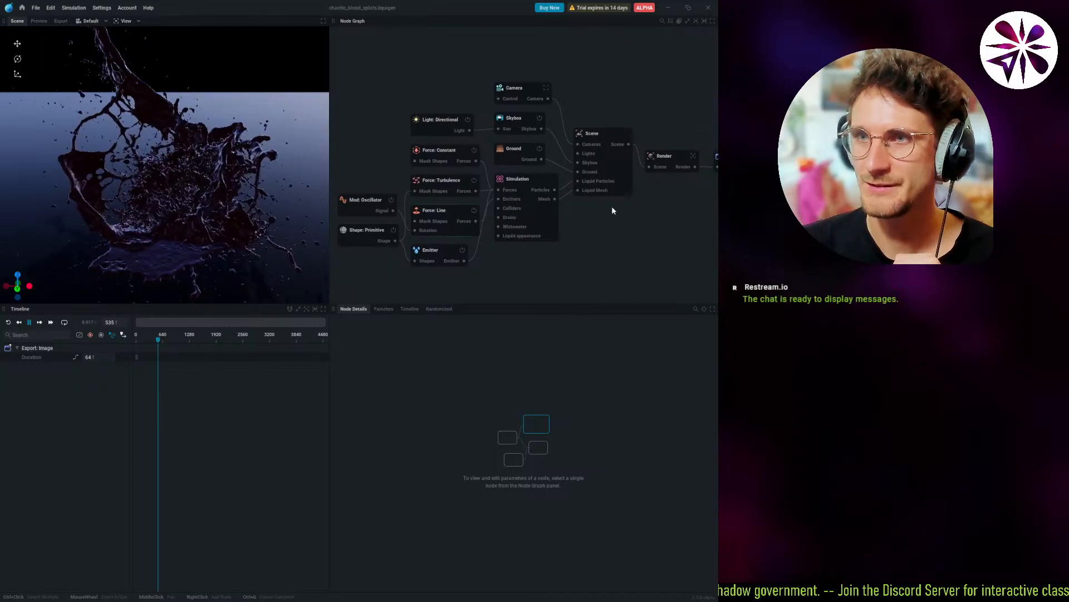
middle_drag(611, 206, 584, 195)
click(662, 157)
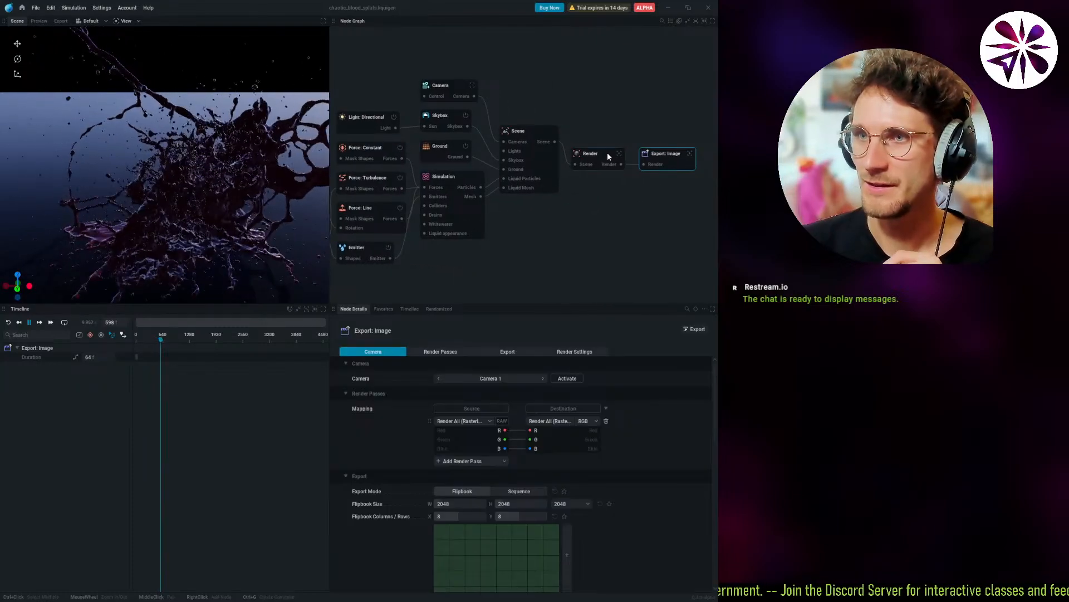
click(601, 166)
click(526, 132)
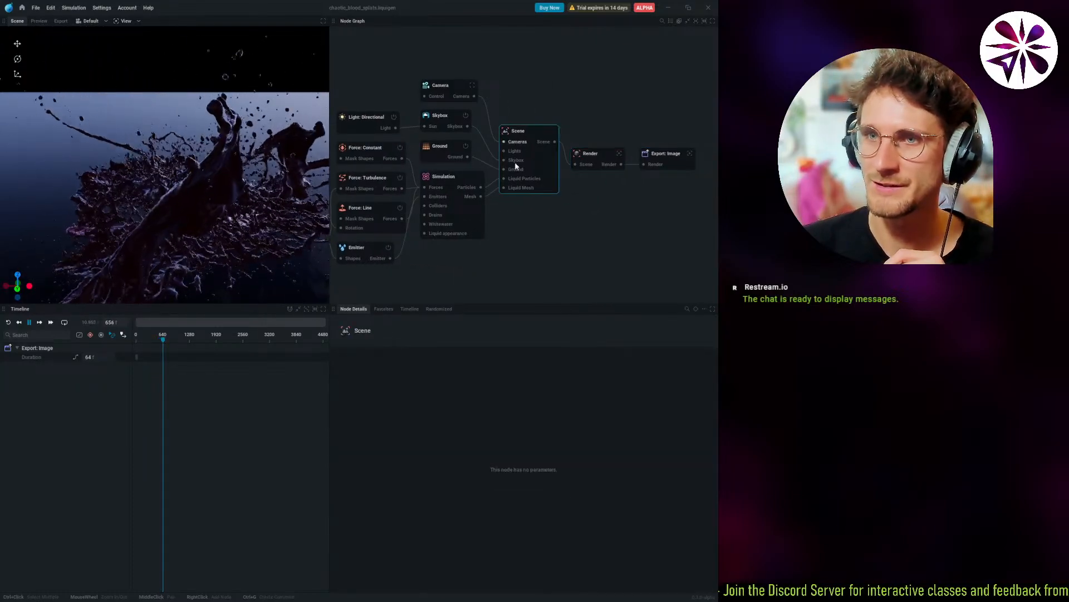
Review the Simulation node's parameters, including its resource and mesh settings.
middle_drag(483, 192, 560, 192)
click(524, 181)
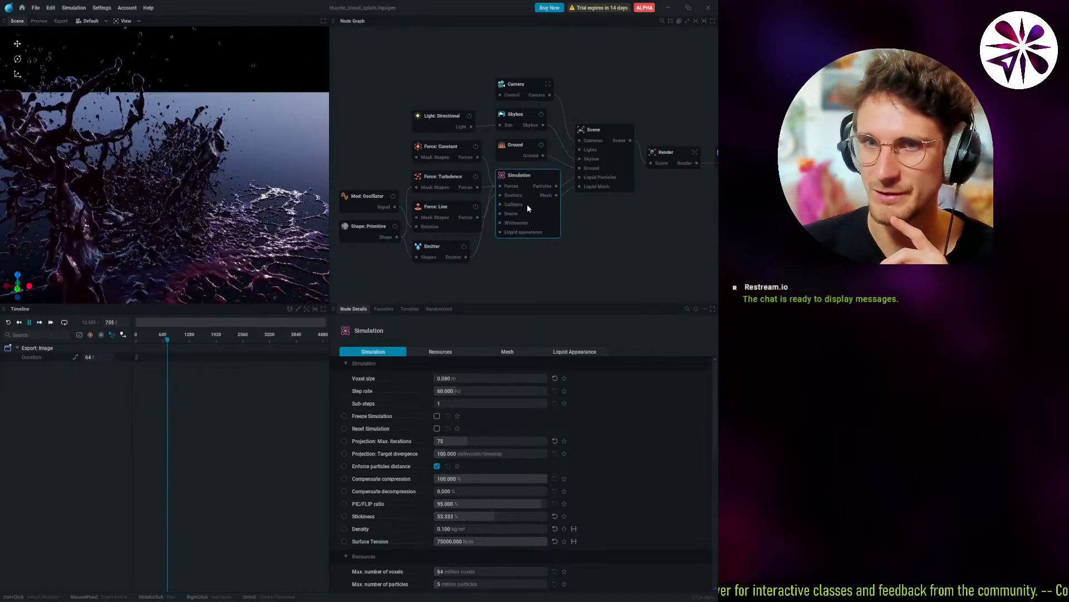
scroll(399, 486, down, 5)
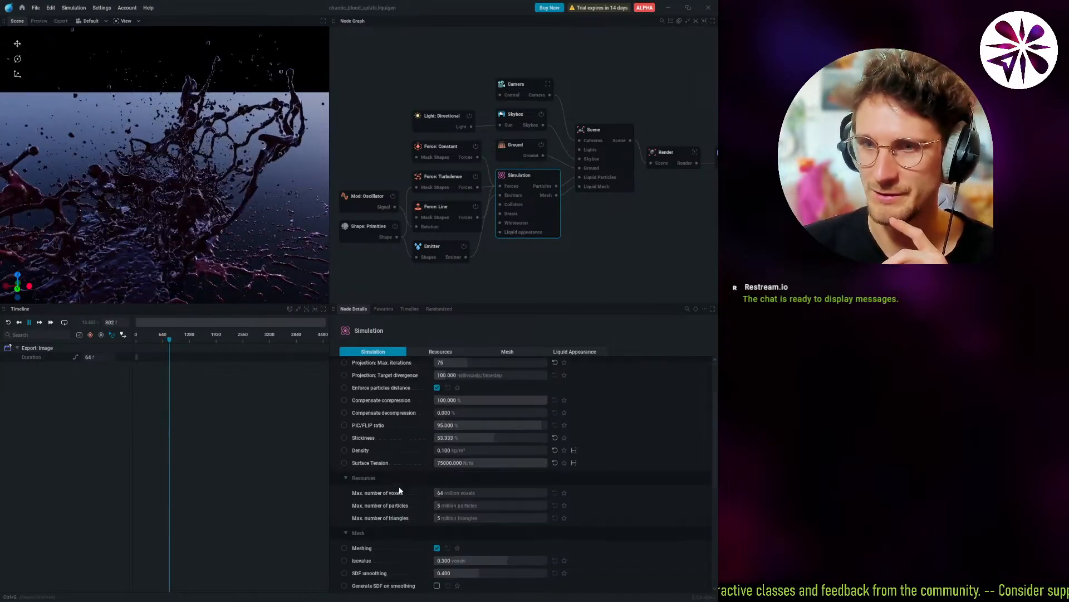
scroll(397, 490, up, 5)
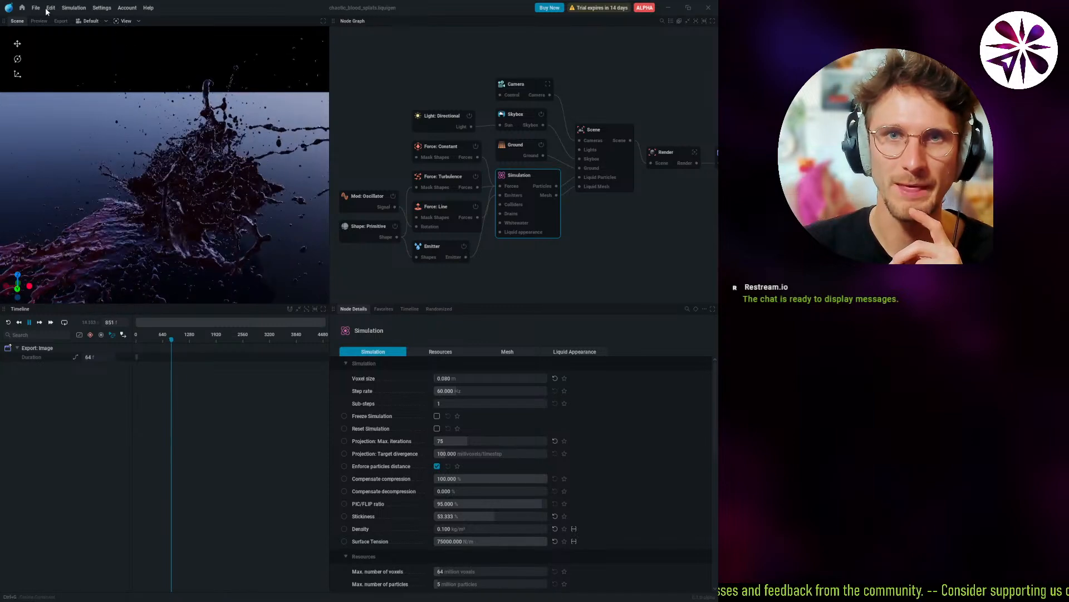
Browse the presets, open Liquid Gold Spill 2 and examine the gold liquid pouring over the torus.
click(23, 9)
scroll(161, 370, down, 1)
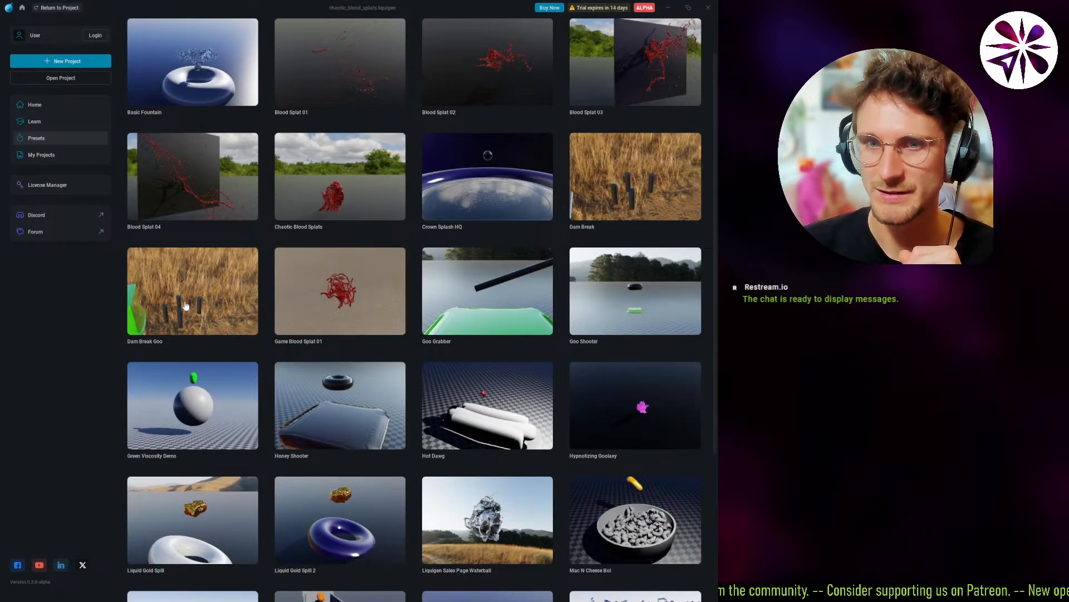
scroll(277, 320, down, 1)
scroll(324, 445, down, 3)
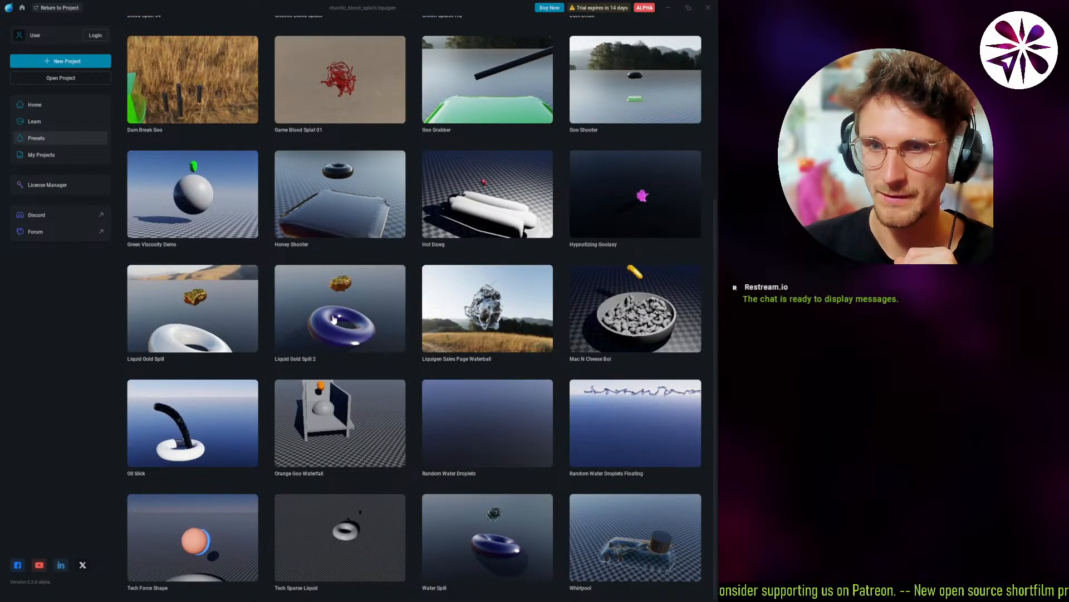
click(335, 320)
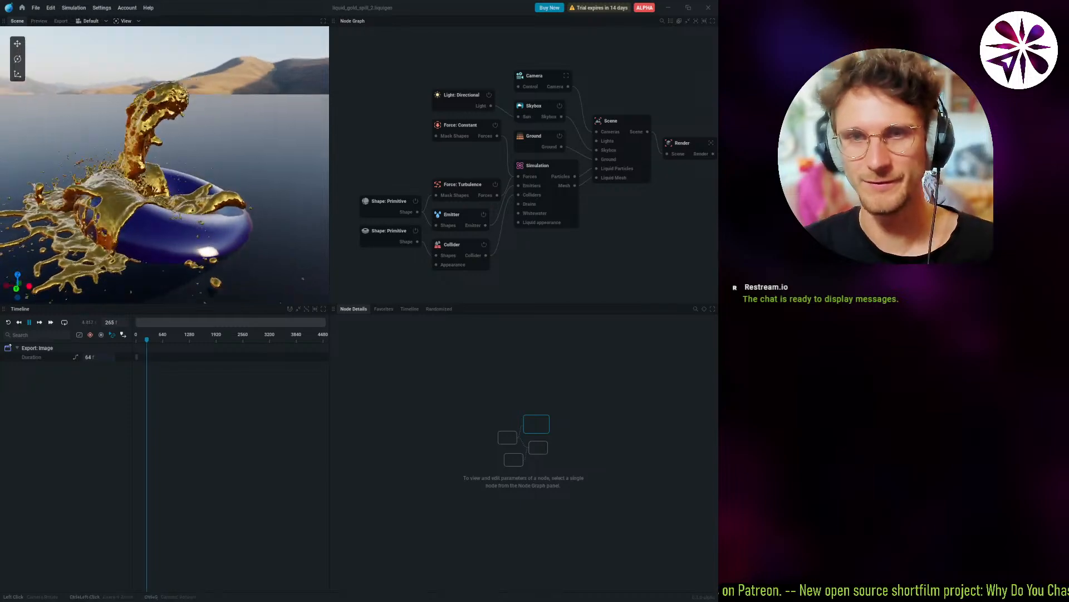
drag(163, 206, 152, 204)
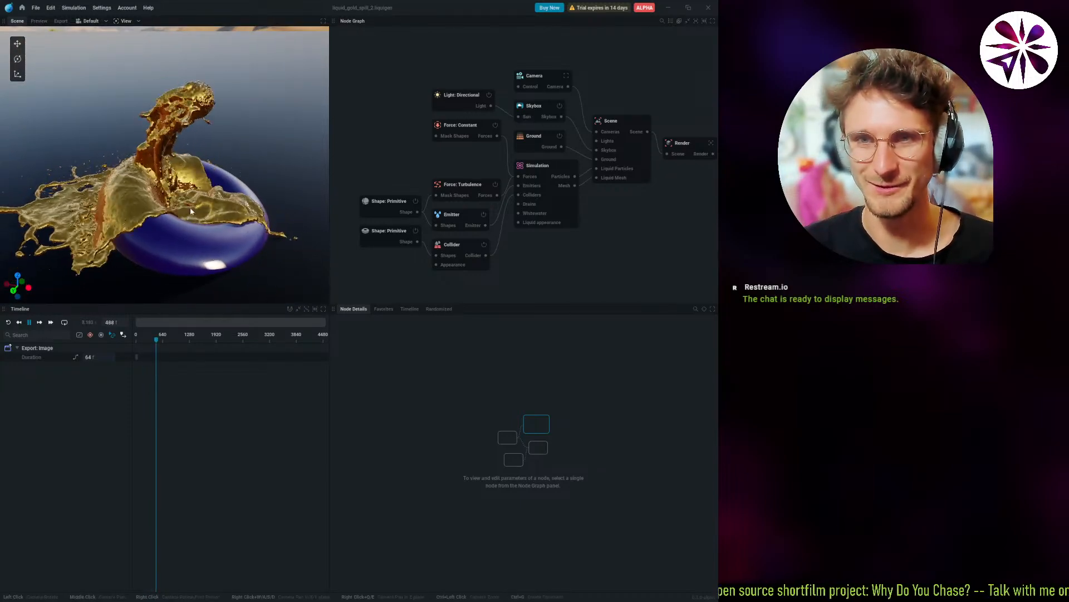
drag(183, 215, 354, 194)
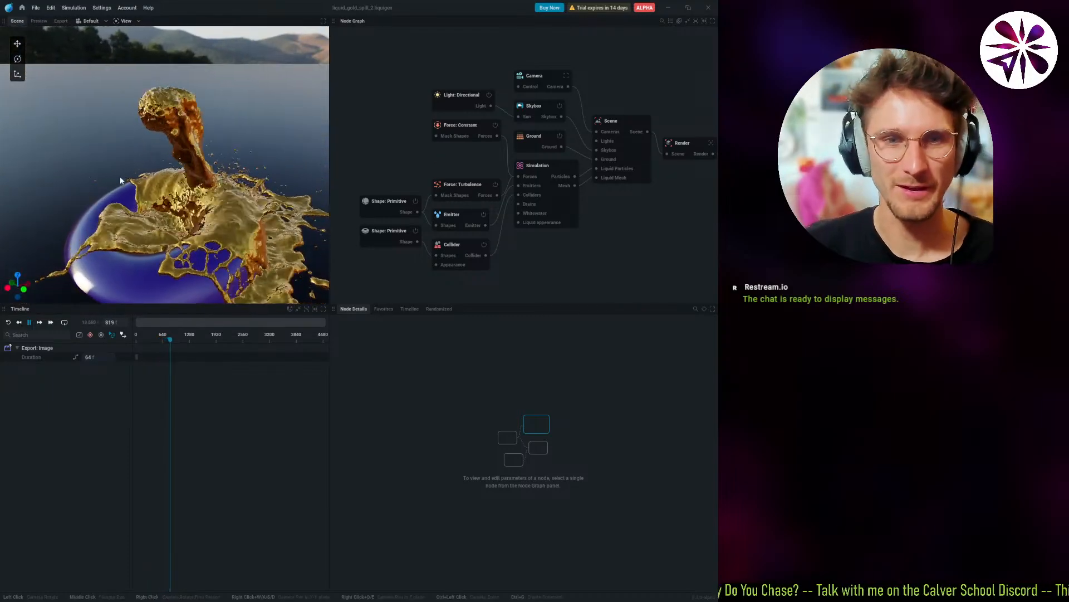
Return to the presets, open Whirlpool and start its simulation with the pool in close view.
click(22, 8)
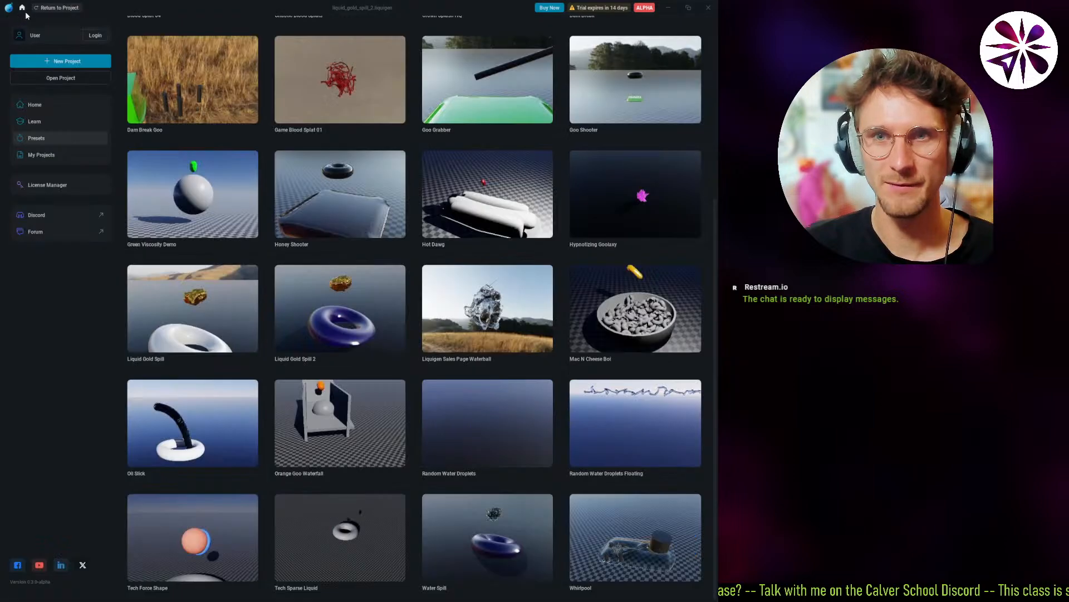
scroll(307, 318, up, 5)
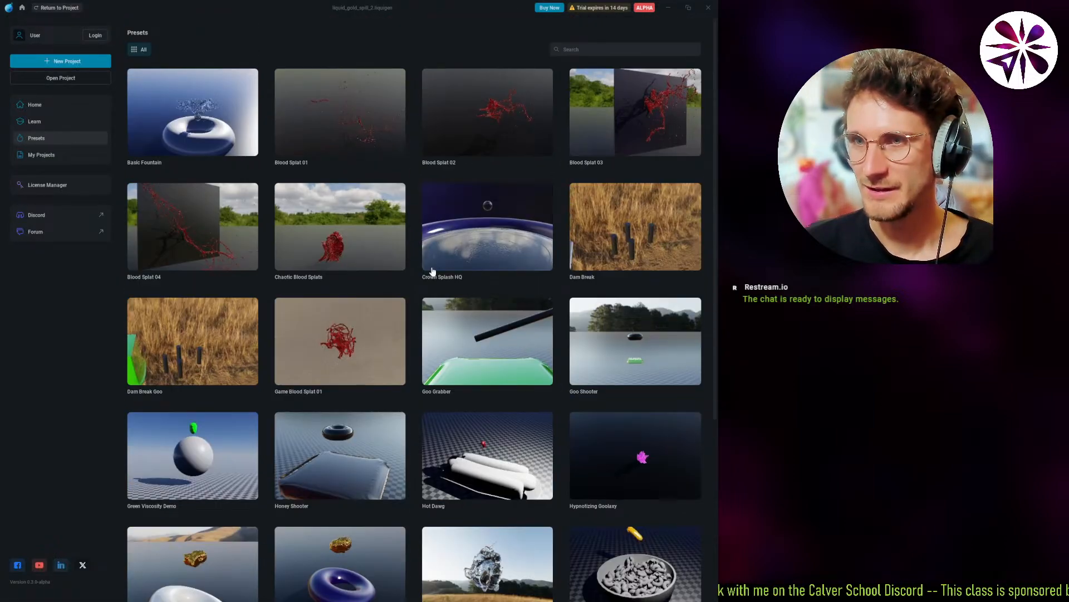
scroll(477, 267, down, 4)
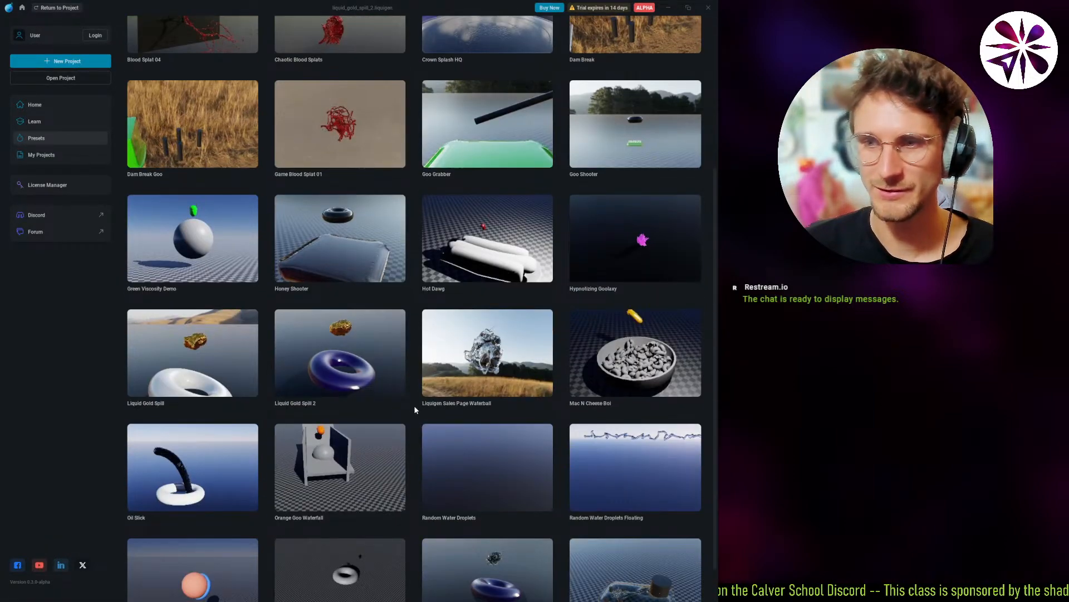
scroll(414, 410, down, 1)
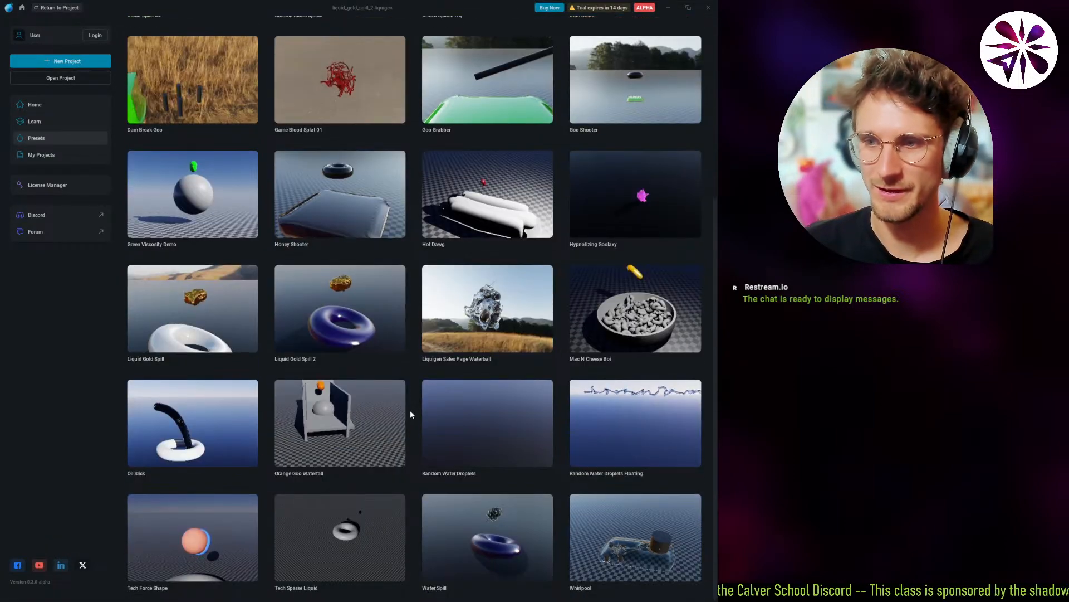
click(597, 533)
scroll(177, 218, up, 3)
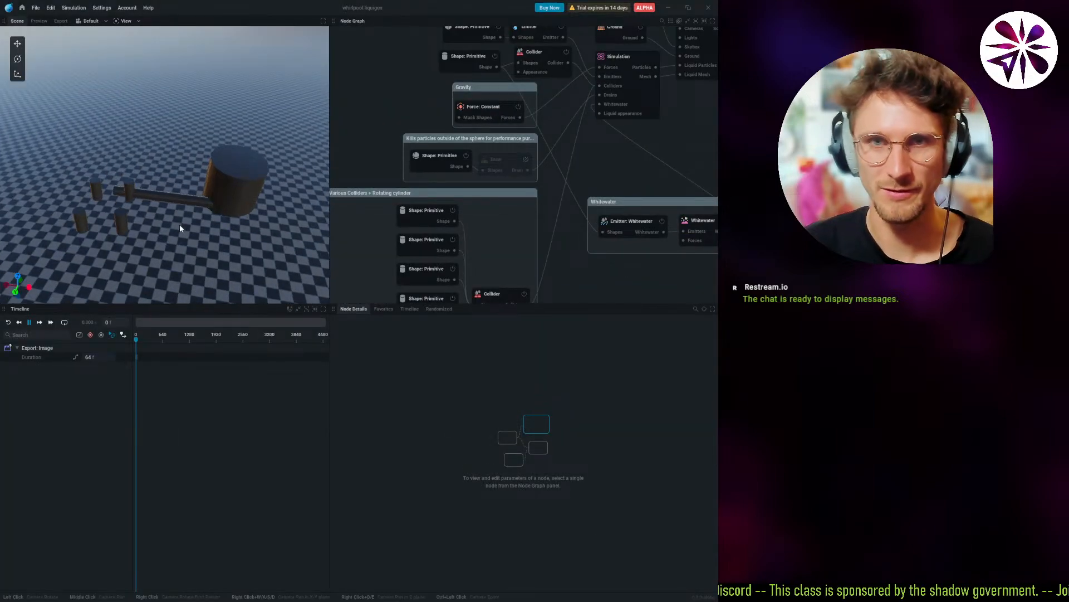
scroll(152, 240, up, 3)
key(space)
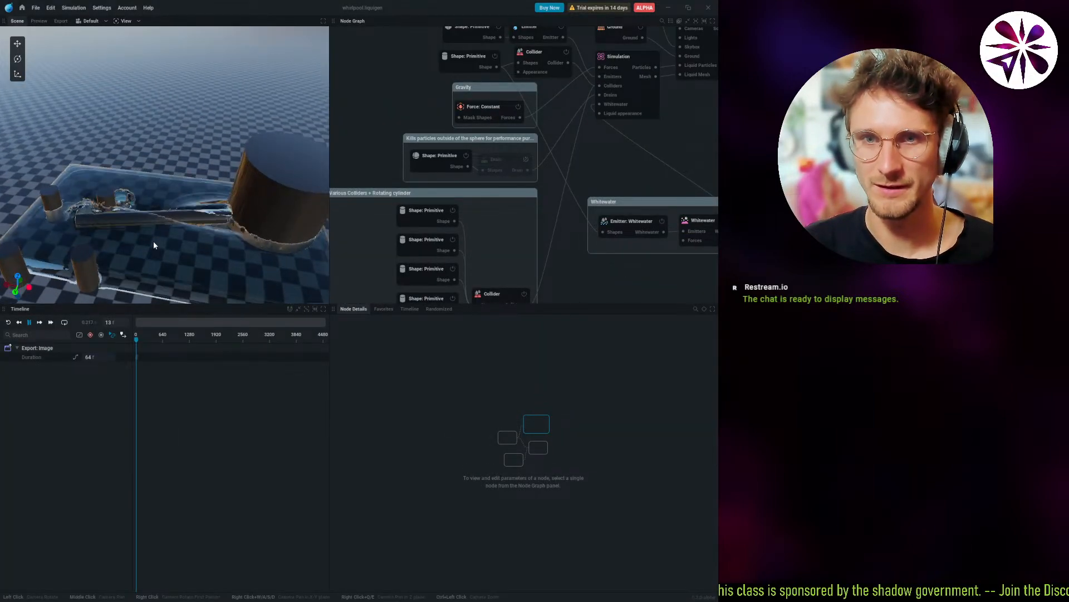
Examine the running whirlpool's waves and whitewater around the rotating arm, small posts and large cylinder.
drag(143, 236, 205, 251)
scroll(159, 242, up, 3)
scroll(162, 268, up, 3)
scroll(247, 244, up, 3)
scroll(215, 268, down, 10)
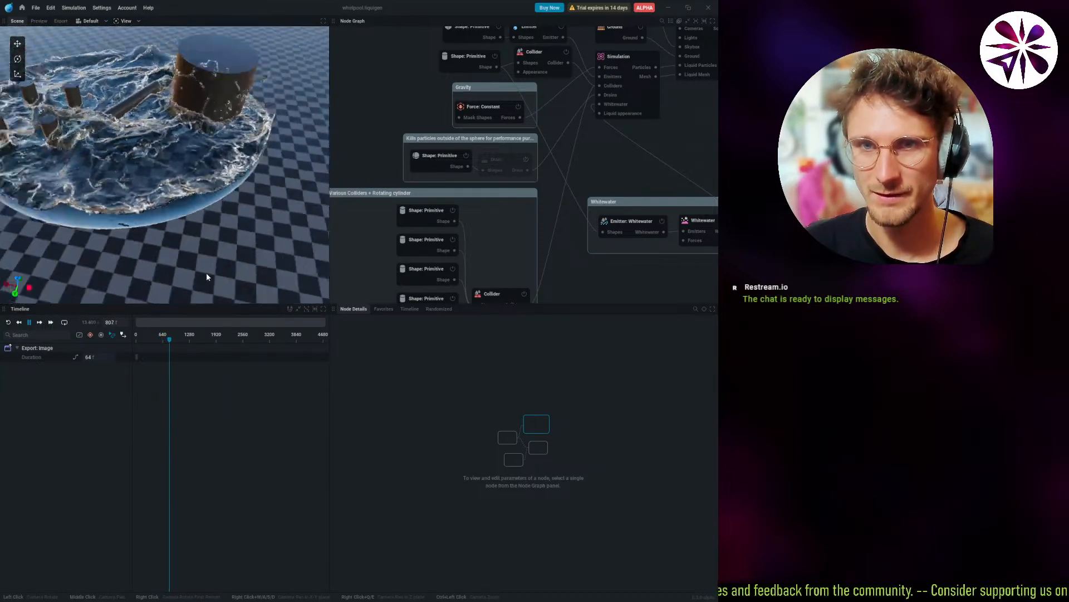
middle_drag(113, 78, 137, 166)
scroll(179, 226, up, 5)
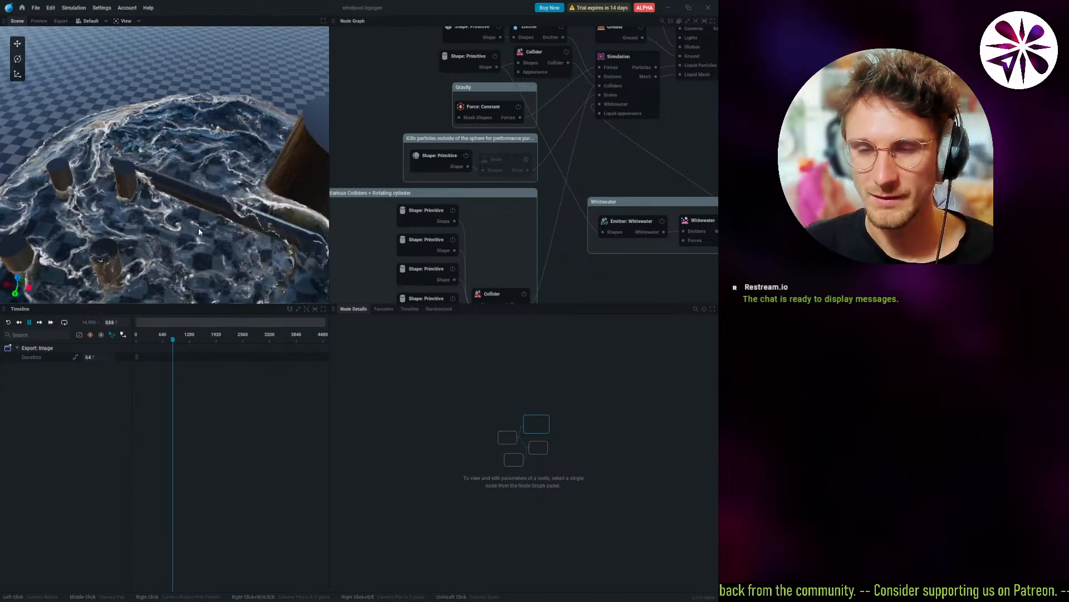
scroll(210, 214, up, 3)
middle_drag(295, 195, 229, 148)
scroll(213, 258, up, 5)
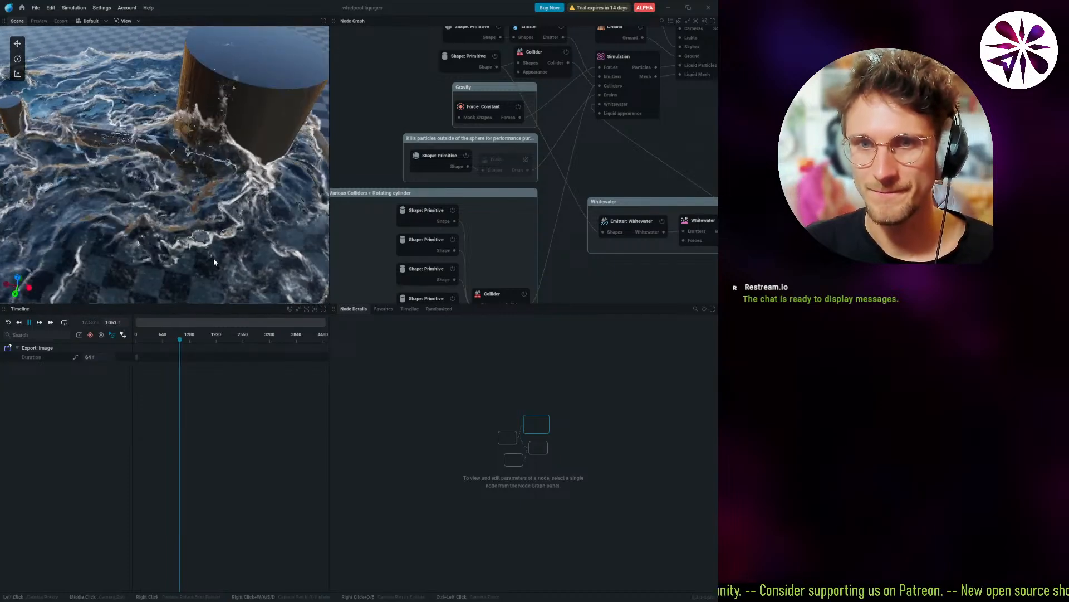
drag(263, 193, 195, 123)
Pause the whirlpool simulation and inspect the frozen splash and foam particles beside the large cylinder.
key(space)
scroll(190, 149, up, 6)
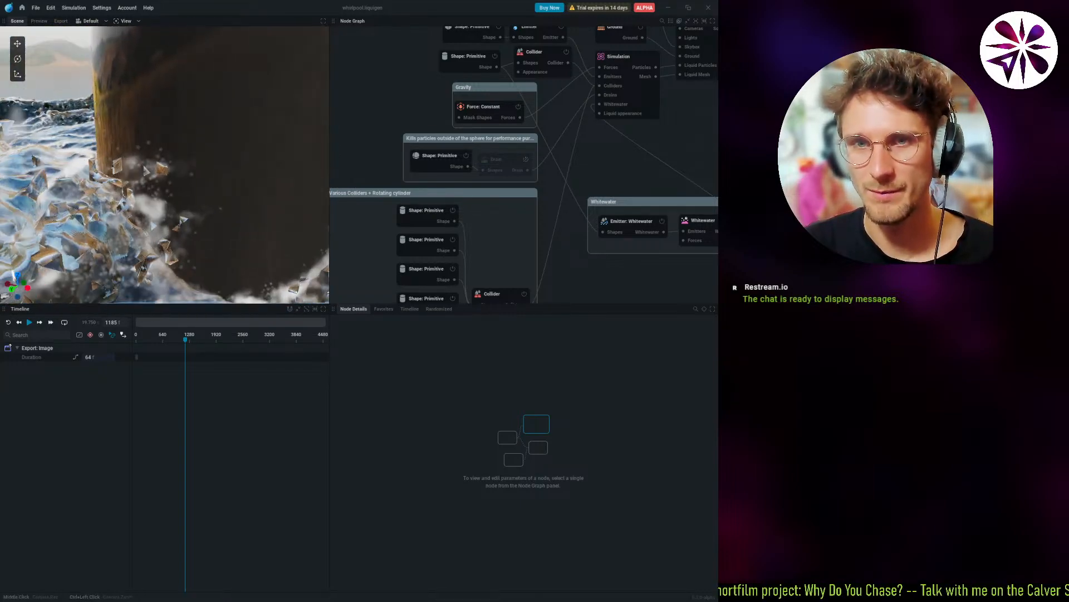
scroll(156, 192, up, 4)
drag(157, 193, 218, 196)
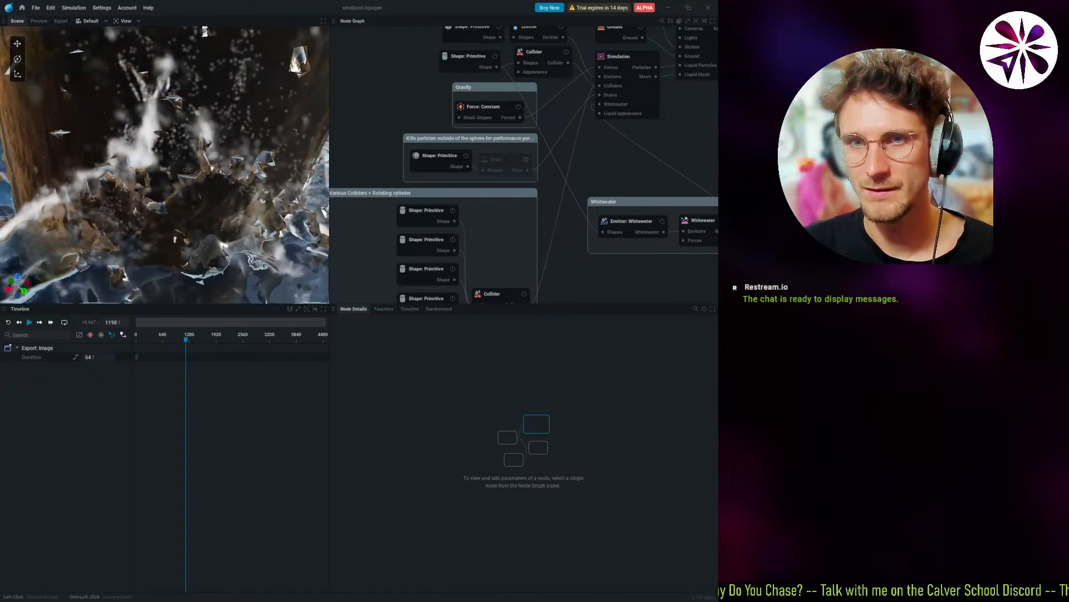
scroll(215, 192, down, 8)
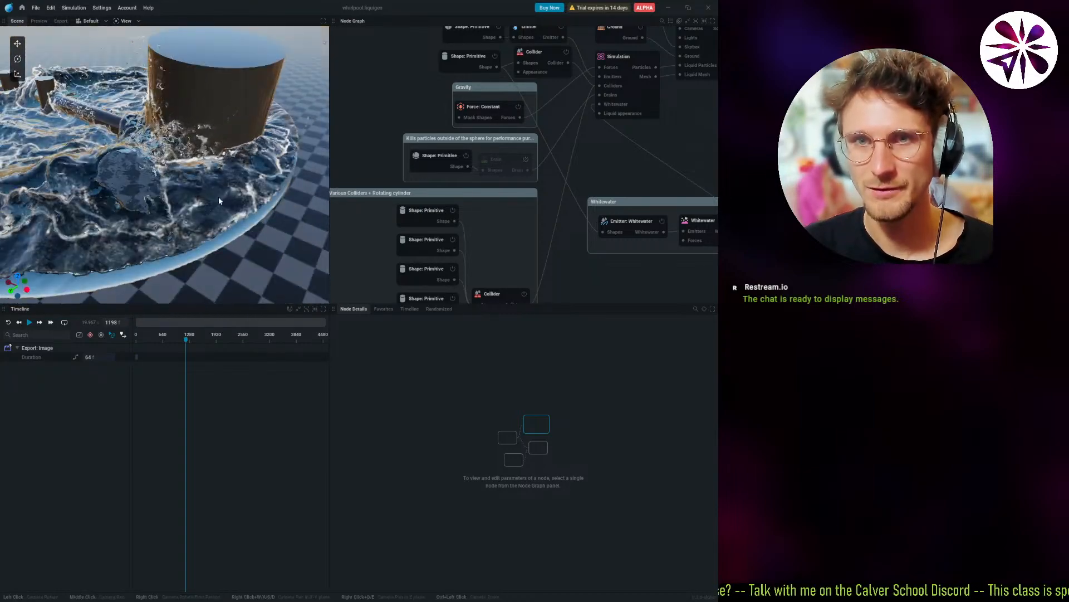
Inspect the frozen liquid fragments and foam particles up close in front of the large cylinder.
scroll(185, 163, up, 6)
middle_drag(185, 163, 196, 204)
scroll(203, 167, up, 6)
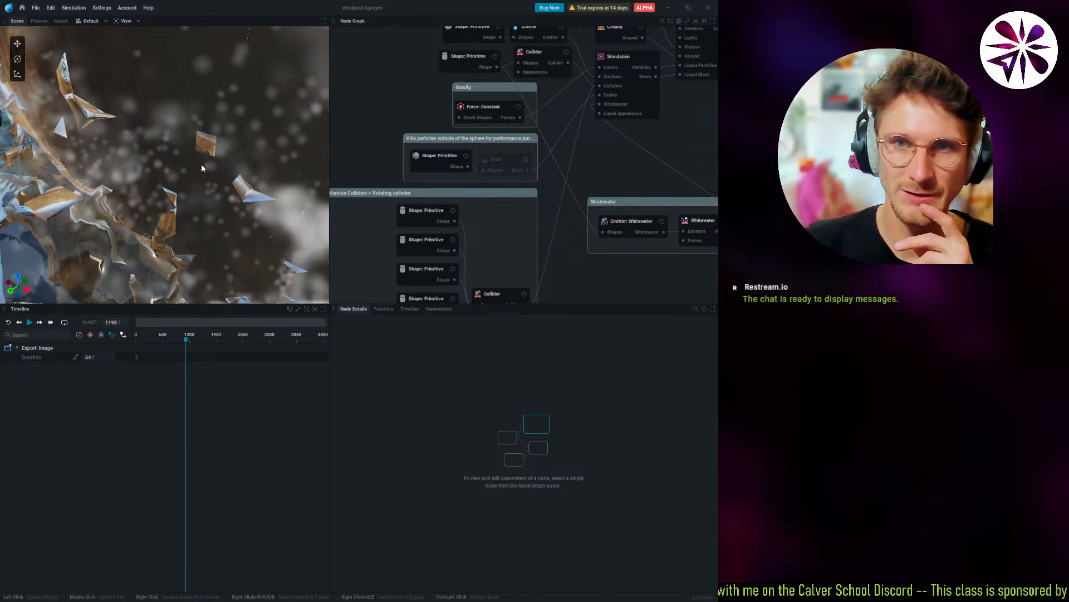
scroll(202, 167, down, 4)
middle_drag(202, 167, 209, 190)
scroll(209, 190, down, 5)
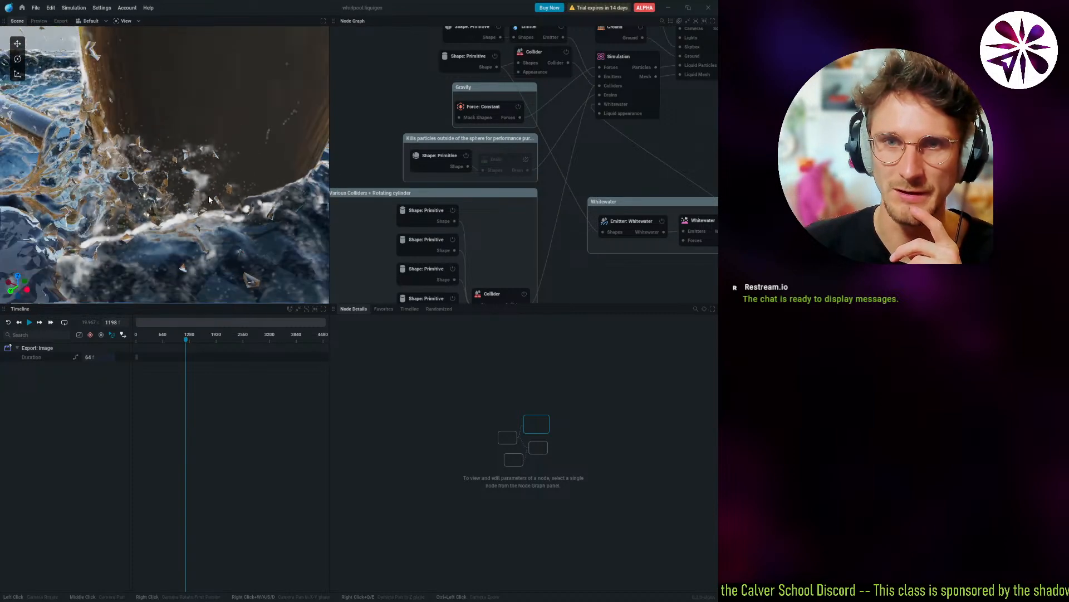
Examine the paused whirlpool surface and whitewater around the pool rim and the large cylinder from other angles.
drag(208, 196, 206, 285)
key(d)
scroll(160, 210, down, 4)
scroll(124, 204, up, 5)
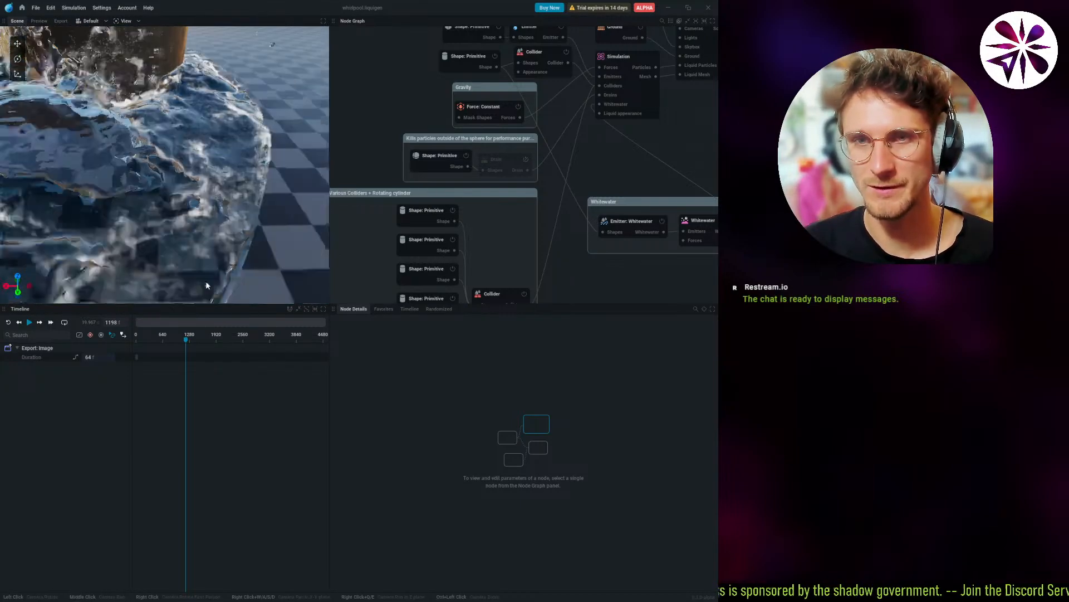
scroll(206, 285, down, 3)
drag(156, 243, 203, 241)
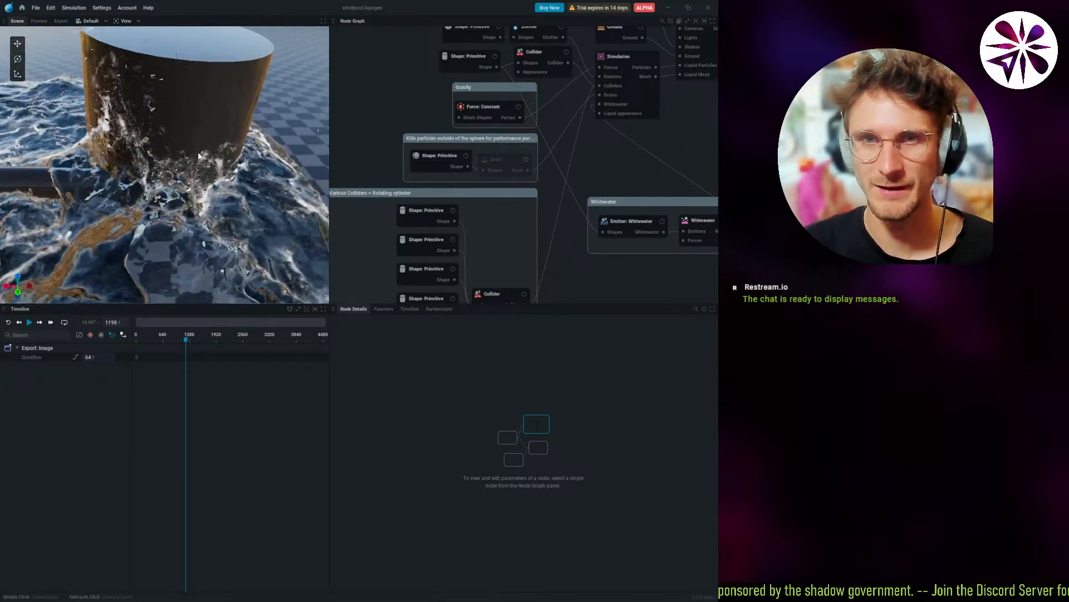
scroll(141, 72, up, 4)
drag(141, 71, 170, 166)
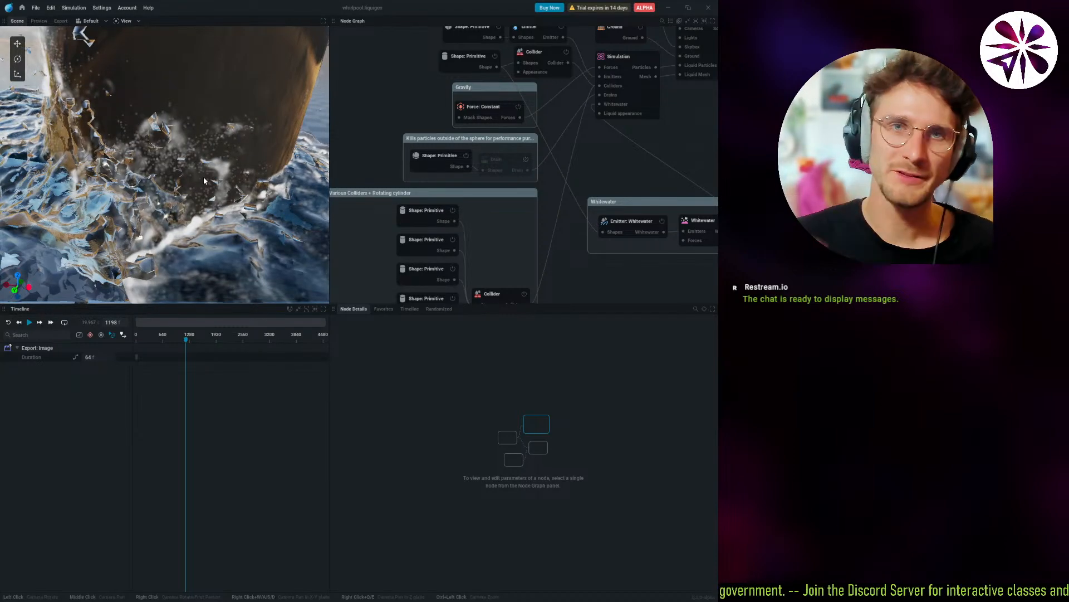
Inspect the individual mesh shards and spray particles in the paused splash at the large cylinder's base.
scroll(197, 140, up, 4)
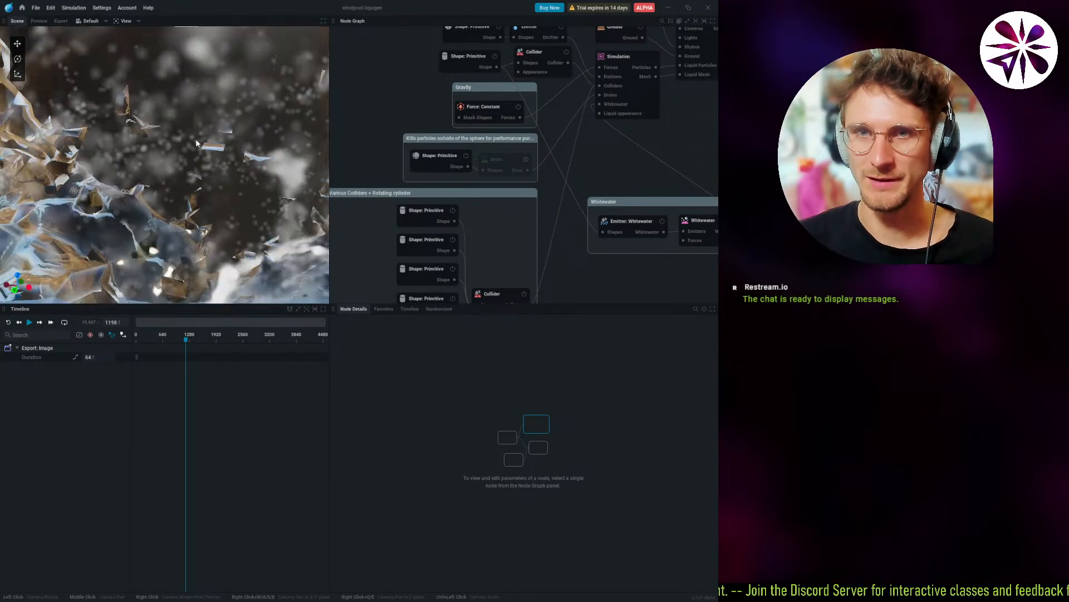
scroll(195, 139, up, 3)
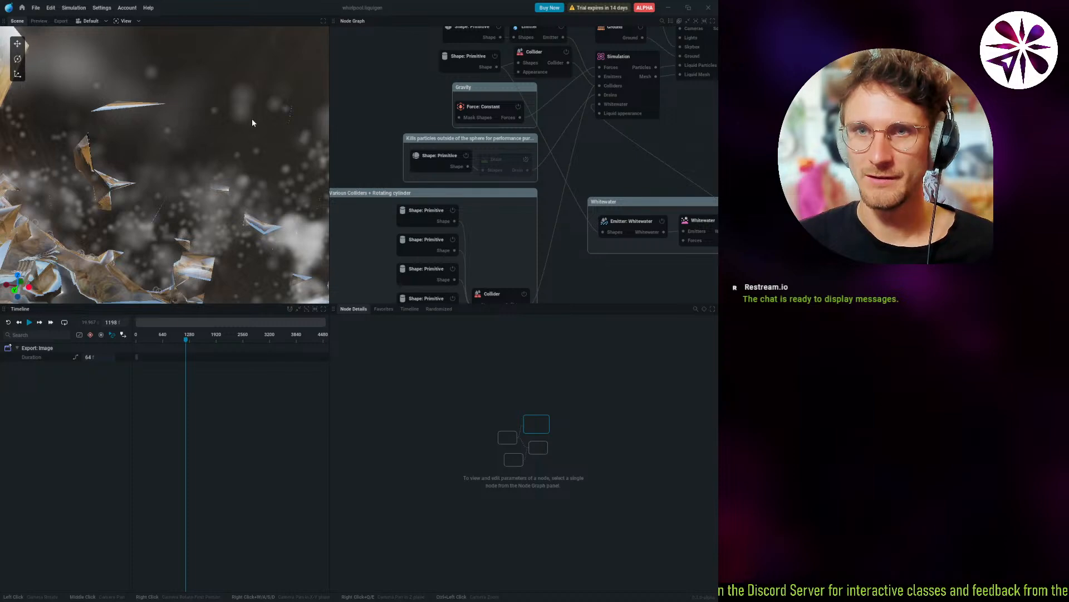
drag(252, 119, 223, 134)
drag(192, 167, 146, 233)
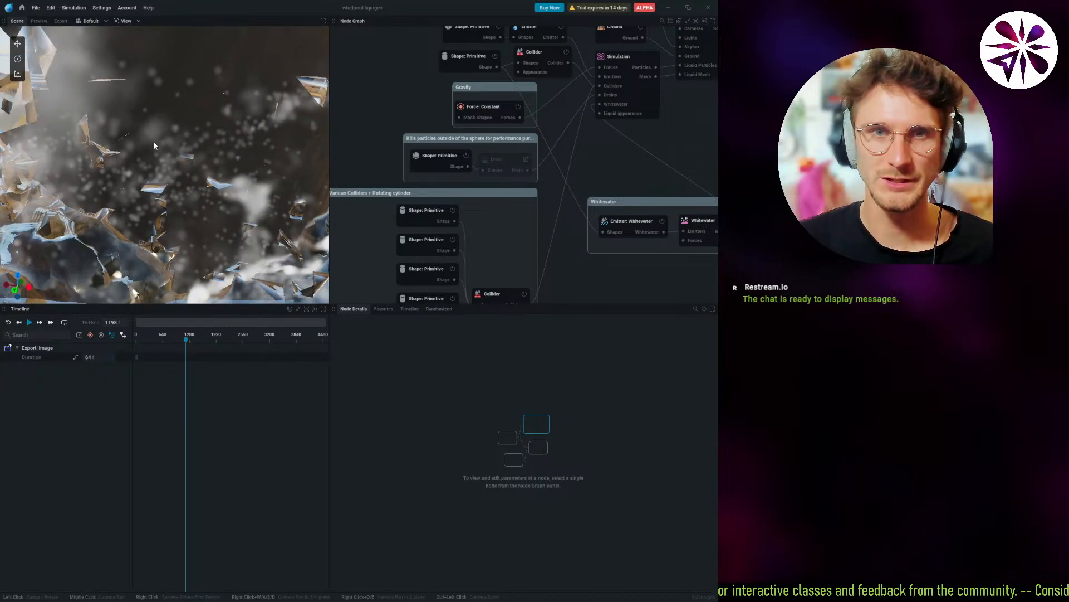
scroll(144, 142, down, 10)
scroll(151, 156, up, 4)
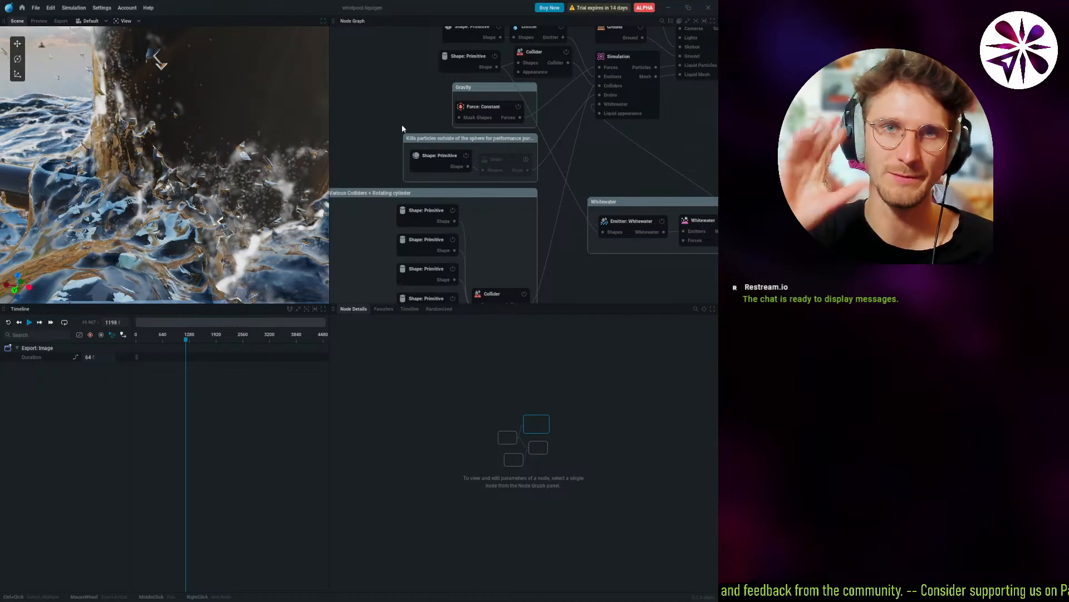
Look through the whirlpool's node graph, resume the simulation and show the settings of the colliders' Appearance node.
middle_drag(402, 128, 362, 189)
middle_drag(435, 110, 382, 62)
middle_drag(575, 167, 592, 146)
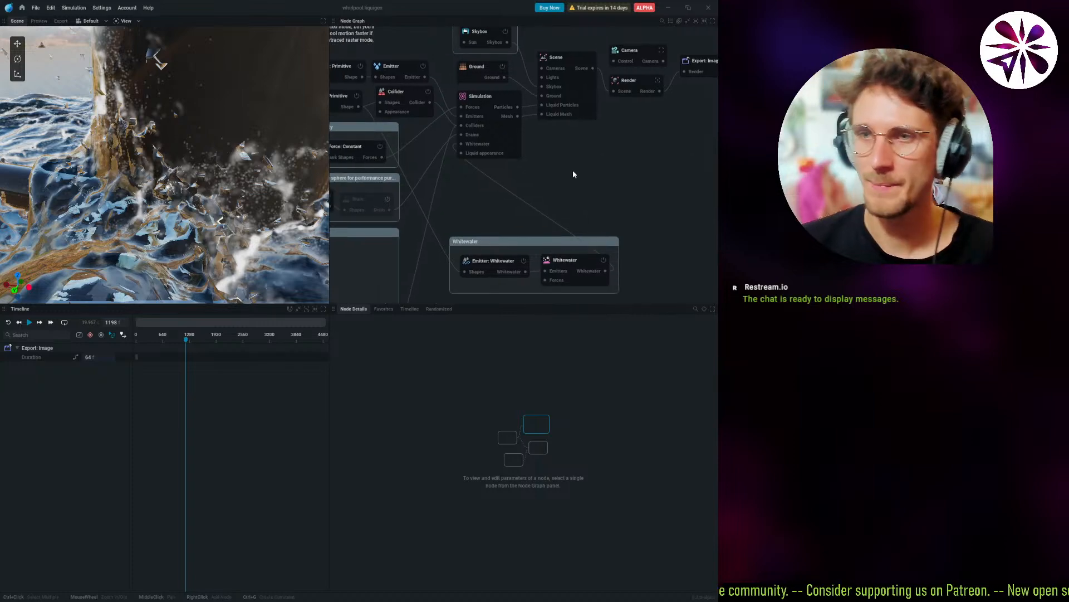
mouse_move(516, 204)
middle_down()
mouse_move(618, 160)
mouse_move(580, 95)
mouse_move(580, 126)
mouse_move(572, 79)
mouse_move(692, 48)
mouse_move(504, 205)
middle_up()
key(space)
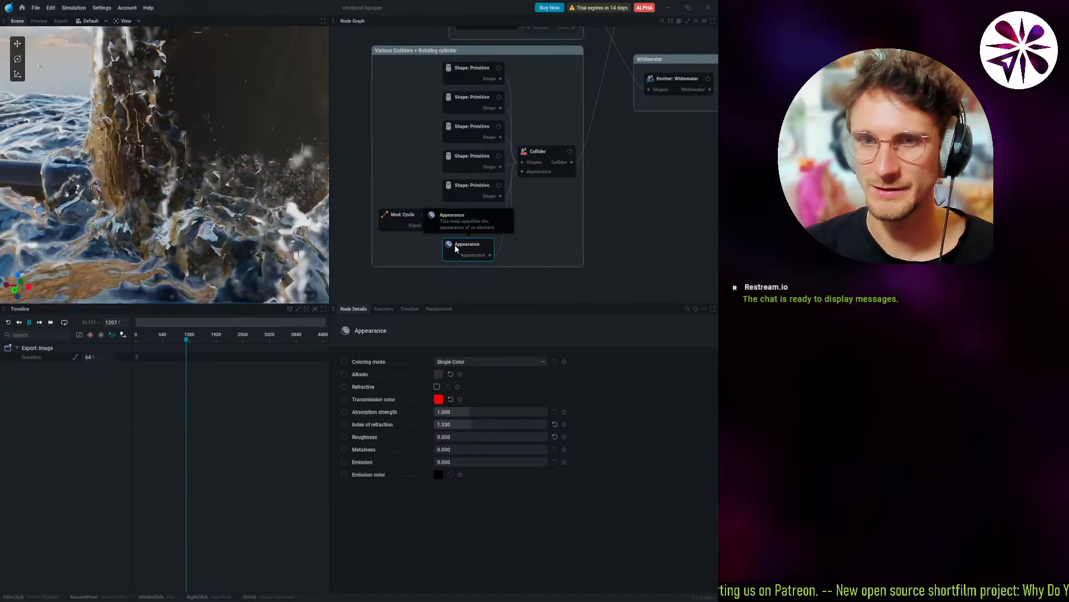
View the running whirlpool from higher up and enlarge the 3D scene view in both width and height.
scroll(150, 173, down, 5)
middle_drag(72, 167, 135, 209)
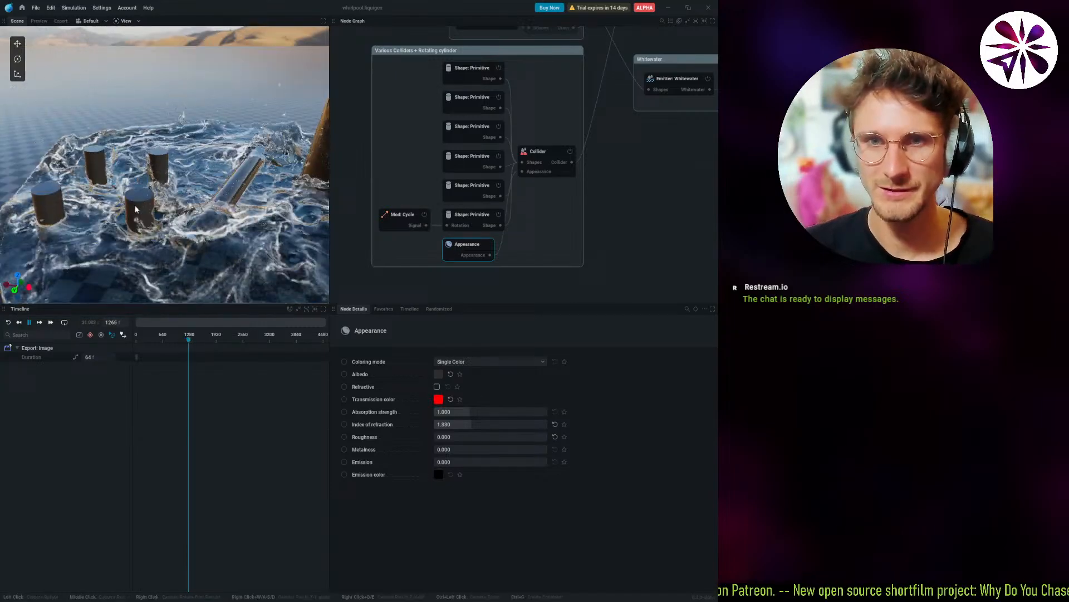
middle_drag(268, 205, 195, 212)
drag(195, 212, 202, 253)
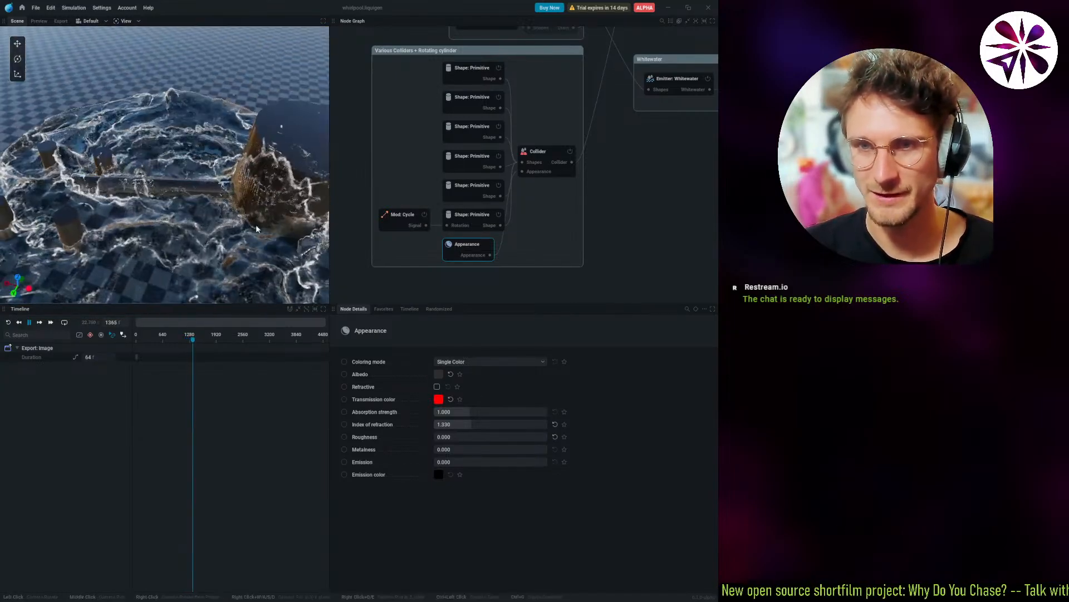
drag(332, 276, 396, 282)
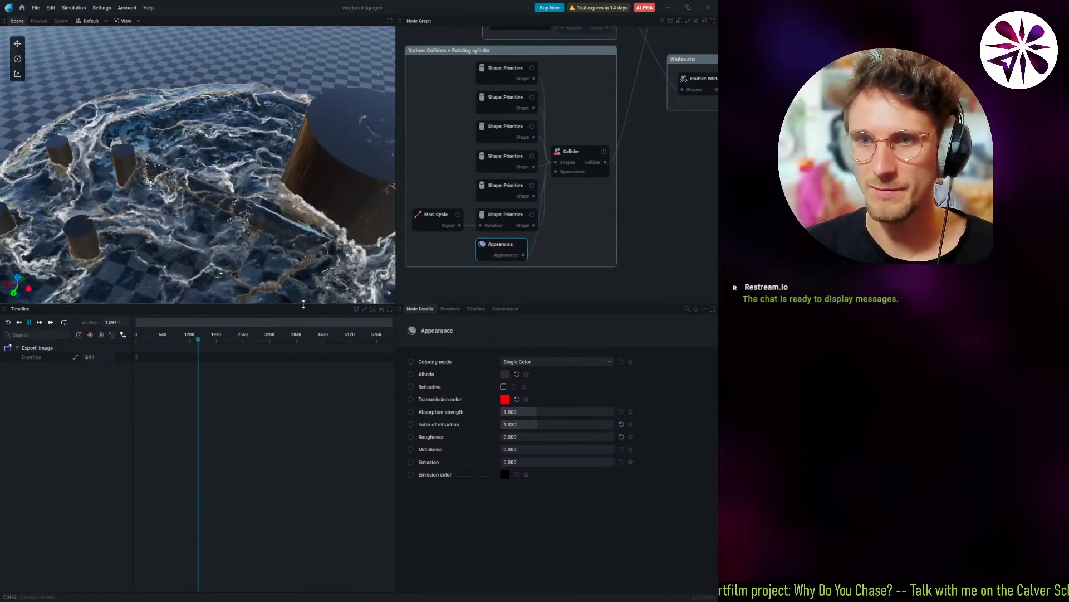
drag(304, 308, 284, 450)
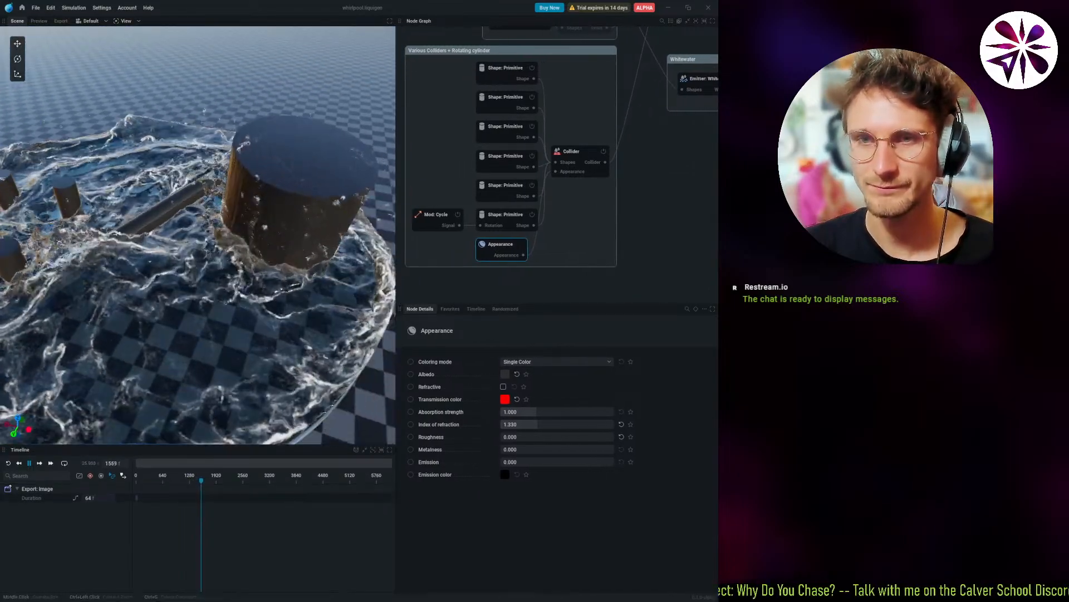
Open the Simulation node's settings, set the voxel size to 1 m and restart the simulation.
middle_drag(595, 156, 518, 249)
click(559, 166)
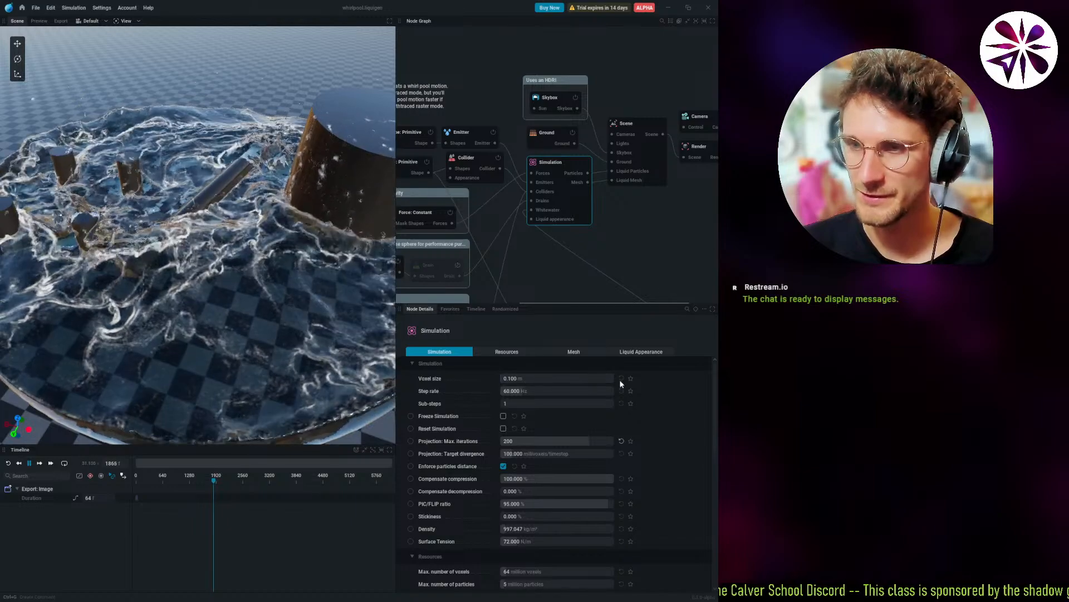
click(557, 380)
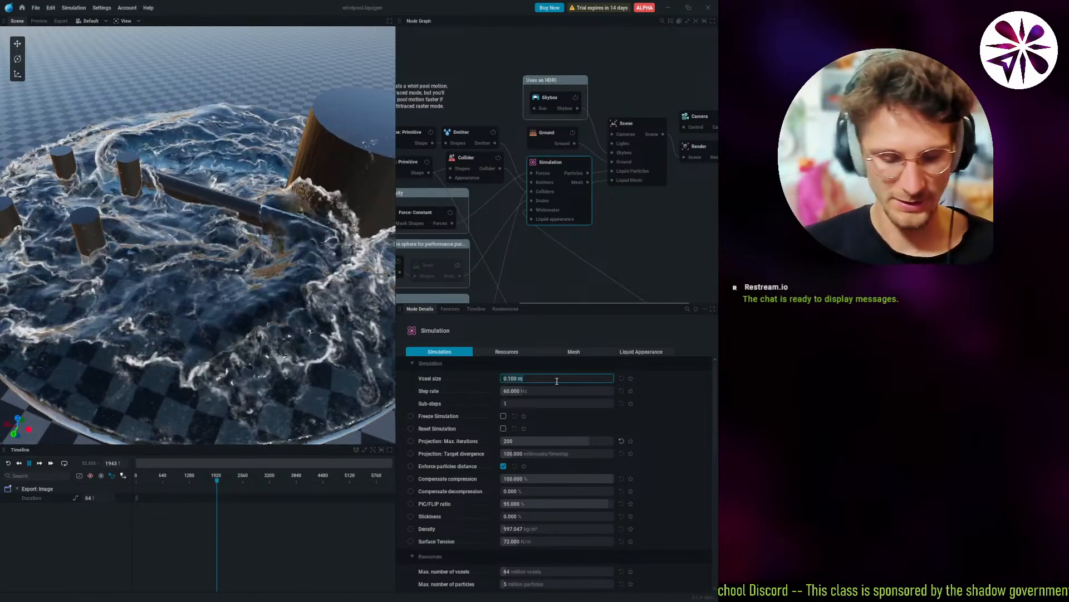
text(1)
key(Return)
key(r)
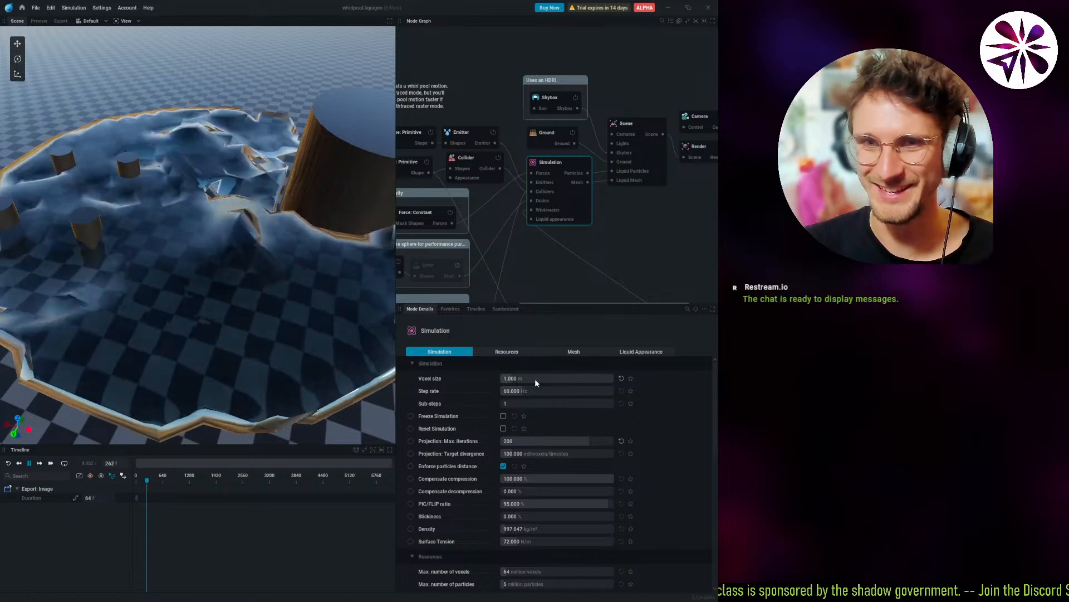
Set the Simulation node's voxel size to 0.01 m and restart the simulation.
click(532, 381)
text(0.01)
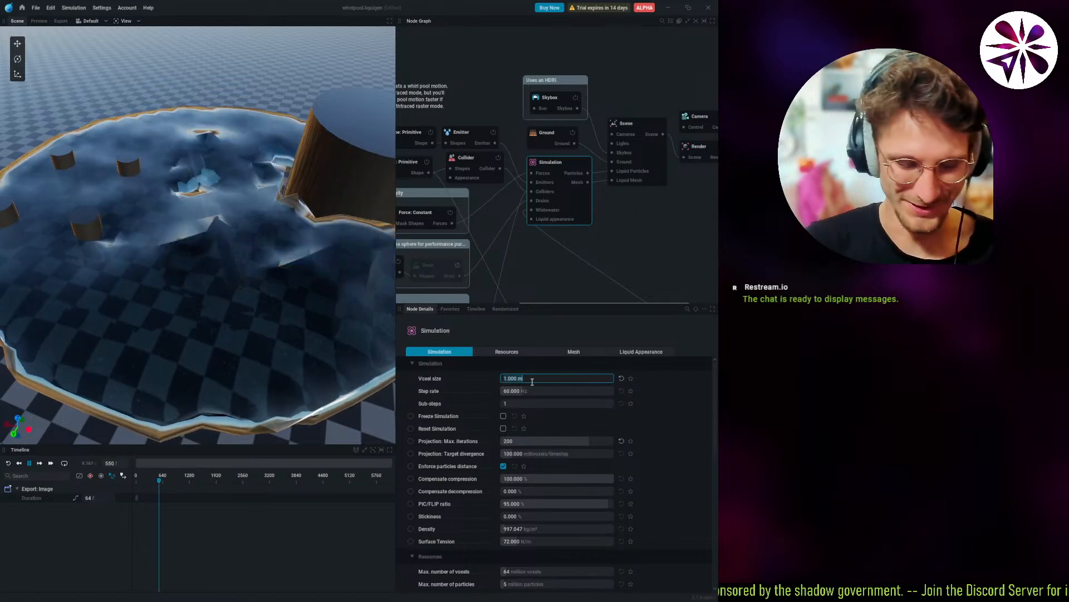
key(Return)
key(r)
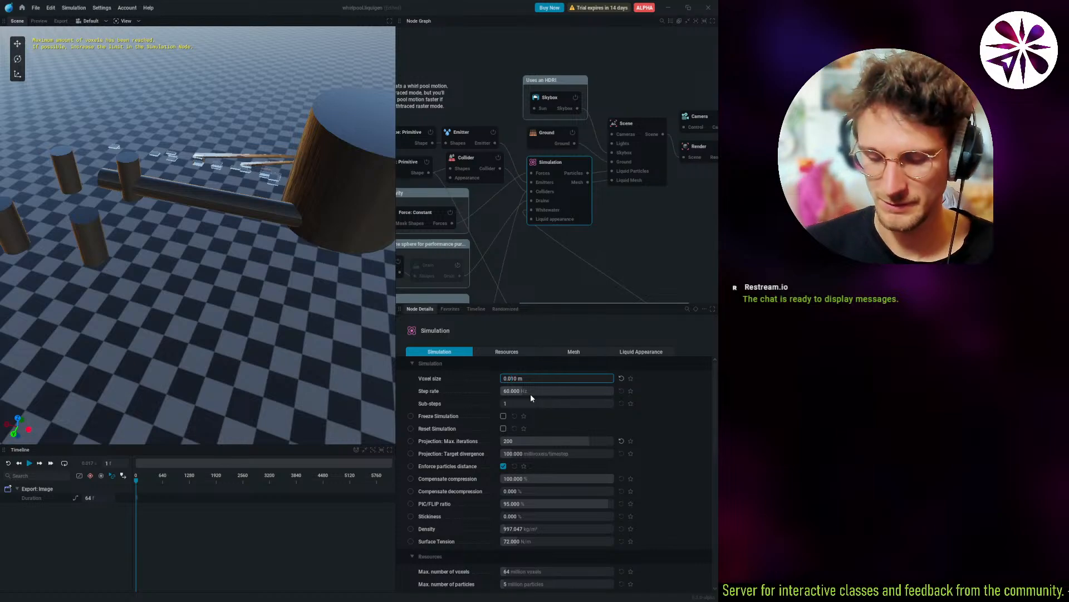
Set the Simulation node's voxel size to 0.1 m, then apply the change and reset the simulation.
key(BackSpace)
text(1)
key(Return)
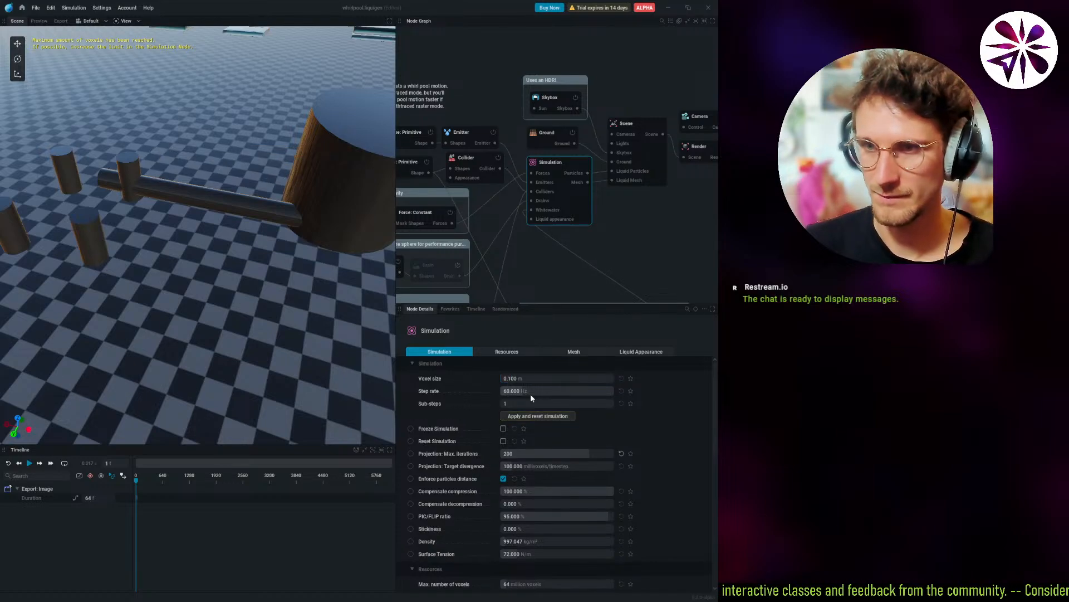
click(537, 417)
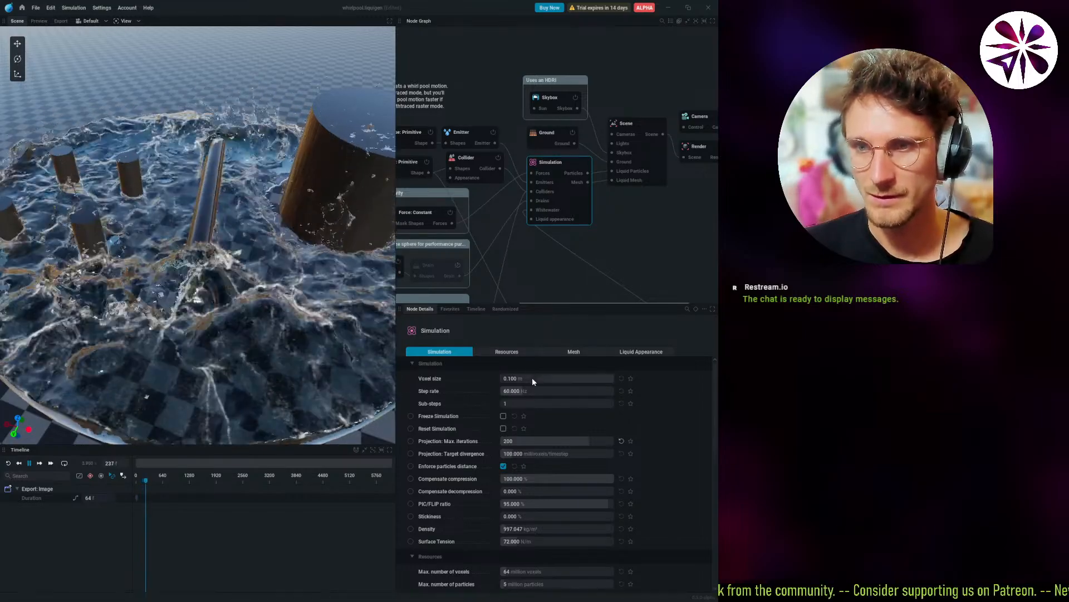
Set the Simulation node's voxel size to 0.05 m, then apply the change and reset the simulation.
click(531, 378)
key(BackSpace)
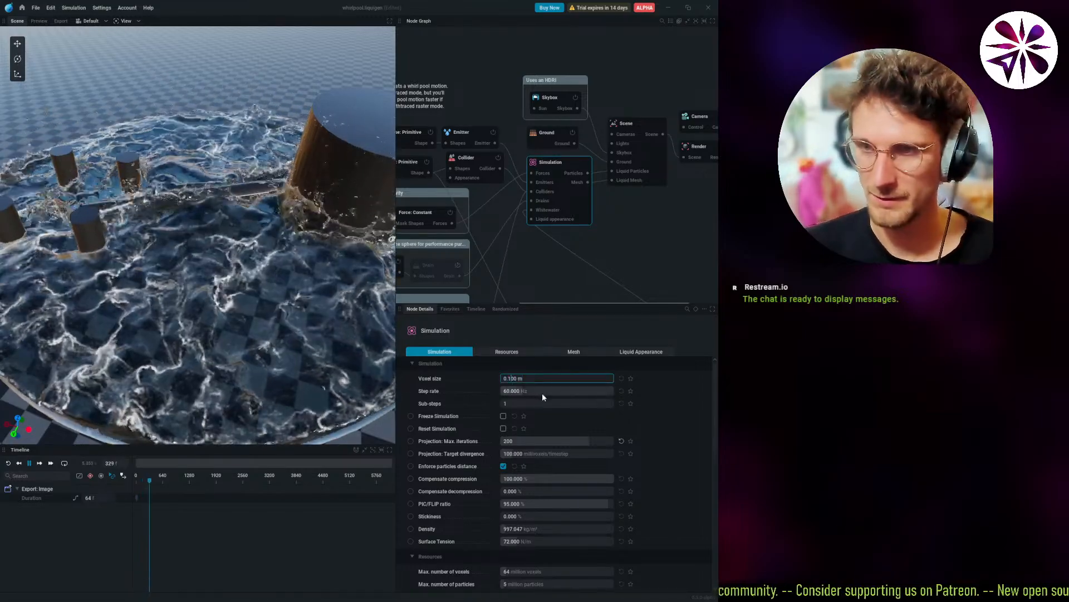
text(5)
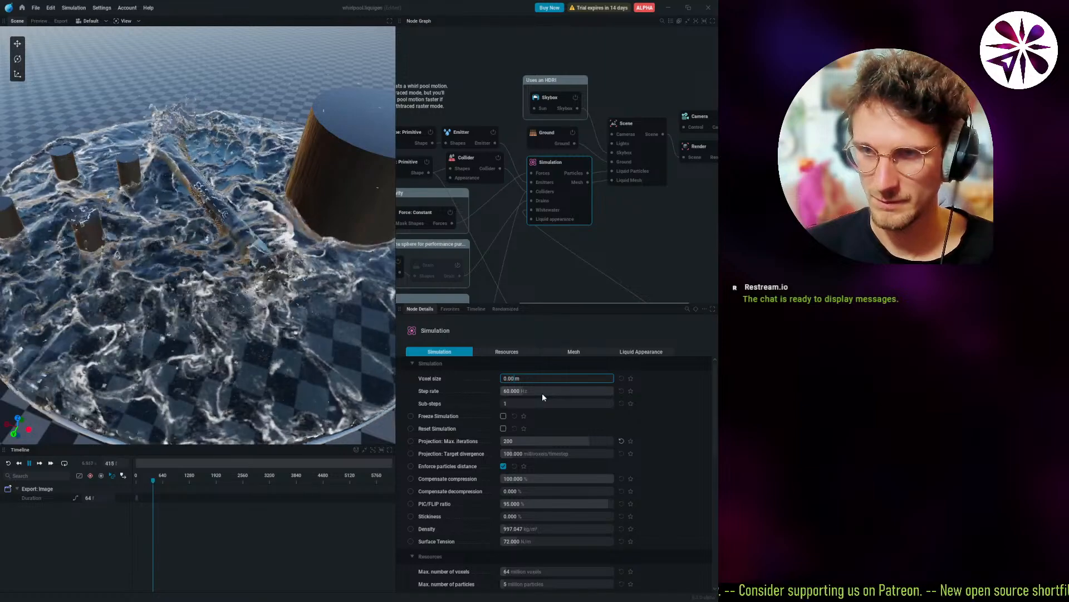
key(Return)
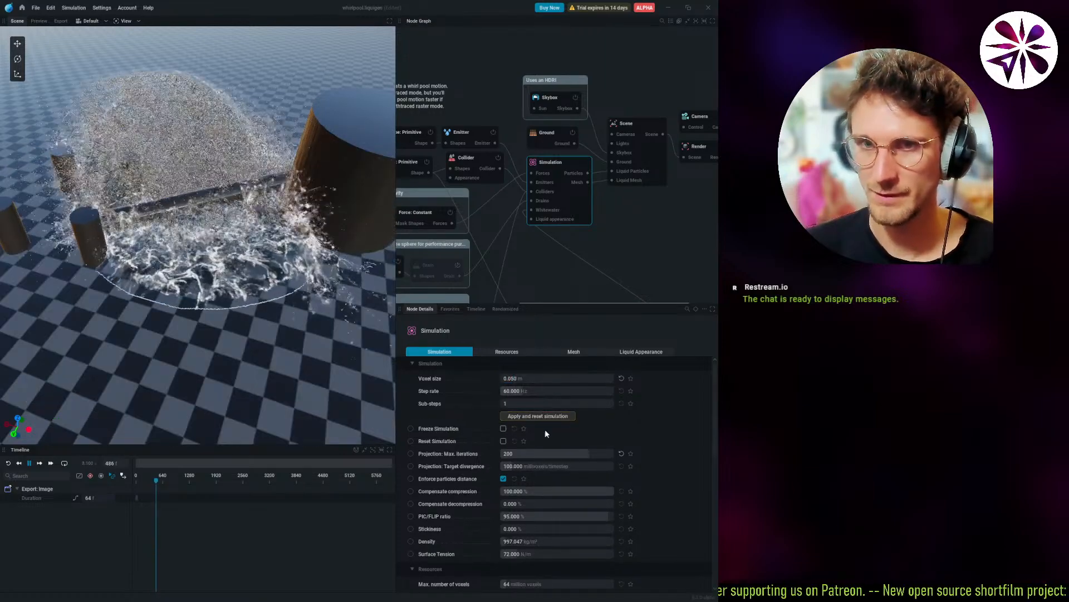
click(522, 416)
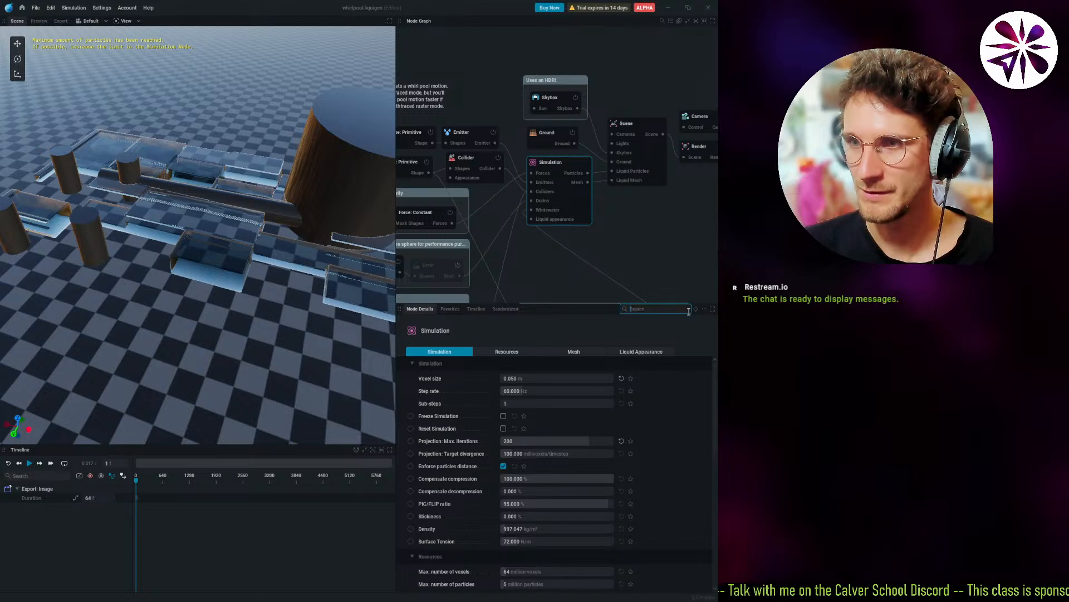
Search the Simulation node's parameters for "limi", then clear the search.
text(limi)
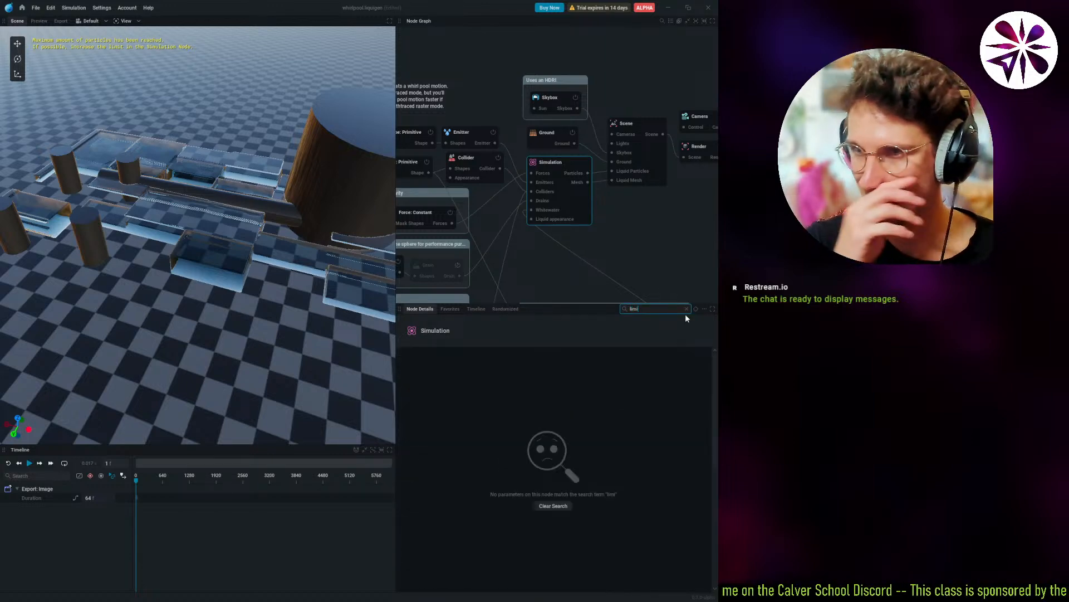
key(BackSpace)
key(BackSpace)
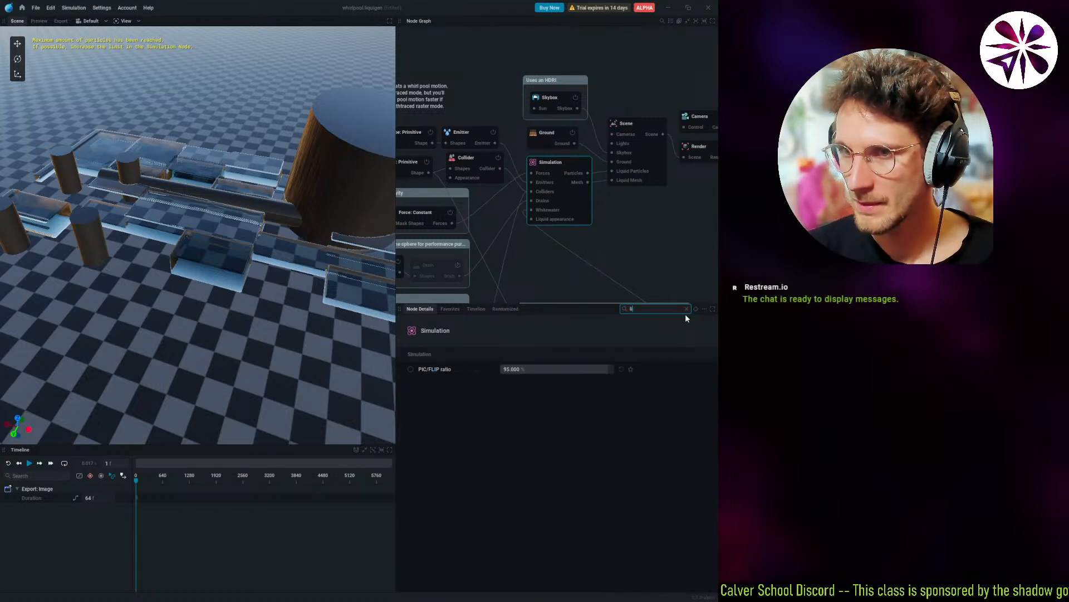
key(BackSpace)
key(BackSpace)
text(limi)
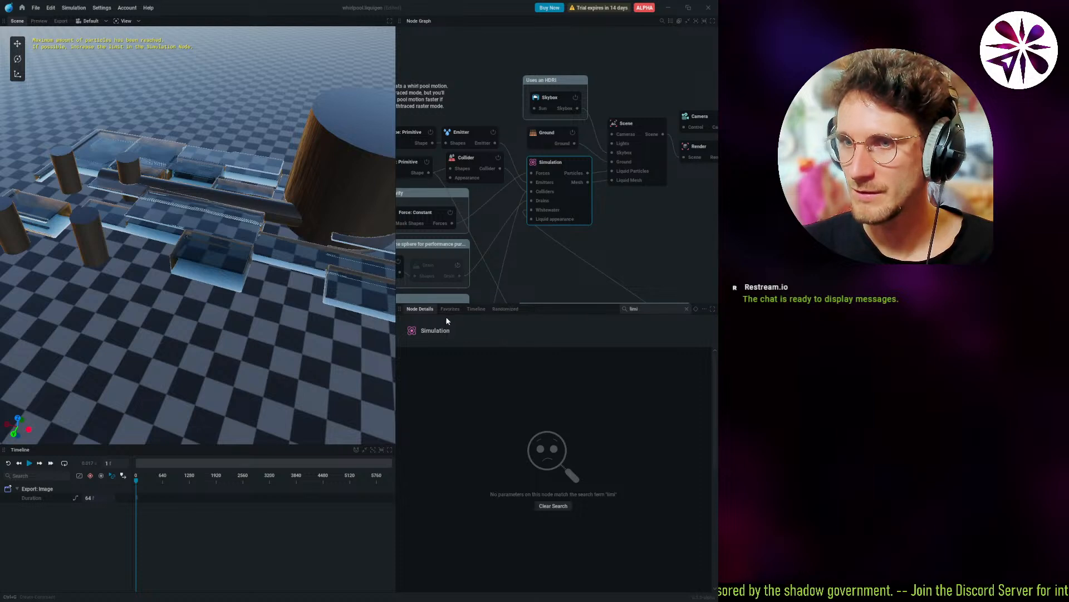
click(686, 310)
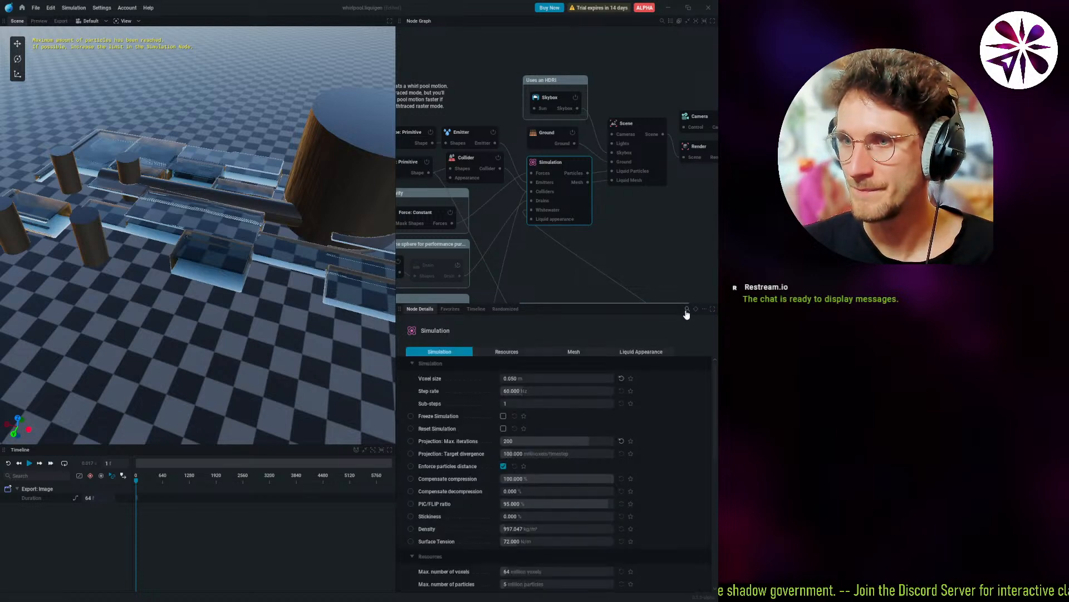
Look through the Simulation node's Simulation, Resources, Mesh and Liquid Appearance parameters for the particle limit.
scroll(459, 420, down, 10)
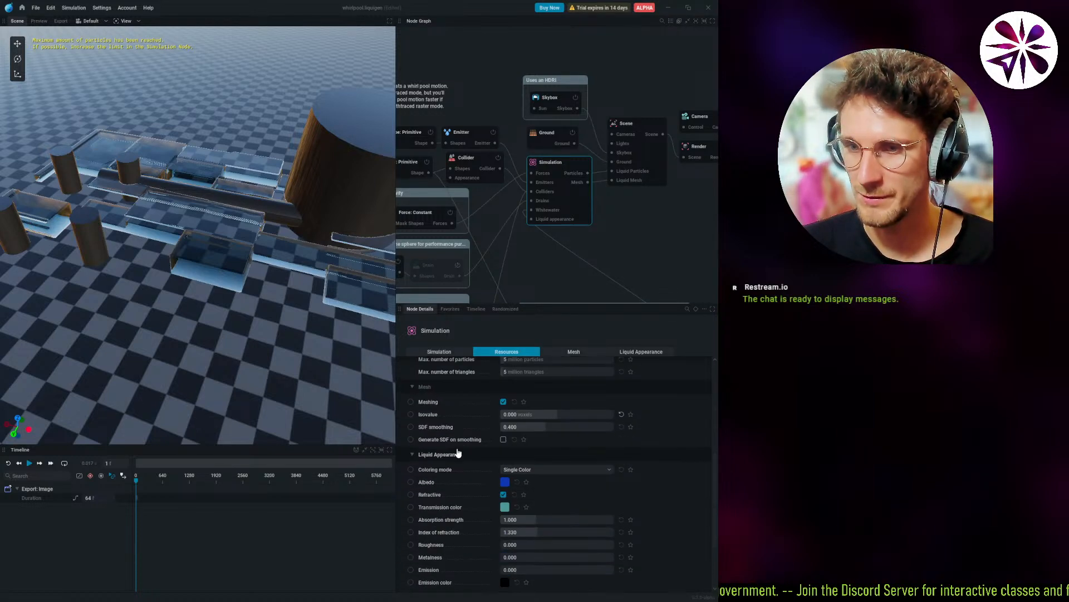
scroll(456, 464, up, 10)
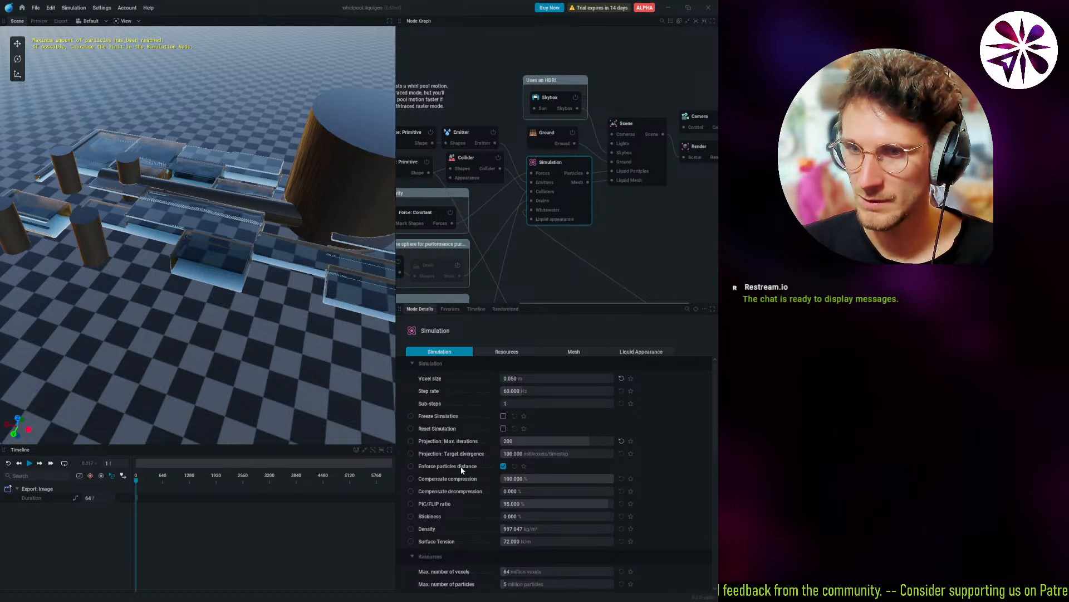
scroll(450, 493, down, 6)
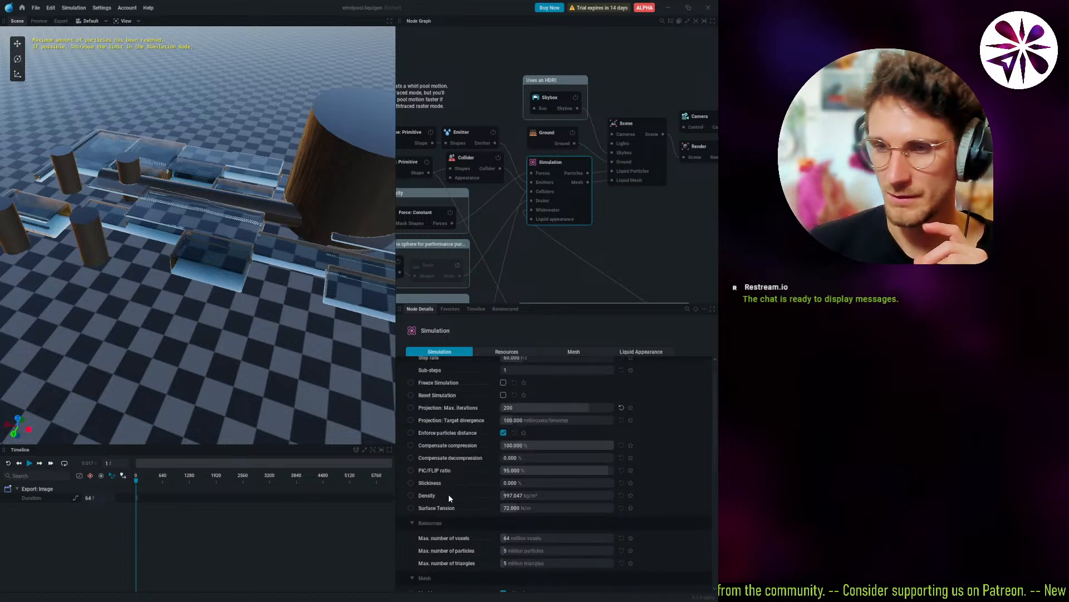
scroll(449, 508, down, 5)
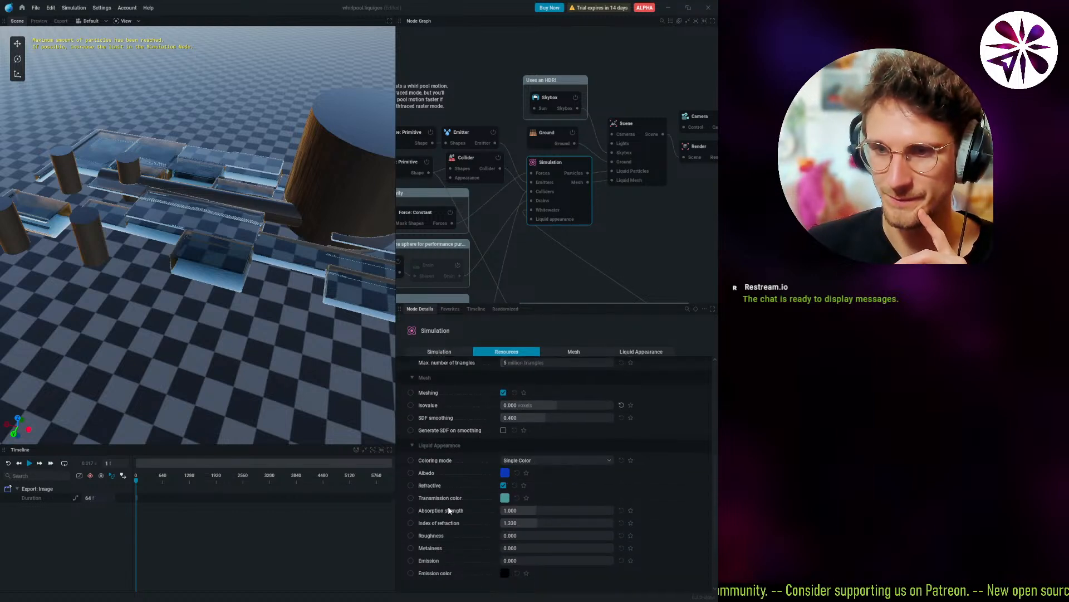
scroll(448, 505, up, 11)
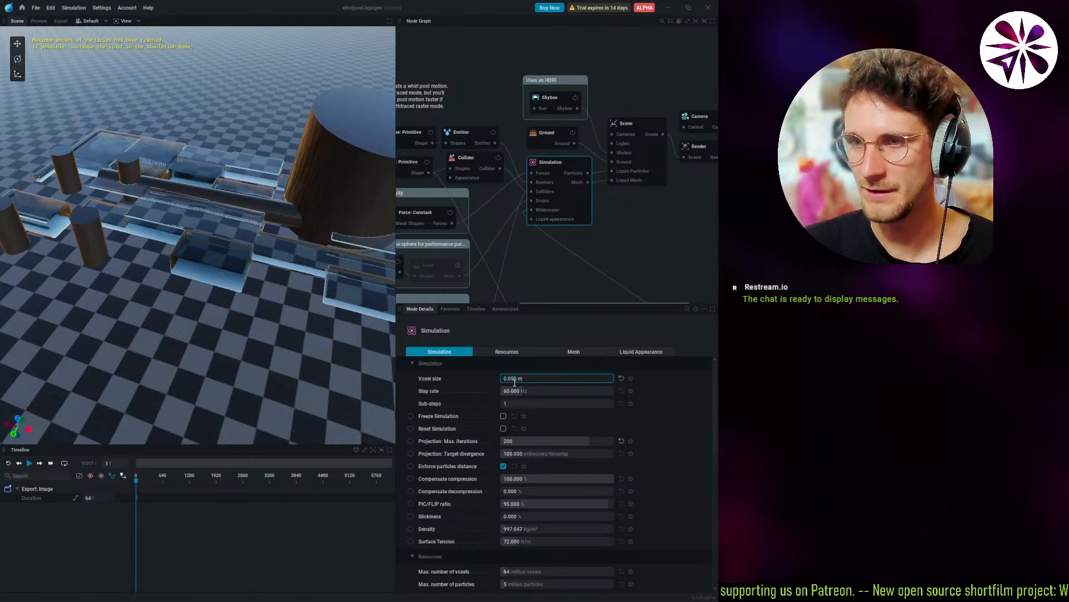
Set the Simulation node's voxel size to 0.08 m, apply and reset the simulation, and play it.
key(BackSpace)
text(8)
key(Return)
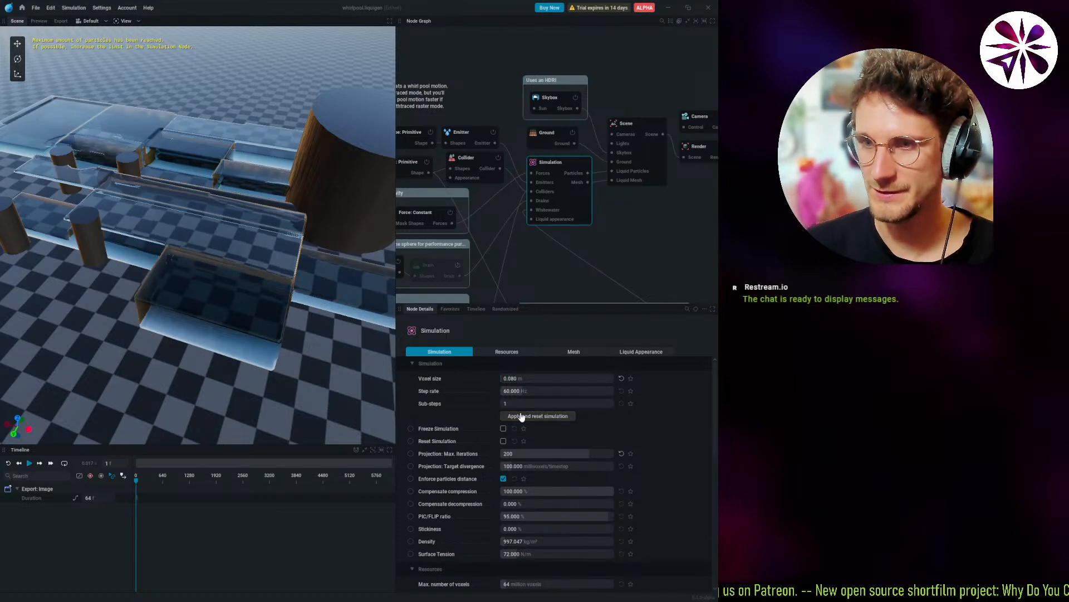
key(space)
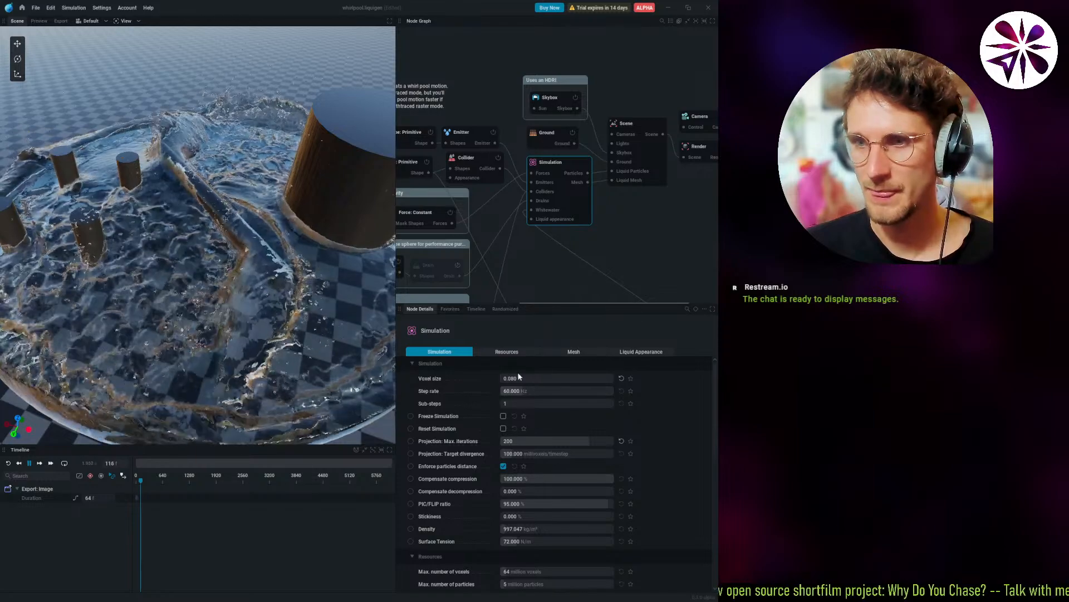
Set the Simulation node's voxel size to 0.07 m, then apply the change and reset the simulation.
click(513, 378)
key(BackSpace)
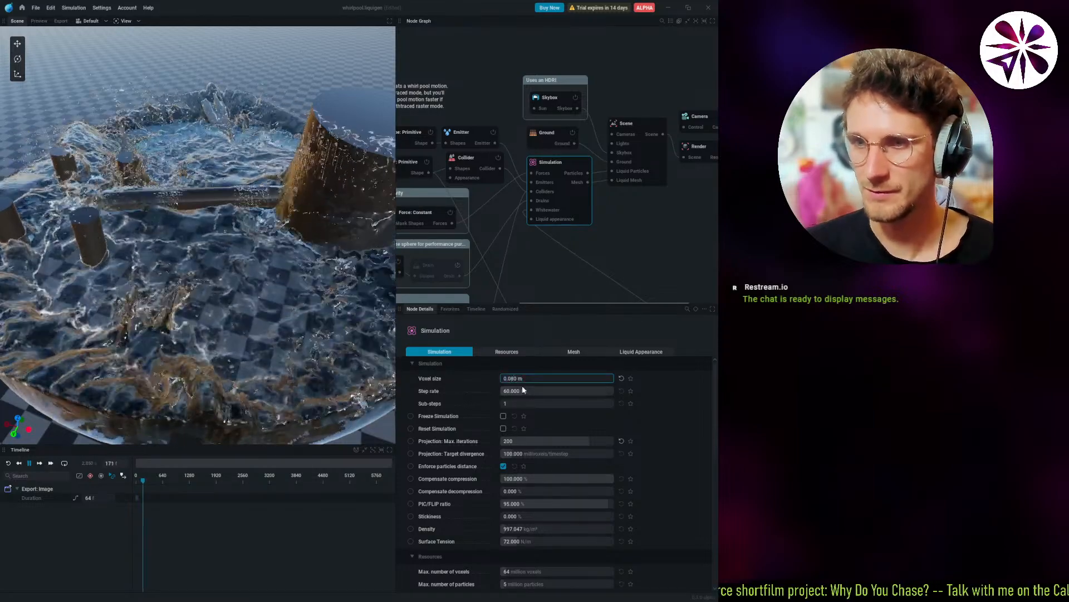
text(7)
key(Return)
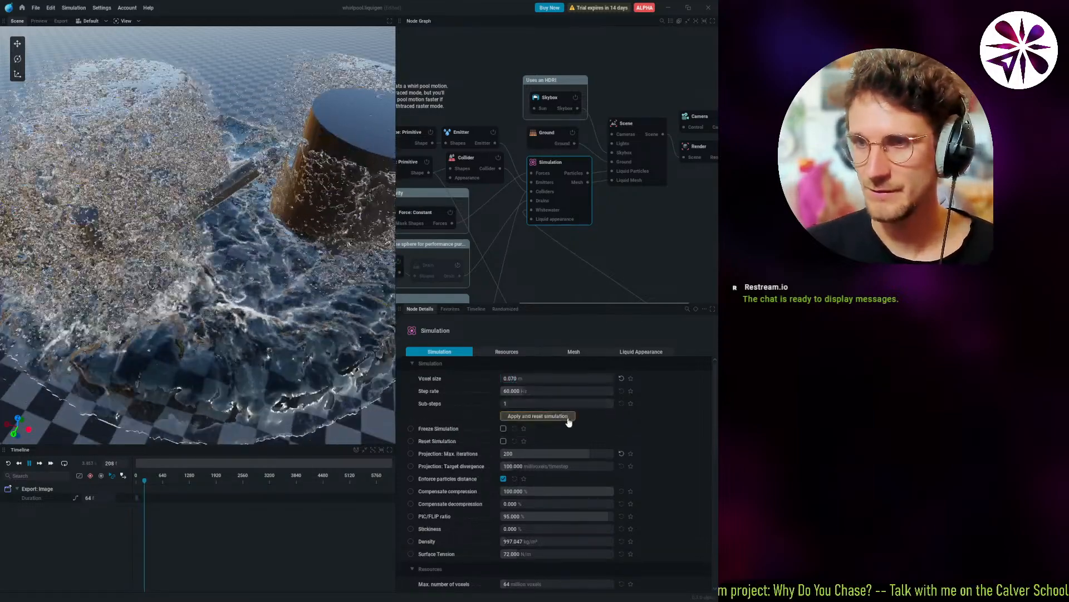
click(568, 421)
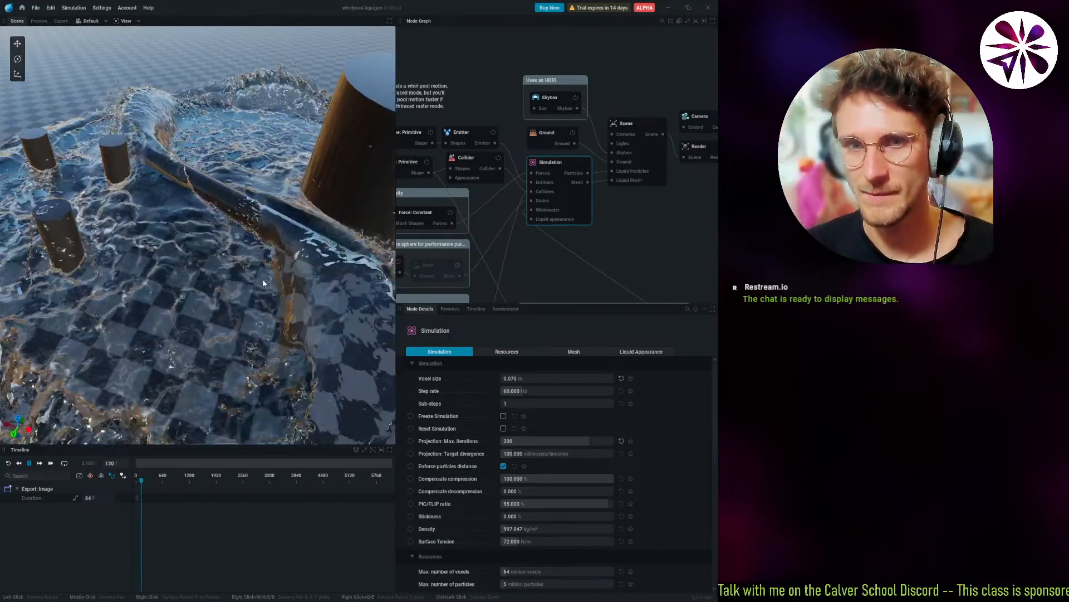
Examine the running whirlpool from several angles, around the large cylinder and the smaller posts.
middle_drag(286, 285, 117, 264)
scroll(167, 230, up, 5)
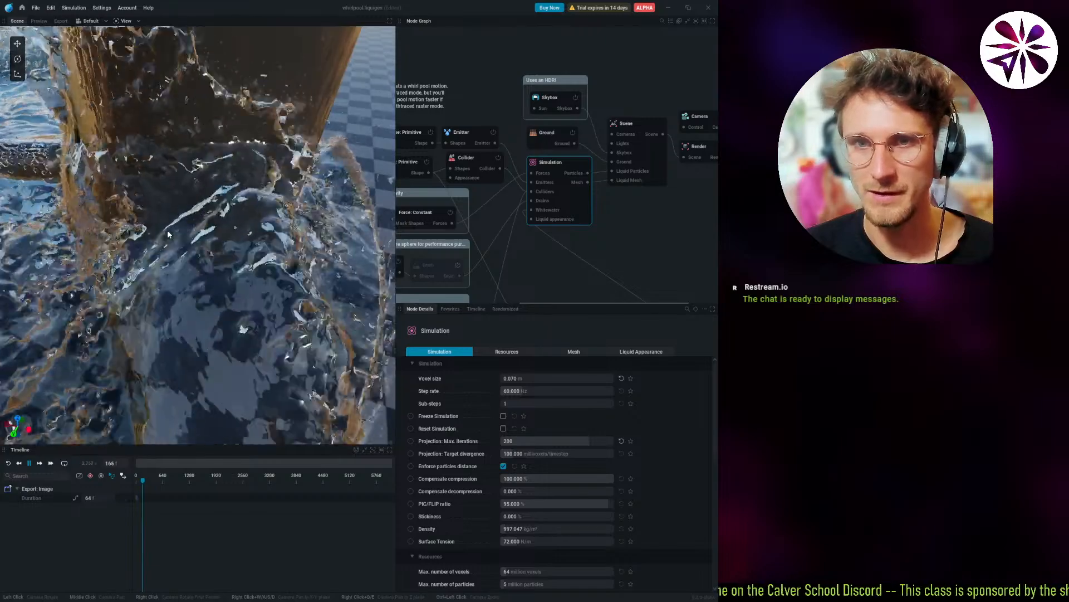
middle_drag(167, 229, 187, 273)
scroll(153, 209, down, 4)
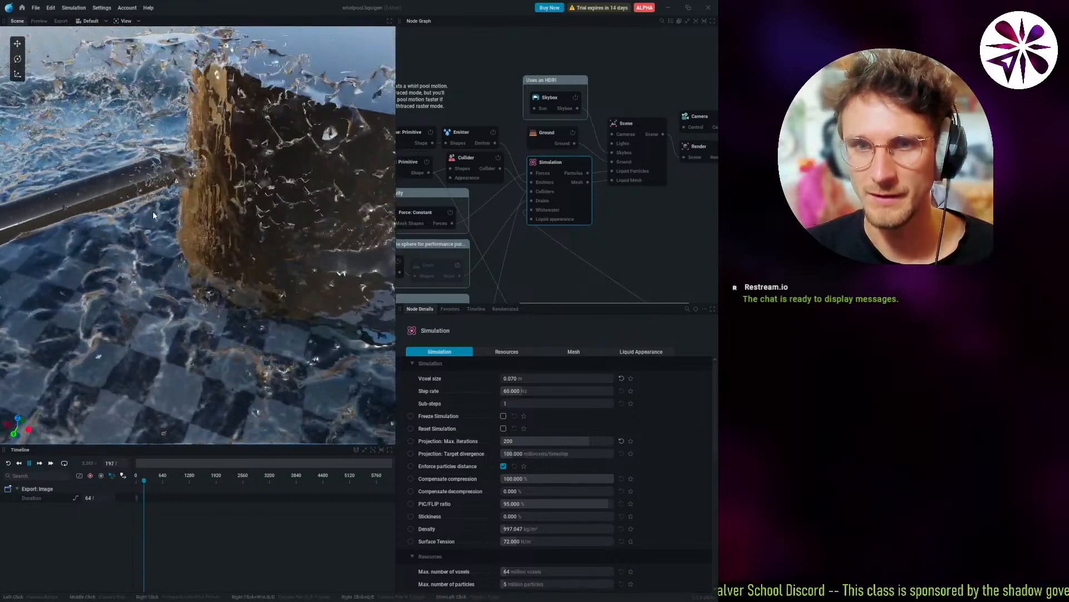
scroll(152, 216, down, 4)
middle_drag(152, 216, 198, 412)
scroll(210, 312, down, 3)
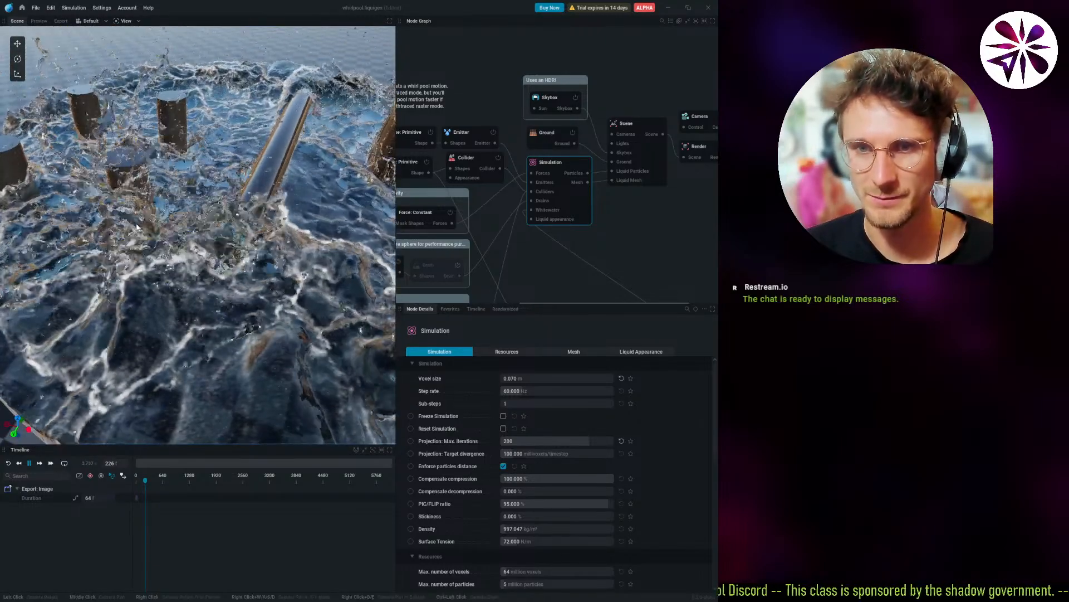
Pause the simulation and inspect the splashing water up close around the horizontal log and large cylinder.
scroll(211, 309, up, 4)
key(space)
middle_drag(190, 245, 182, 270)
scroll(168, 305, up, 4)
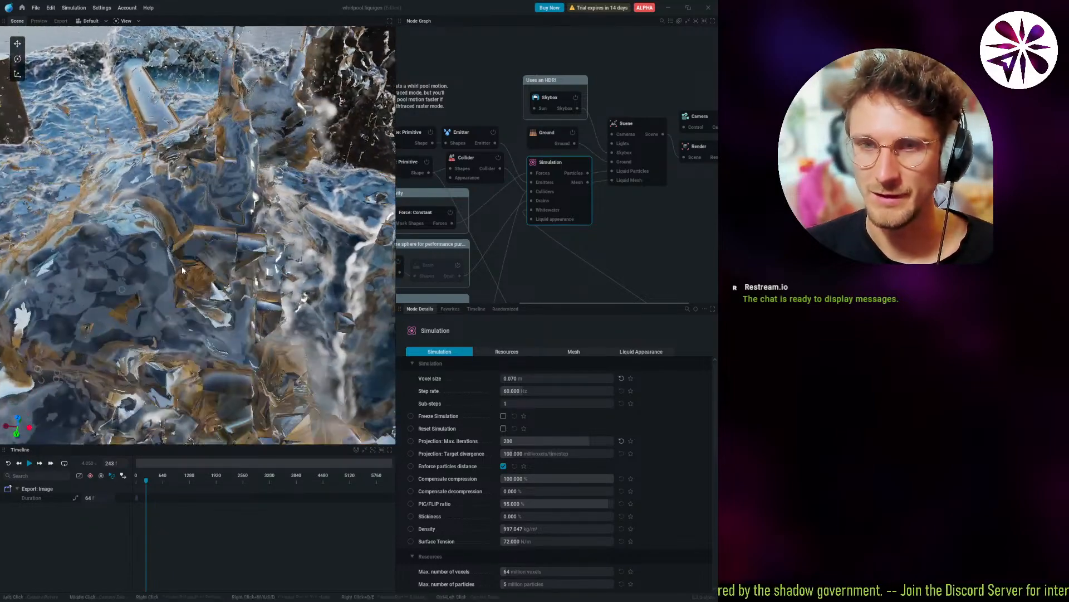
mouse_move(217, 238)
mouse_down()
mouse_move(209, 309)
mouse_move(209, 262)
mouse_move(229, 287)
mouse_move(251, 278)
mouse_move(222, 268)
mouse_move(222, 243)
mouse_up()
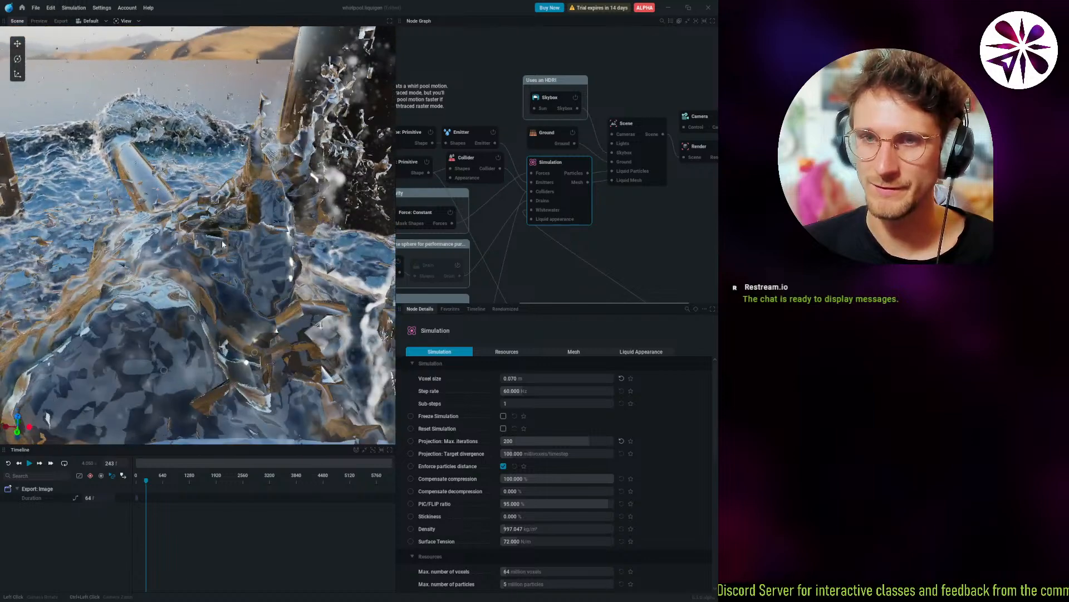
drag(254, 211, 251, 215)
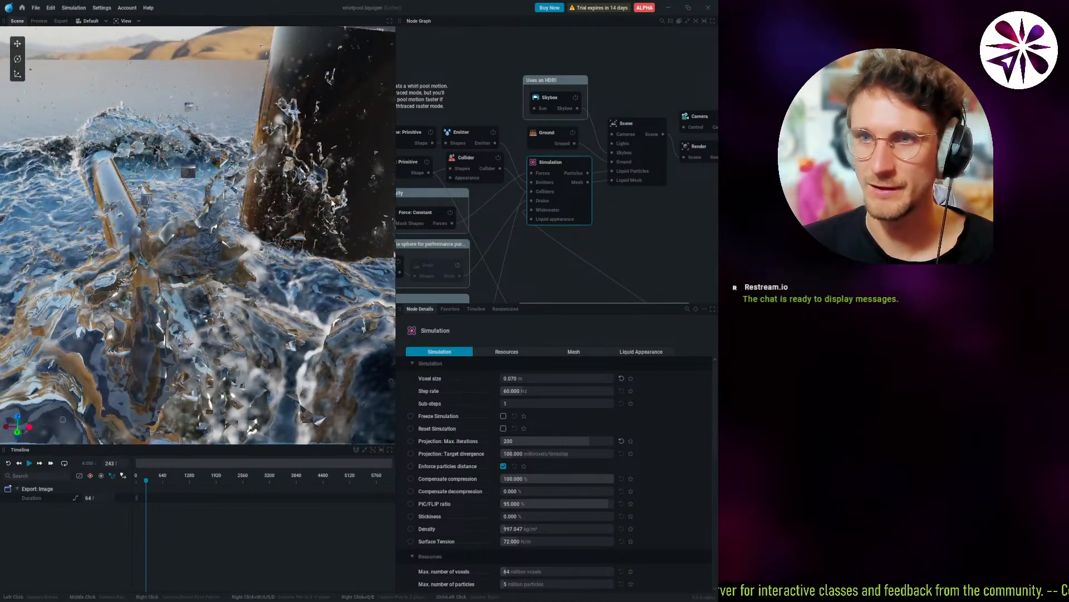
Try an absorption strength of 2.533 in the Simulation node's liquid appearance, then restore its default.
middle_drag(632, 208, 572, 218)
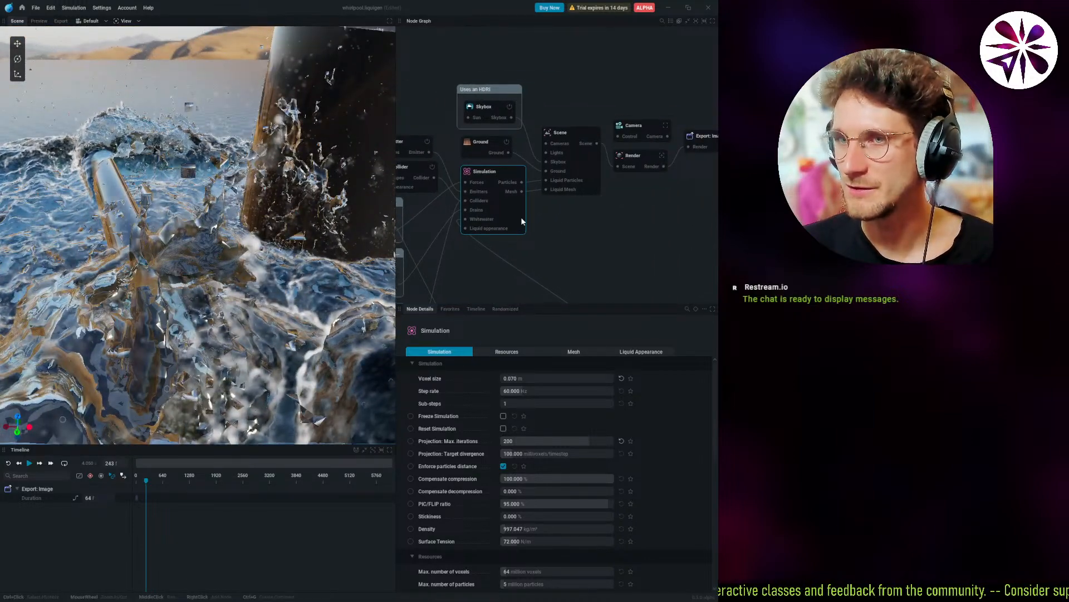
click(626, 351)
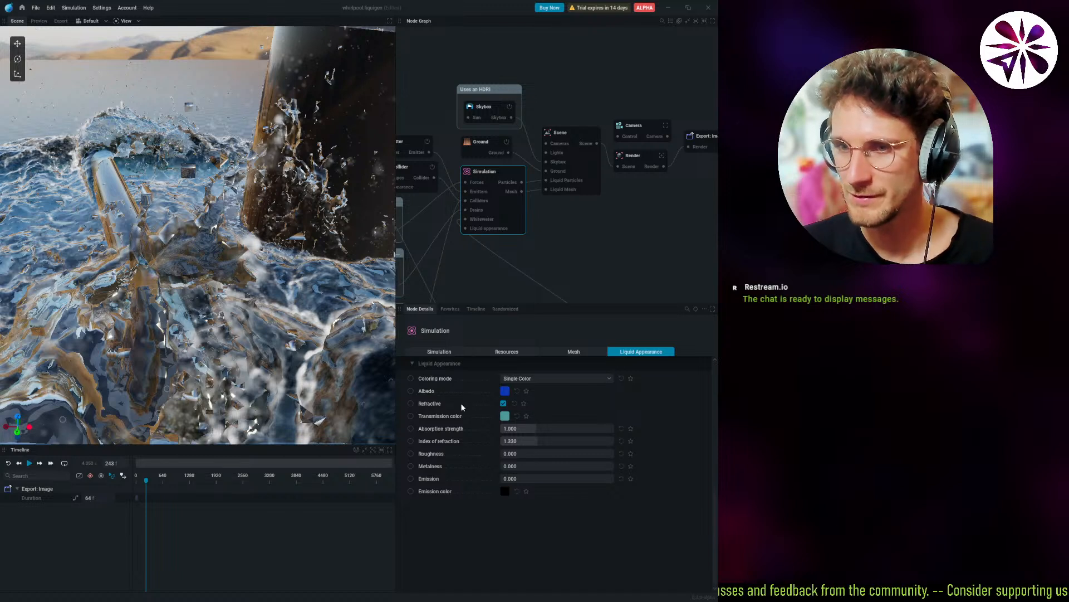
click(533, 379)
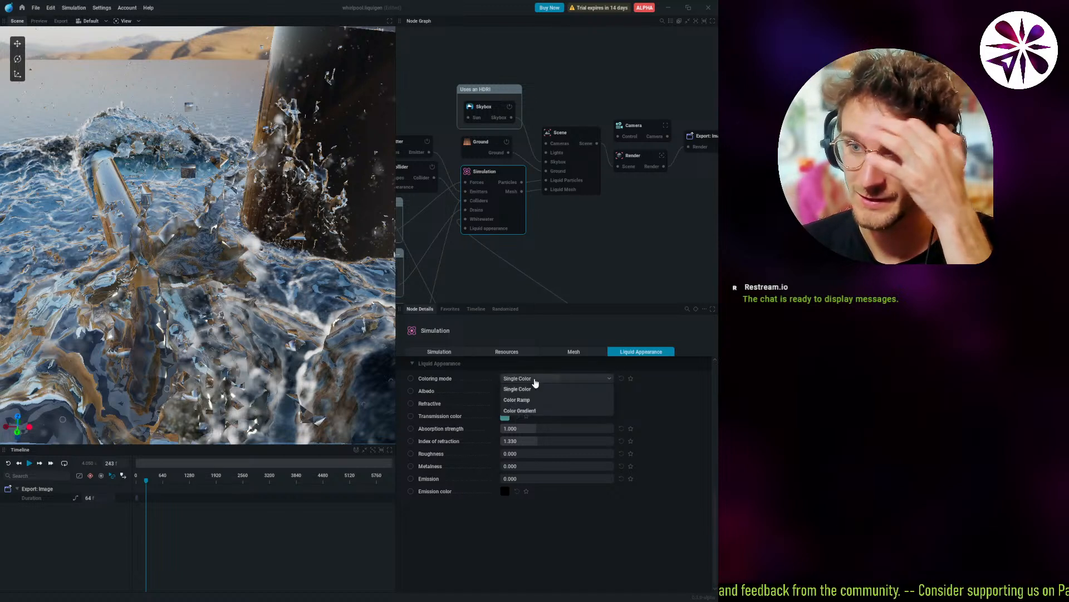
click(540, 552)
mouse_move(504, 479)
mouse_down()
mouse_move(573, 478)
mouse_move(614, 467)
mouse_move(502, 467)
mouse_move(611, 467)
mouse_move(502, 467)
mouse_move(613, 453)
mouse_move(502, 453)
mouse_up()
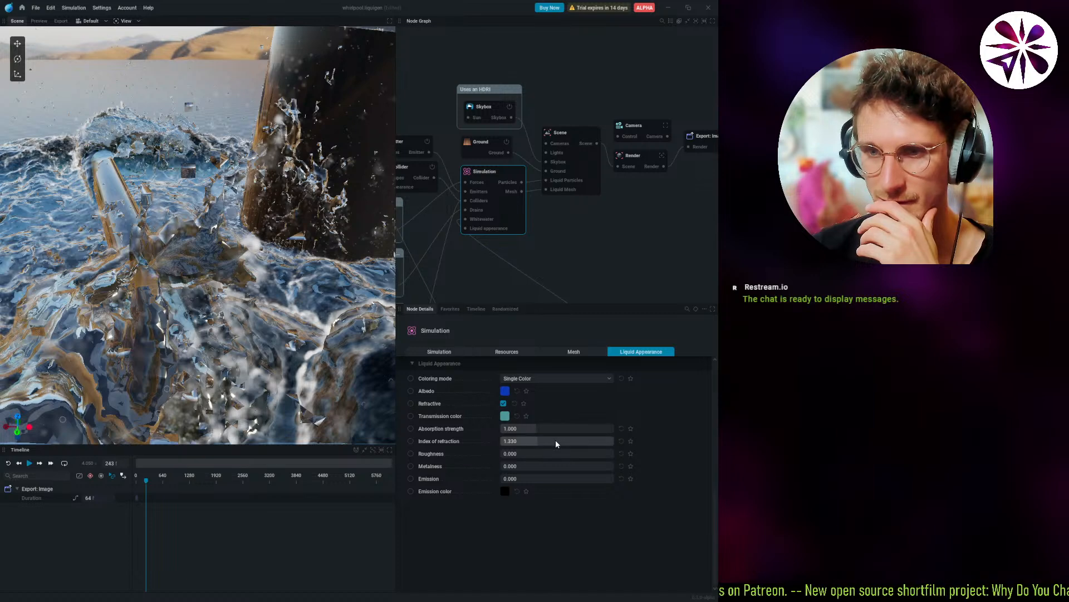
mouse_move(555, 441)
mouse_down()
mouse_move(516, 441)
mouse_move(569, 444)
mouse_move(613, 429)
mouse_move(528, 428)
mouse_move(558, 429)
mouse_up()
click(622, 440)
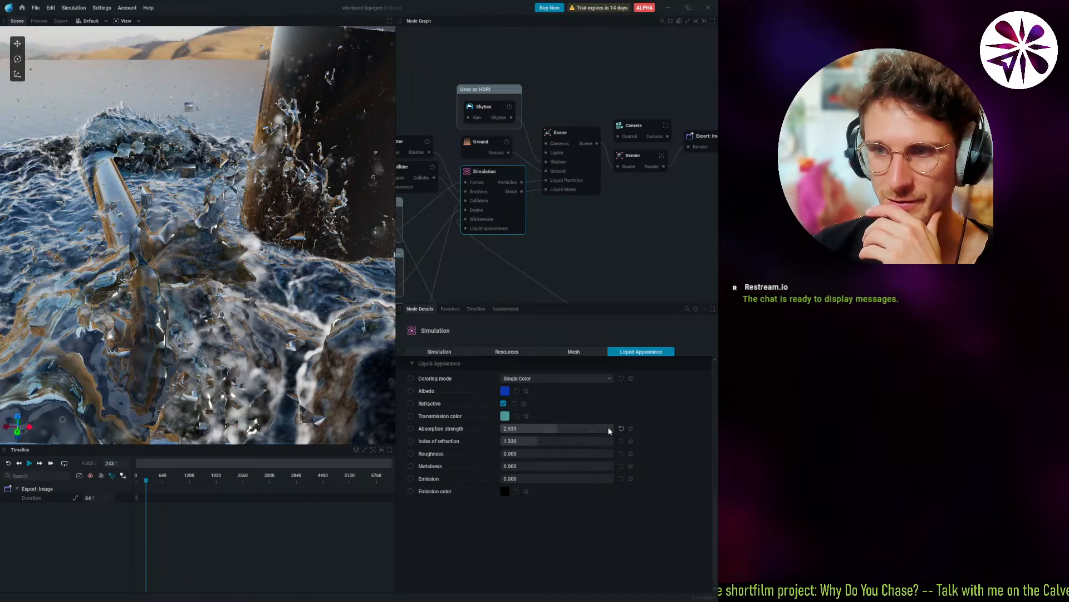
click(621, 428)
Try the Color Ramp and Color Gradient coloring modes for the liquid, then return to Single Color.
drag(223, 251, 272, 306)
click(523, 379)
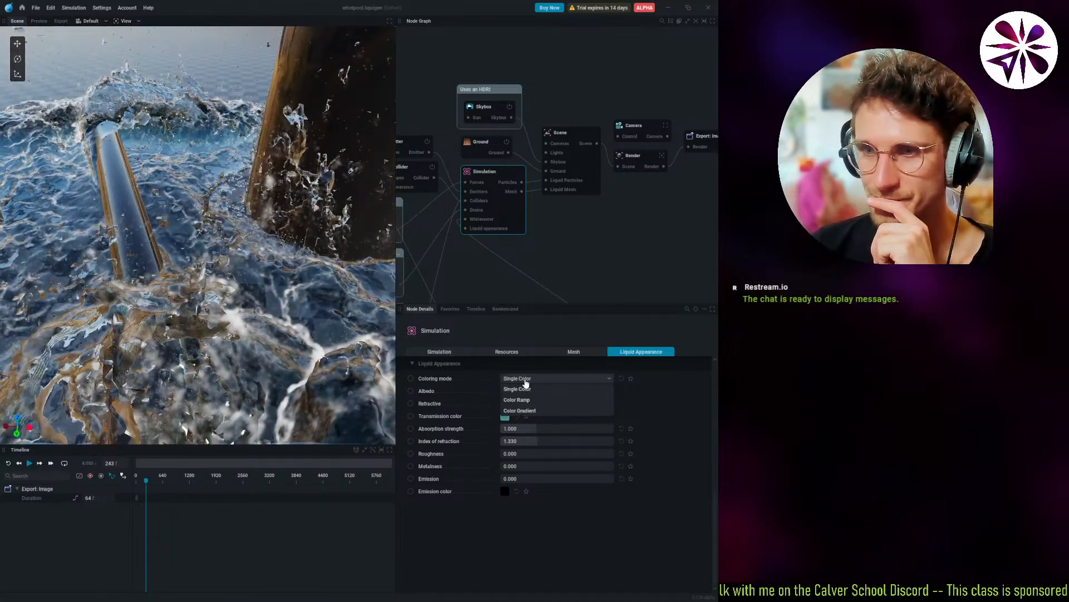
click(551, 400)
click(530, 379)
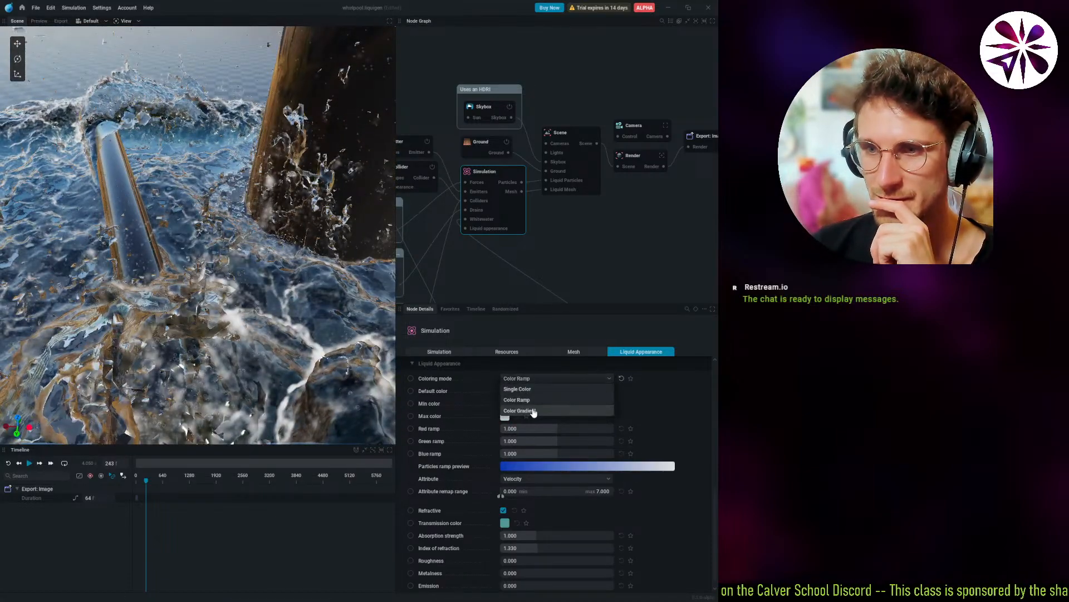
click(533, 411)
click(539, 378)
click(538, 389)
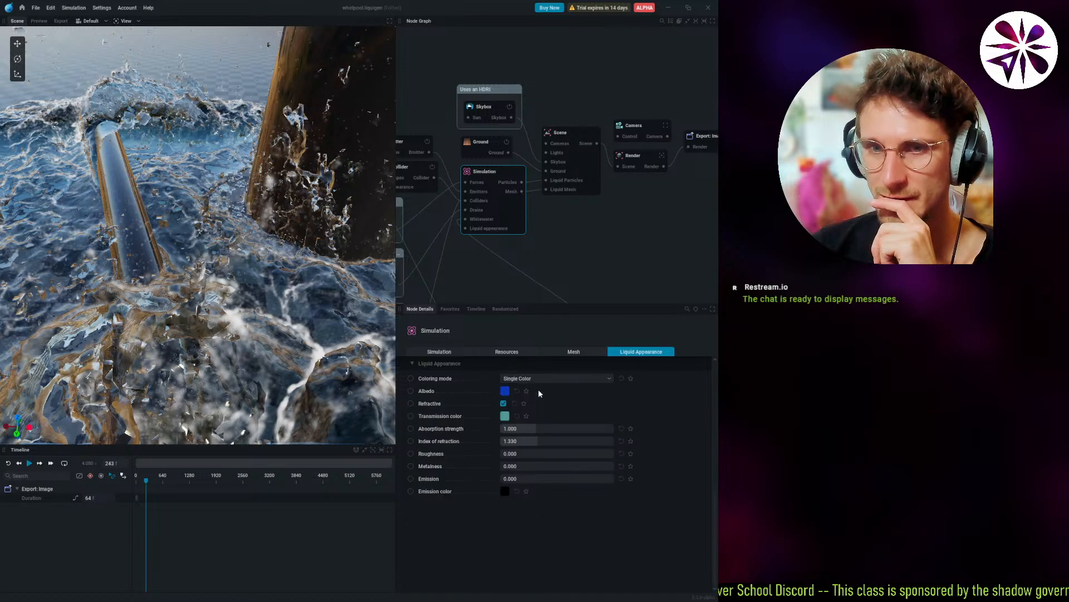
Raise the liquid mesh's isovalue to 0.947 voxels, then play the simulation briefly to judge the droplets and pause it.
click(570, 352)
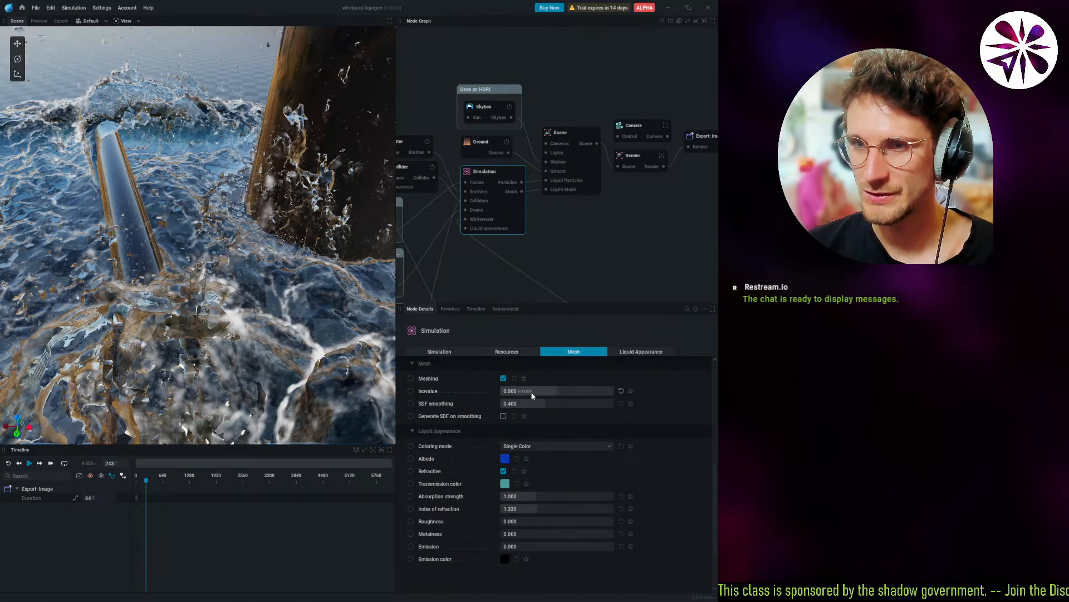
drag(579, 391, 614, 392)
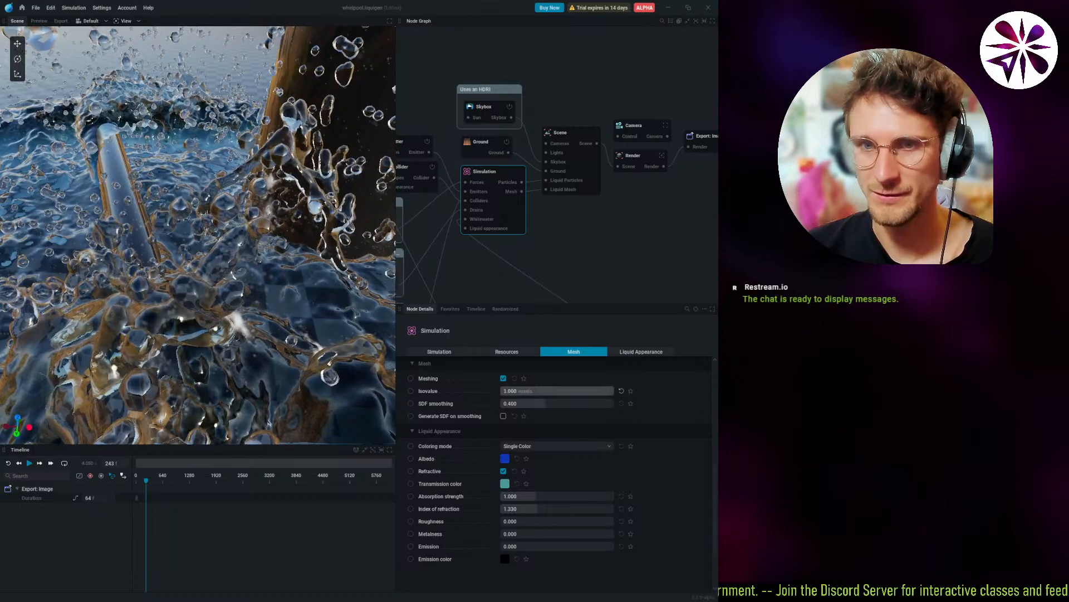
key(space)
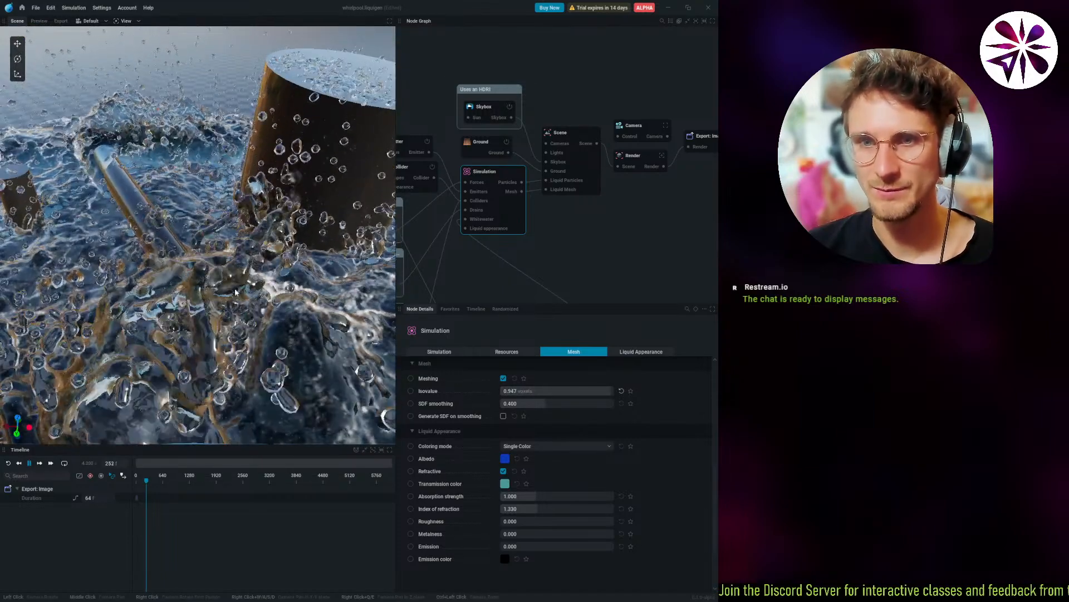
scroll(234, 342, down, 3)
middle_drag(234, 342, 117, 362)
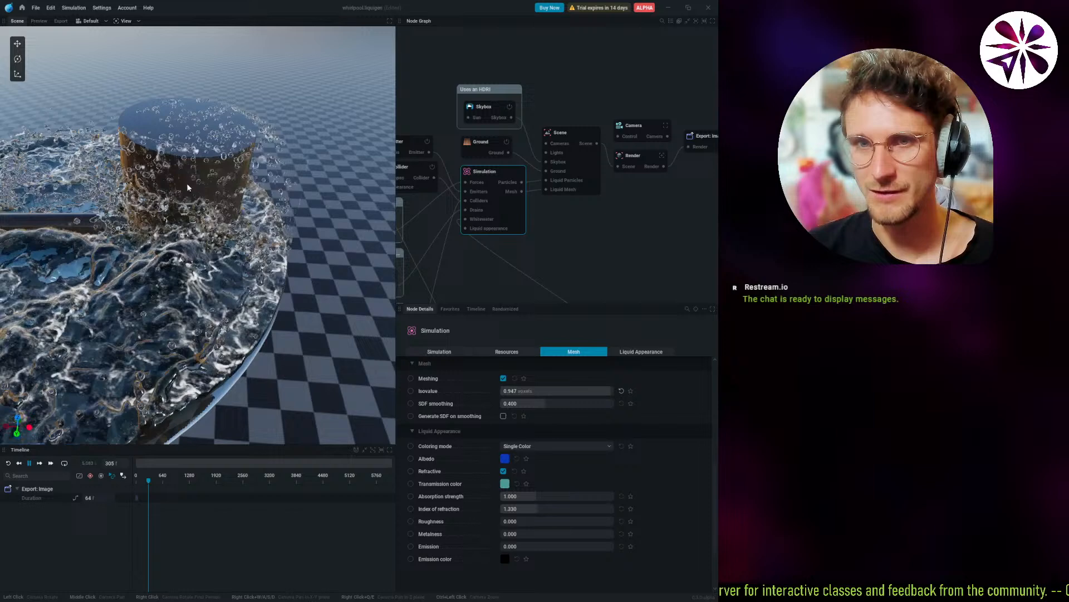
scroll(188, 188, up, 3)
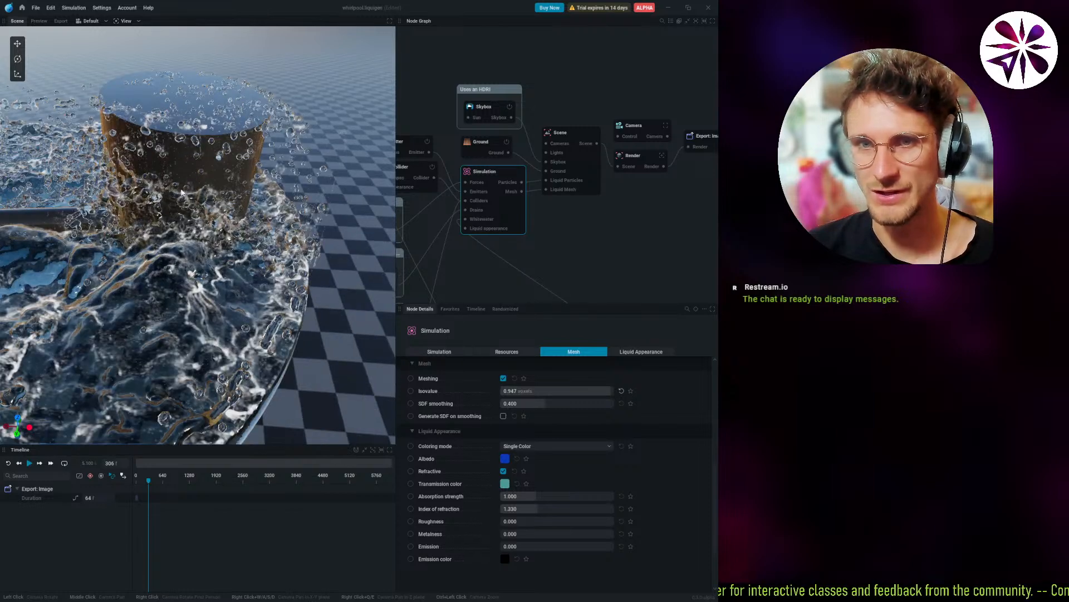
key(space)
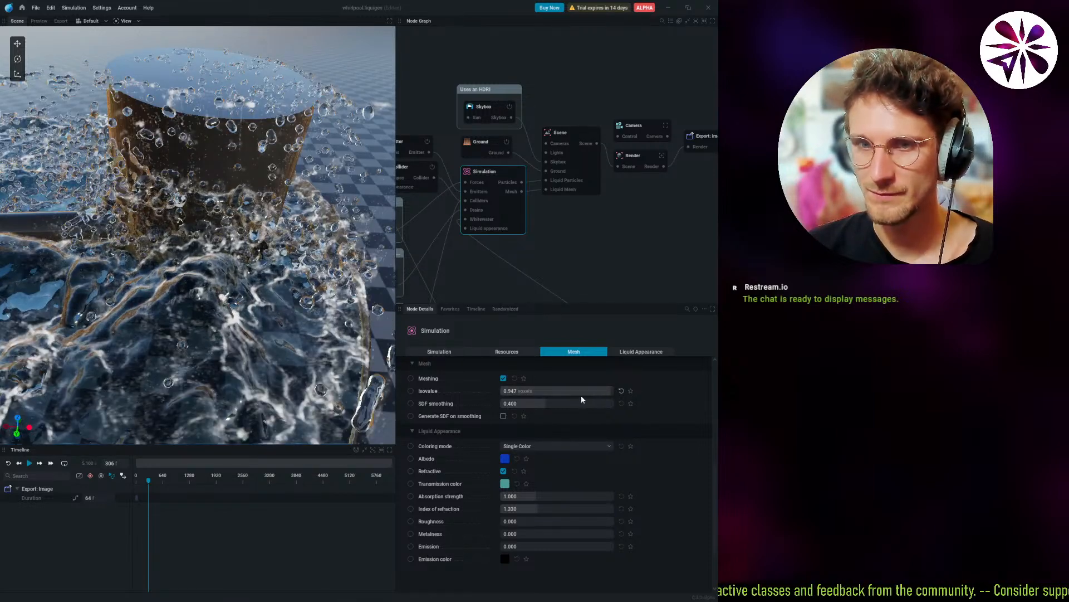
Restore the mesh isovalue to 0.300 voxels and try an SDF smoothing of 1.000 before returning it to 0.400.
drag(574, 393, 613, 402)
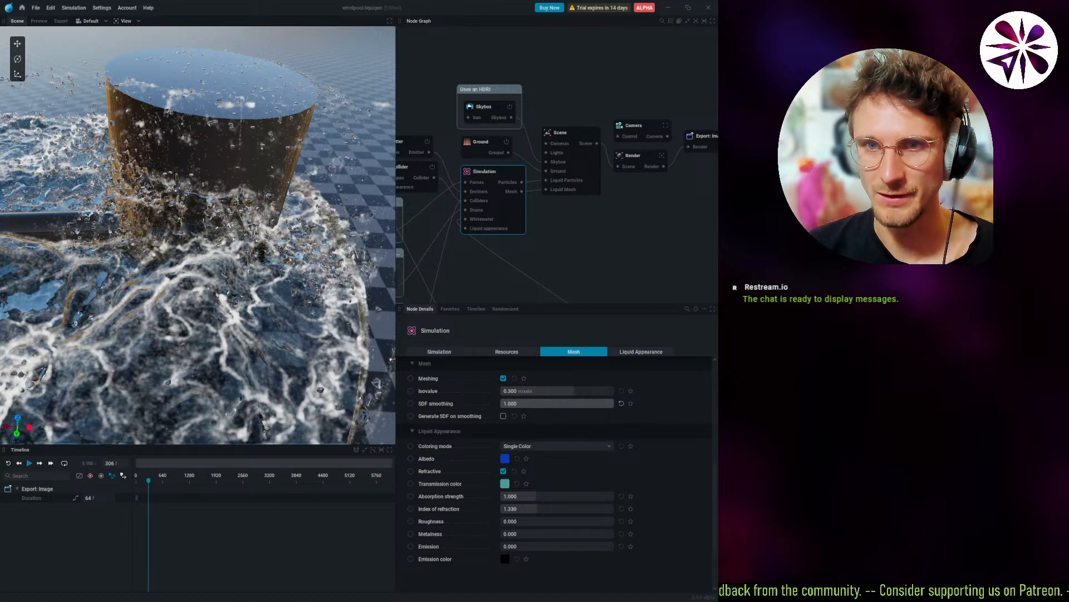
scroll(167, 197, up, 10)
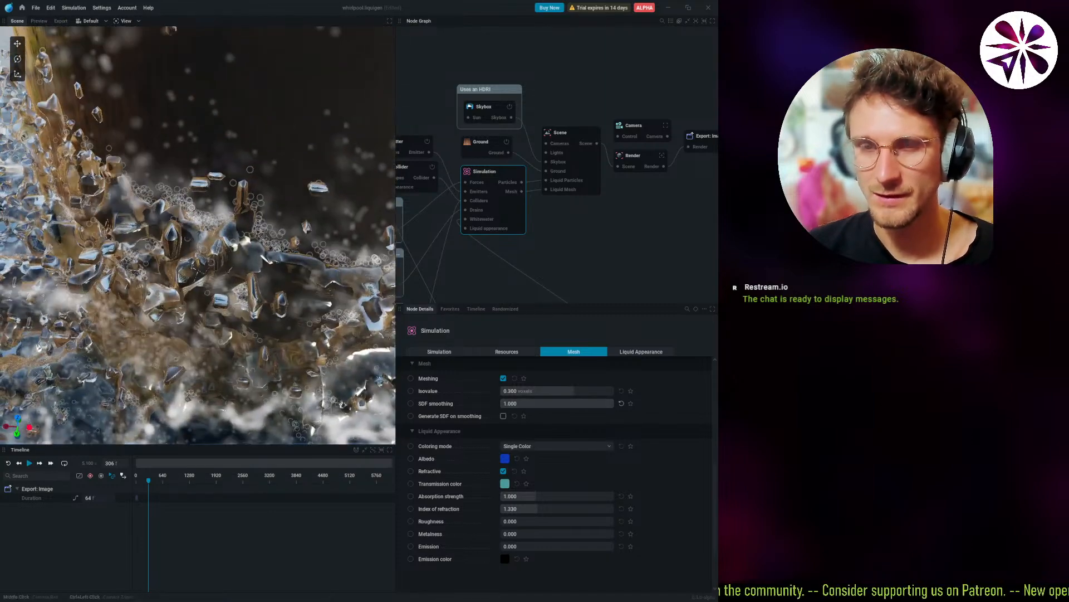
mouse_move(552, 402)
mouse_down()
mouse_move(504, 402)
mouse_move(613, 402)
mouse_move(544, 402)
mouse_up()
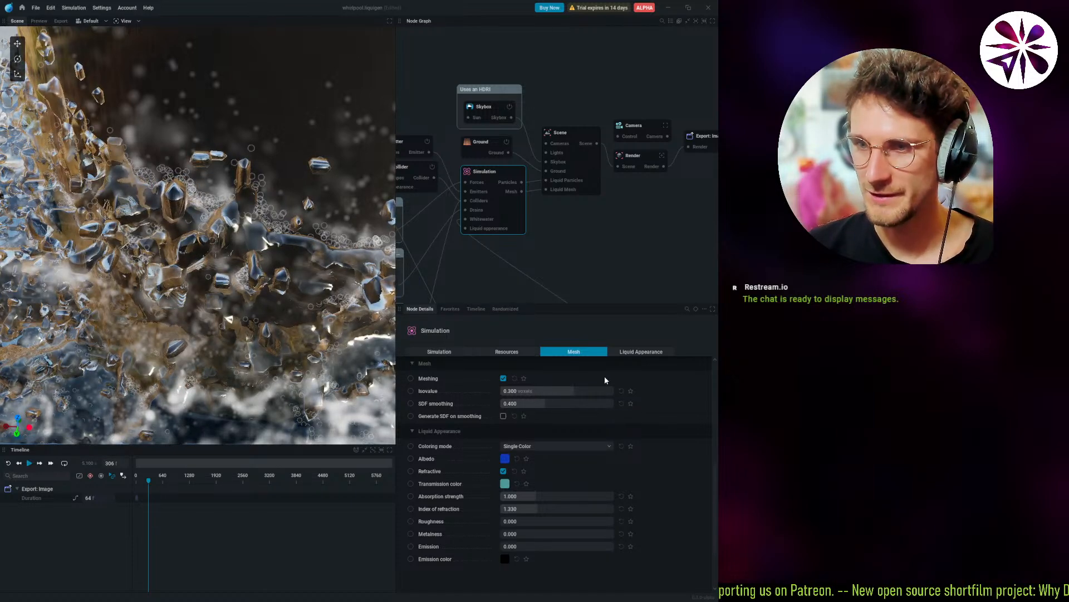
Compare the mesh with SDF generation on smoothing on and off, try a 0.580 isovalue, then restore both defaults.
click(503, 417)
click(504, 418)
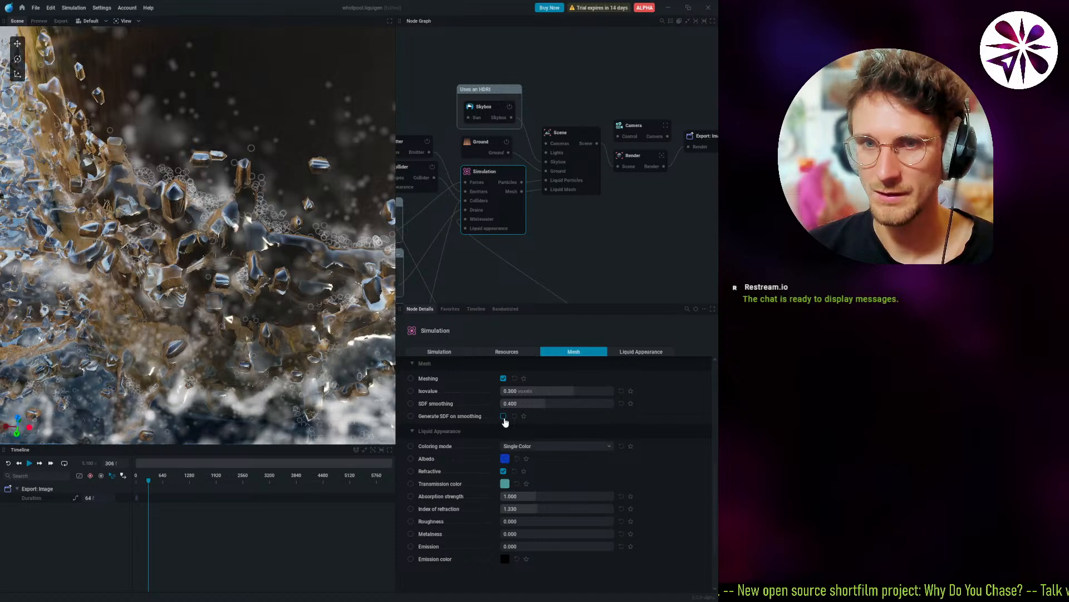
click(504, 418)
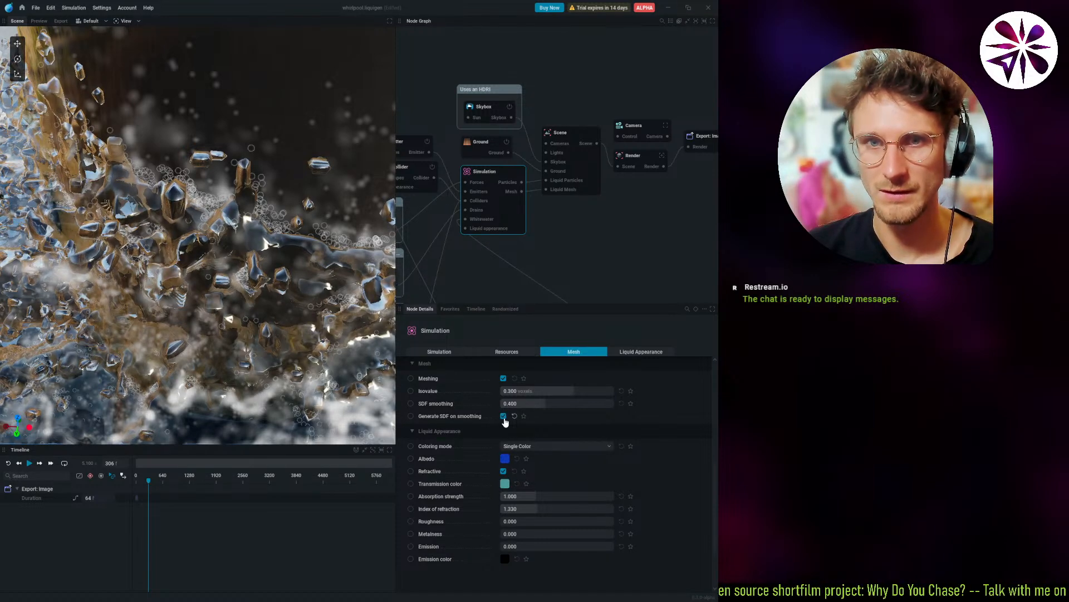
click(504, 417)
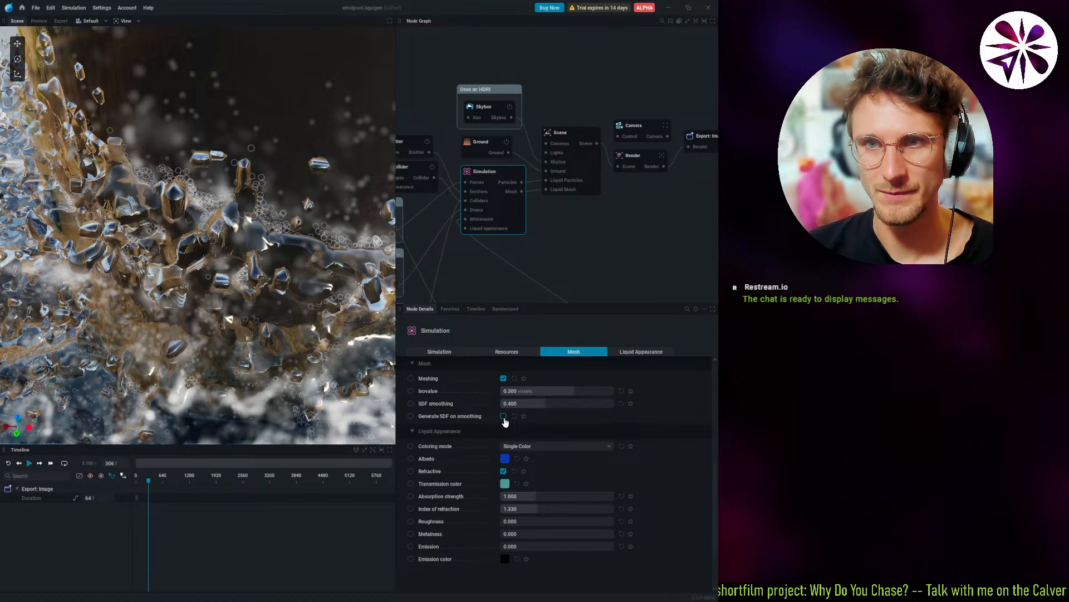
click(504, 416)
drag(543, 394, 558, 393)
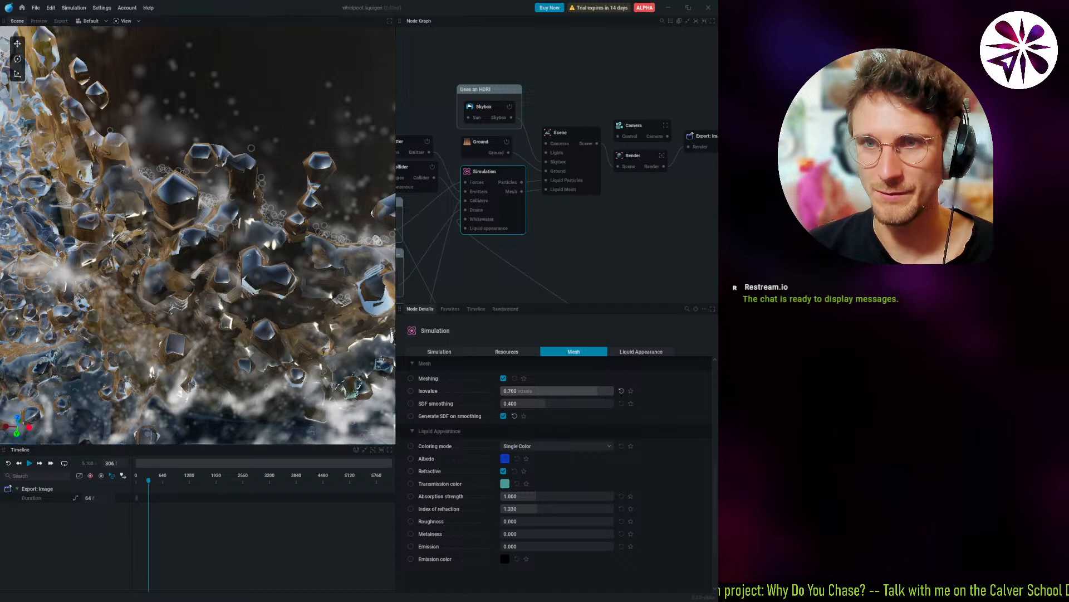
click(503, 416)
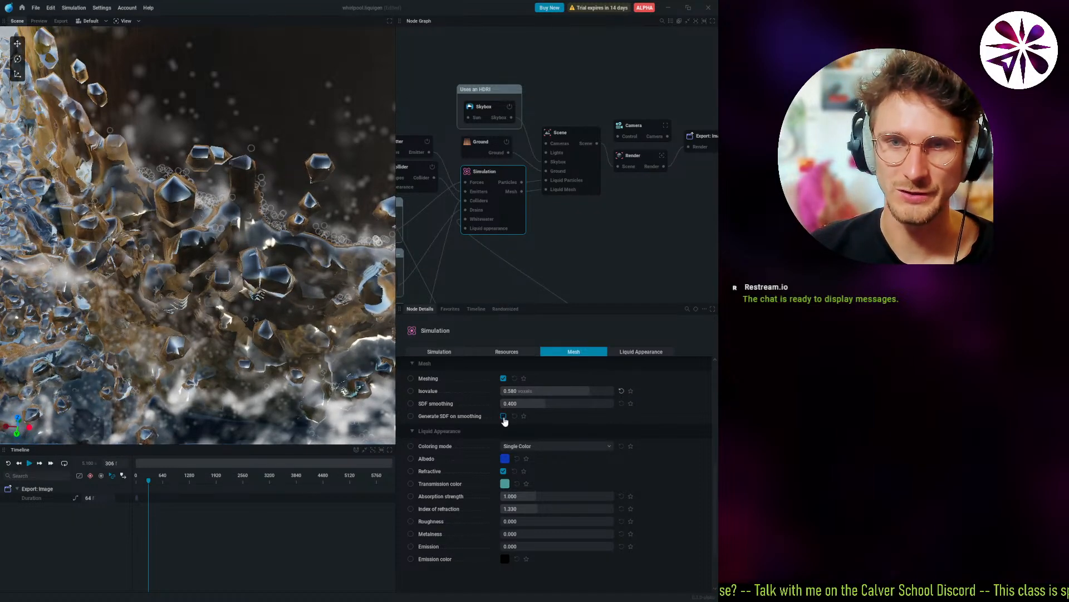
click(622, 391)
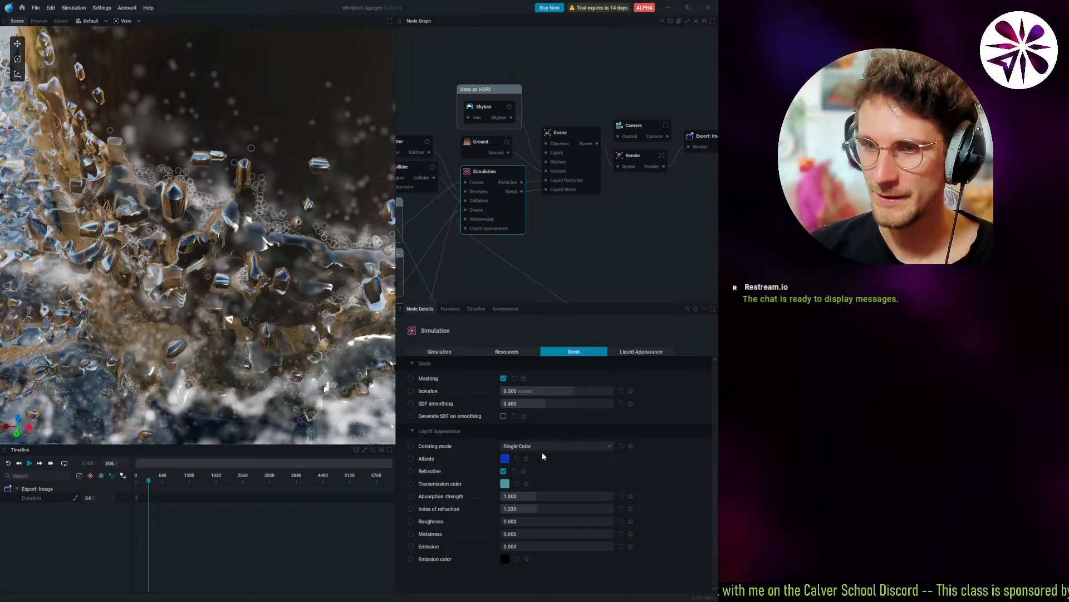
Play the simulation and look over the whole whirlpool basin with its pillars and rotating bar.
scroll(445, 441, down, 1)
scroll(449, 437, up, 5)
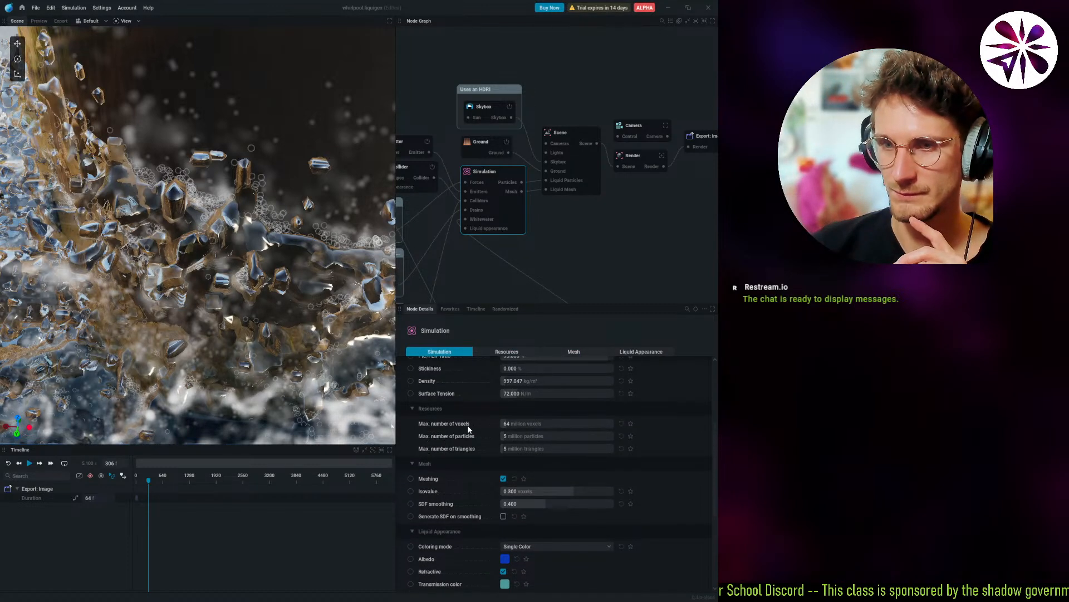
scroll(490, 435, up, 1)
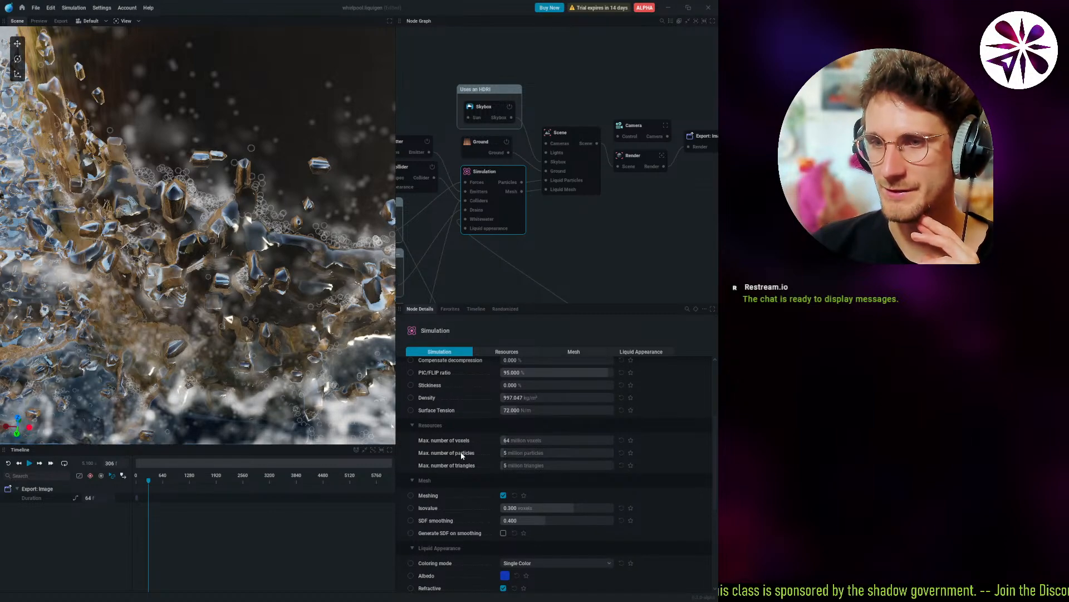
scroll(234, 256, down, 8)
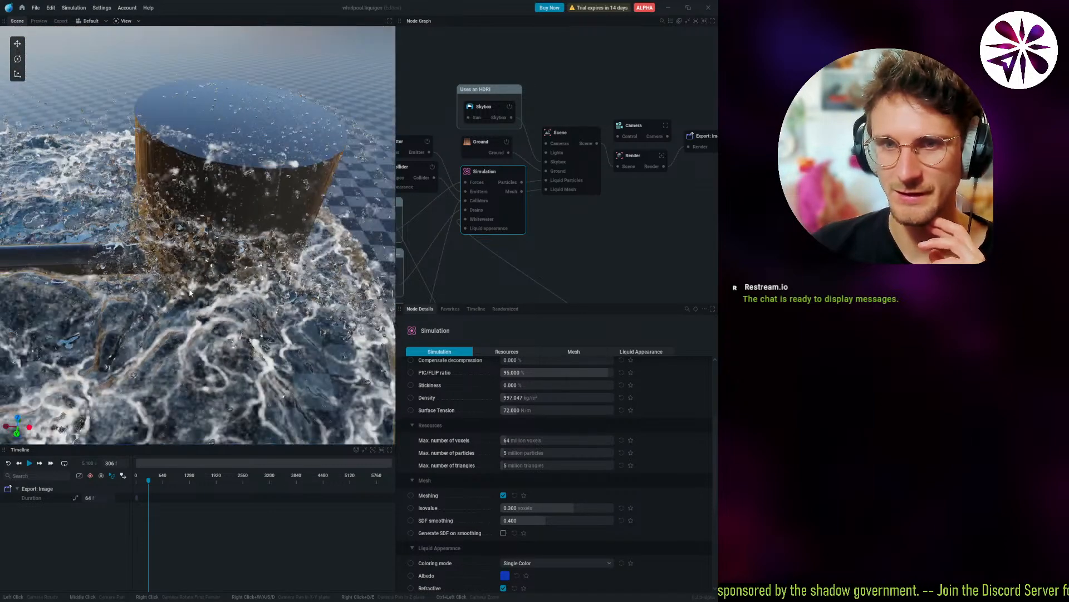
drag(234, 256, 183, 291)
key(space)
middle_drag(183, 293, 163, 328)
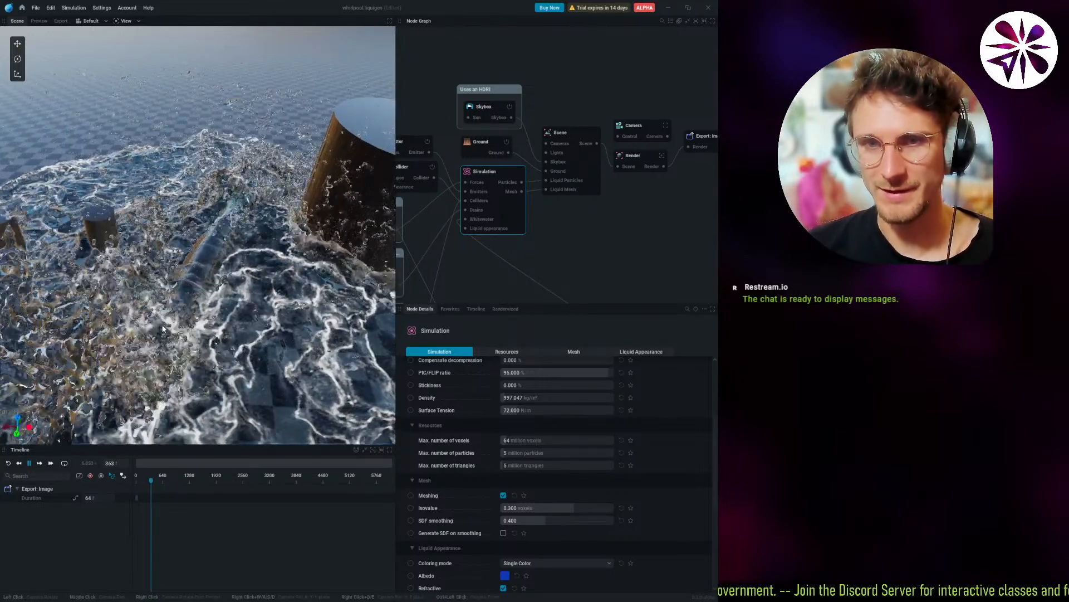
scroll(163, 329, down, 6)
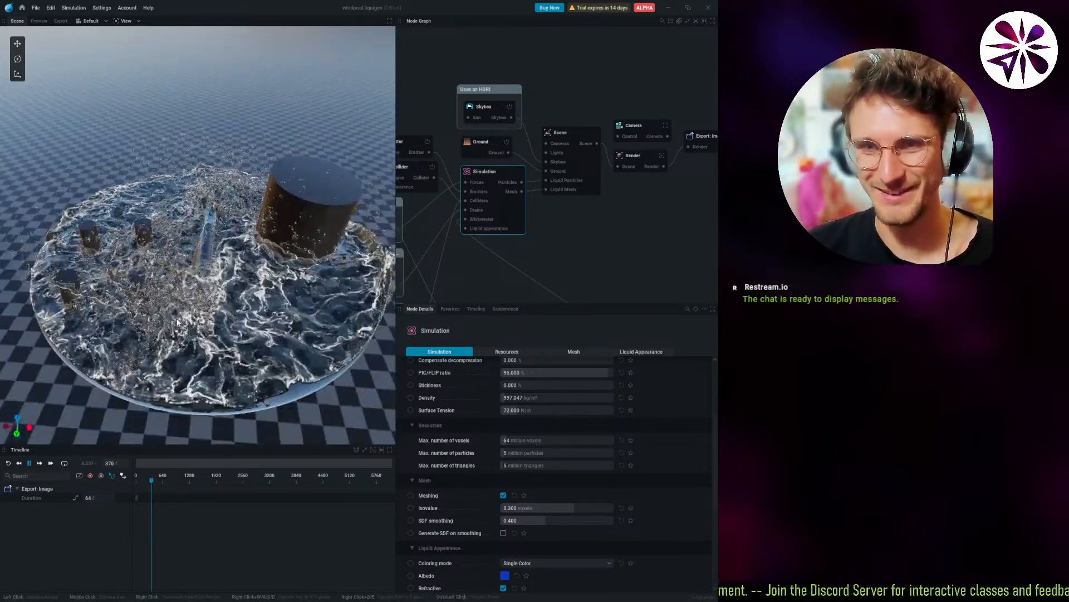
scroll(344, 235, up, 3)
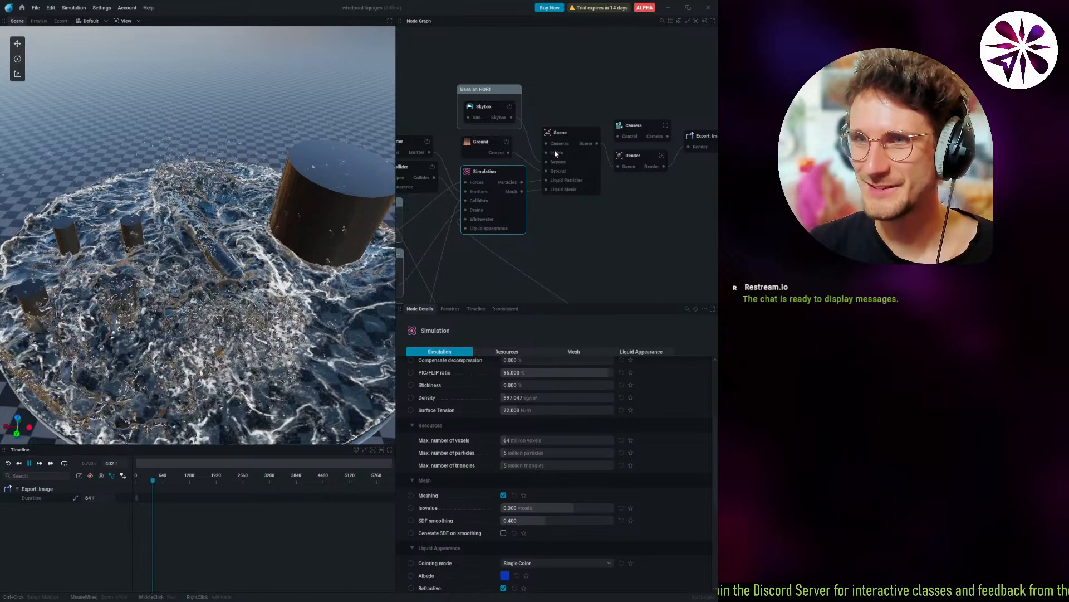
Set the simulation's voxel size to 0.100 m.
scroll(482, 479, up, 5)
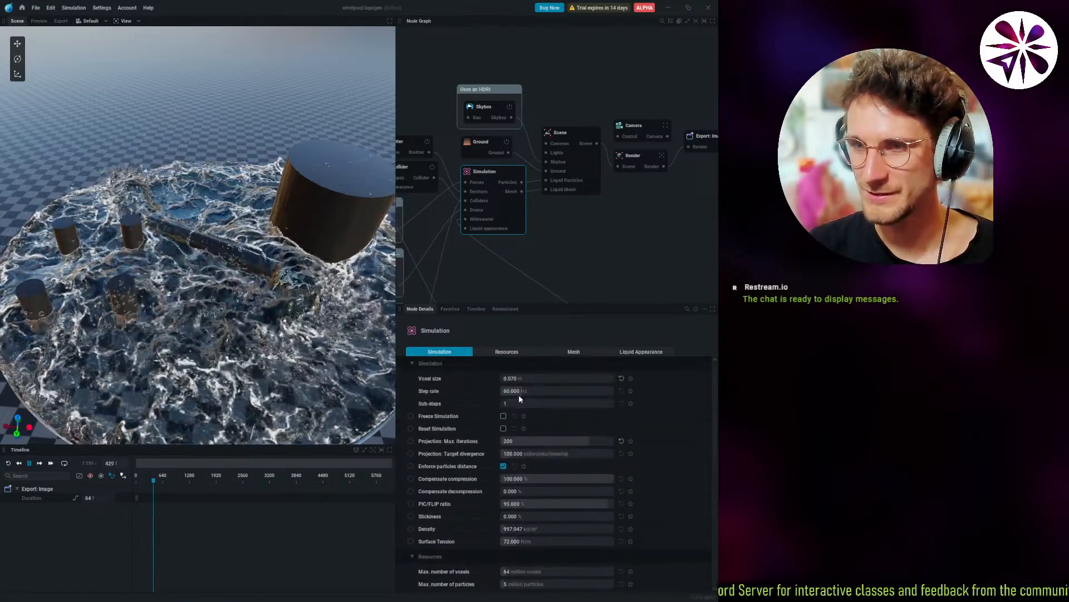
click(516, 378)
key(BackSpace)
key(BackSpace)
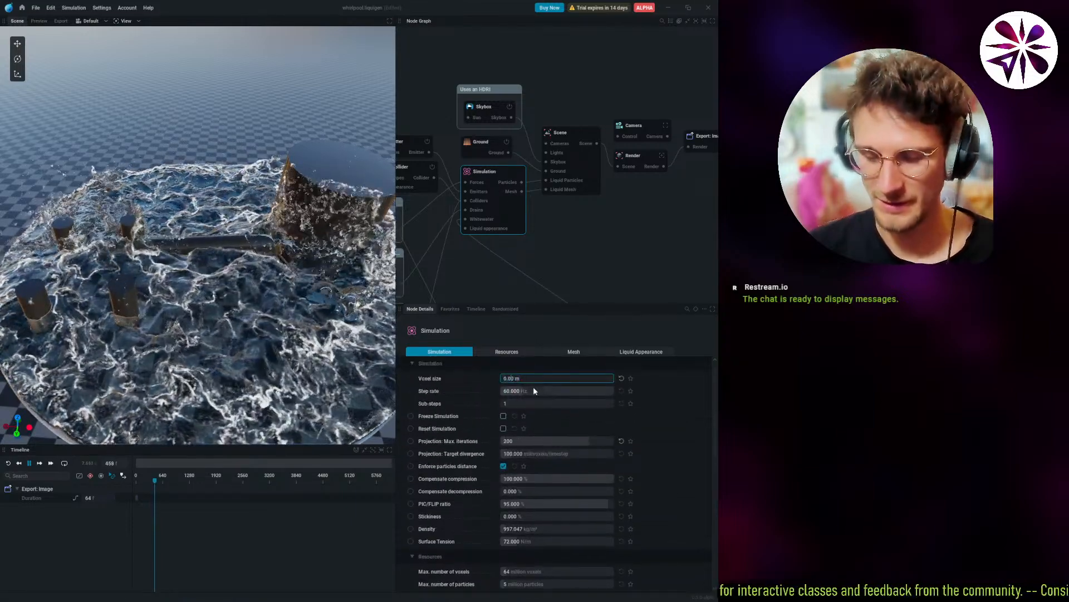
text(1)
key(Return)
click(511, 416)
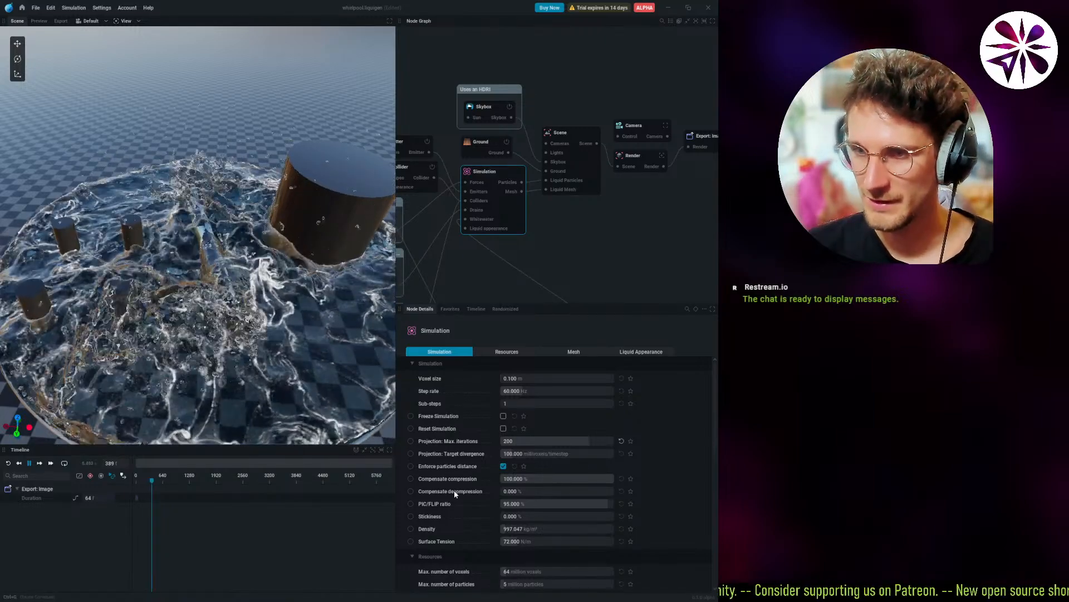
Try compensate compression at 14% and 0% and compensate decompression at 100%, restoring them to 100% and 0%.
scroll(472, 471, down, 1)
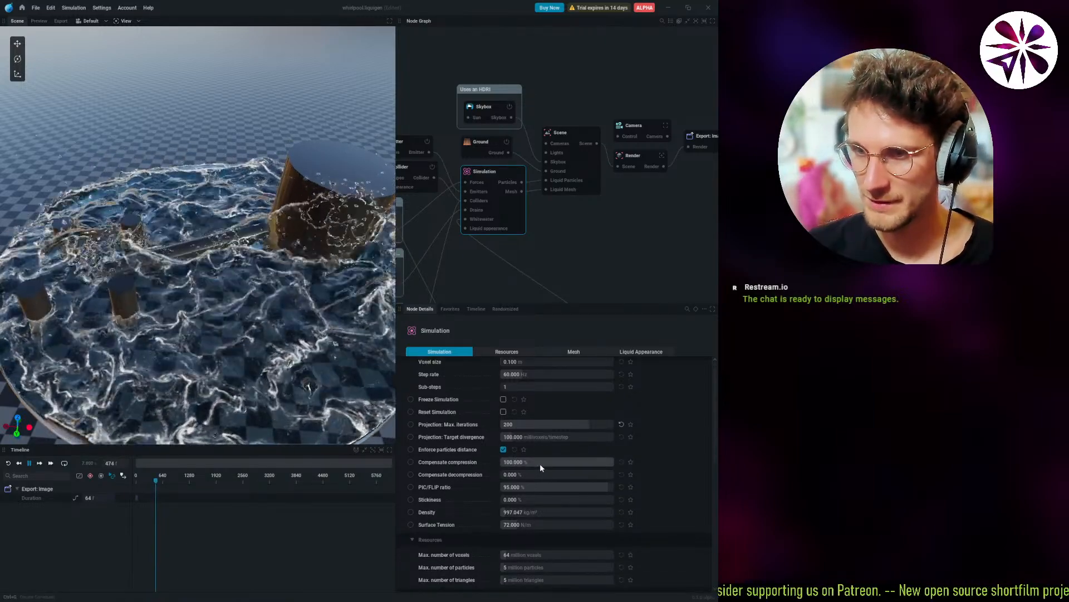
drag(540, 463, 427, 463)
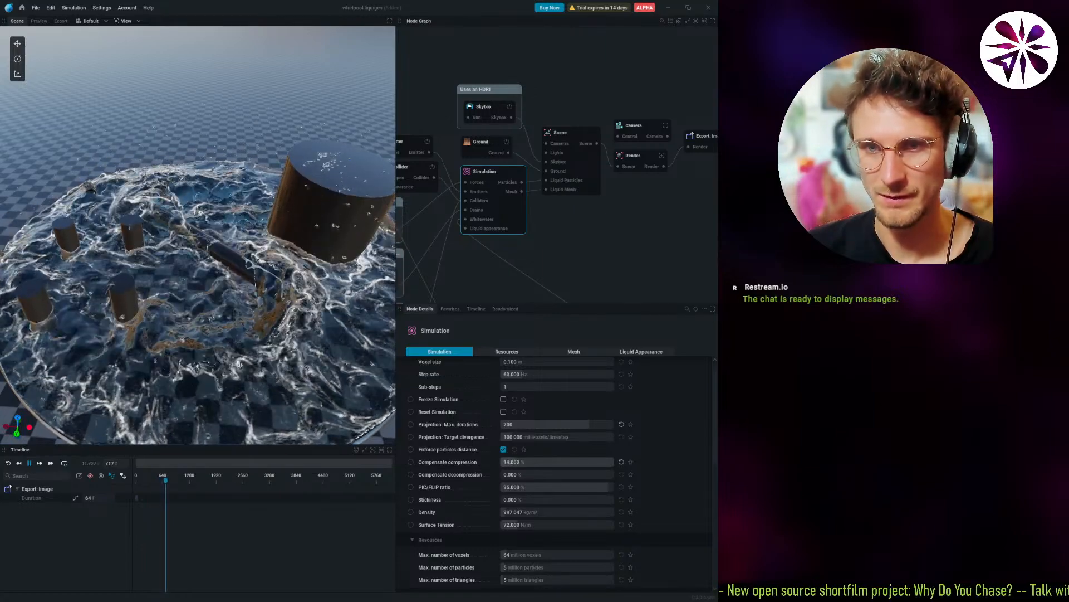
drag(427, 464, 476, 464)
drag(550, 462, 613, 462)
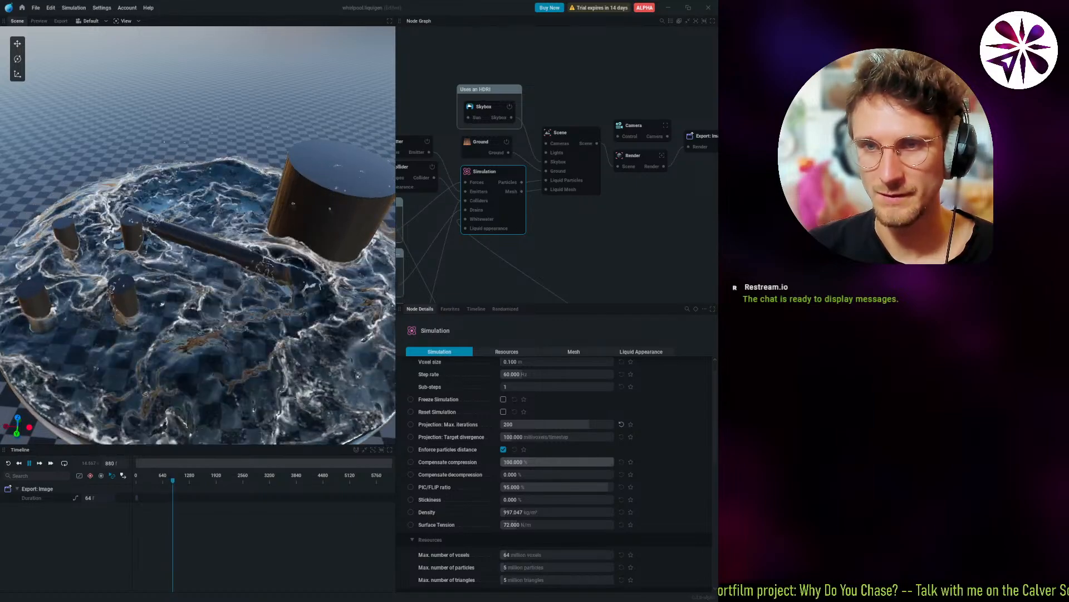
drag(596, 462, 501, 461)
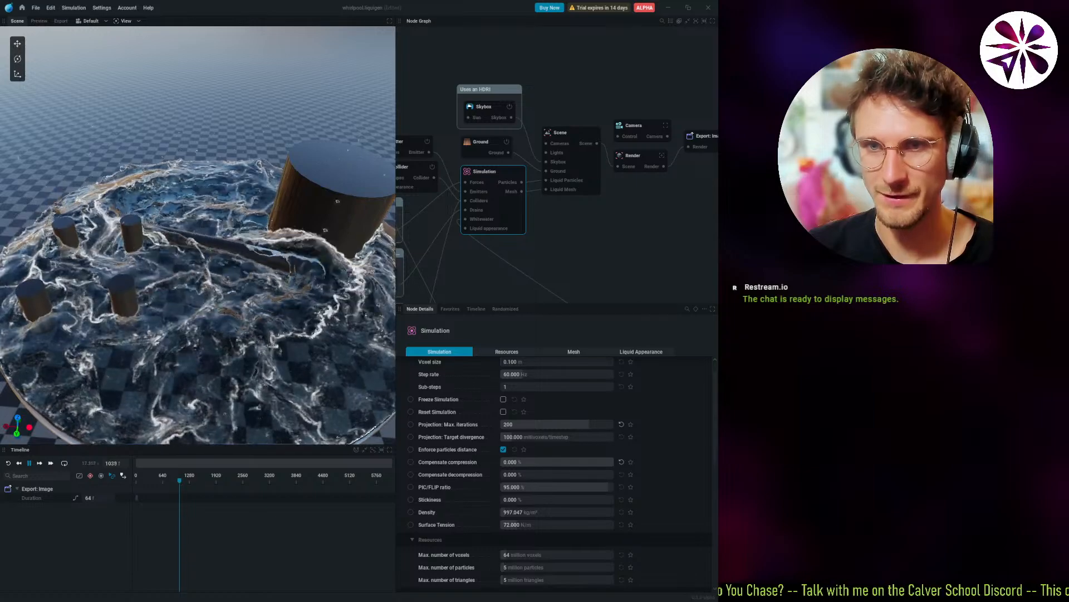
drag(502, 462, 613, 461)
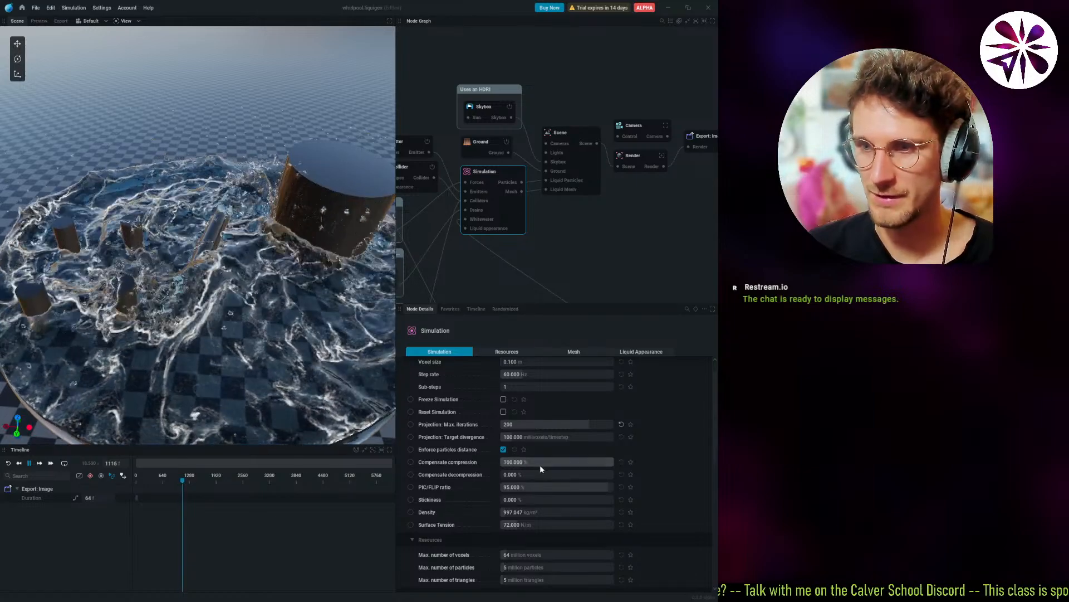
drag(533, 474, 613, 474)
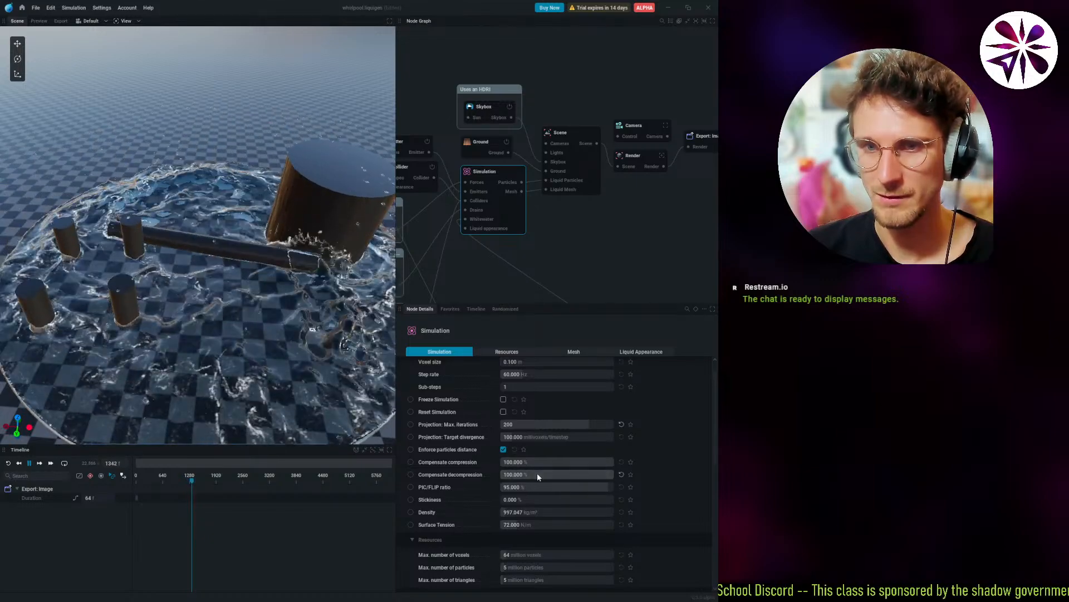
click(621, 475)
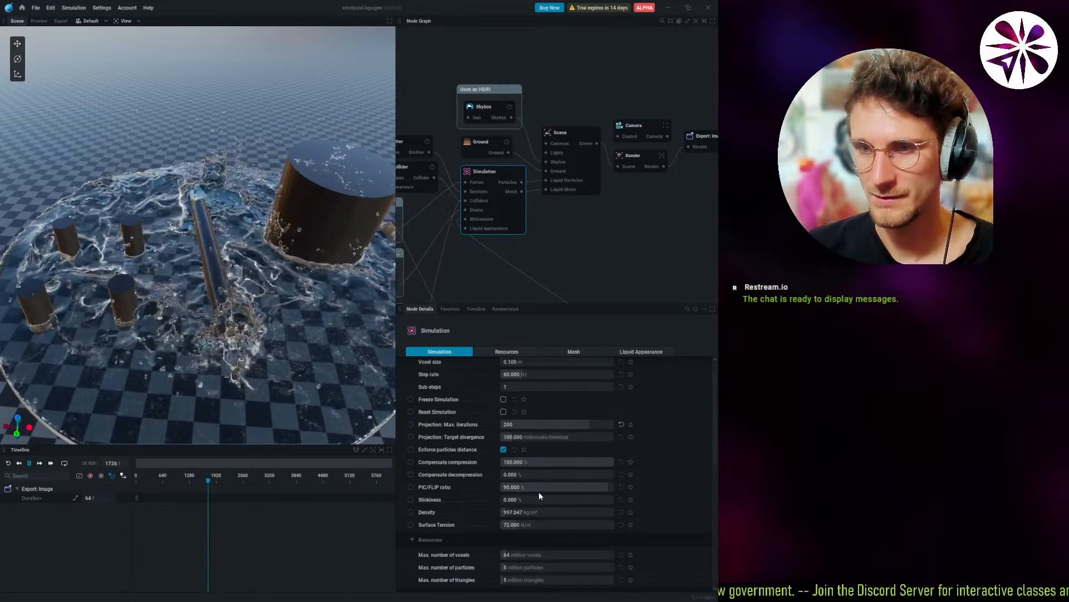
Compare the liquid at PIC/FLIP ratios of 0% and 100%, then set the ratio to 70%.
drag(542, 487, 468, 487)
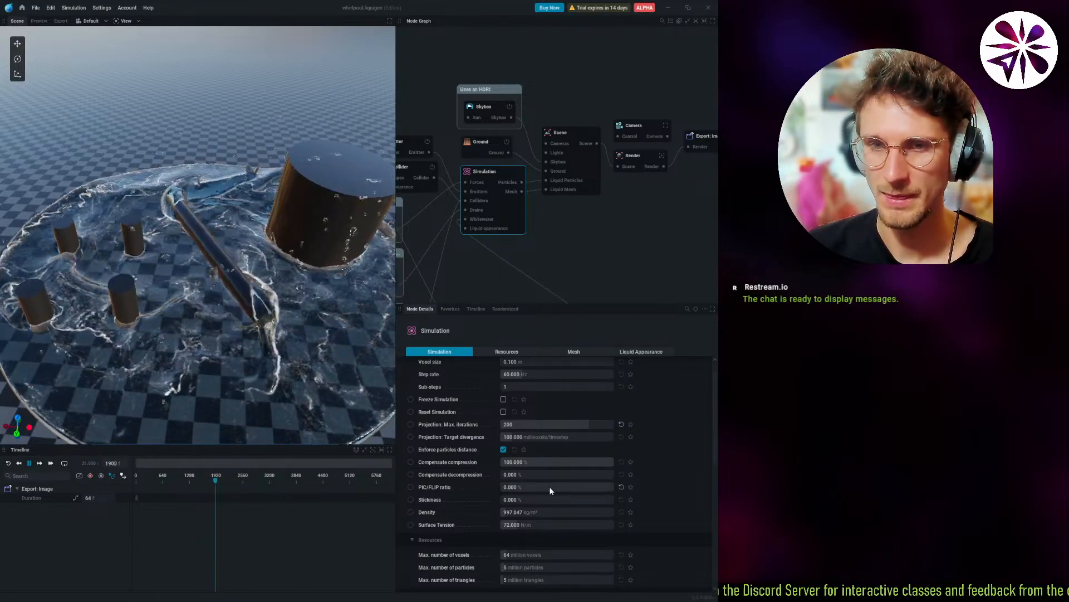
drag(550, 488, 615, 486)
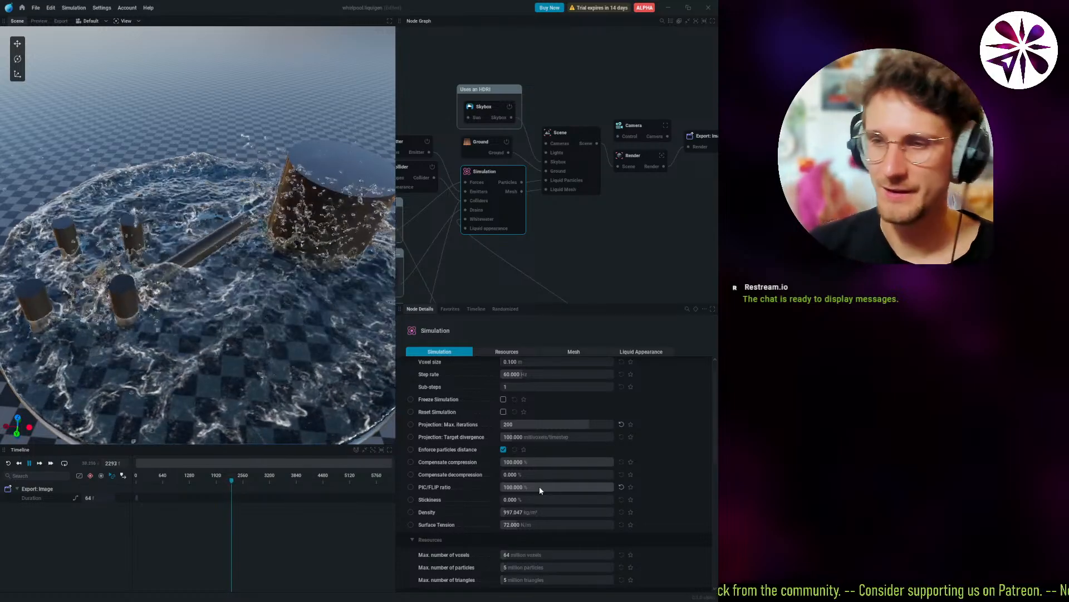
mouse_move(434, 489)
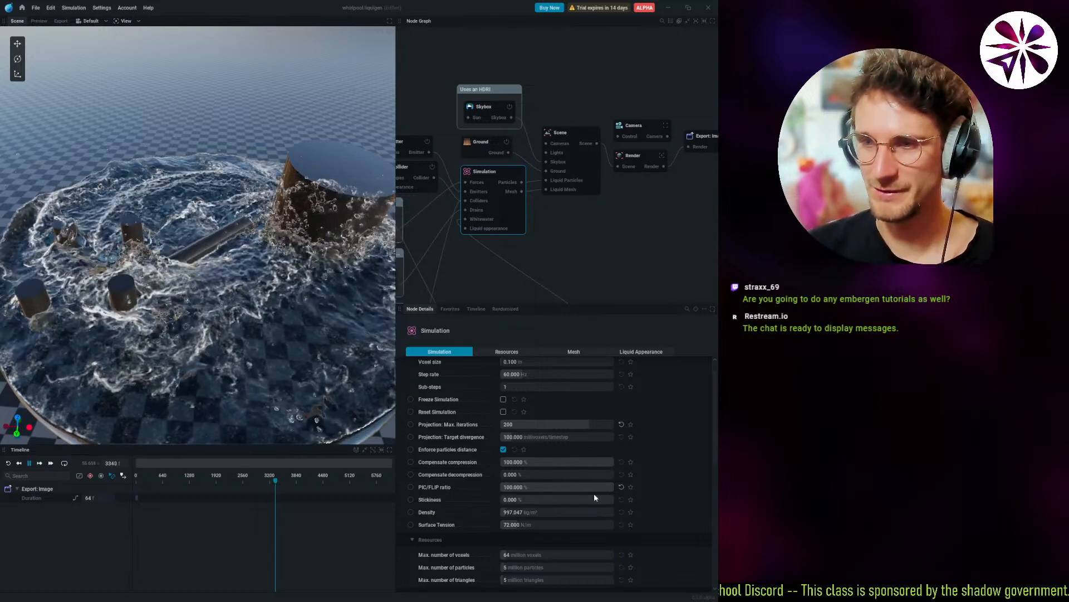
click(582, 488)
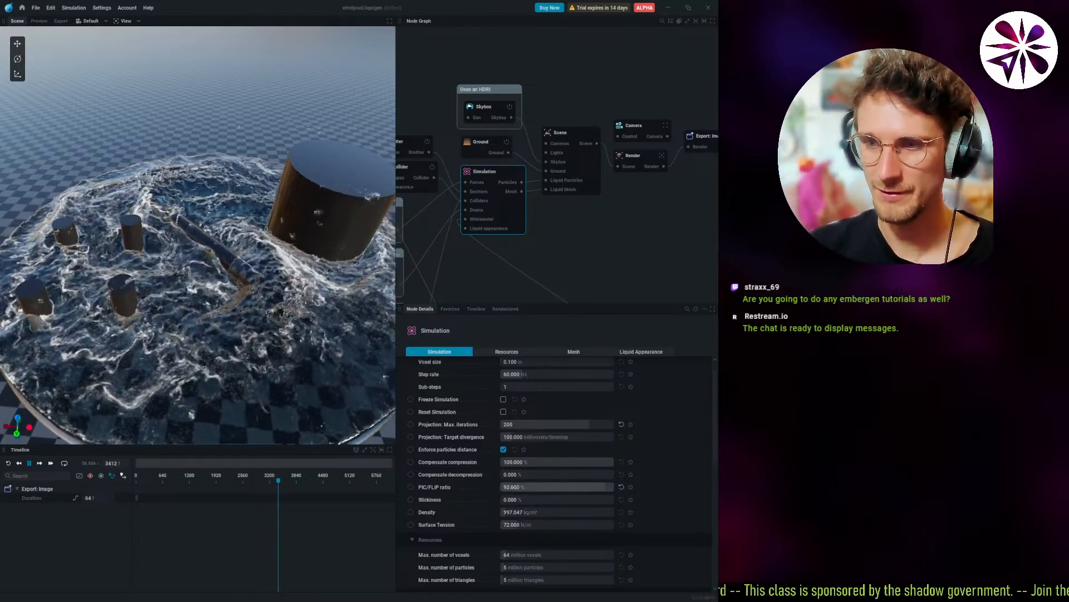
double_click(582, 488)
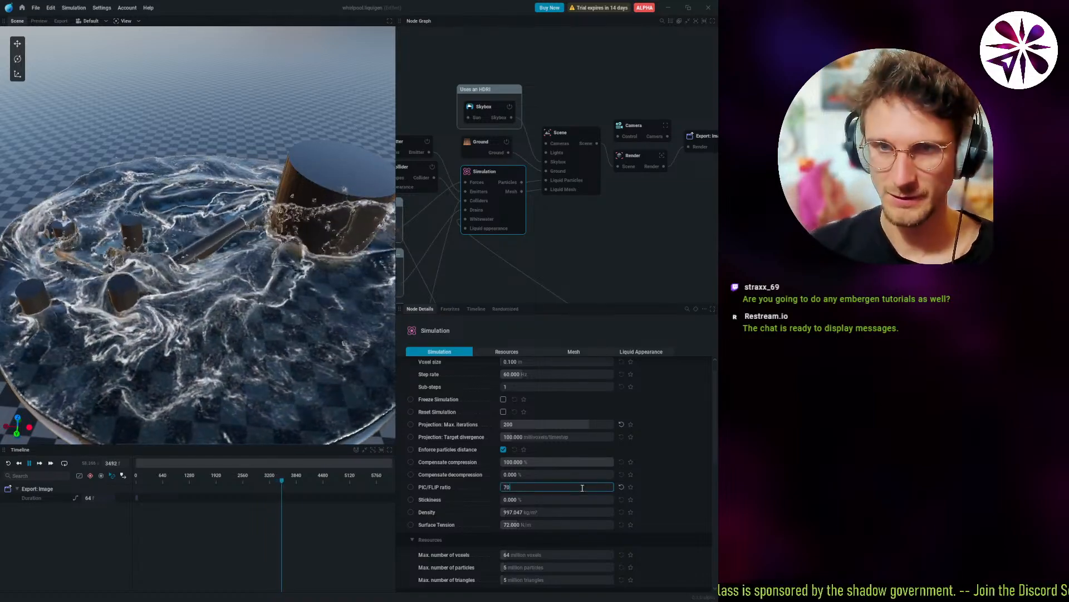
key(Return)
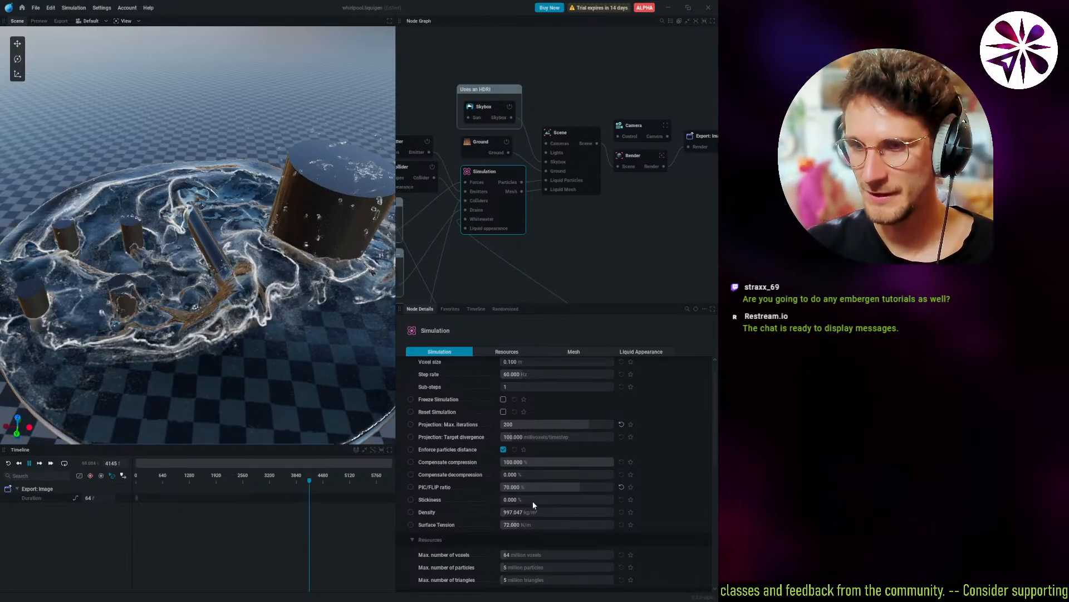
Raise the liquid's stickiness to 100% and examine up close how it clings to the cylinders.
drag(527, 500, 597, 500)
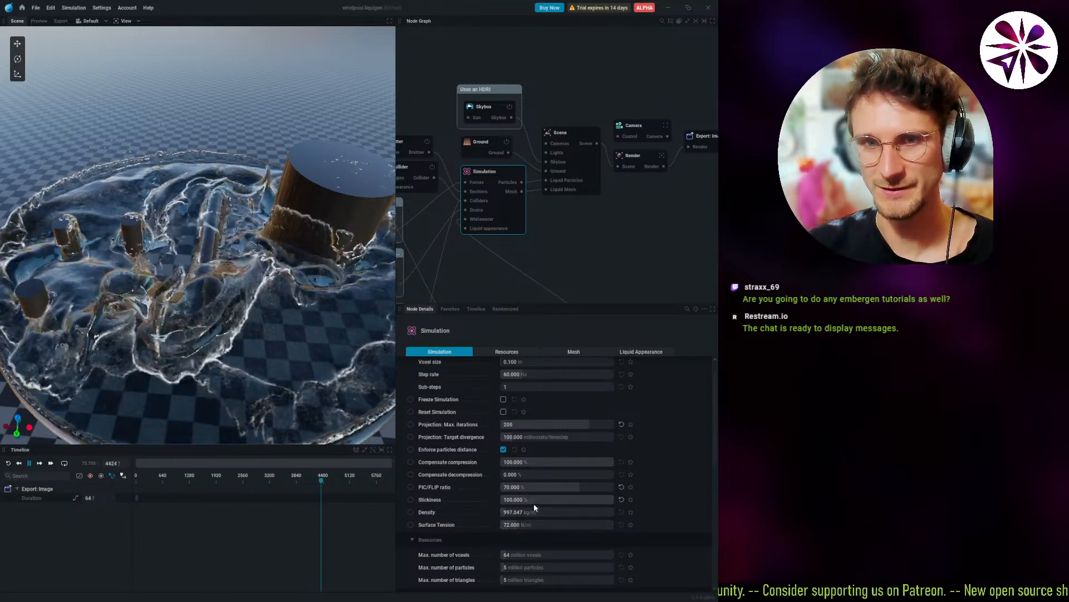
scroll(91, 302, up, 4)
middle_drag(91, 302, 240, 261)
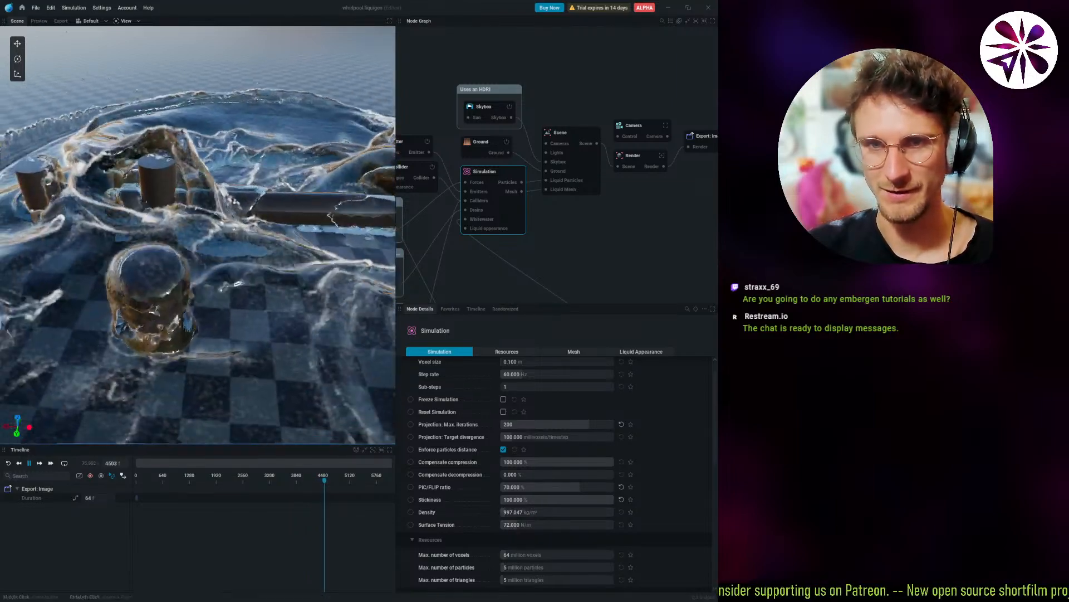
drag(83, 362, 104, 343)
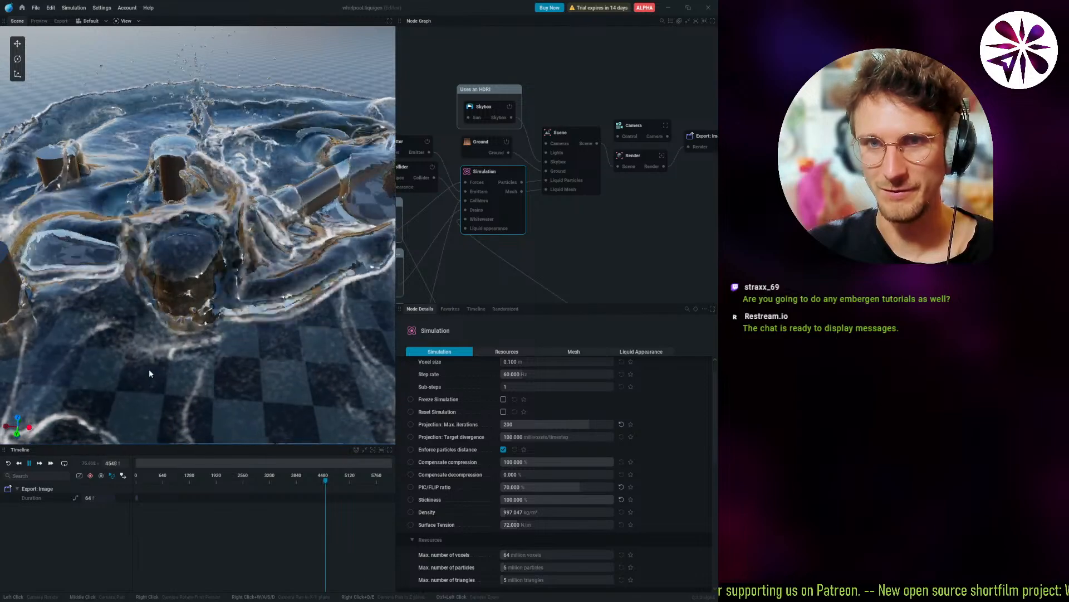
drag(181, 358, 322, 239)
scroll(226, 298, up, 4)
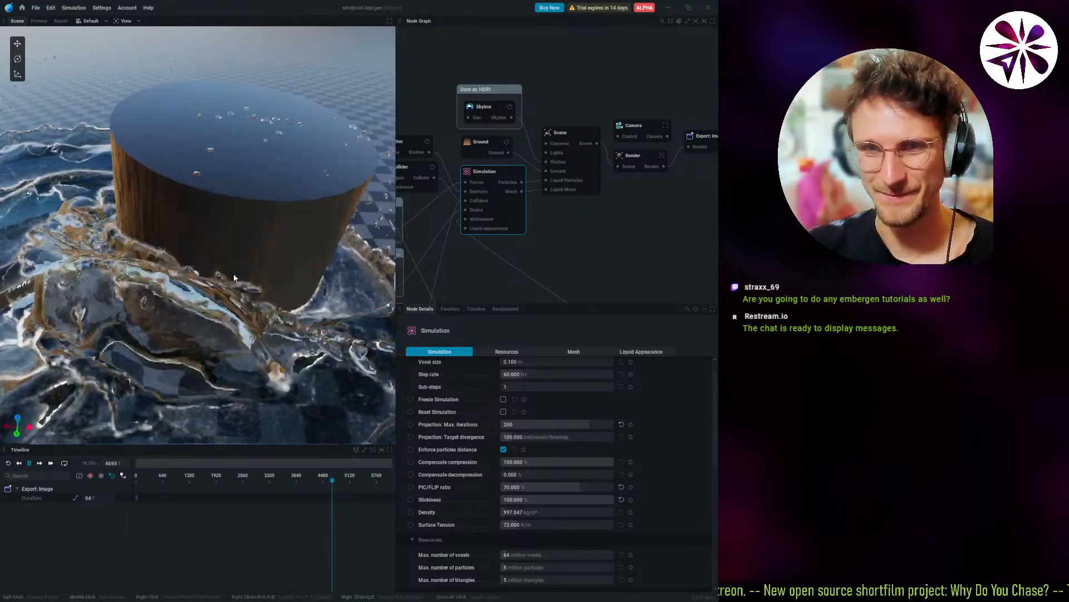
drag(227, 297, 226, 296)
scroll(227, 299, down, 3)
middle_drag(117, 351, 173, 338)
scroll(177, 333, down, 3)
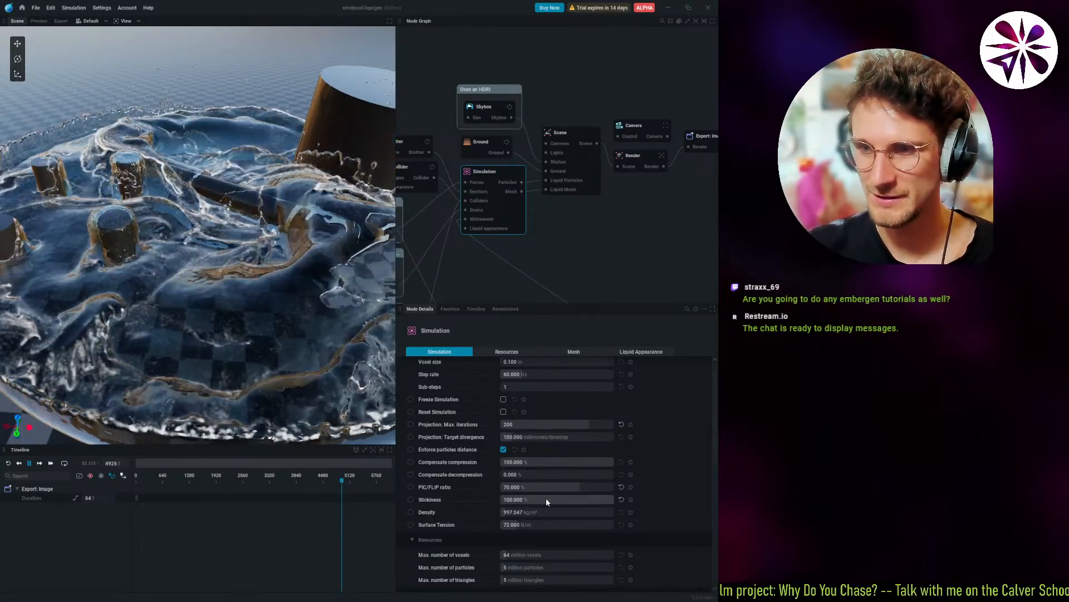
Try 0% stickiness before setting it to 19.333%, and try a density of 15000 kg/m³ before lowering it to 400 kg/m³.
drag(546, 499, 479, 499)
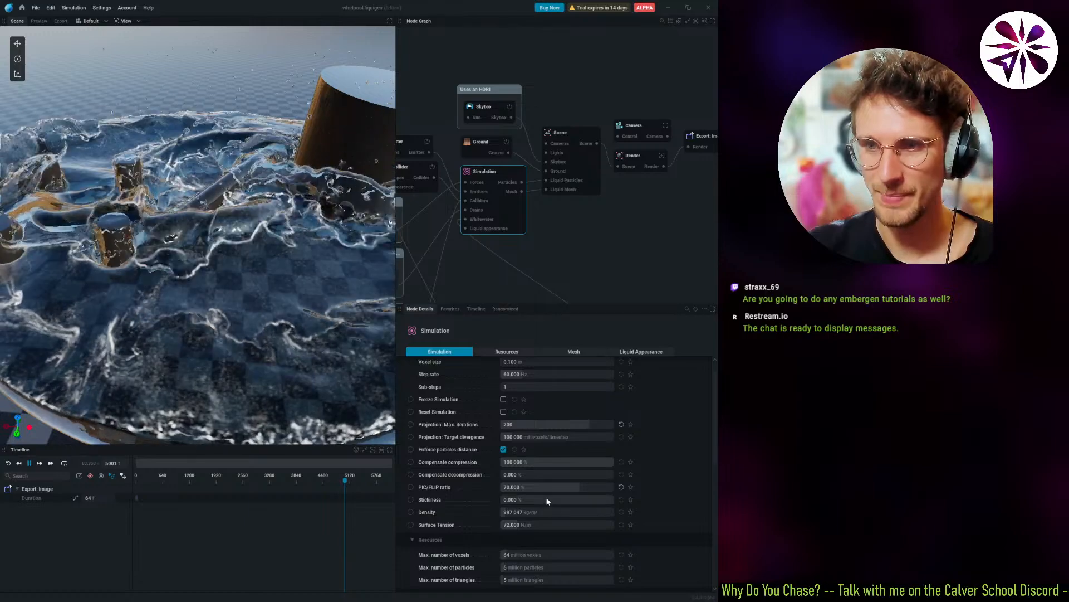
drag(546, 500, 501, 500)
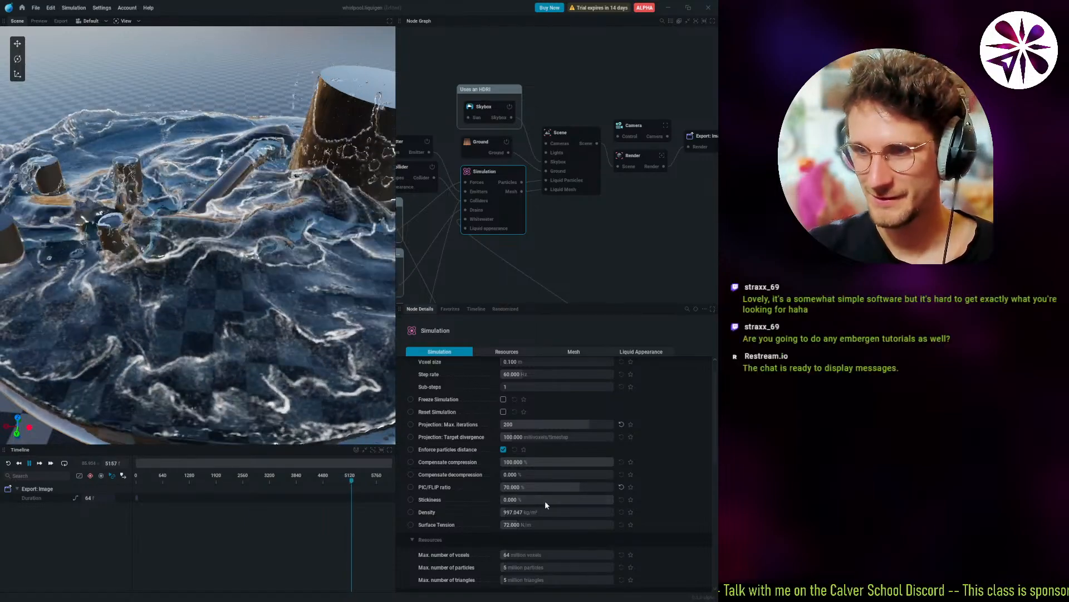
drag(540, 500, 613, 512)
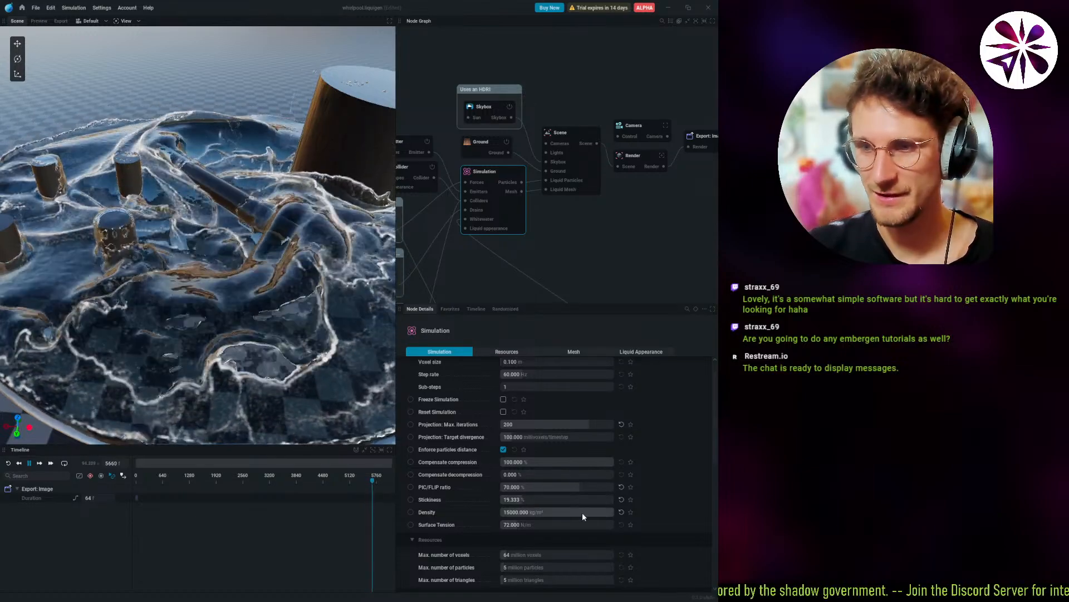
drag(583, 513, 504, 513)
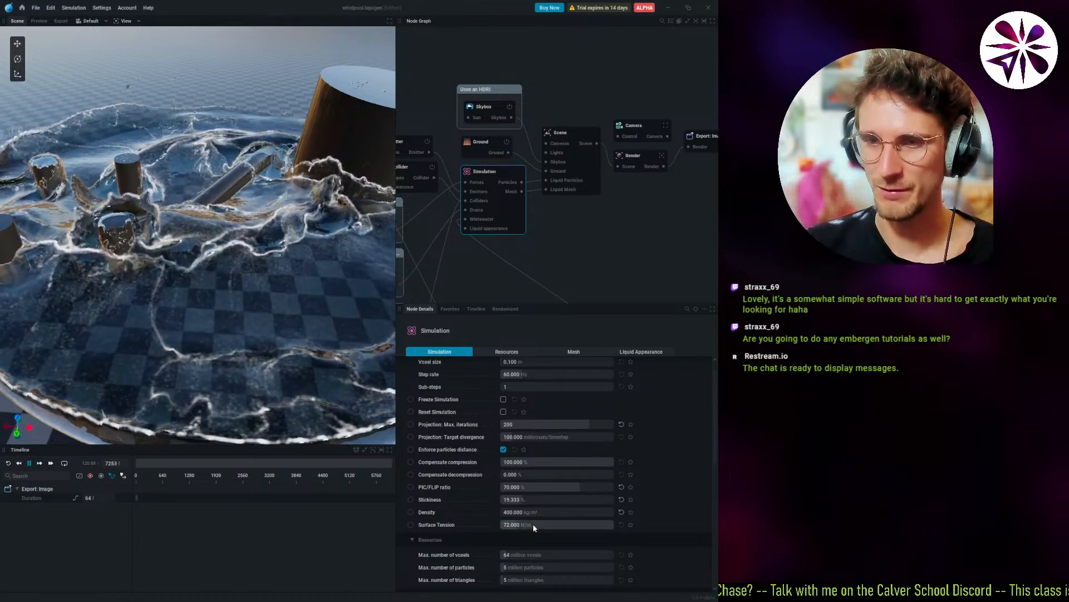
Try surface tension values of 500, 0 and 51.667, then restore the default of 72.
drag(532, 524, 563, 524)
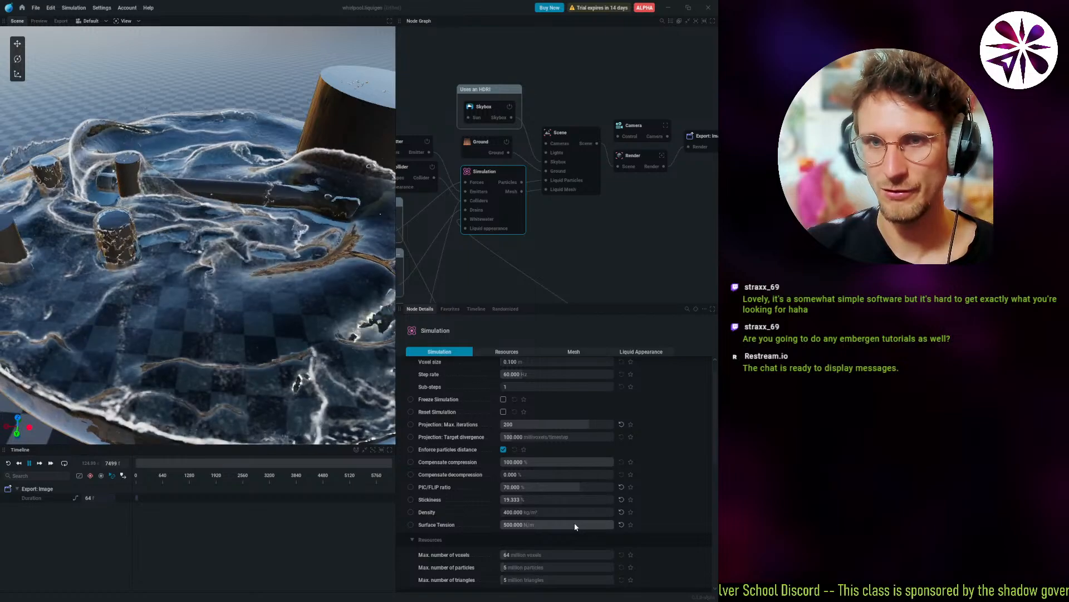
drag(574, 524, 501, 523)
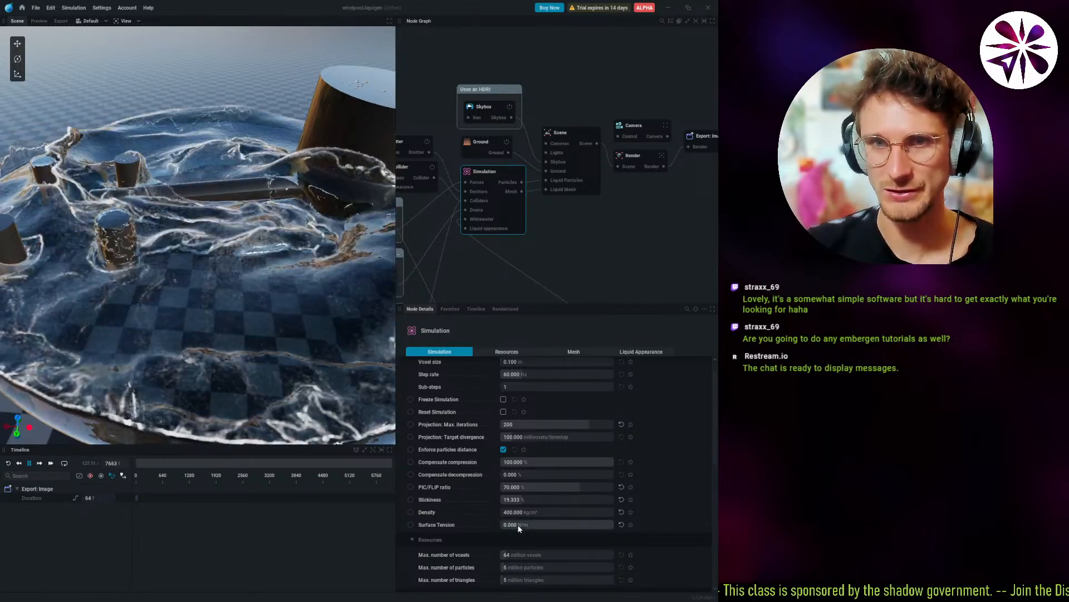
mouse_move(518, 524)
mouse_down()
mouse_move(630, 525)
mouse_move(529, 525)
mouse_up()
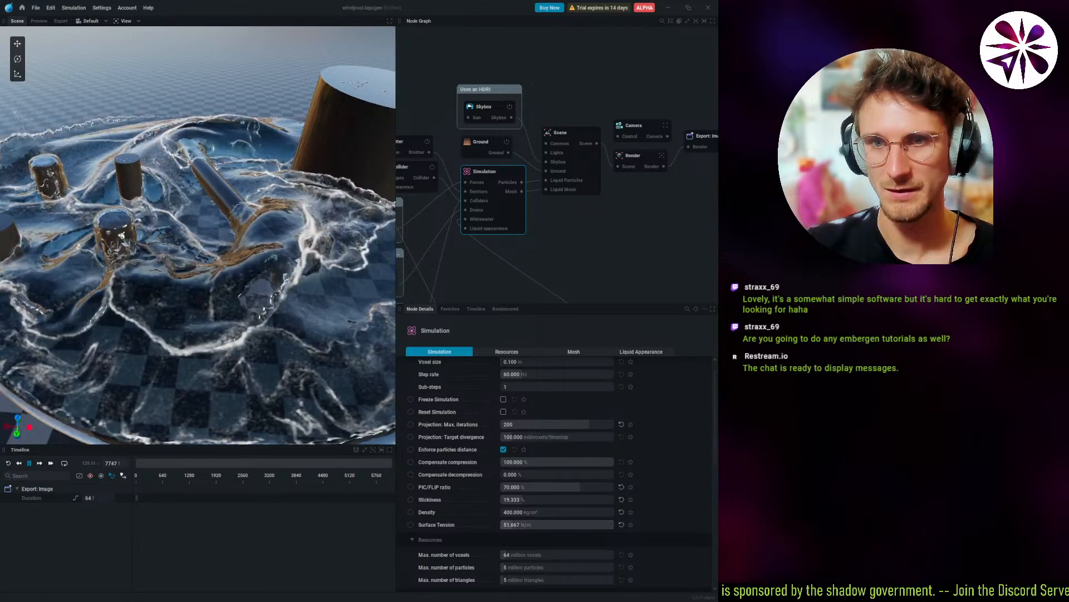
click(622, 525)
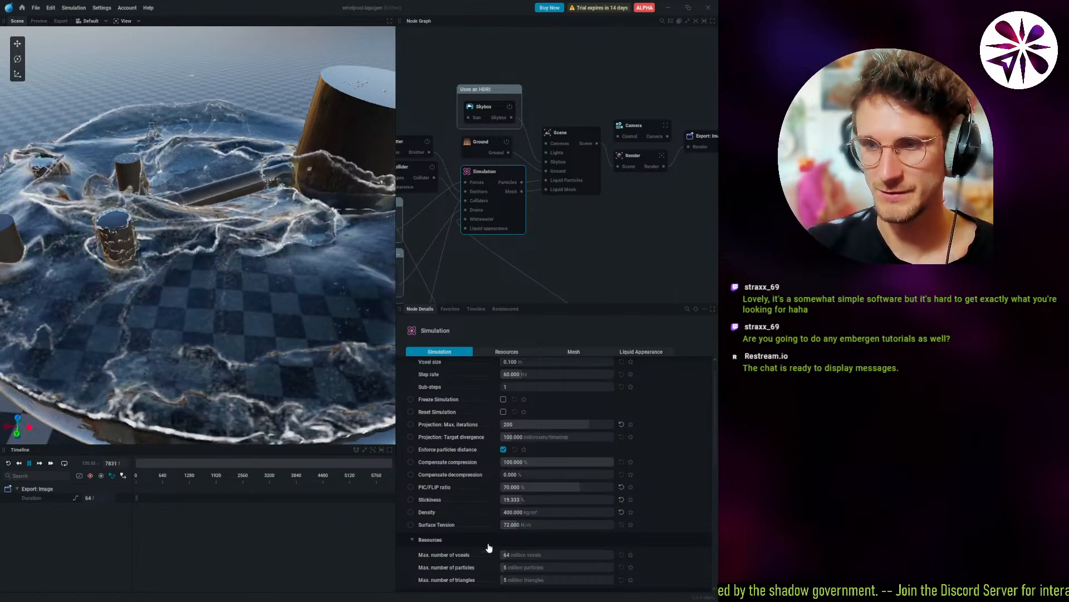
Review the Simulation node's remaining resource, mesh and liquid appearance settings, and examine its inputs and connections in the node graph.
scroll(460, 534, down, 1)
scroll(459, 533, down, 5)
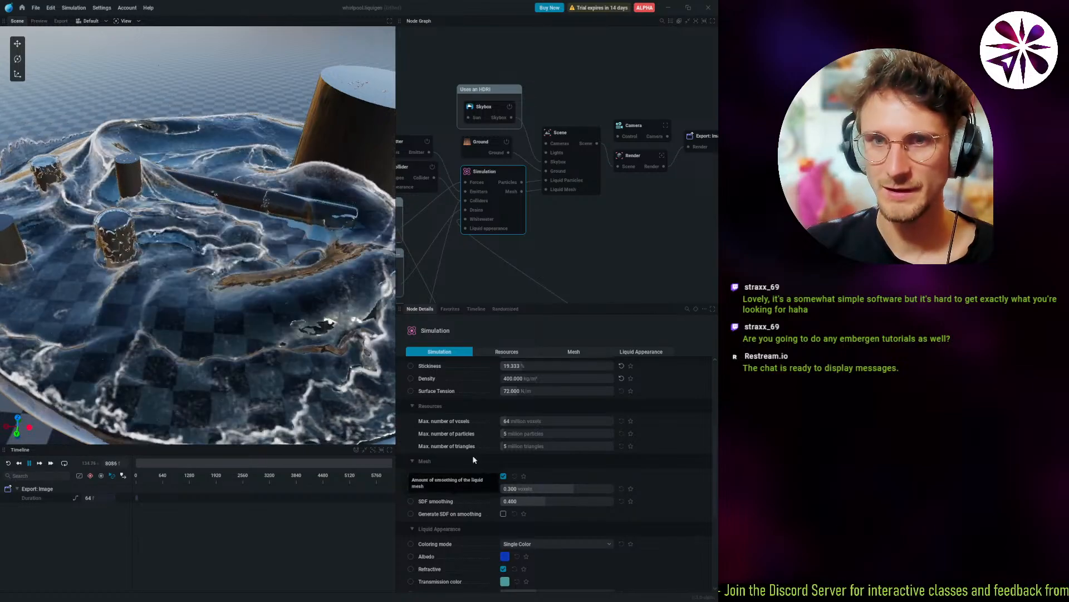
middle_drag(514, 210, 610, 193)
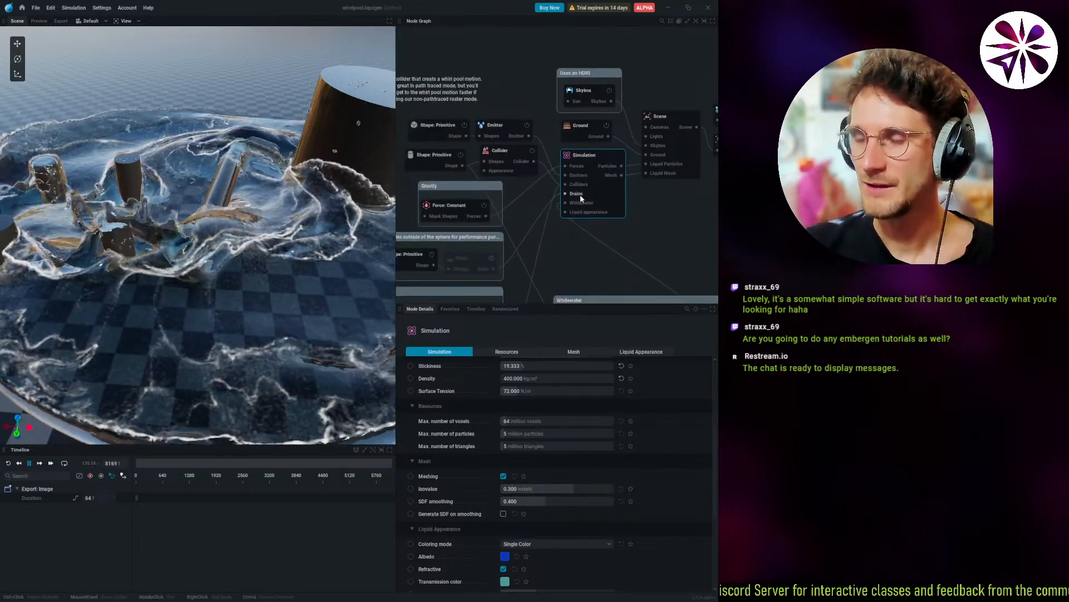
mouse_move(544, 194)
middle_down()
mouse_move(555, 166)
mouse_move(621, 157)
mouse_move(574, 186)
mouse_move(556, 183)
middle_up()
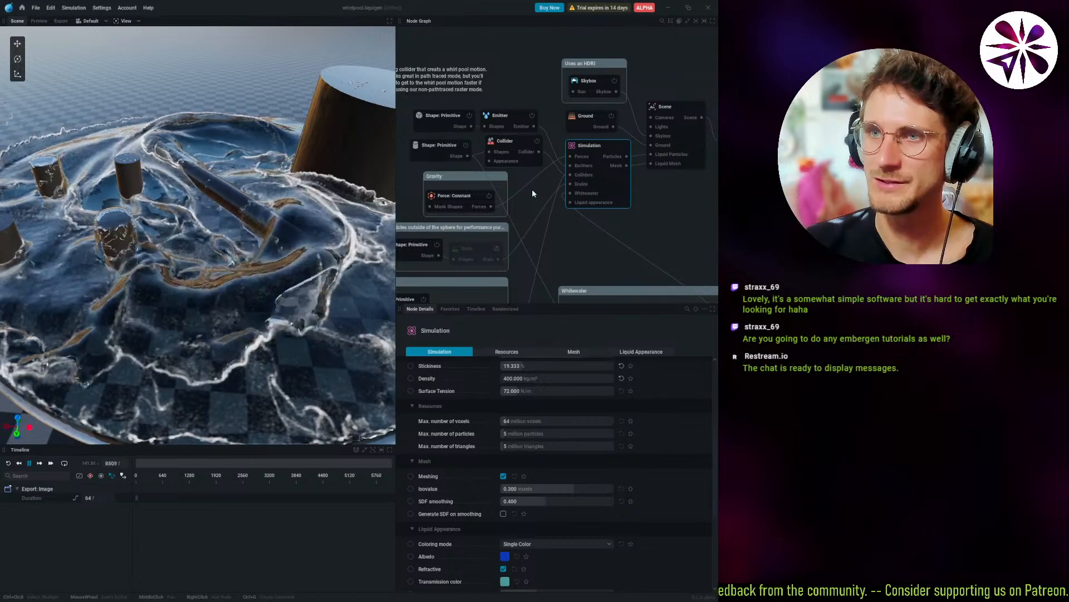
middle_drag(549, 195, 540, 170)
scroll(440, 504, down, 6)
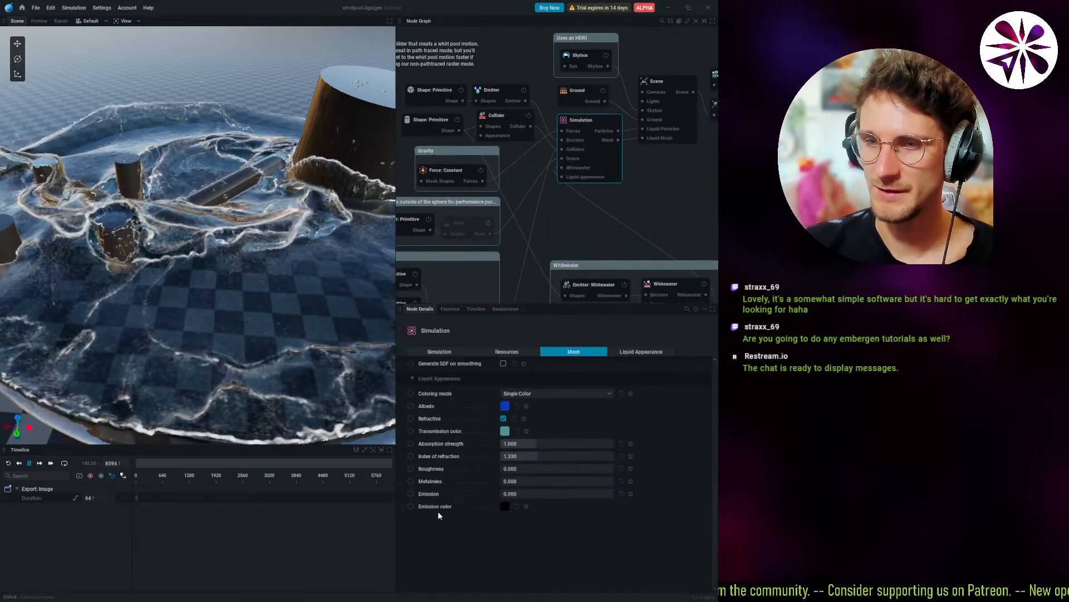
scroll(444, 494, up, 6)
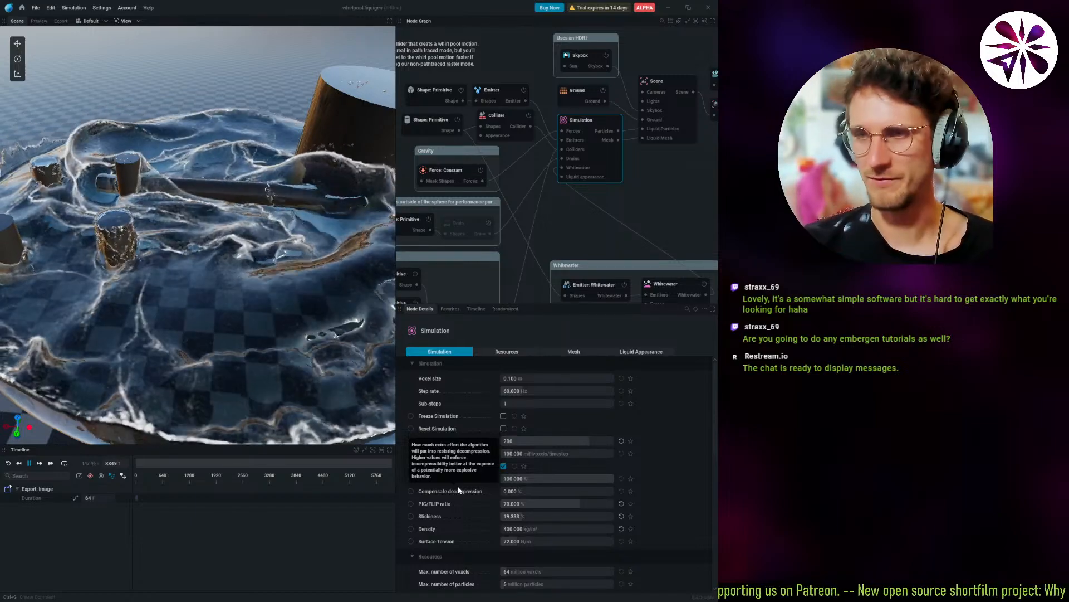
middle_drag(613, 232, 577, 208)
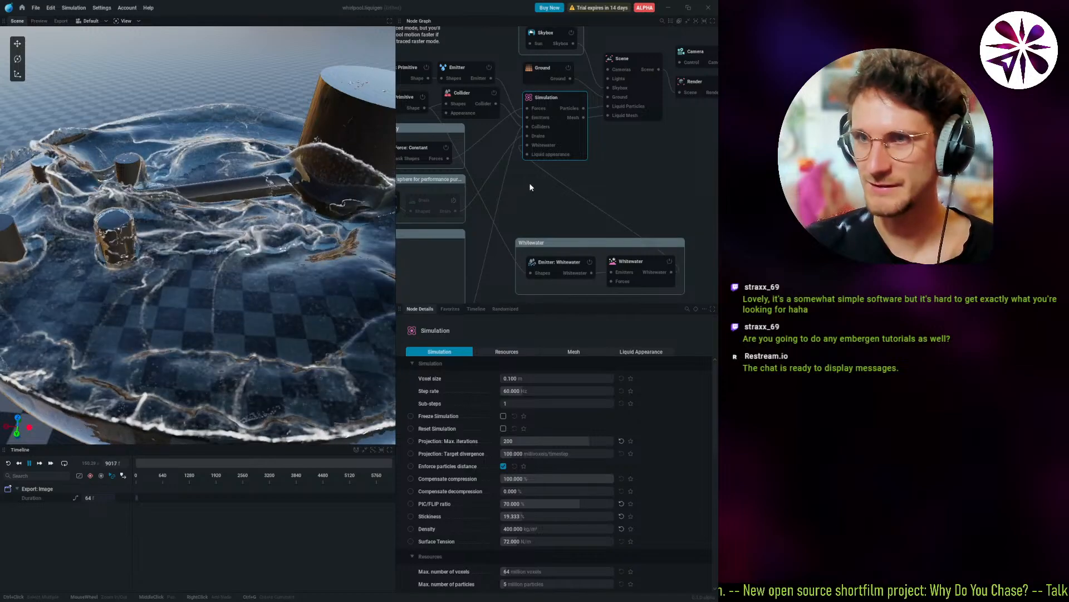
middle_drag(529, 182, 533, 180)
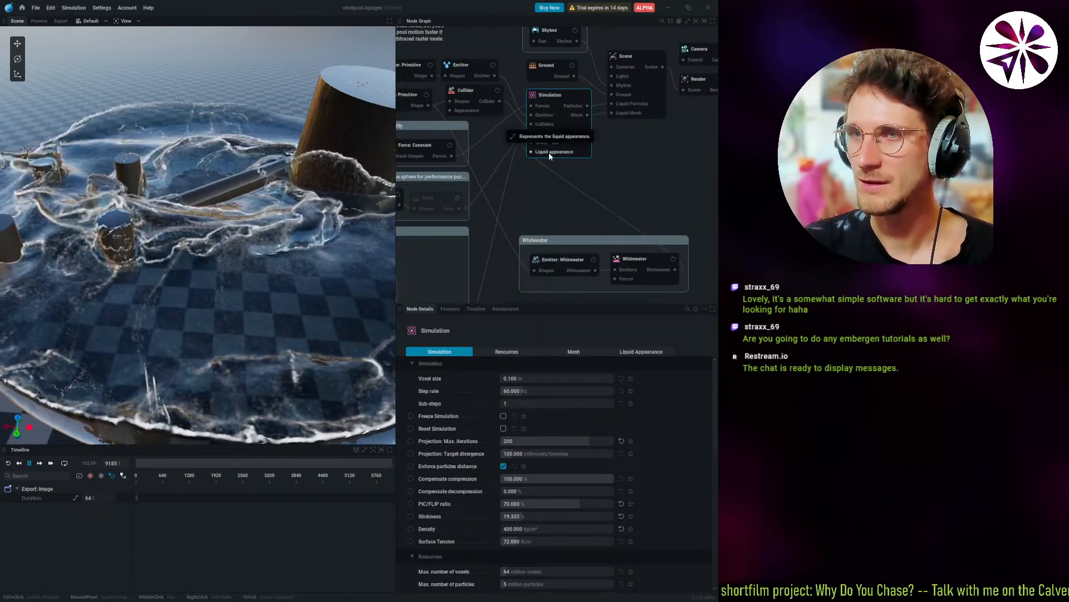
Add an Appearance node connected to the Simulation node's liquid appearance input and set its albedo to pure red.
drag(549, 152, 576, 178)
click(537, 200)
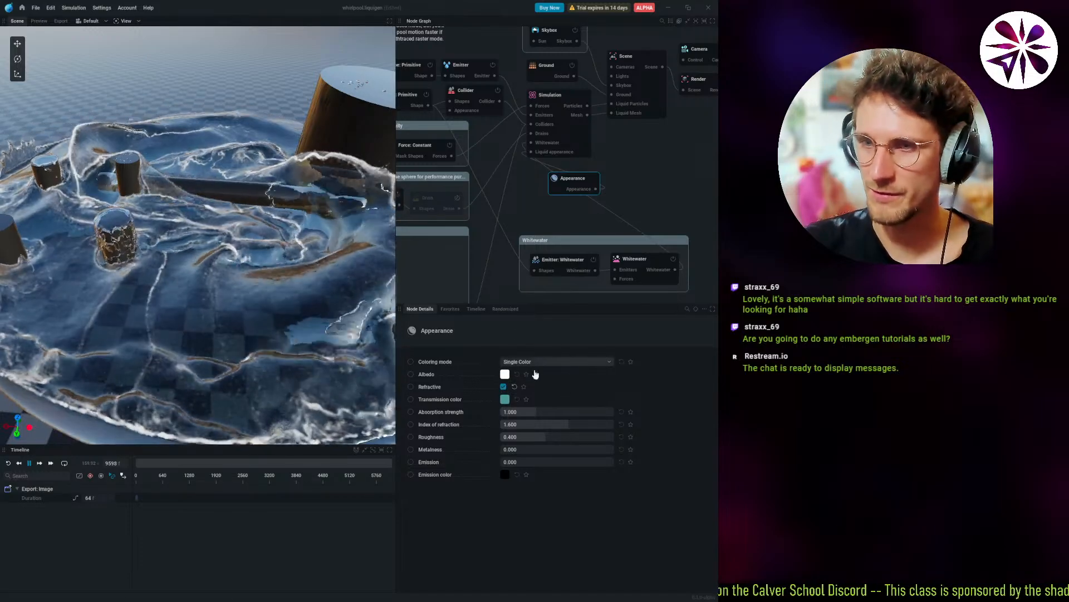
click(505, 375)
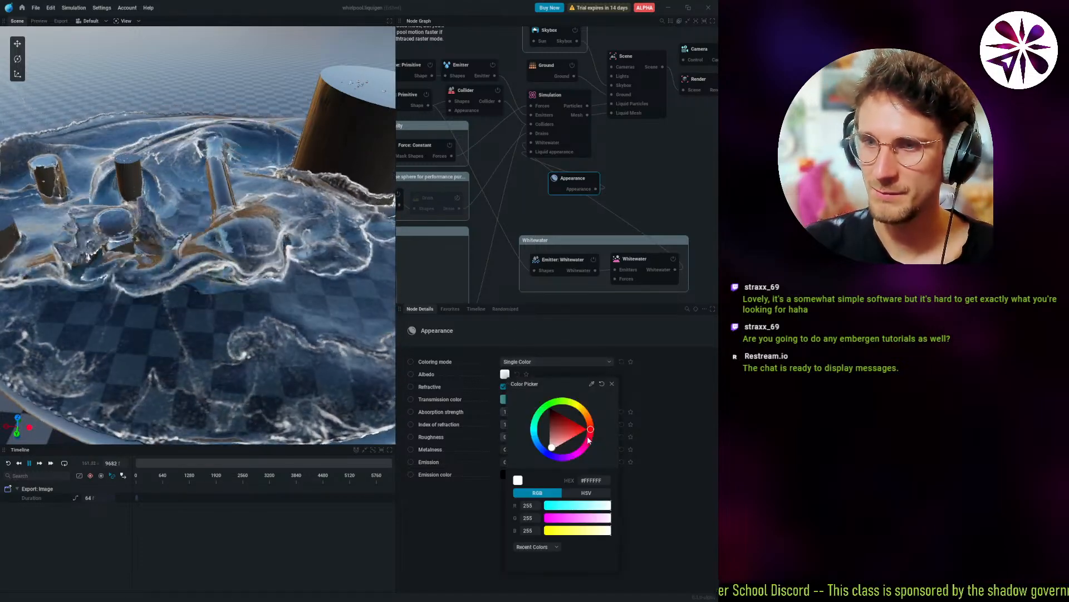
drag(557, 444, 607, 417)
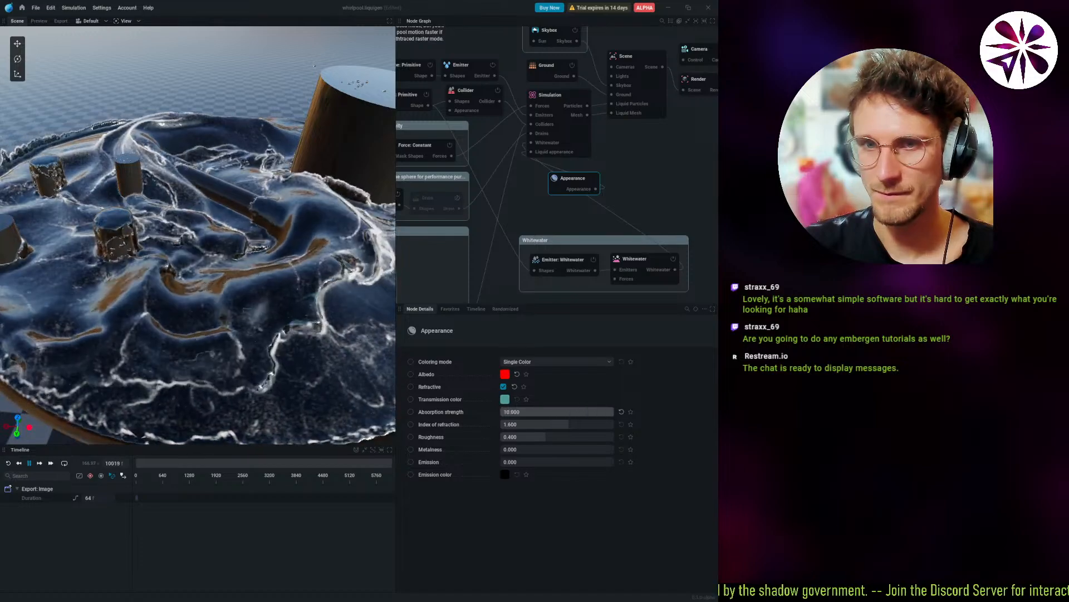
Return the absorption strength to 1, then try cyan and red transmission colors before choosing orange-yellow.
drag(613, 412, 521, 411)
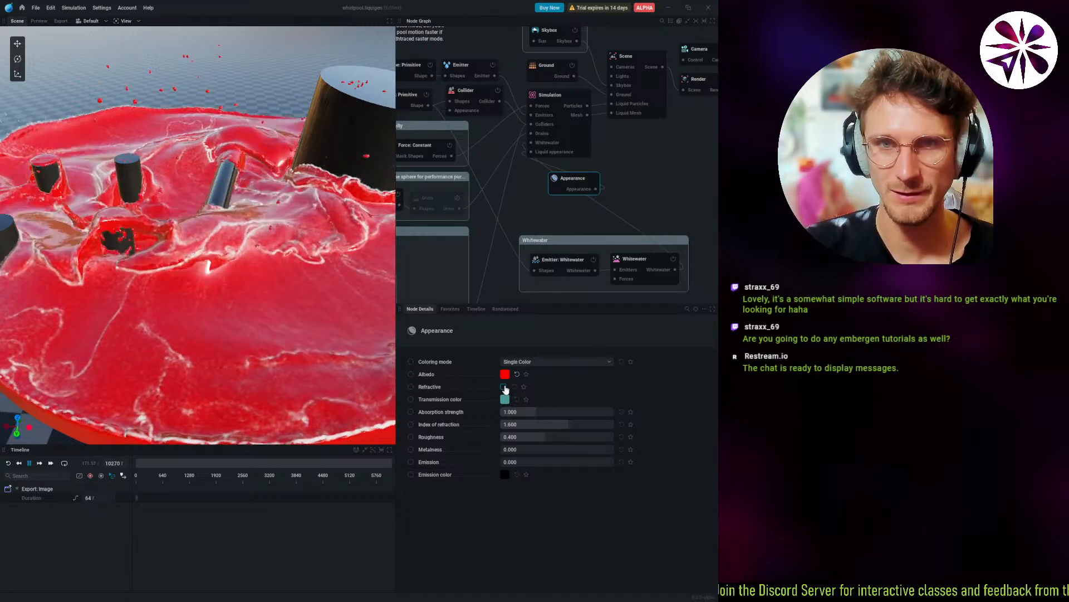
click(504, 399)
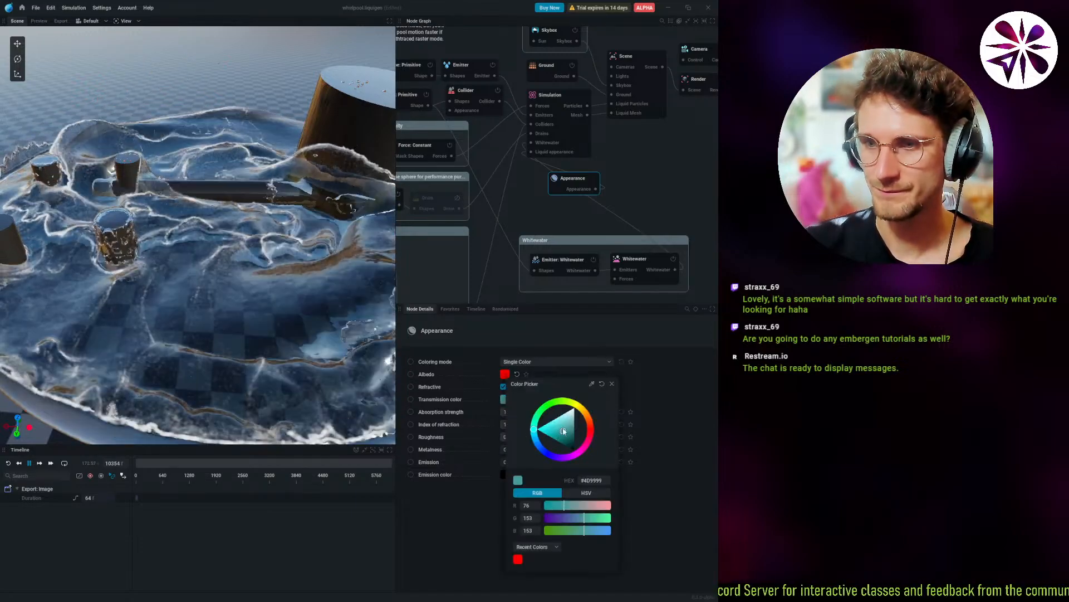
drag(564, 431, 502, 429)
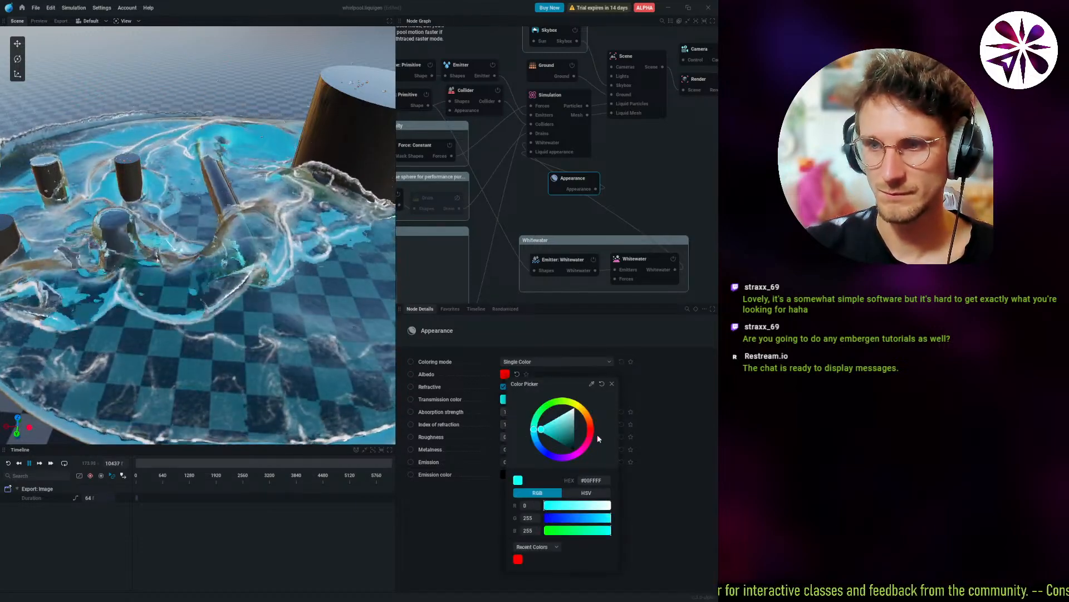
drag(597, 433, 578, 437)
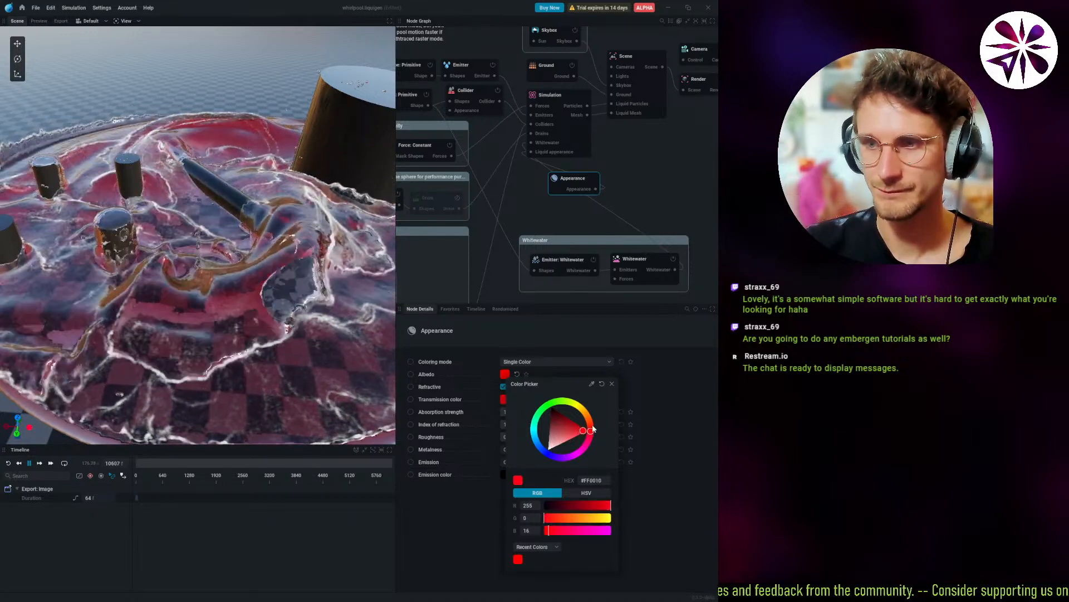
mouse_move(594, 429)
mouse_down()
mouse_move(574, 401)
mouse_move(585, 411)
mouse_up()
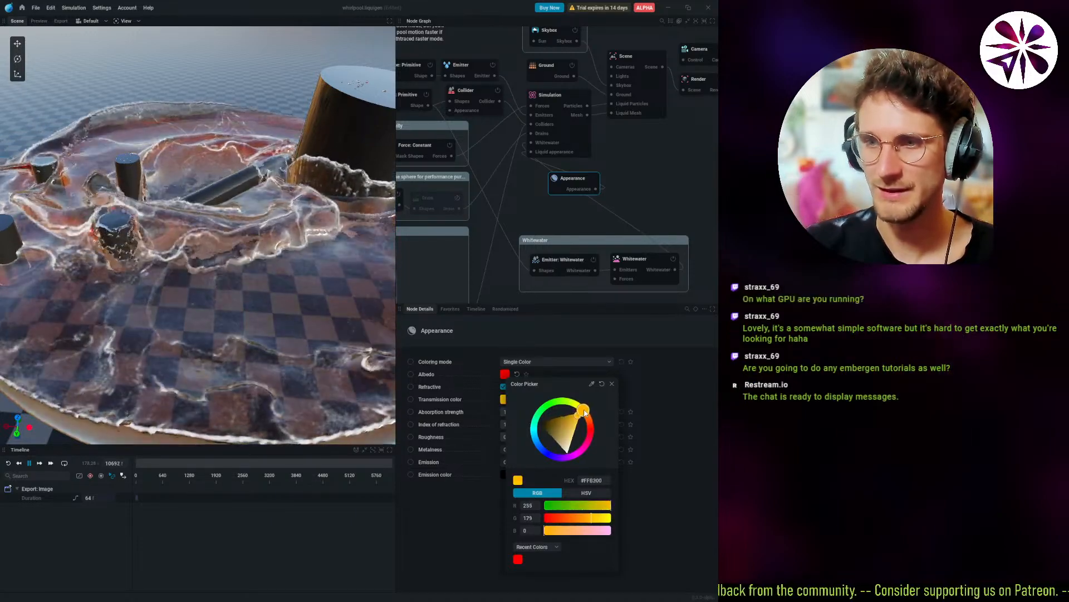
click(691, 394)
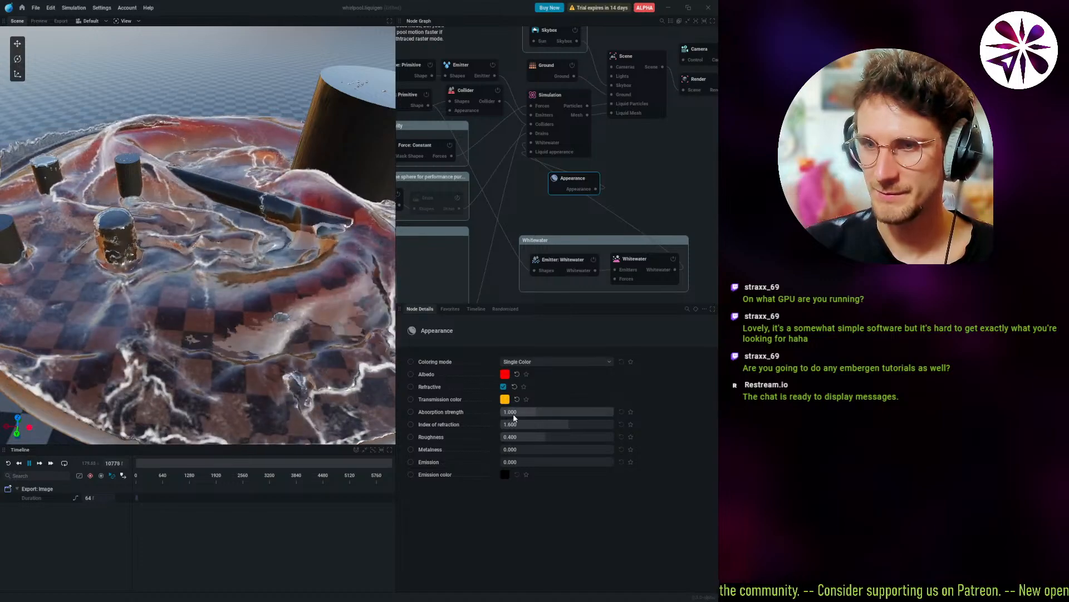
Set absorption strength to 10 and roughness to 0.607, then try an orange emission color with emission at its maximum.
drag(587, 411, 613, 412)
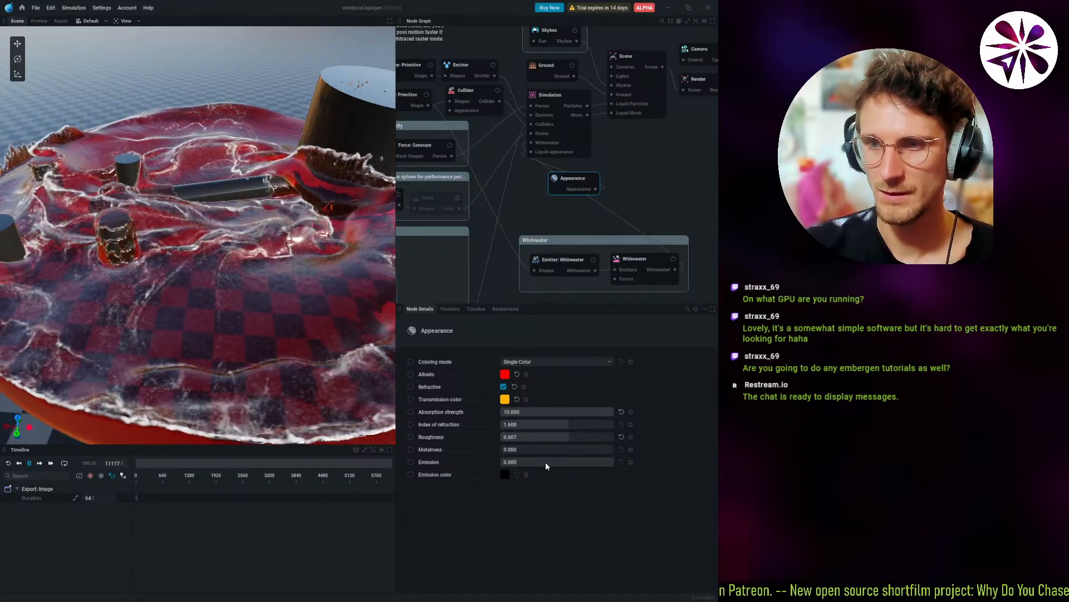
click(505, 474)
drag(567, 440, 591, 418)
click(647, 427)
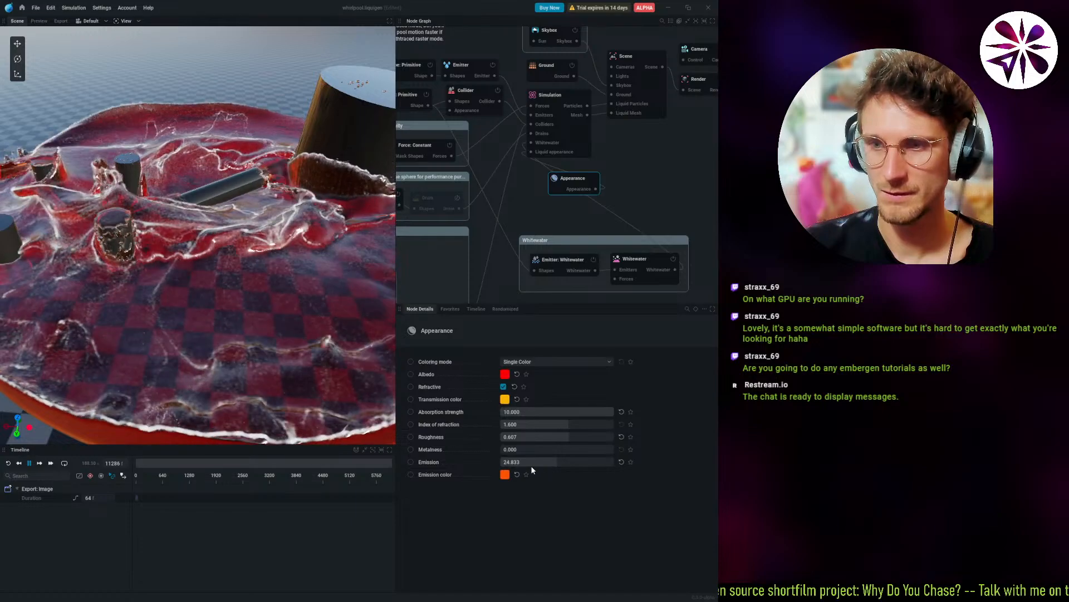
drag(529, 462, 614, 462)
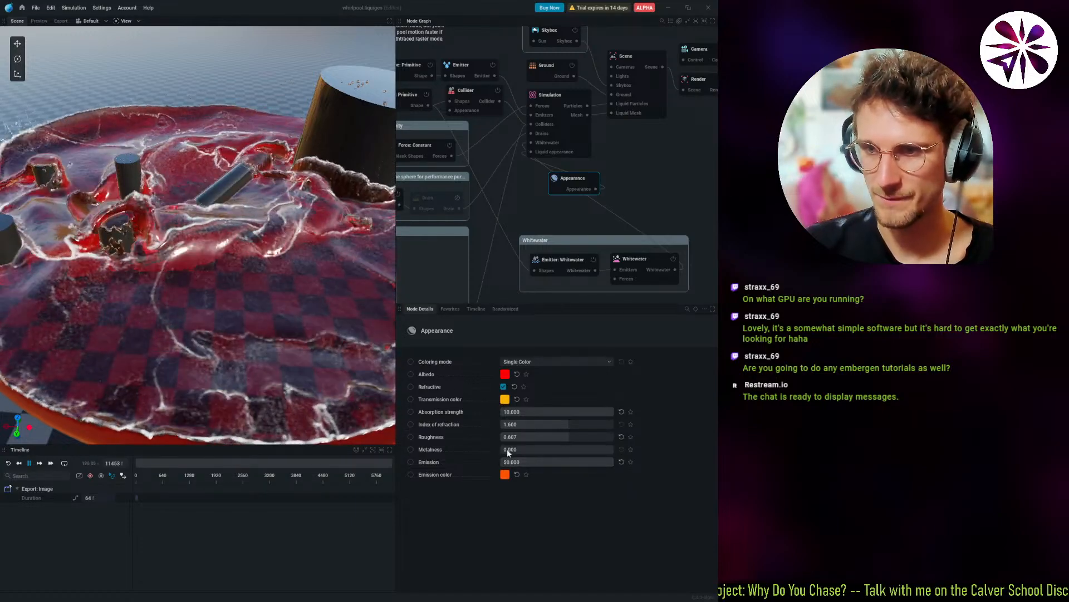
Set metalness to 1, emission to 0 and roughness to 0.483, and try a lower index of refraction before restoring 1.6.
drag(507, 451, 613, 450)
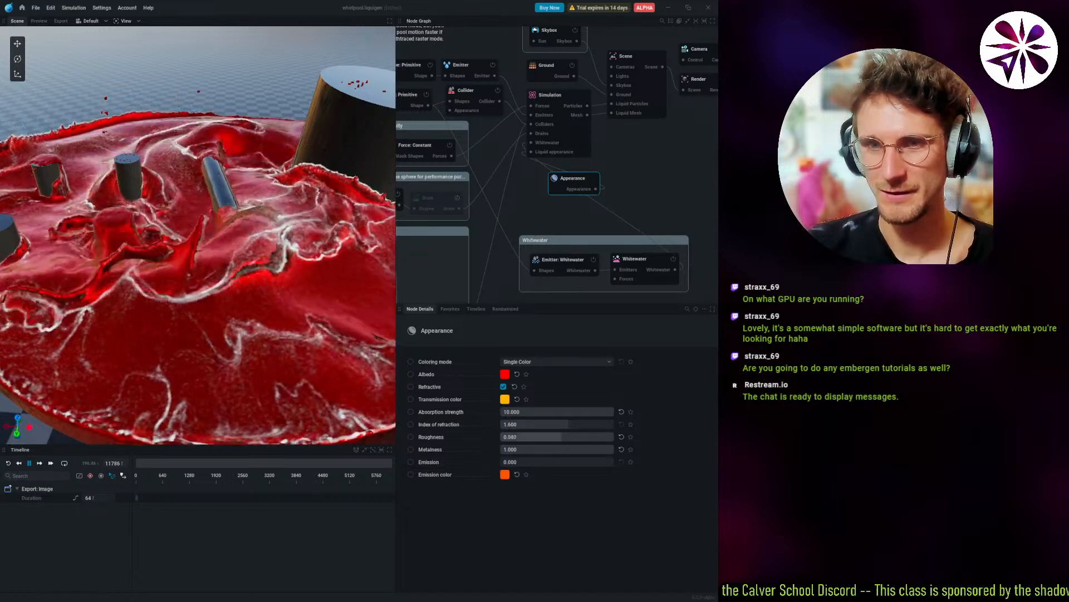
drag(612, 436, 519, 424)
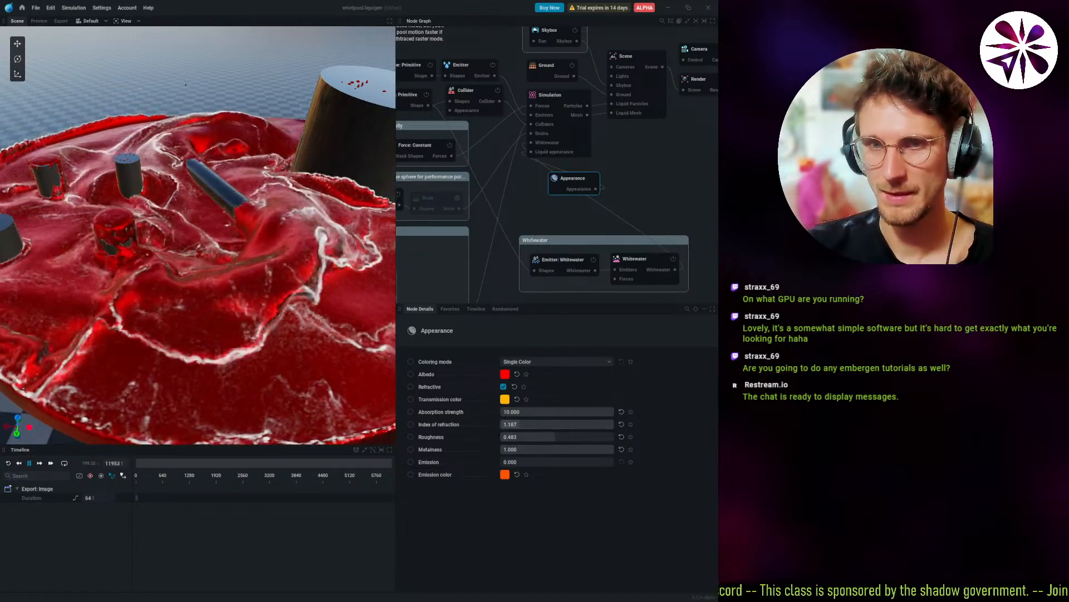
click(621, 424)
double_click(568, 412)
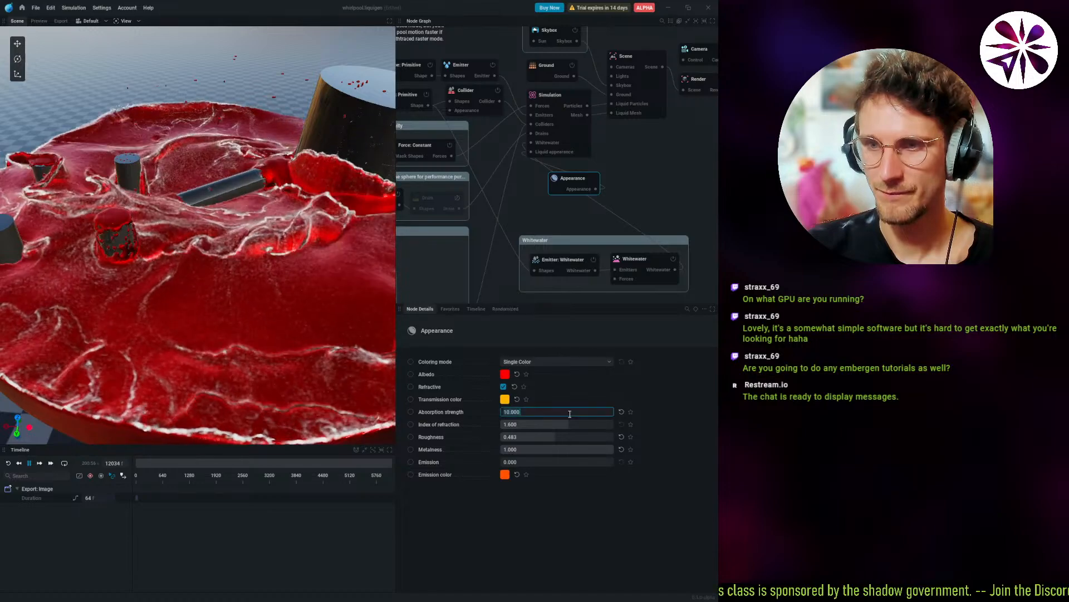
click(491, 415)
drag(558, 414, 615, 412)
Compare the liquid with refraction on and off and metalness at 0 and 1, ending non-refractive with metalness 1.
click(504, 388)
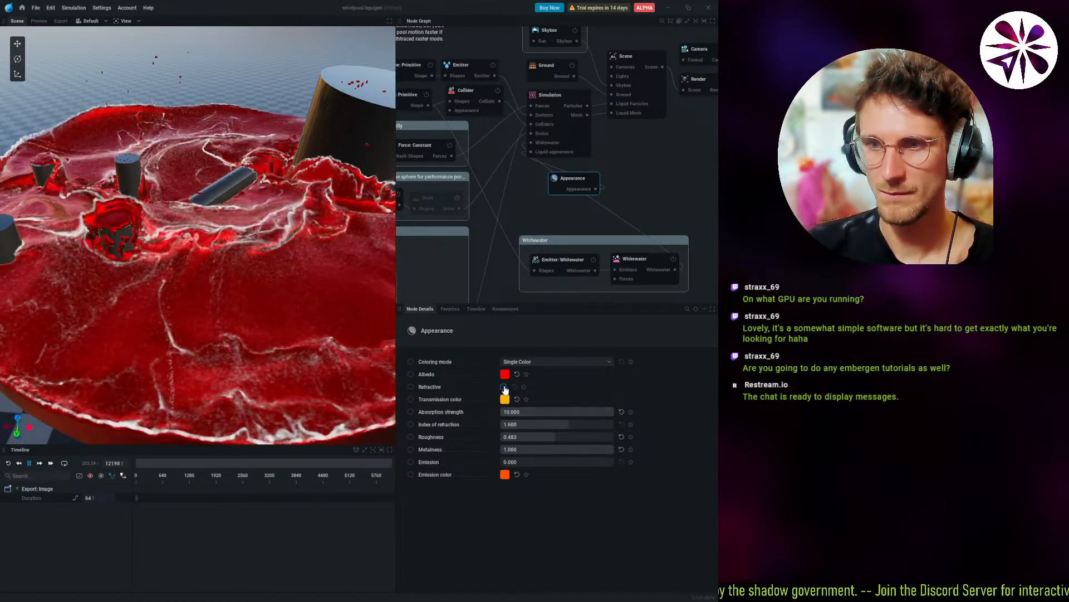
click(504, 387)
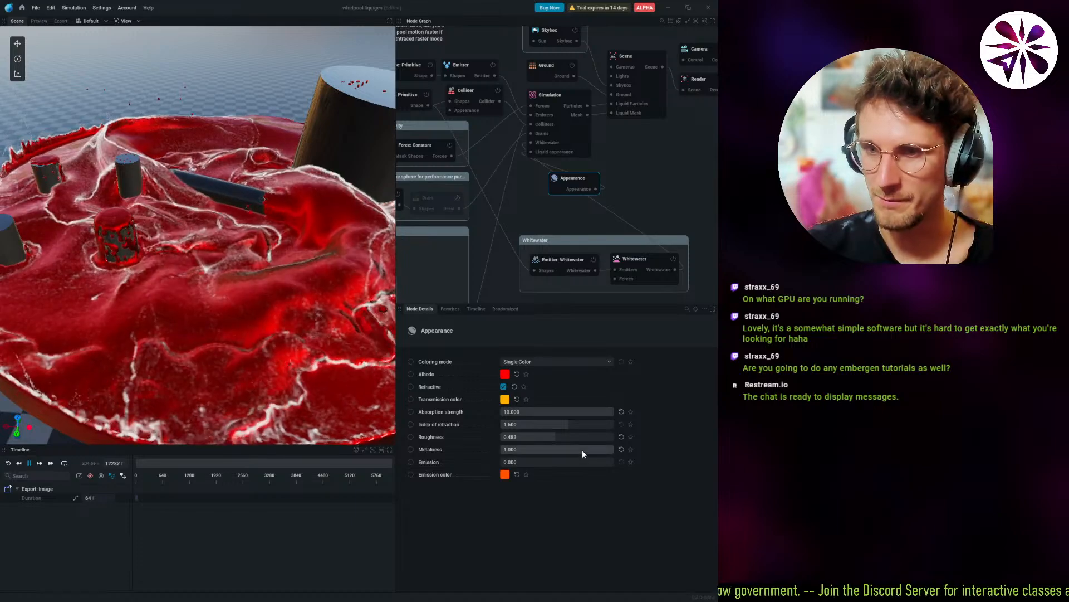
click(622, 450)
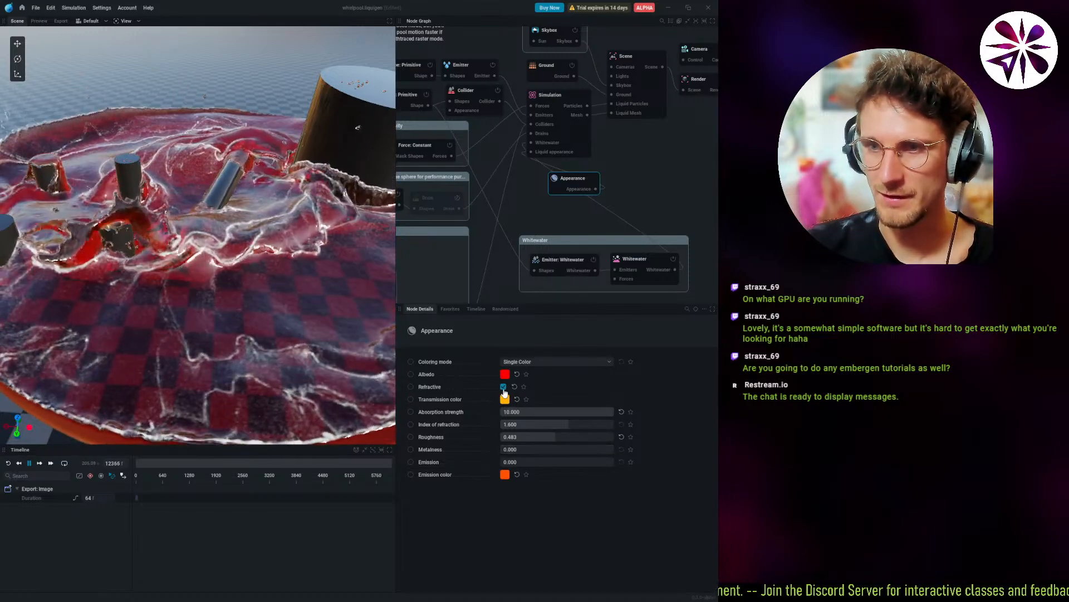
click(503, 387)
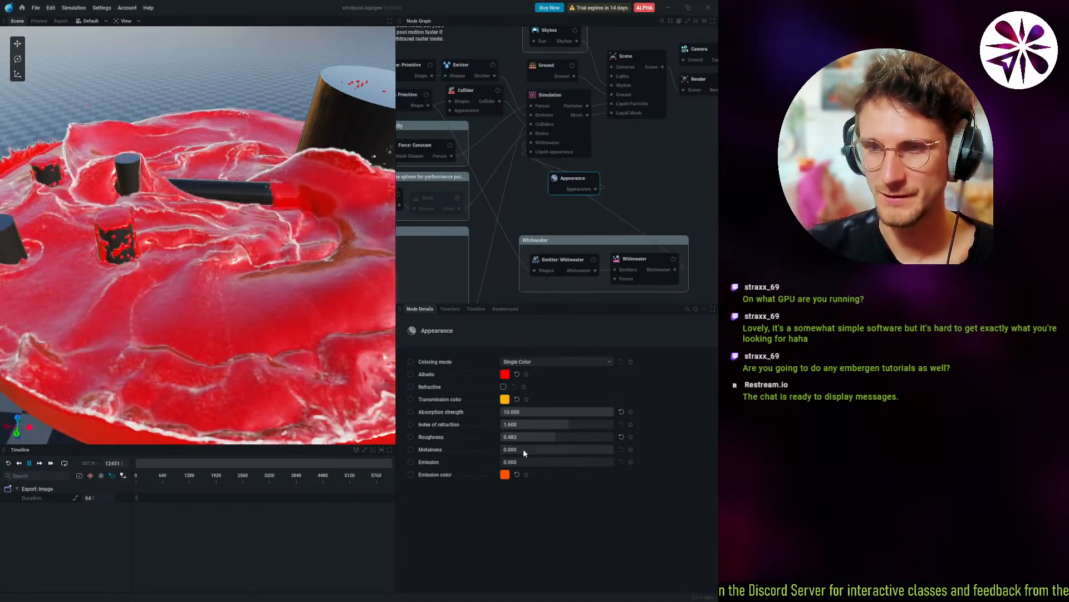
drag(523, 449, 614, 449)
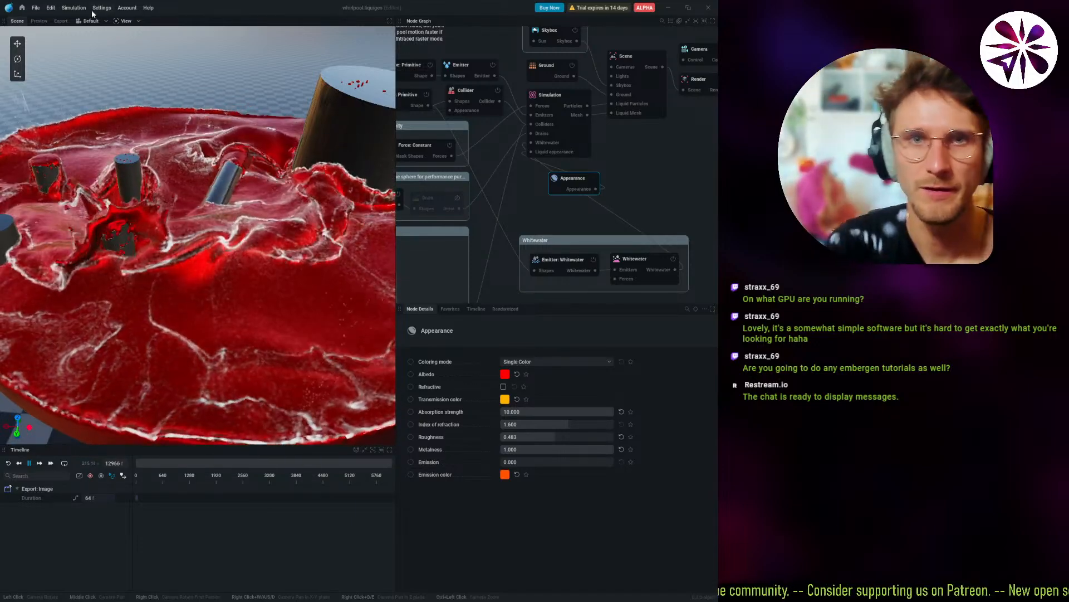
click(22, 8)
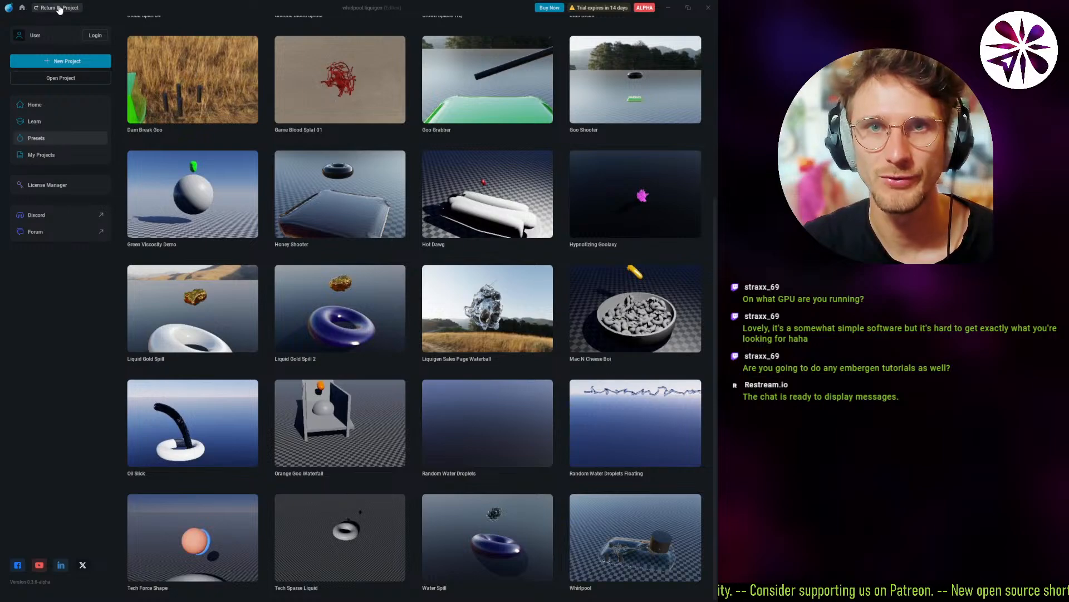
click(59, 8)
click(36, 8)
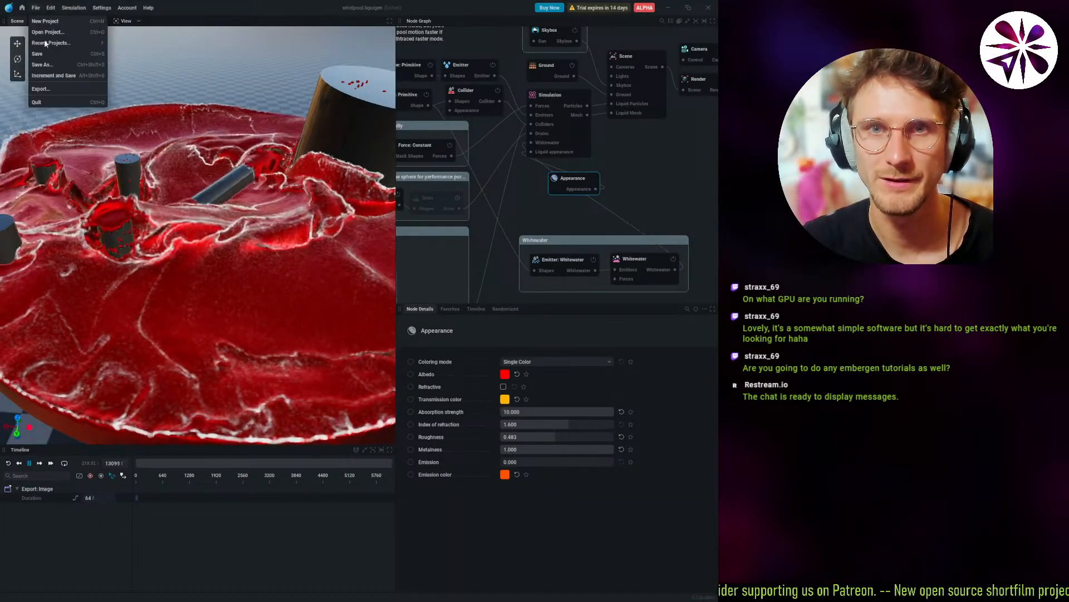
mouse_move(51, 12)
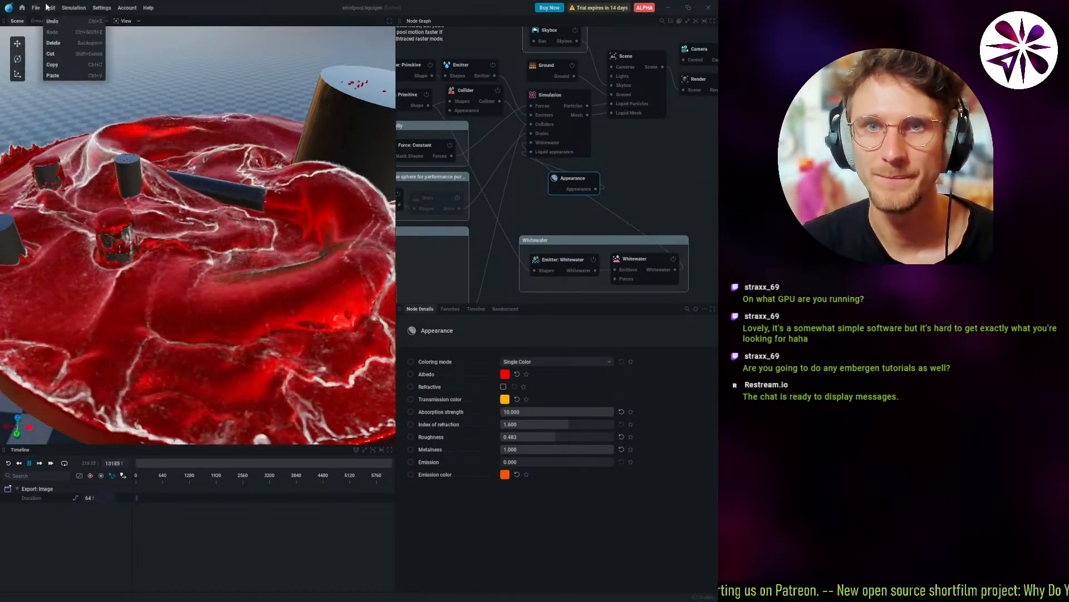
Review the General preferences, from simulation and layout options to the template project and post-export command, without changing anything.
mouse_move(101, 8)
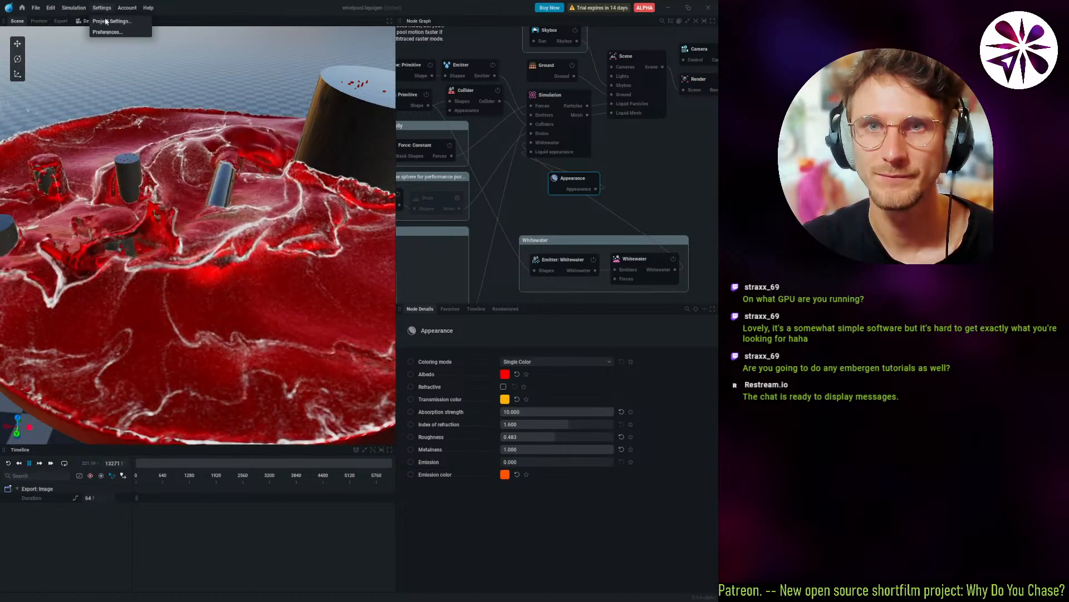
click(106, 32)
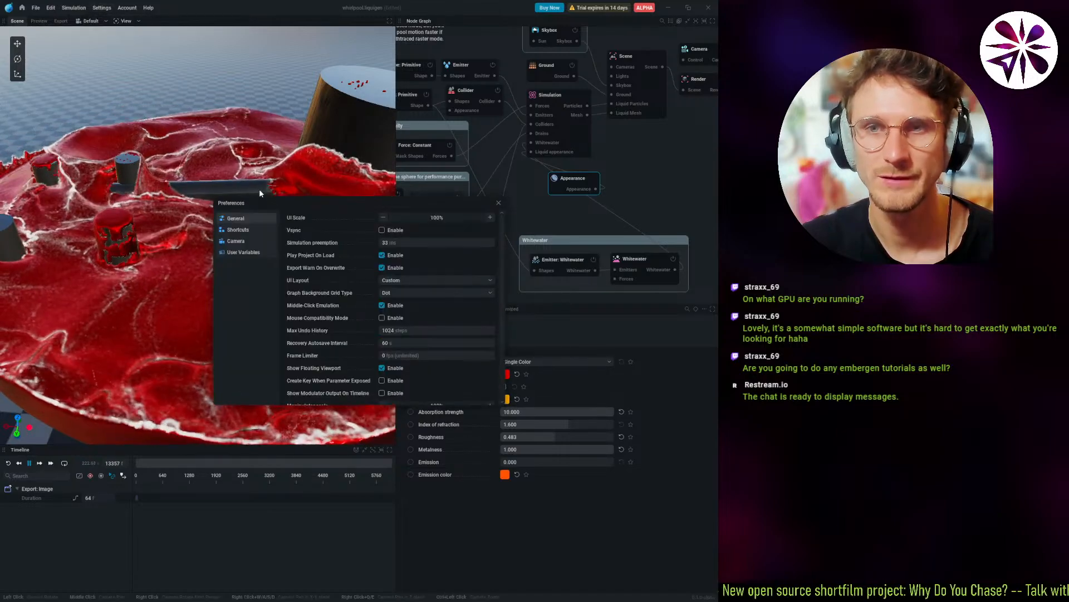
scroll(289, 294, down, 3)
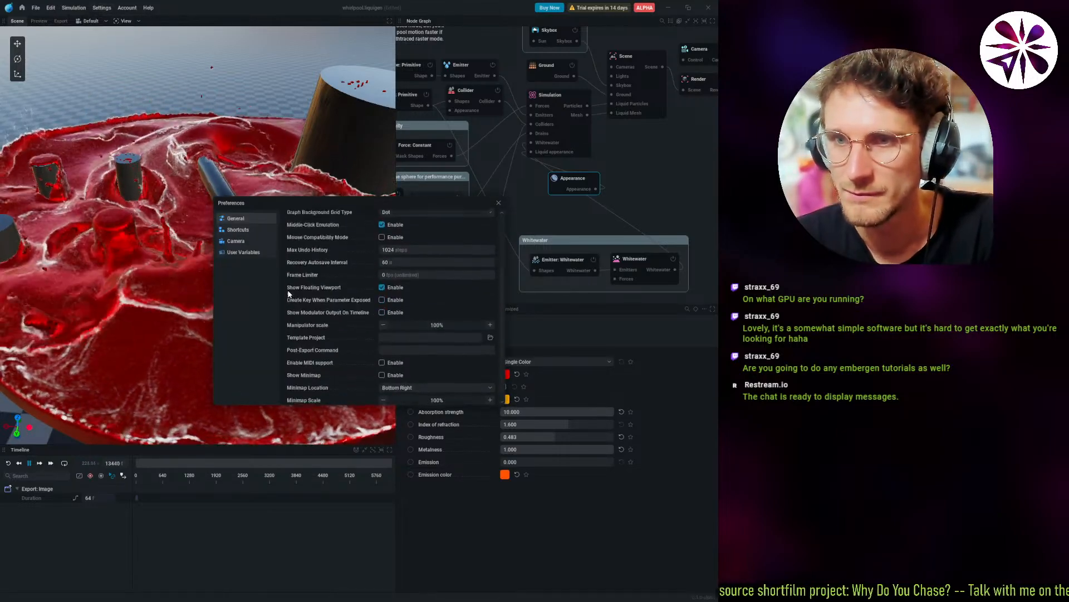
scroll(295, 298, up, 3)
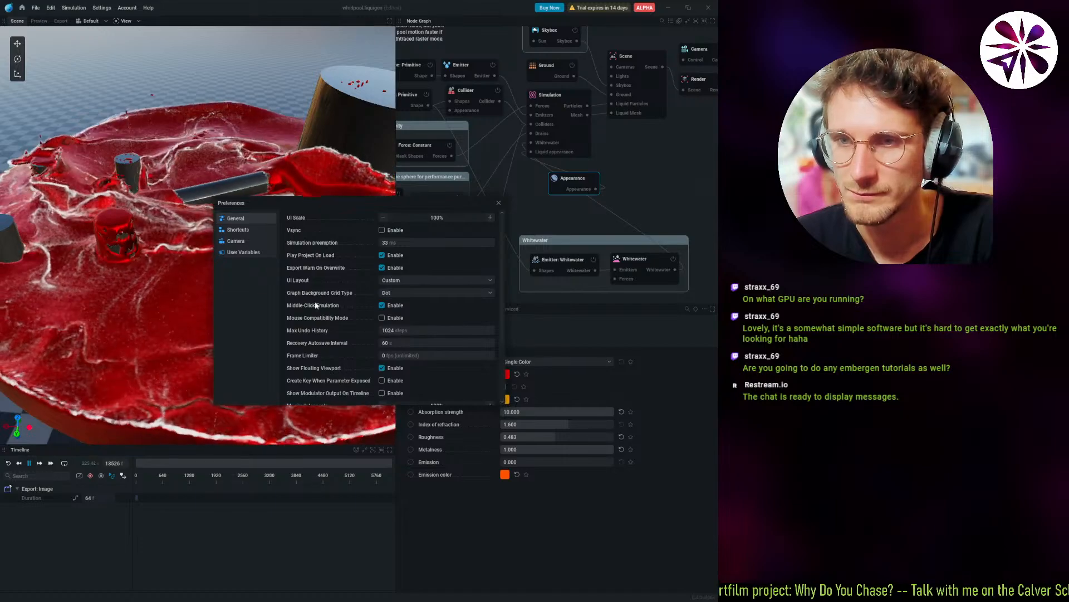
scroll(313, 309, down, 3)
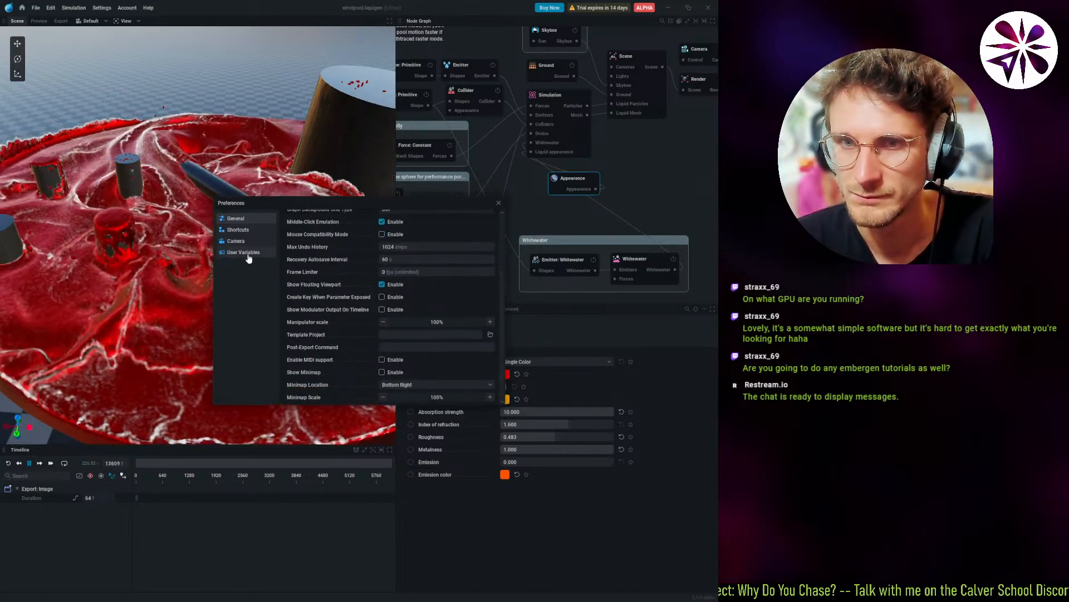
mouse_move(314, 351)
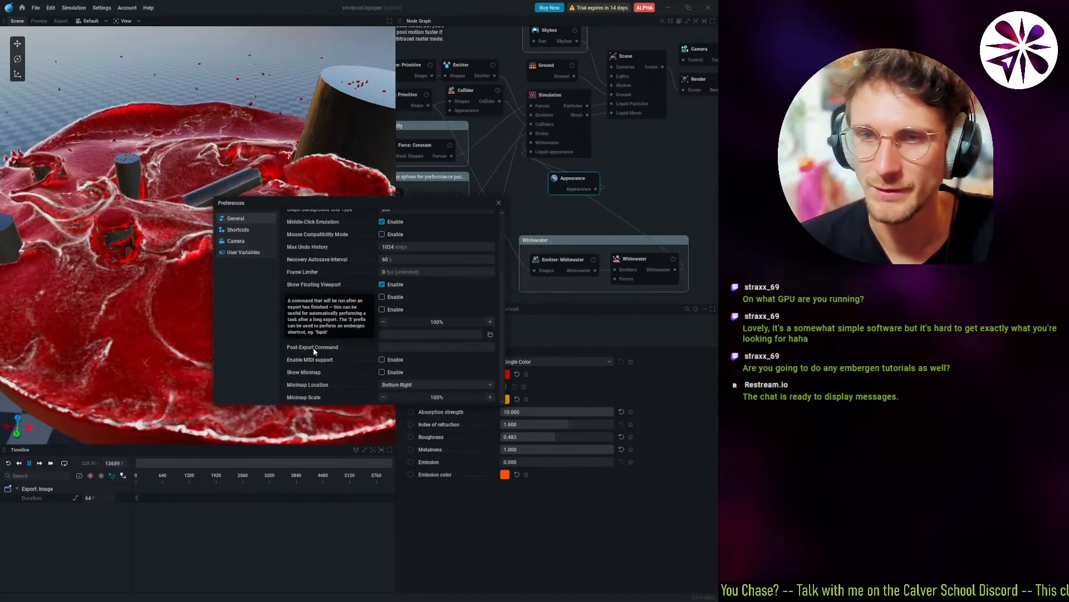
scroll(310, 346, up, 3)
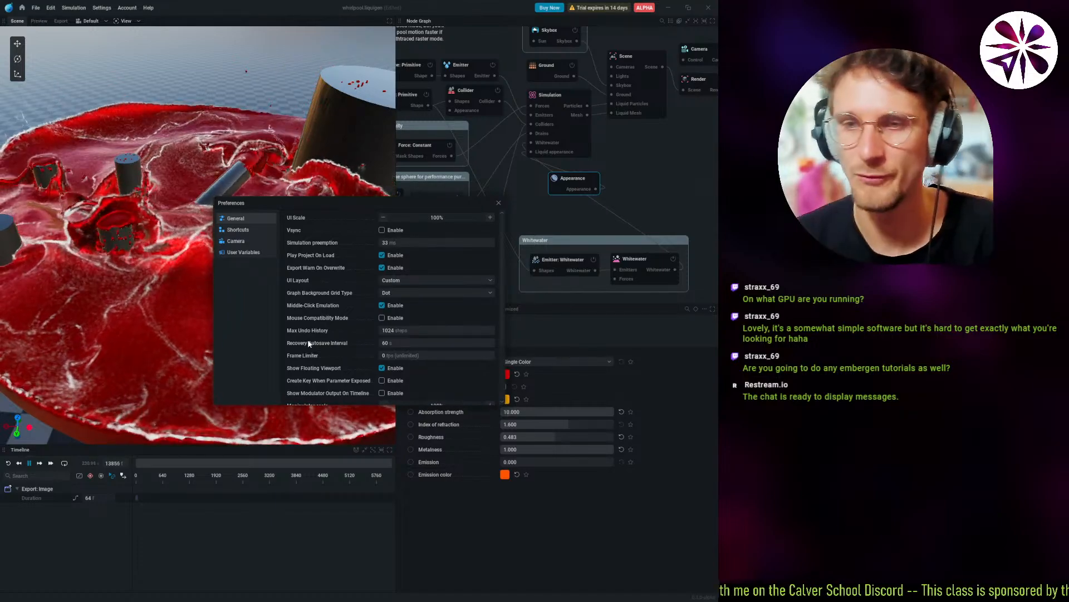
scroll(308, 342, down, 3)
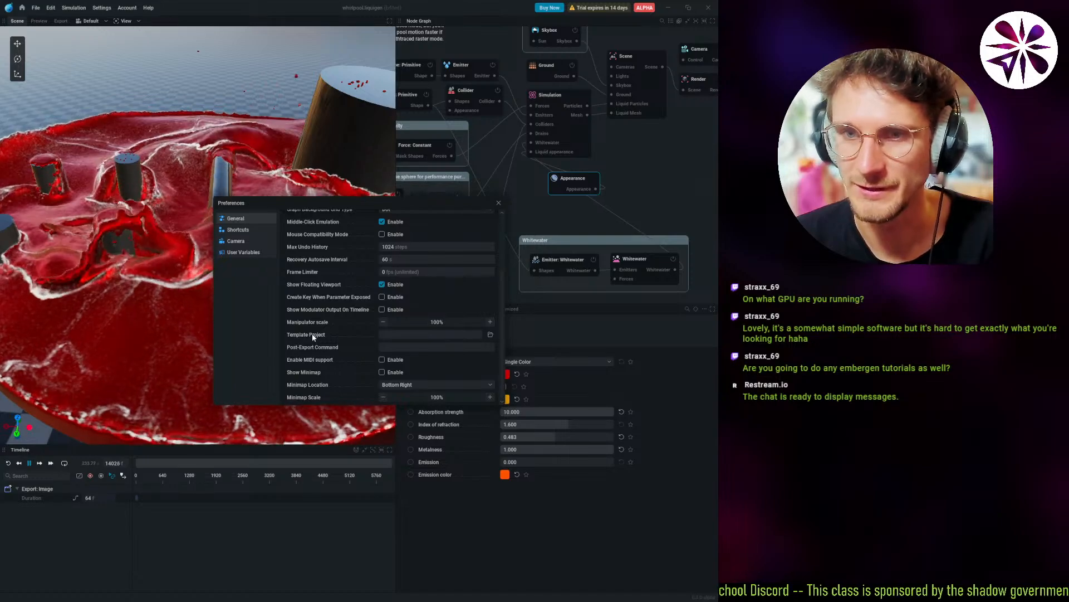
scroll(313, 336, up, 3)
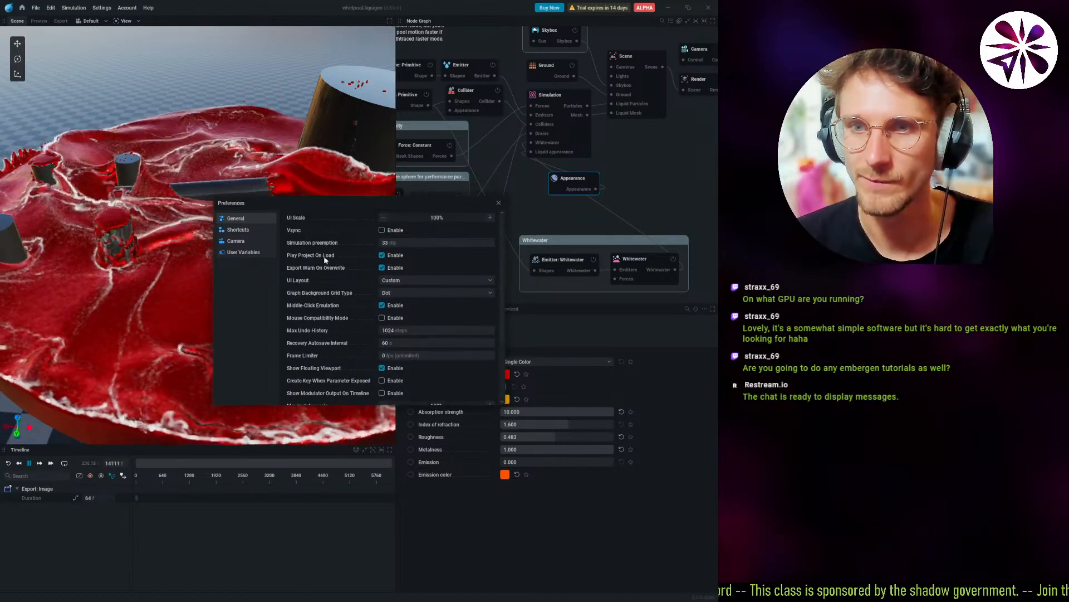
click(499, 203)
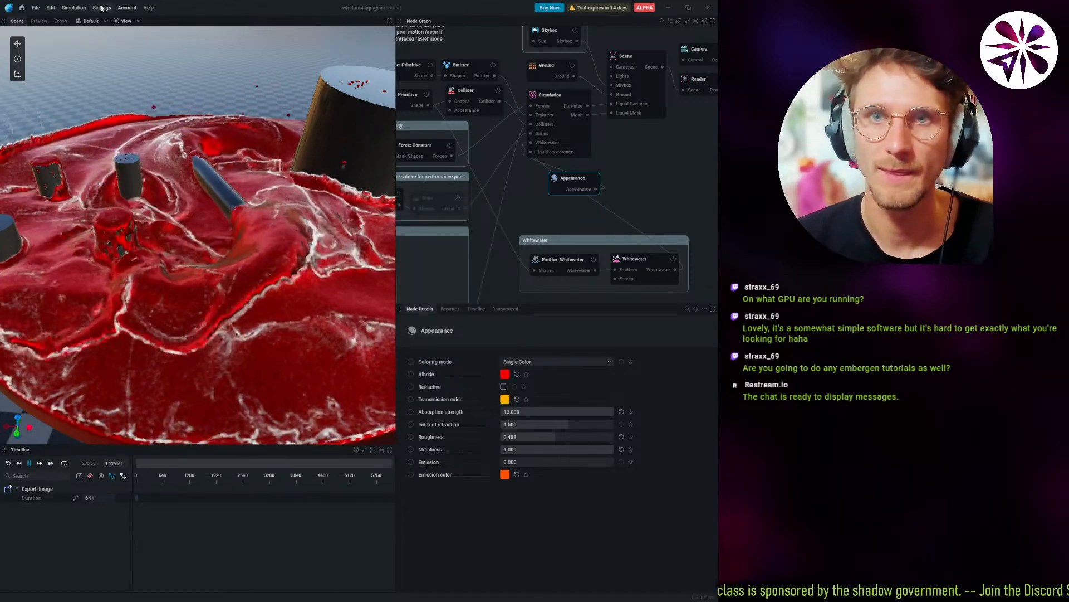
Review the General, Renderer, Notes and Thumbnail sections of the project settings and close them.
click(101, 8)
click(120, 31)
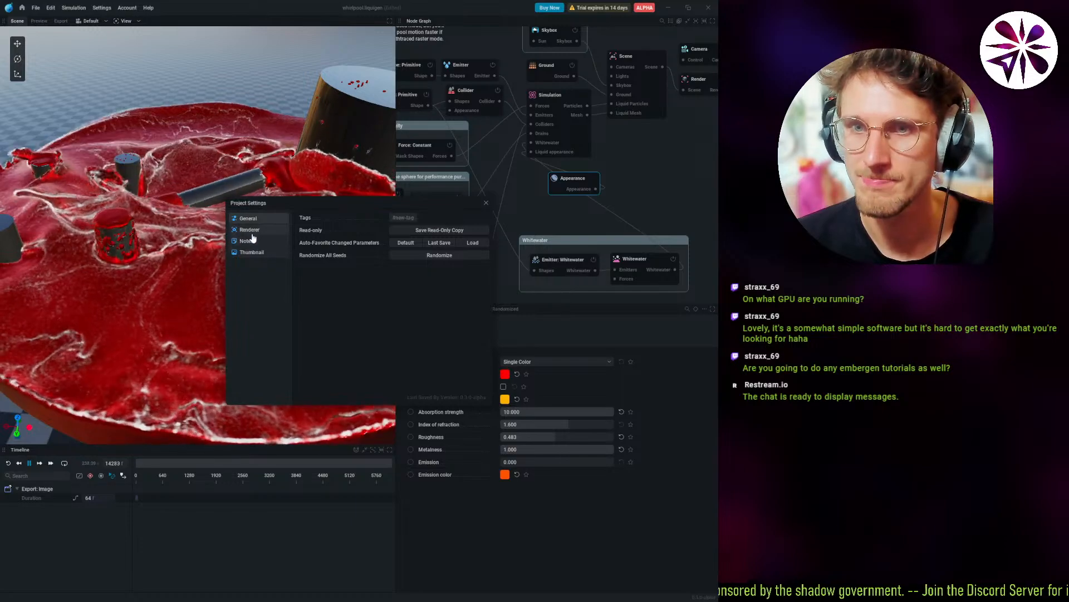
click(250, 229)
click(247, 240)
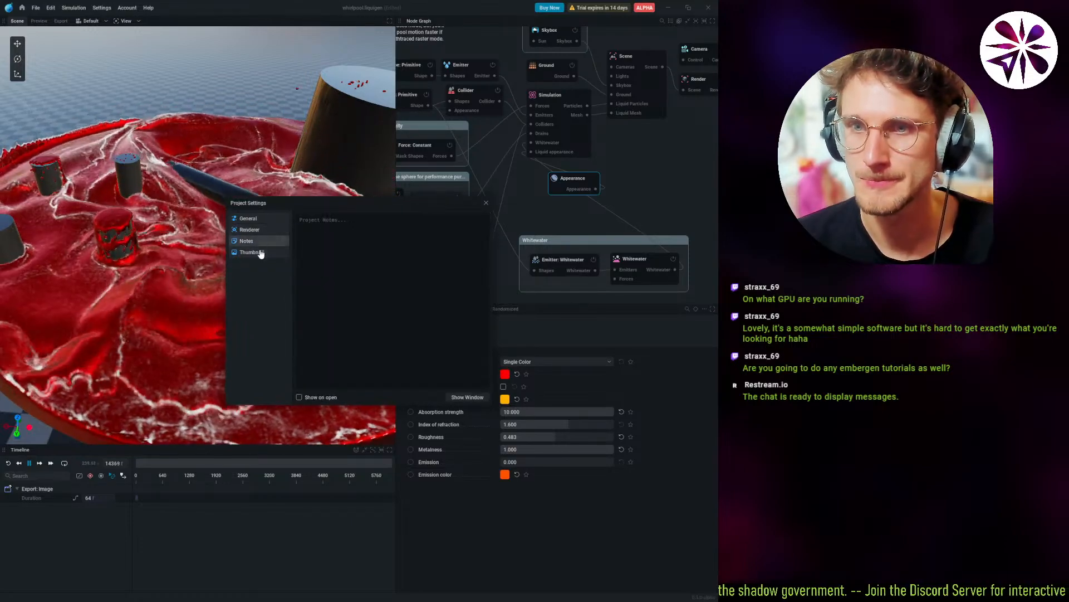
click(249, 252)
click(486, 203)
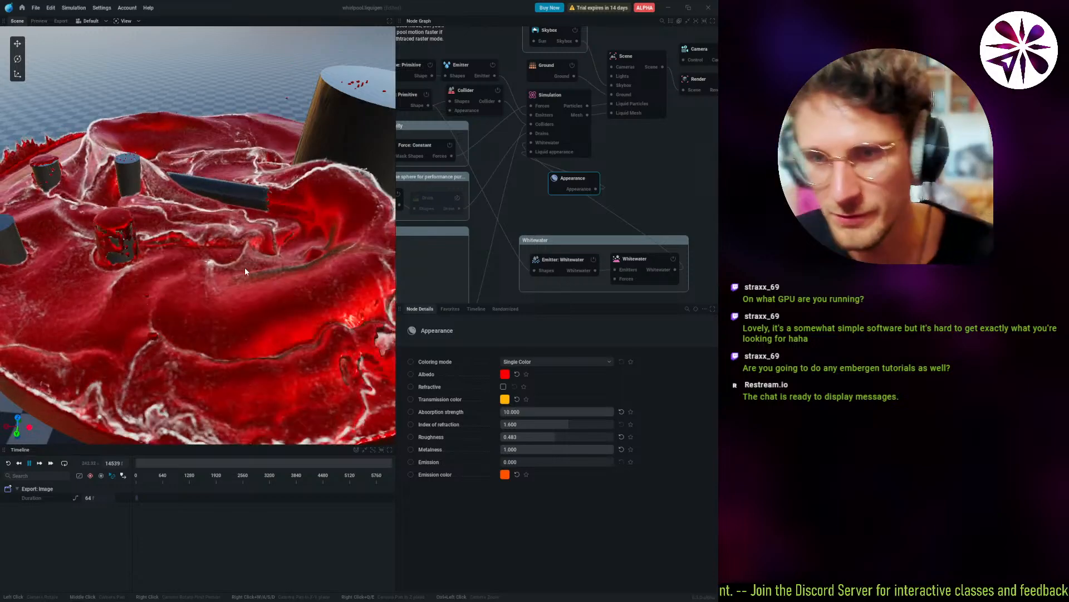
Move the Appearance node slightly closer to the Simulation node in the node graph.
middle_drag(486, 186, 495, 190)
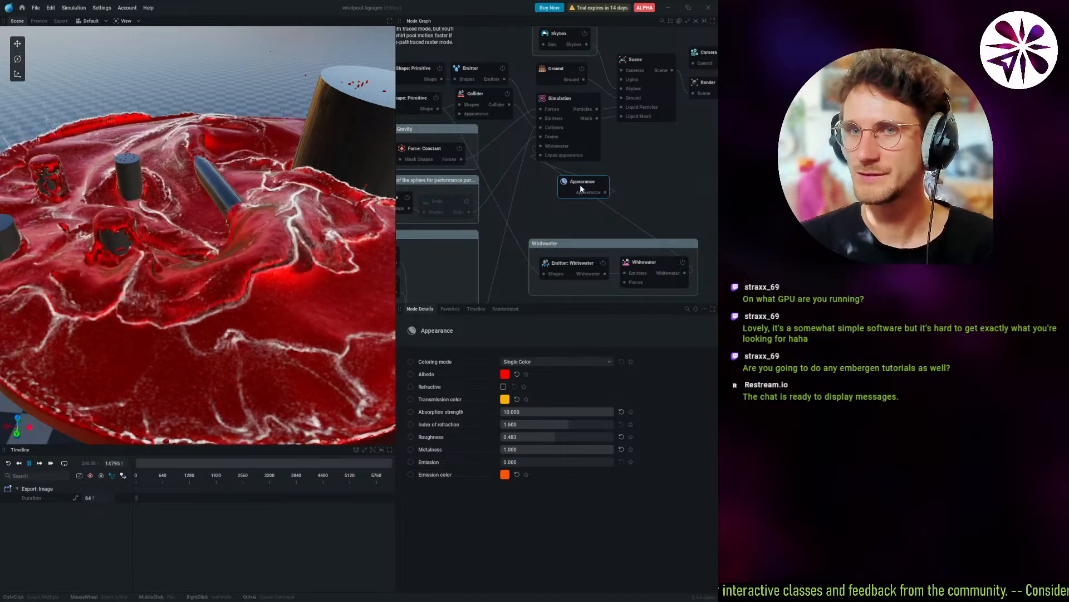
drag(580, 185, 567, 179)
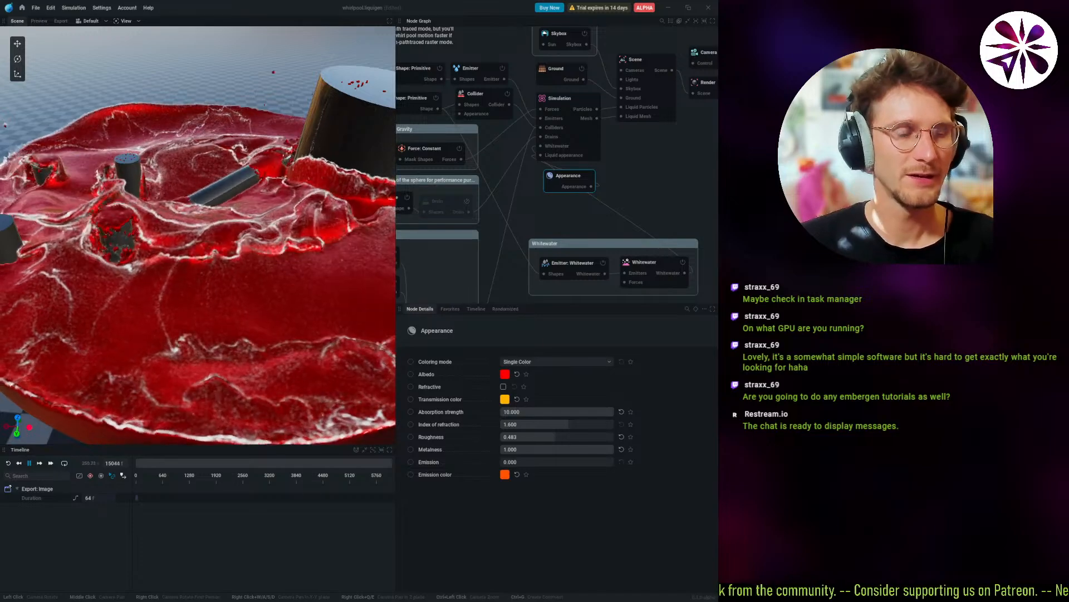
Check GPU usage in the performance view of Task Manager and return to LiquiGen.
key(ctrl+shift+Escape)
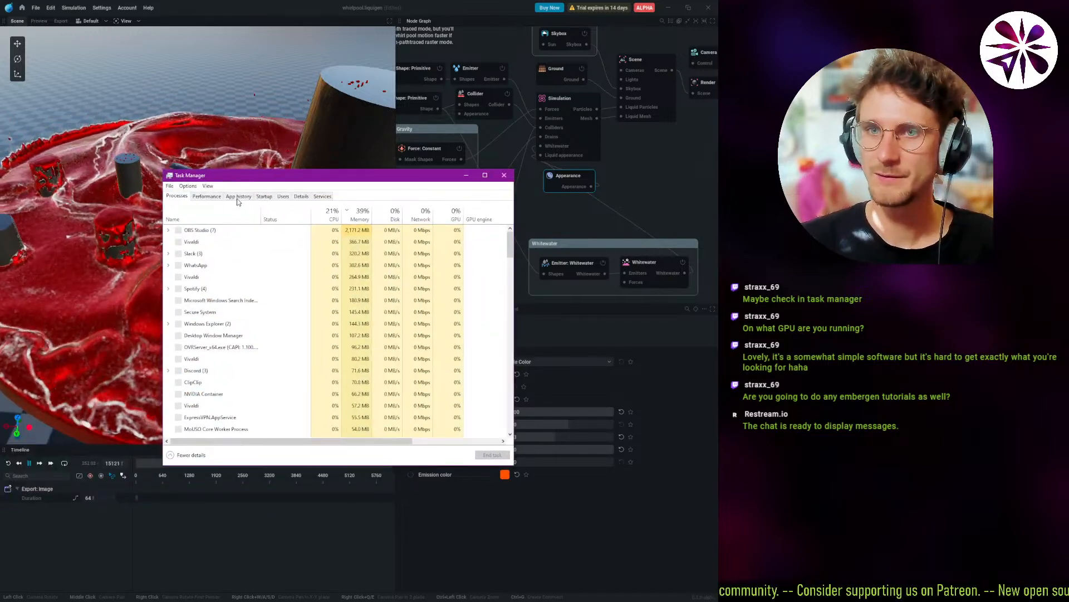
click(206, 213)
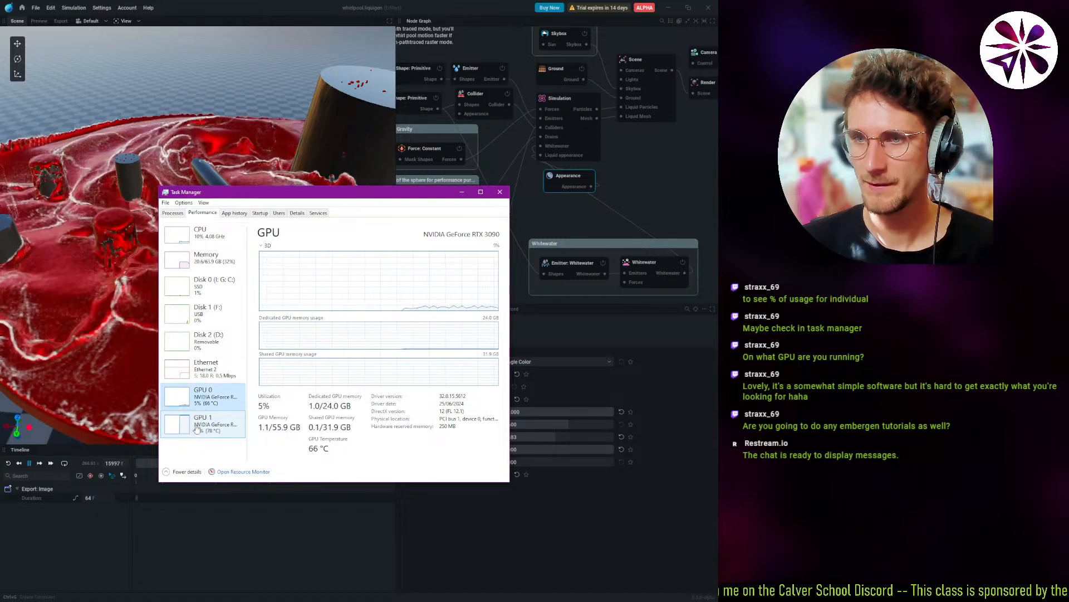
click(365, 3)
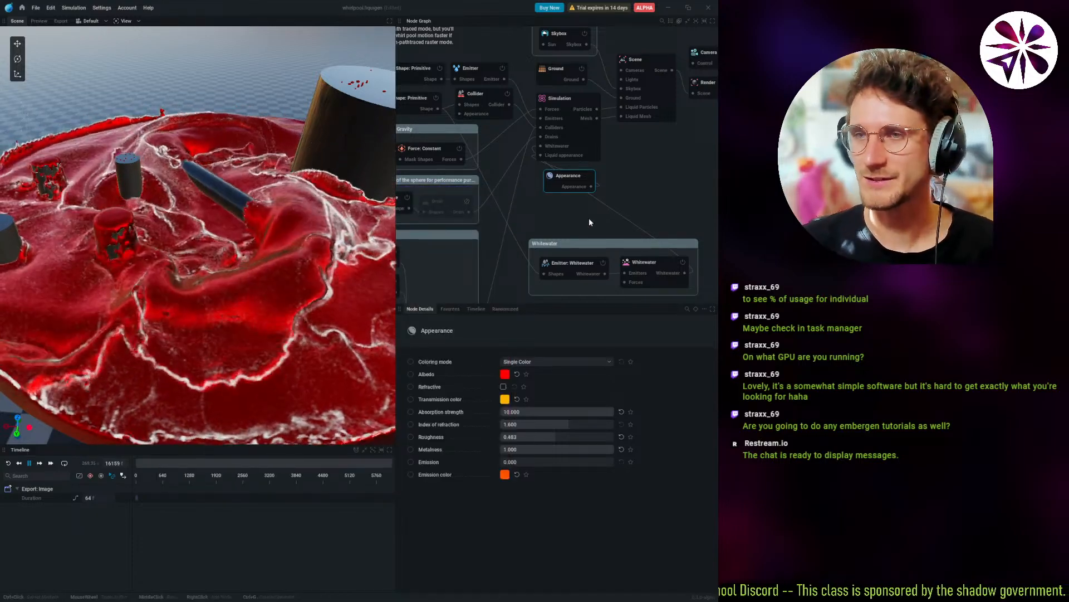
Inspect the settings of the Whitewater node and the Simulation node in the node graph.
middle_drag(589, 218, 530, 165)
click(605, 211)
middle_drag(550, 207, 609, 302)
middle_drag(568, 223, 673, 184)
middle_drag(542, 210, 469, 212)
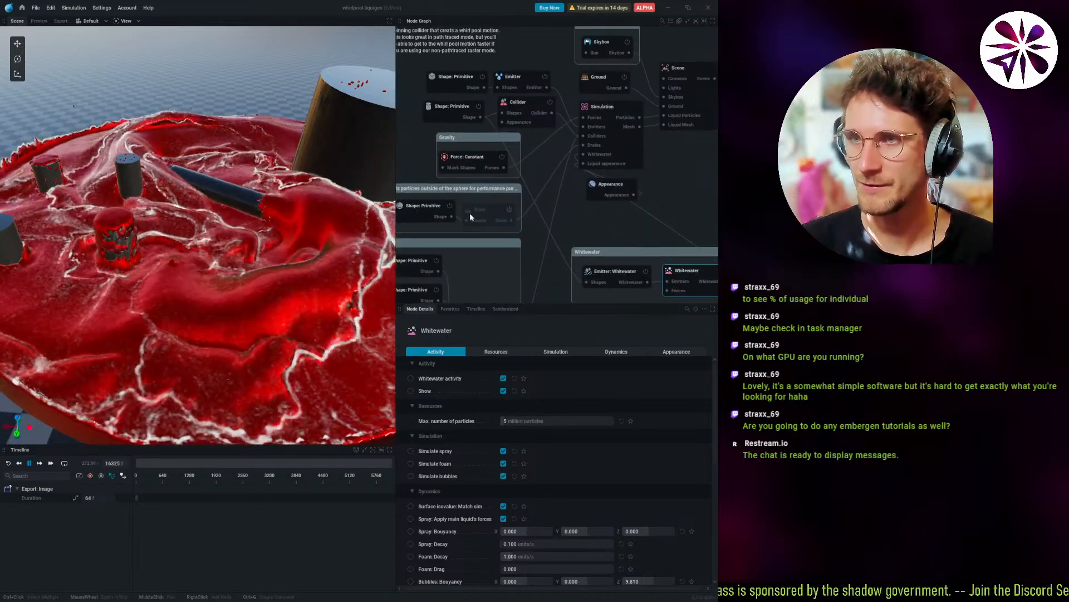
middle_drag(601, 149, 582, 172)
click(594, 121)
click(600, 145)
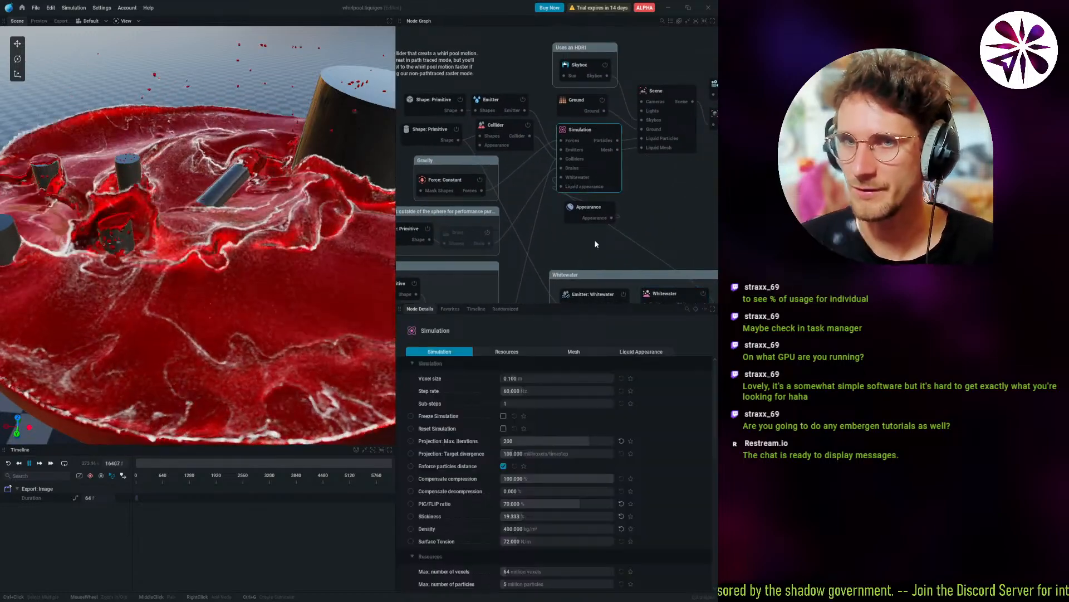
Look through the node types available for the graph and return to the Simulation node's settings.
right_click(661, 213)
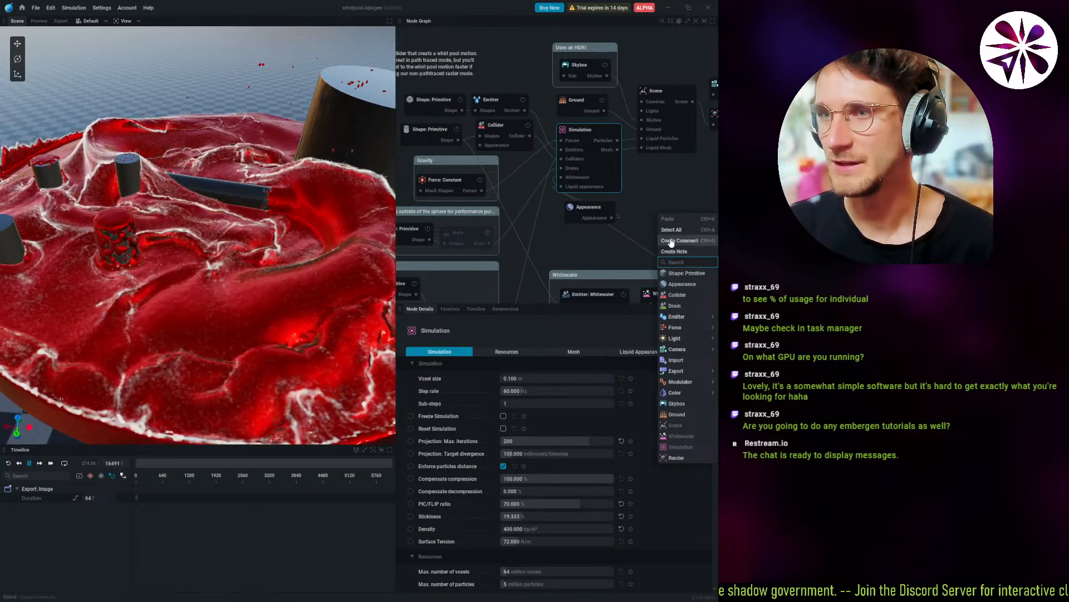
mouse_move(677, 316)
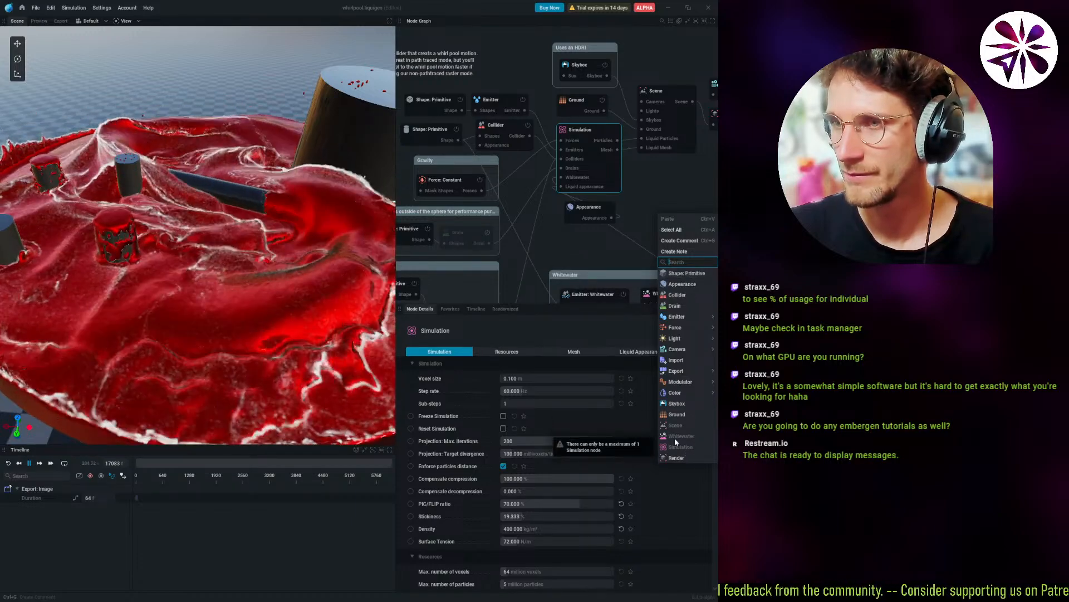
click(583, 142)
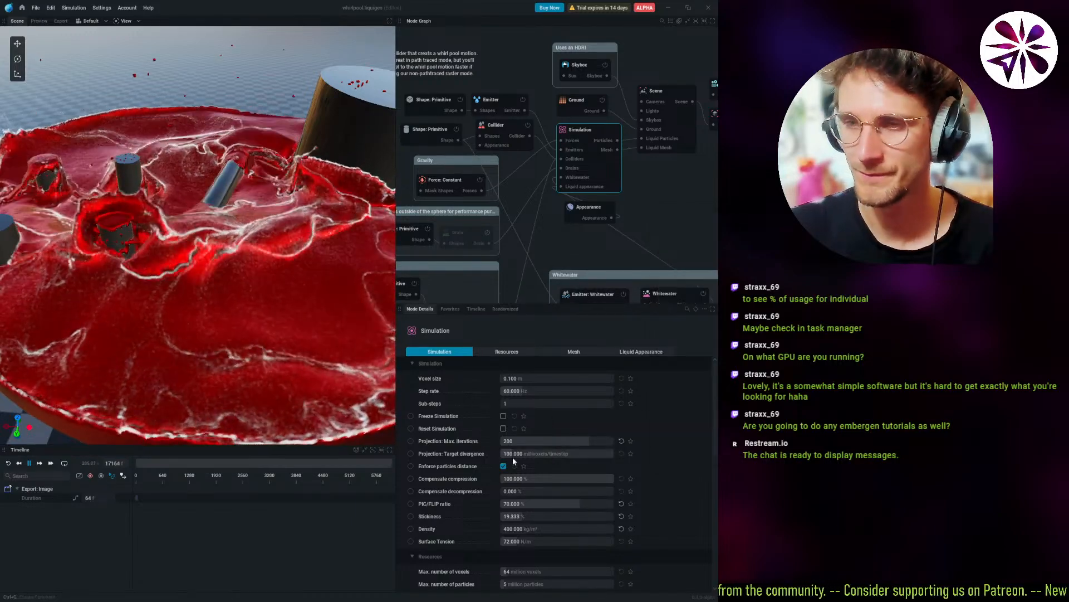
Test the simulation with its step rate lowered to 21.93 Hz, and restore it to 60 Hz with a simulation reset.
drag(513, 392, 529, 391)
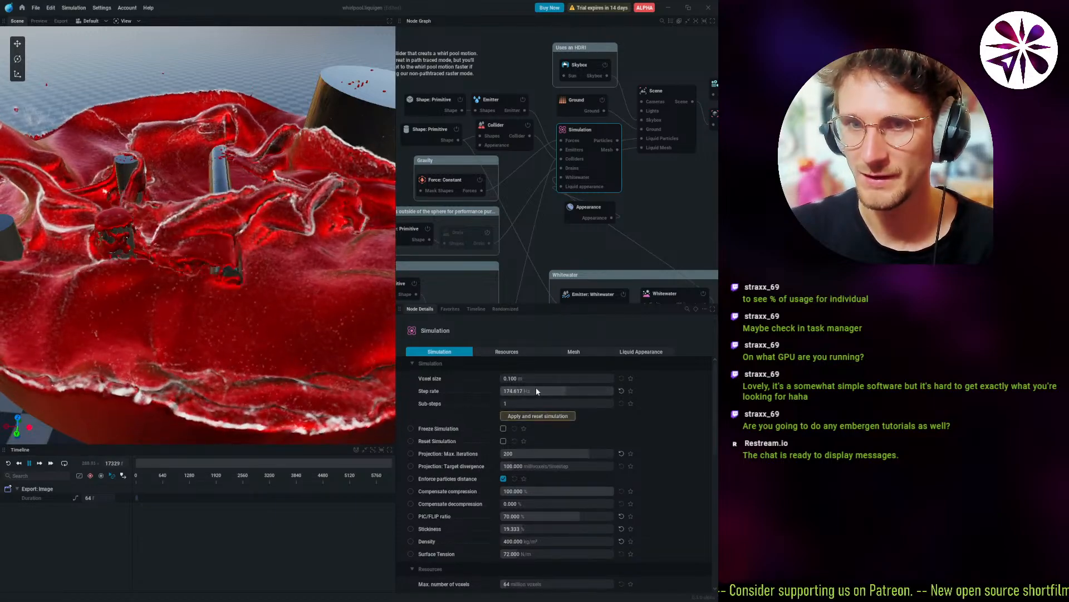
drag(554, 391, 513, 391)
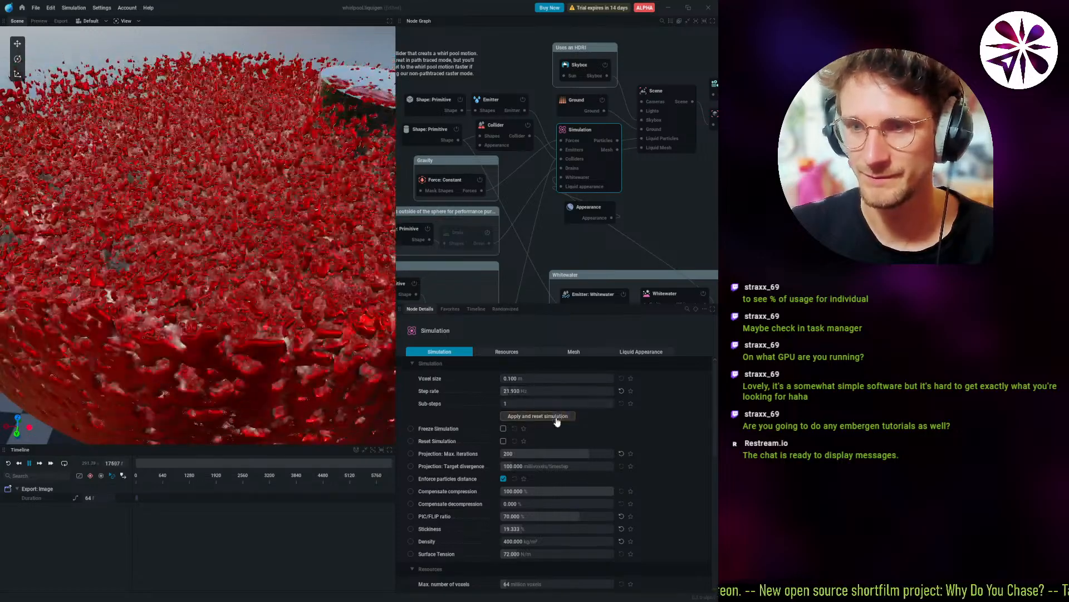
click(551, 416)
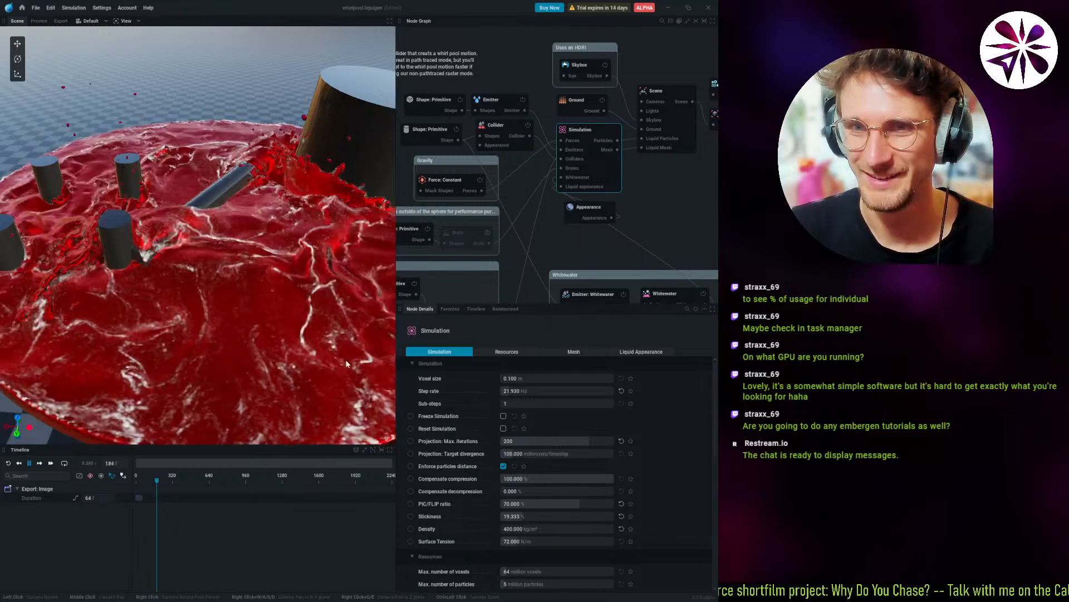
click(621, 391)
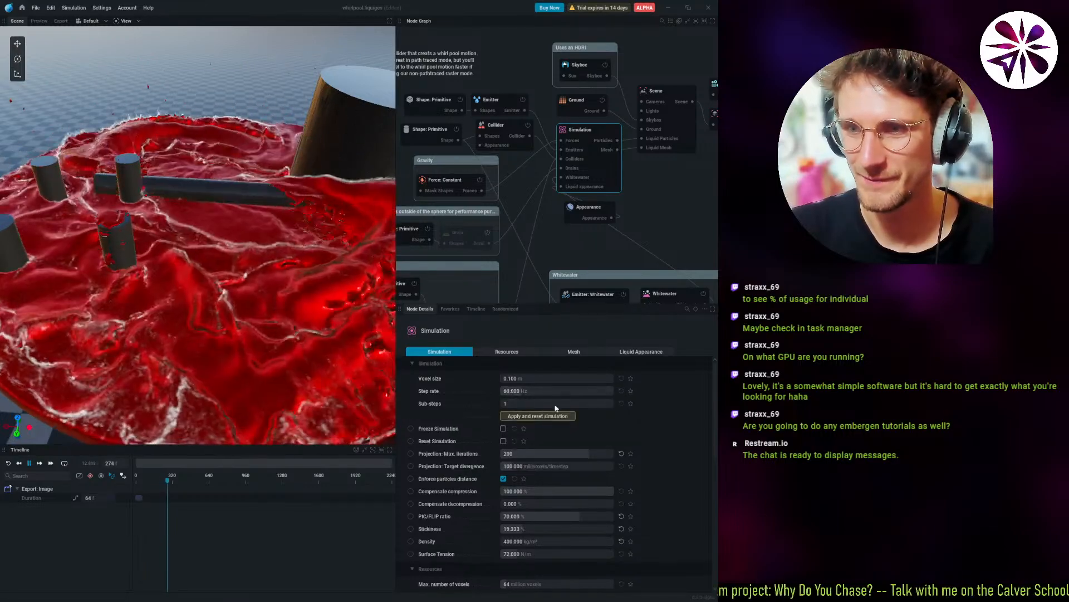
click(543, 414)
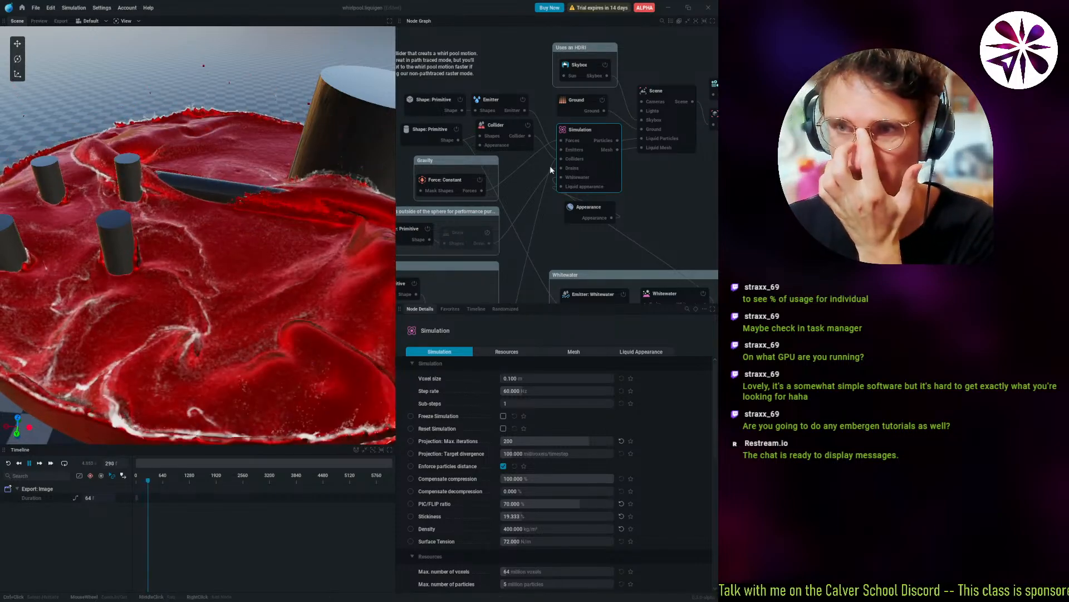
Compare the scene with the Whitewater emitter's shape shown and hidden, ending with it hidden.
middle_drag(578, 204, 517, 114)
click(534, 205)
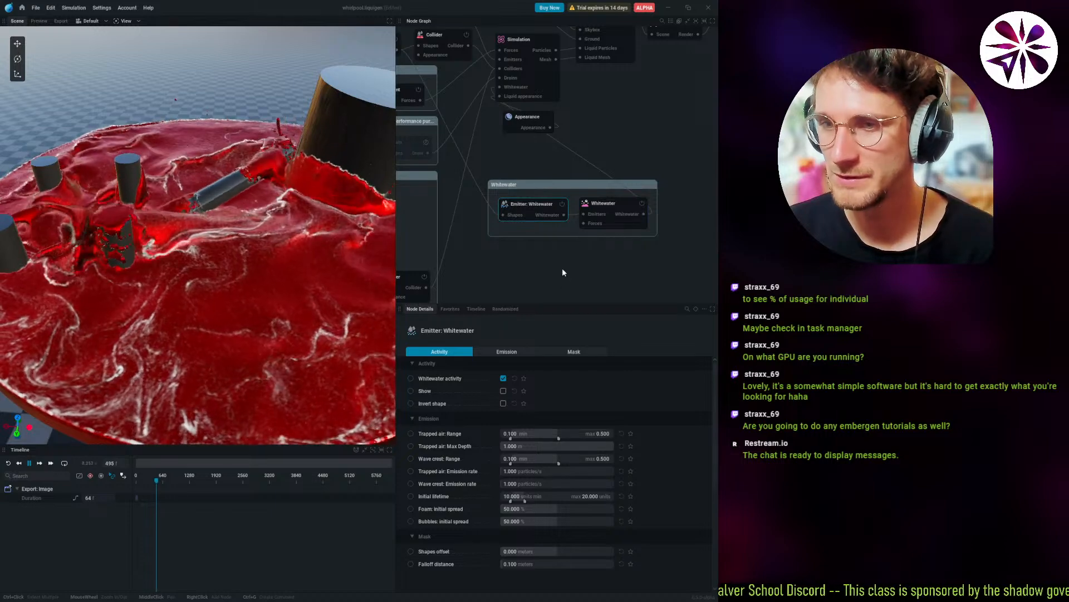
click(503, 391)
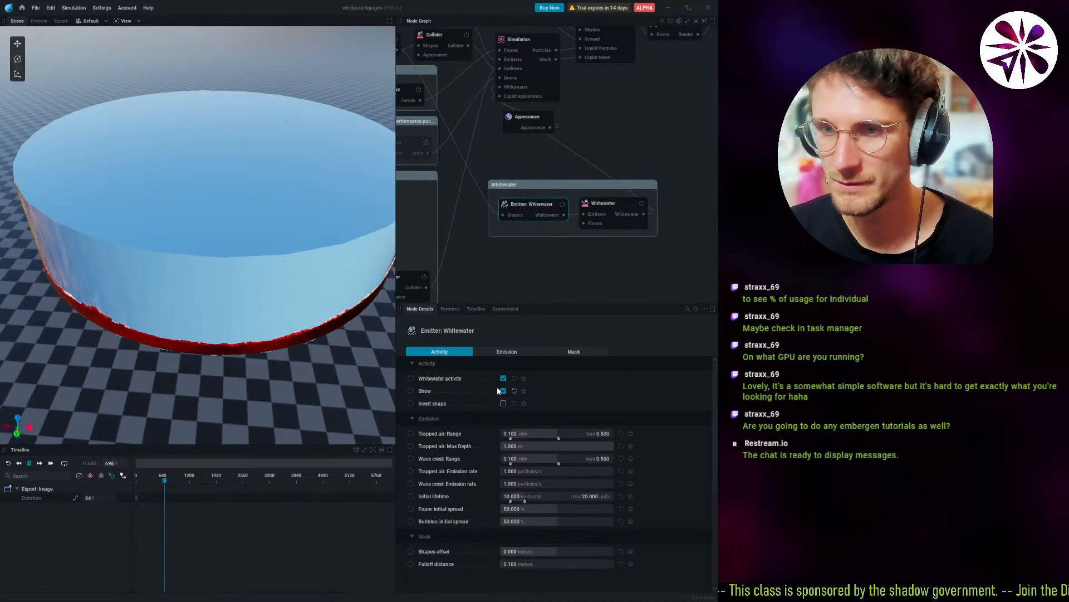
click(504, 390)
click(504, 390)
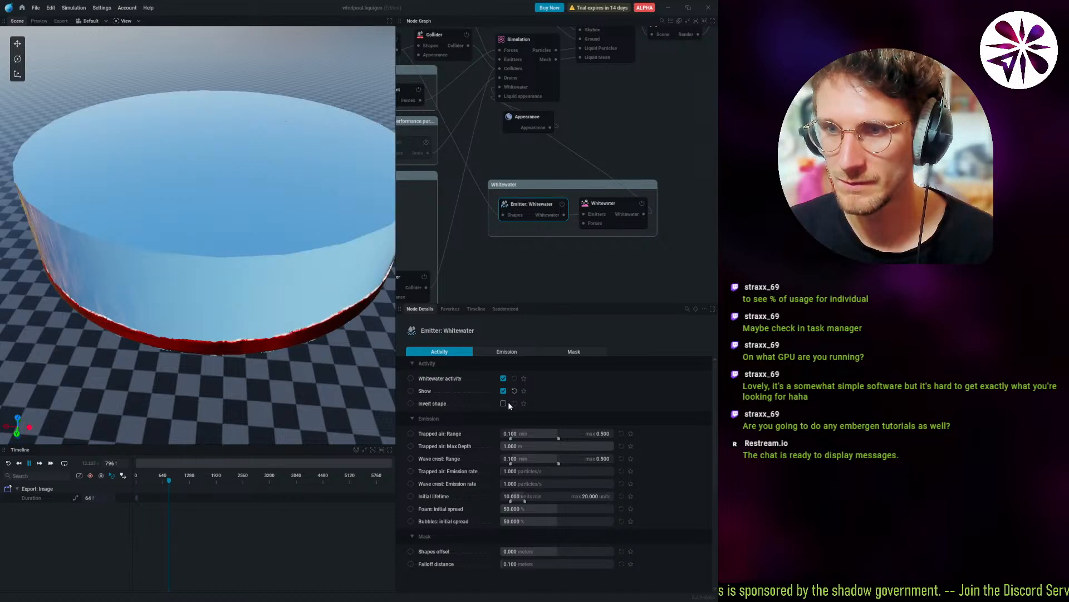
click(503, 392)
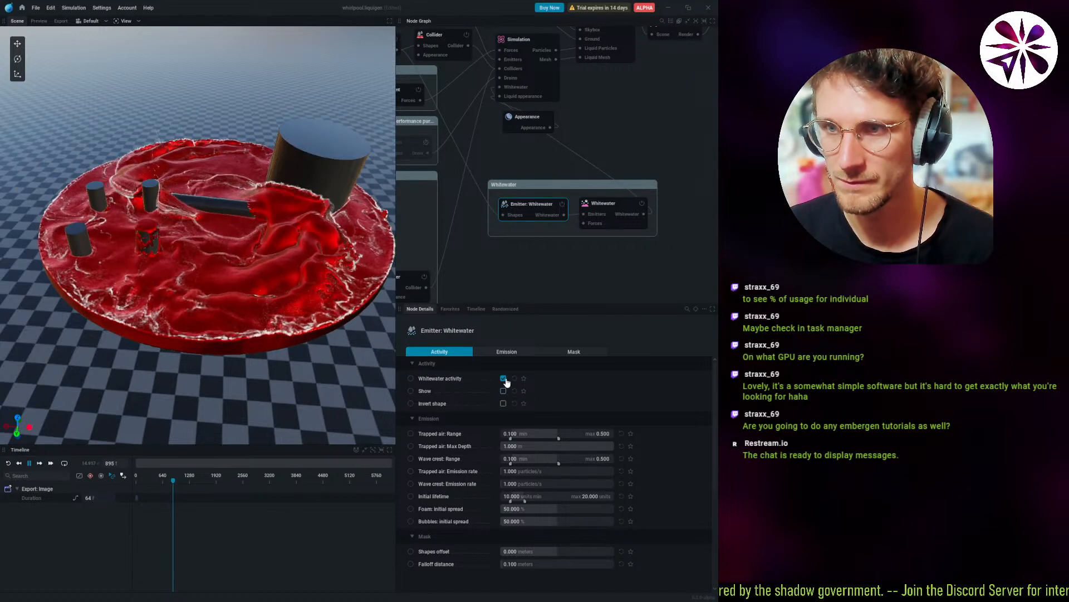
Inspect the settings of the two Shape: Primitive nodes at the top of the graph and of their Emitter and Collider.
middle_drag(503, 238, 530, 255)
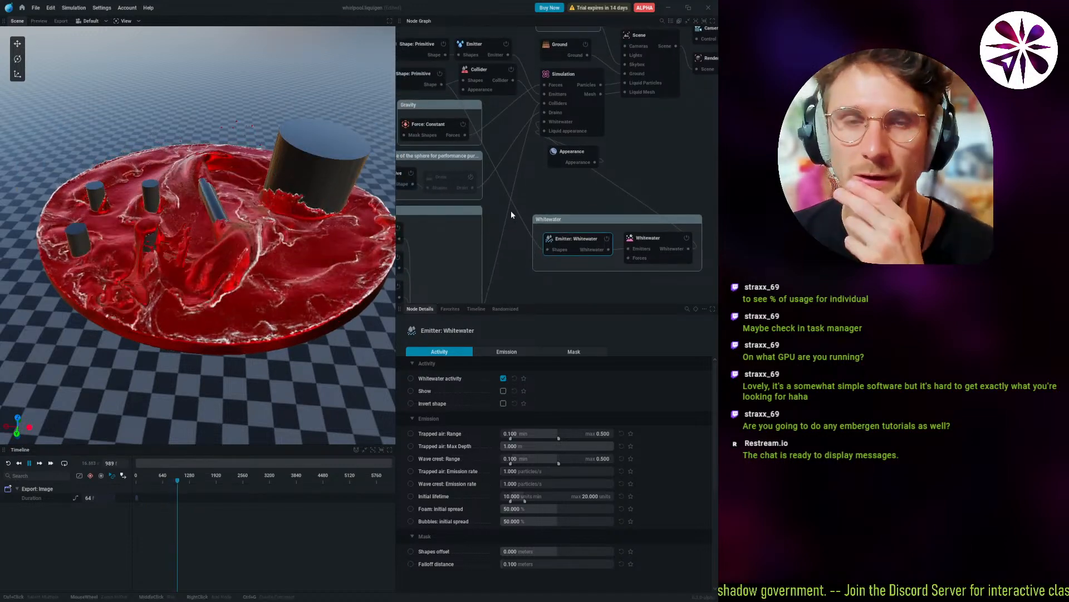
middle_drag(491, 162, 563, 202)
click(484, 118)
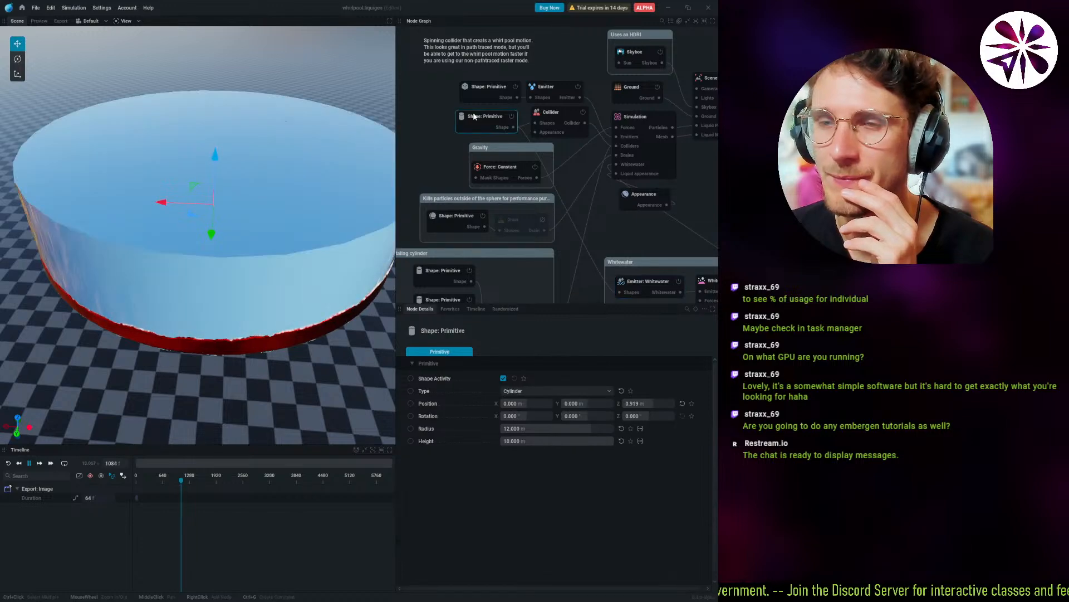
click(550, 112)
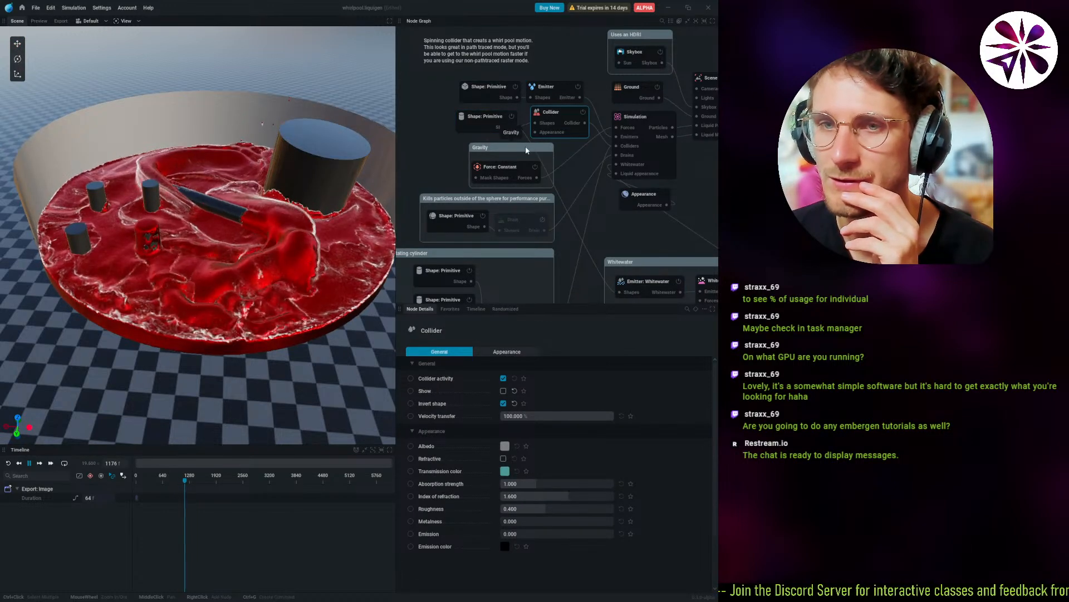
click(488, 89)
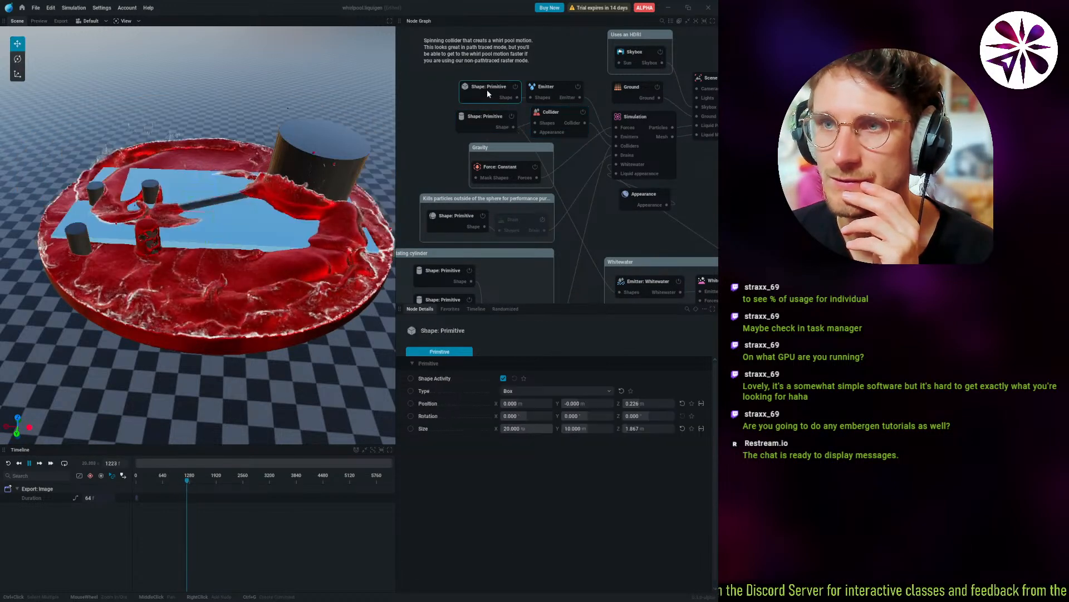
click(553, 89)
click(503, 116)
middle_drag(615, 233, 492, 163)
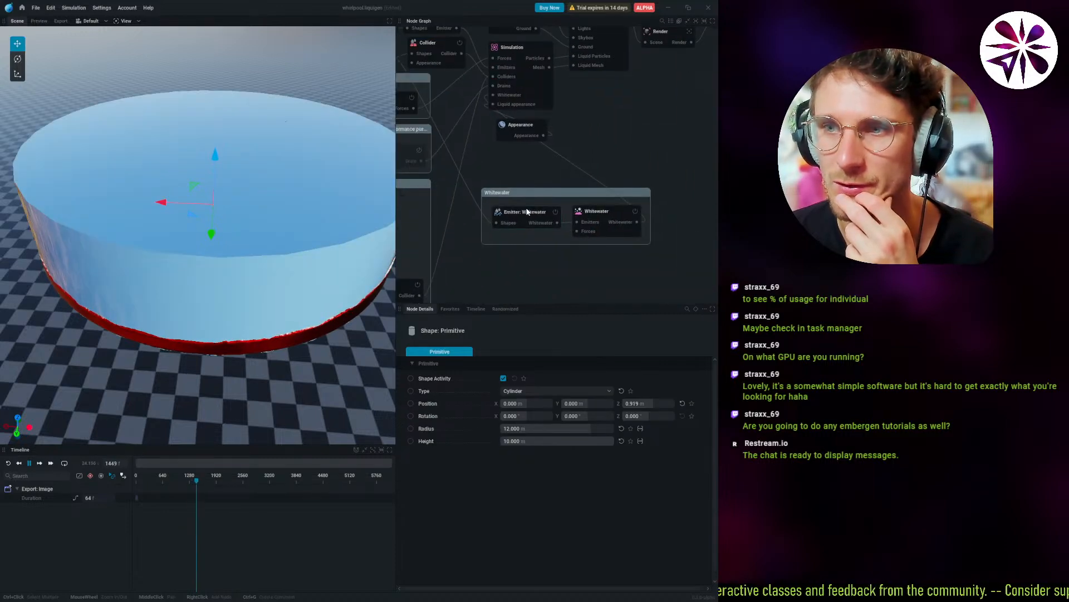
Test inverting the Whitewater emitter's shape, restore it, and open the Whitewater node's settings.
click(529, 218)
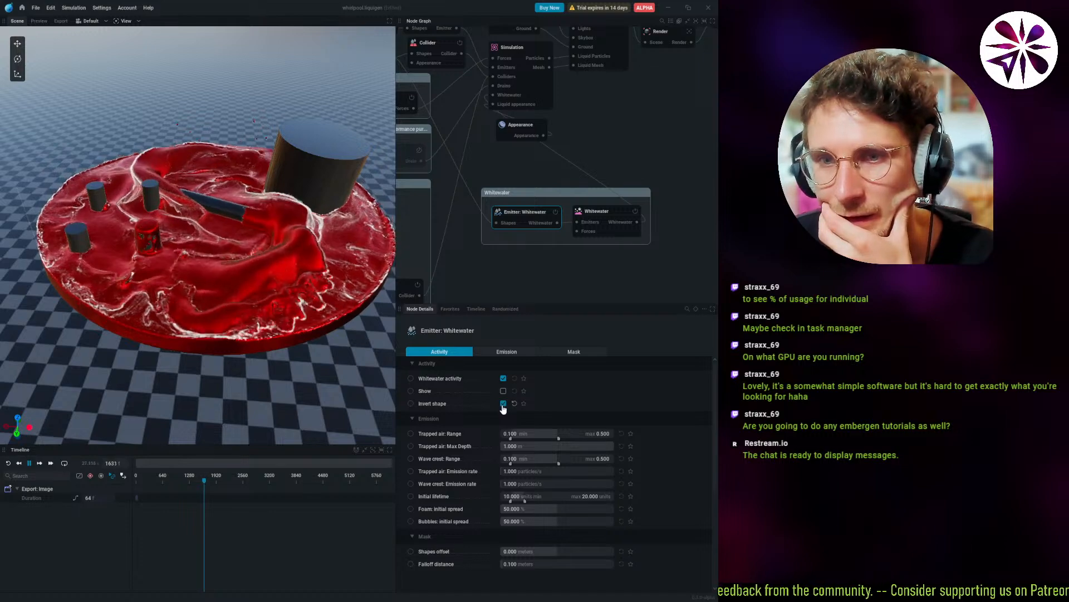
click(595, 210)
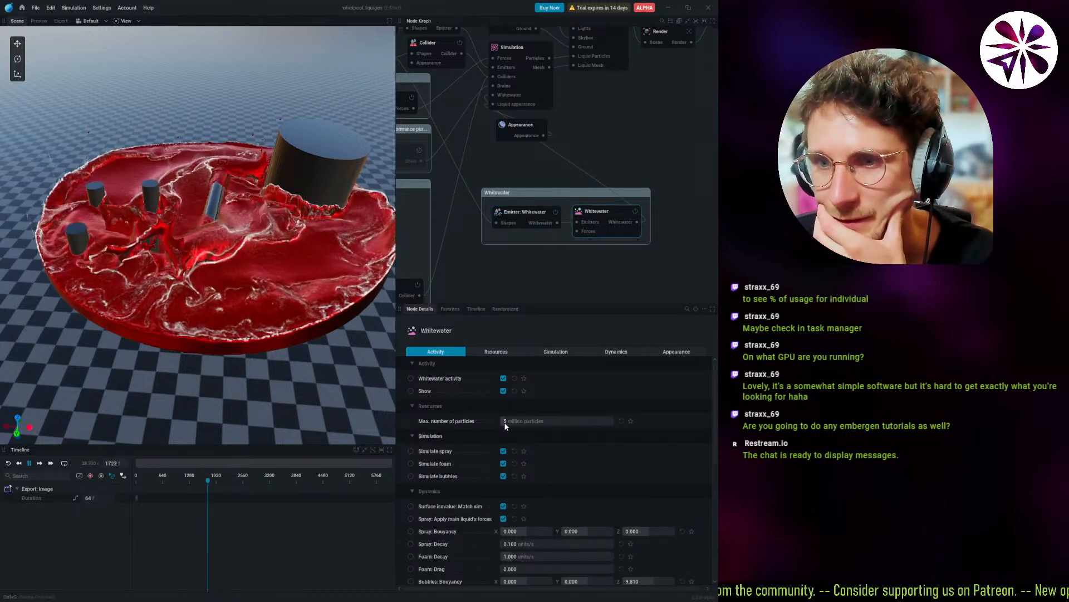
click(526, 215)
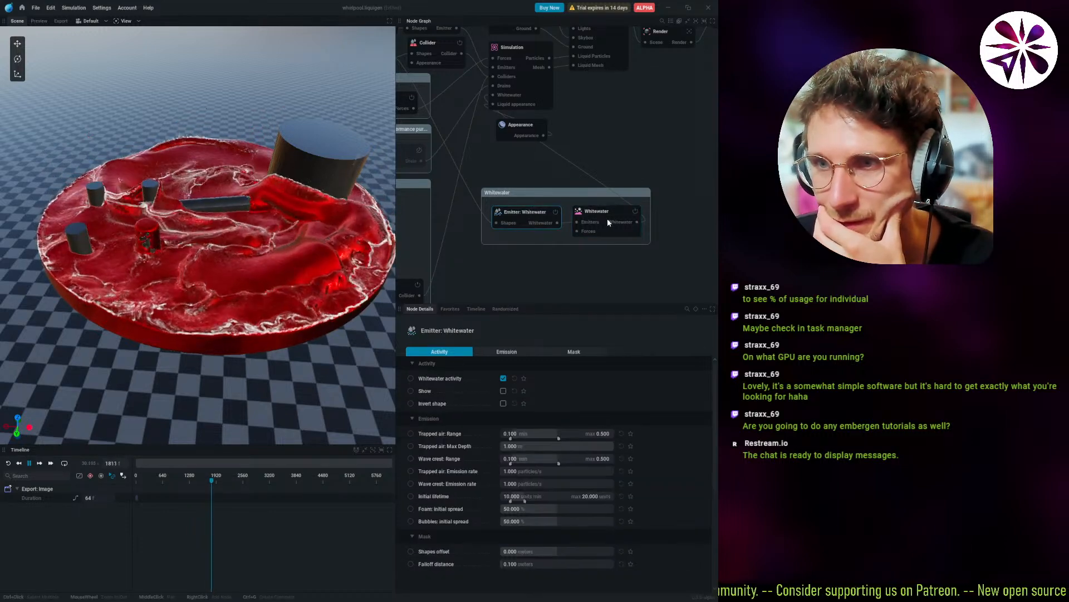
click(608, 216)
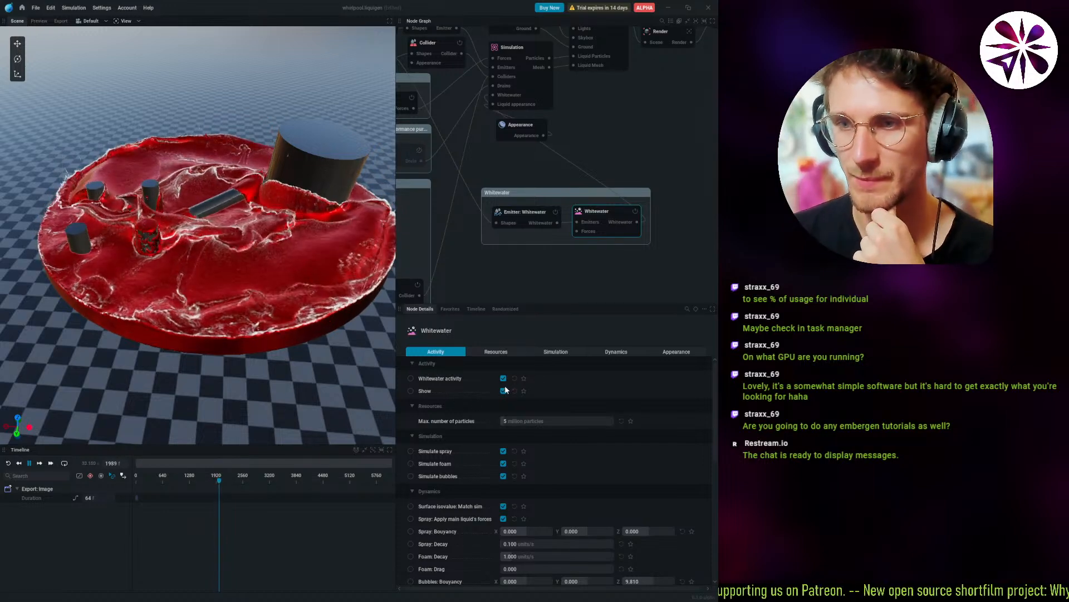
Compare the liquid with the whitewater's display, spray, foam and bubbles switched off and back on.
click(504, 390)
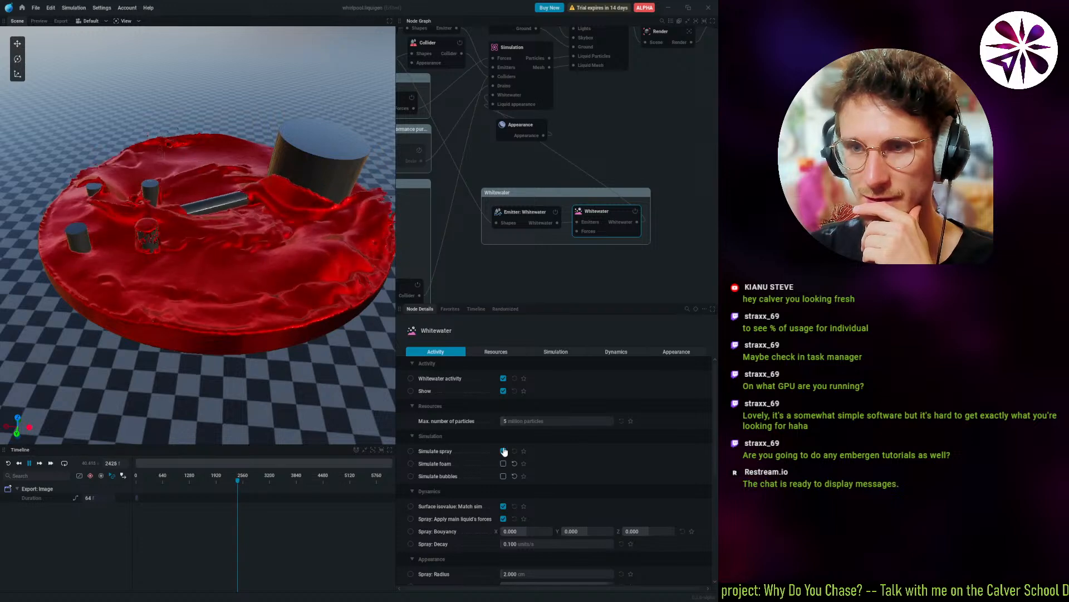
click(503, 451)
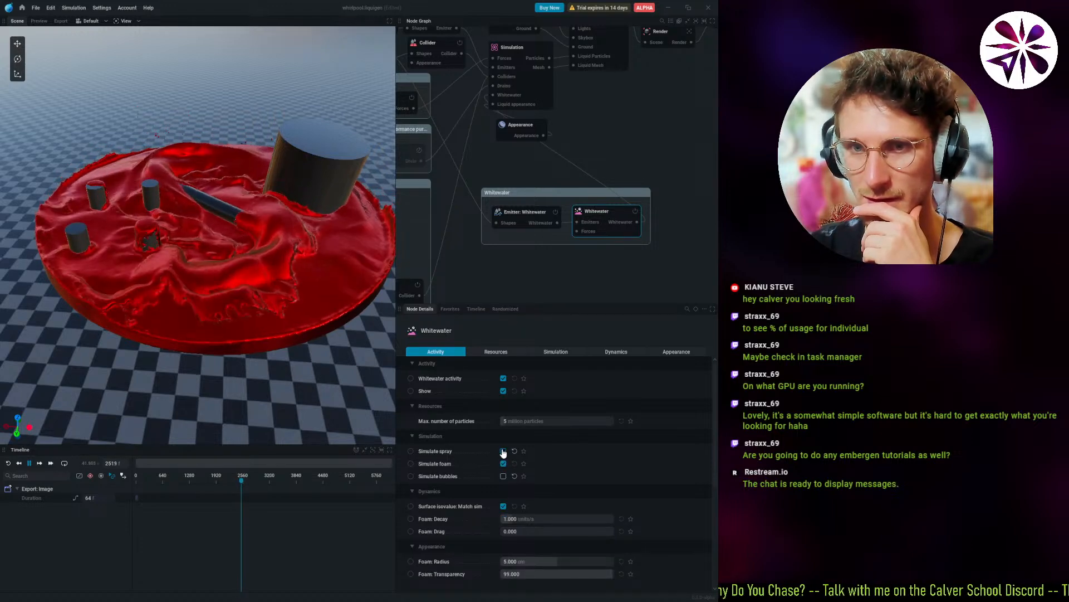
click(503, 451)
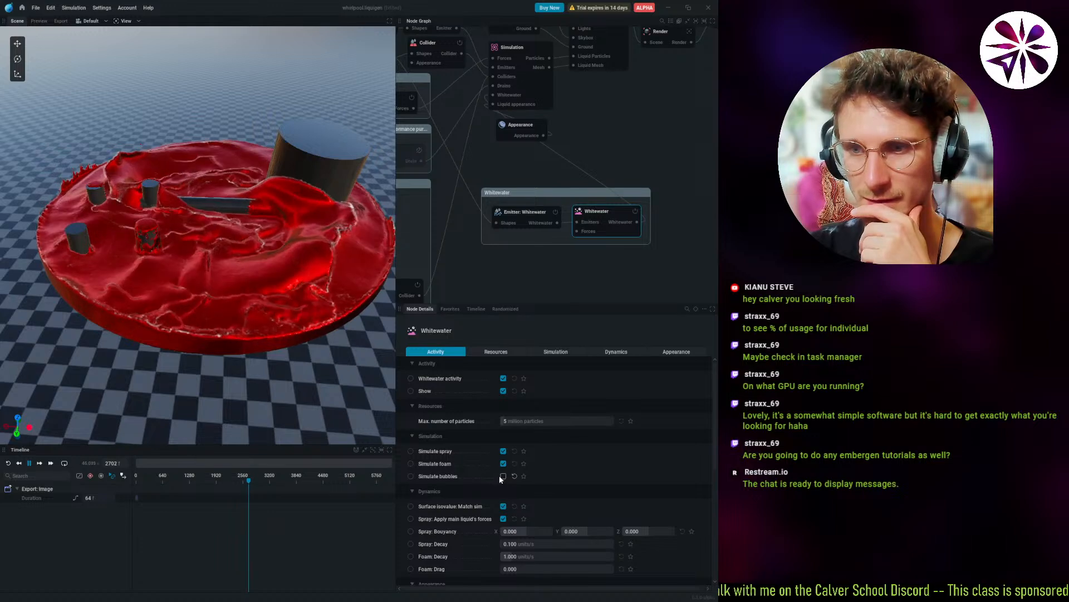
click(503, 476)
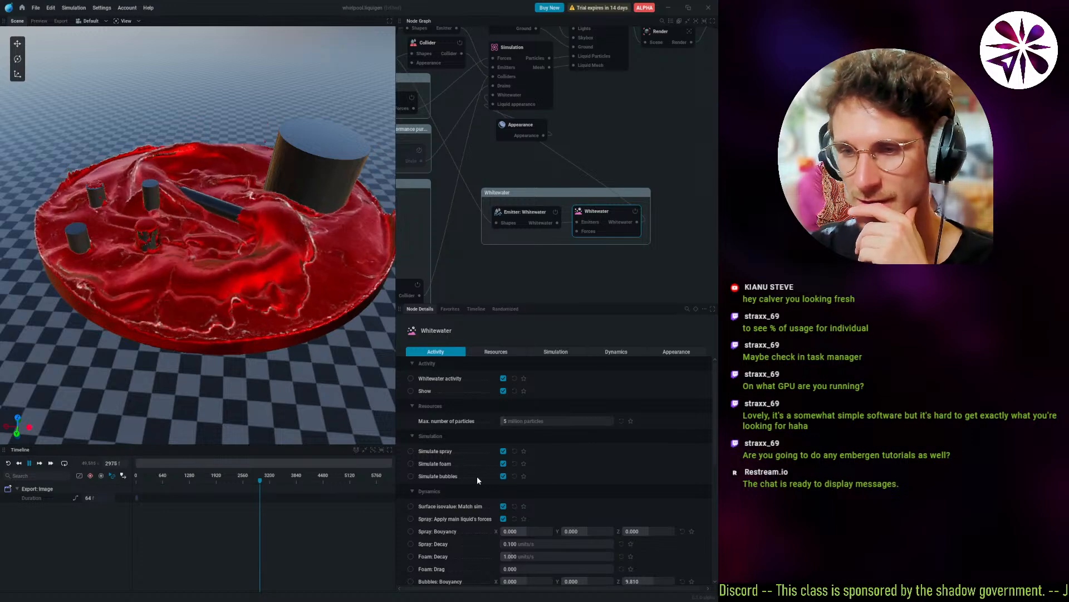
Test a whitewater spray radius of 0 cm and examine the liquid up close around the large cylinder.
scroll(477, 476, down, 3)
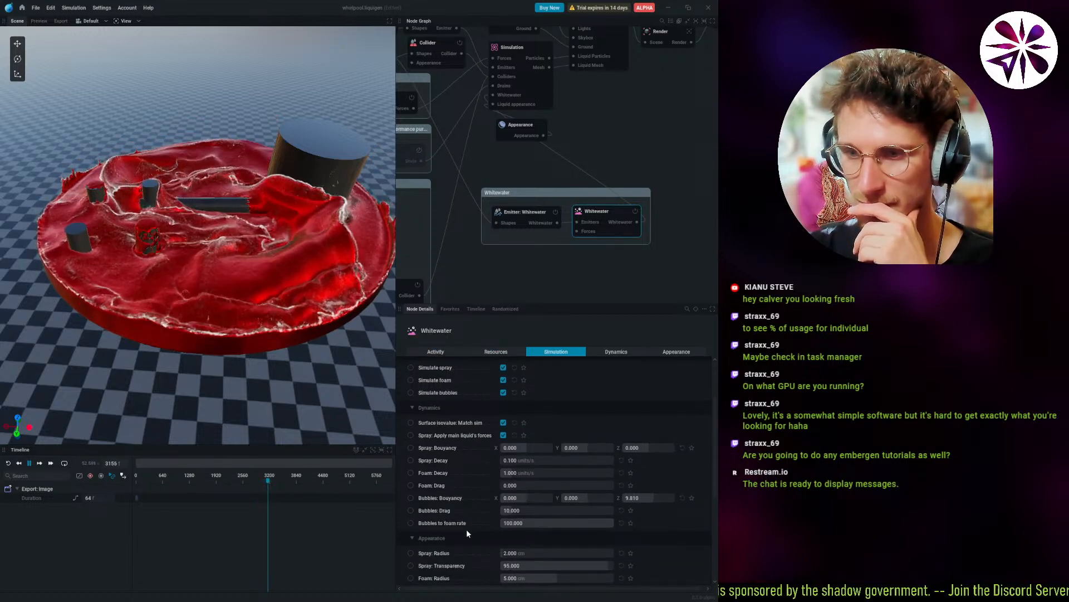
scroll(466, 519, down, 2)
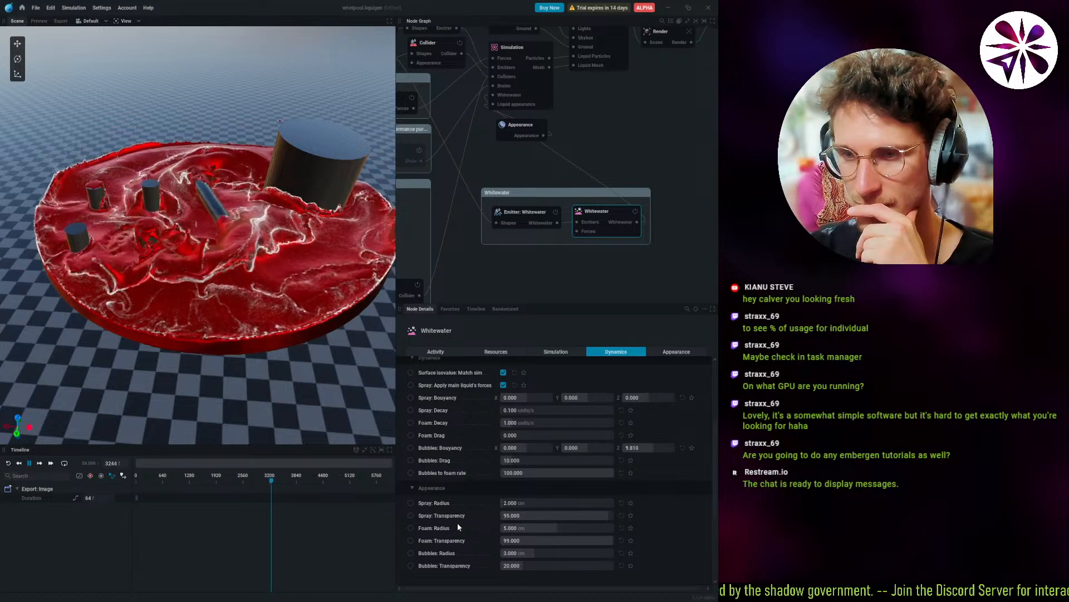
mouse_move(529, 503)
mouse_down()
mouse_move(602, 503)
mouse_move(525, 503)
mouse_up()
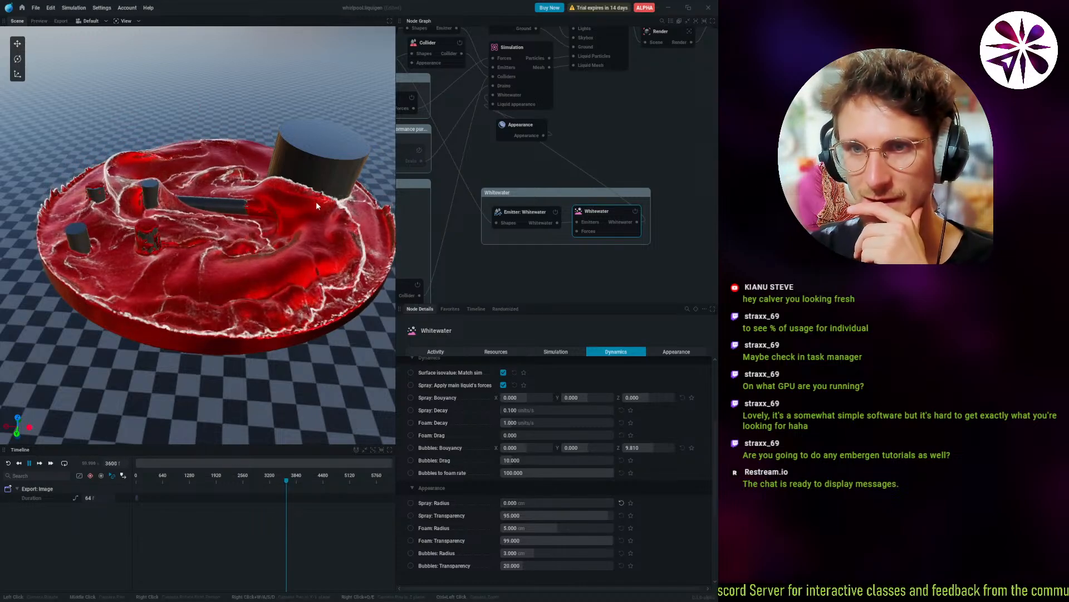
scroll(316, 202, up, 5)
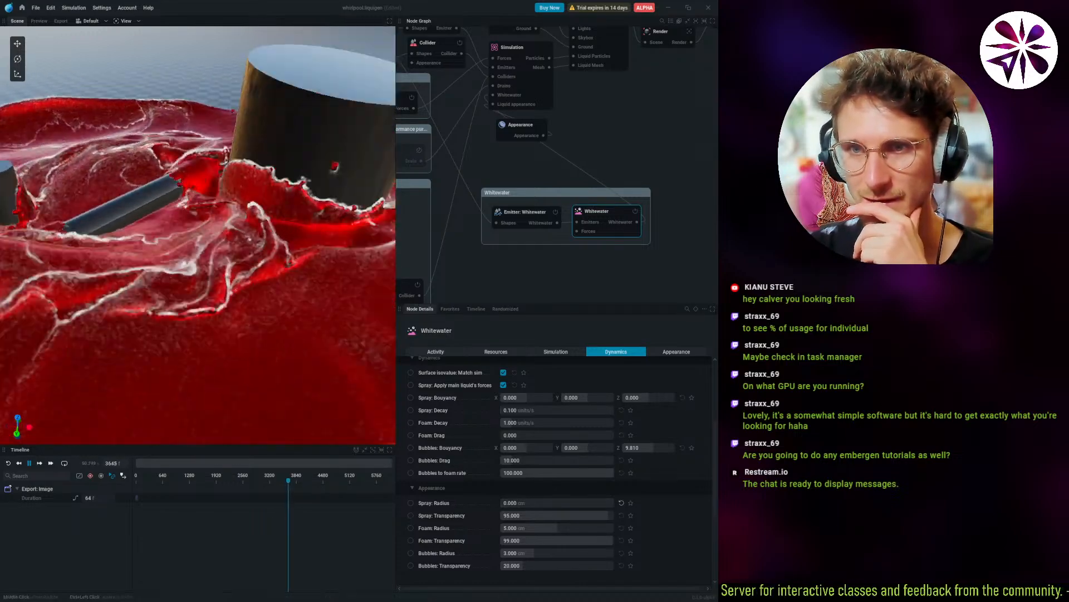
drag(316, 202, 404, 197)
scroll(356, 203, up, 2)
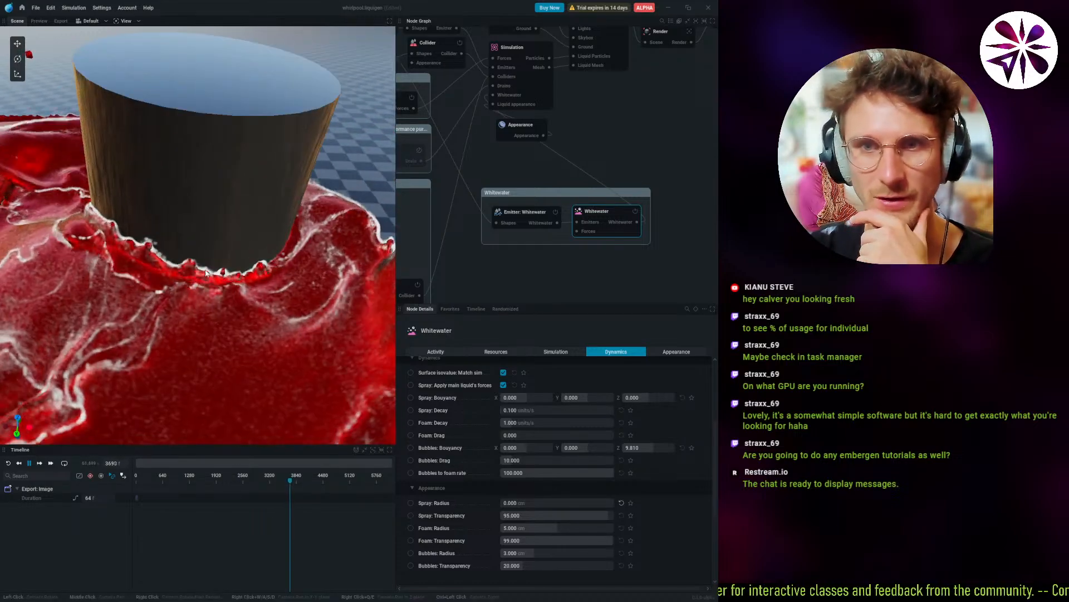
Set the whitewater's spray radius to 1 cm, foam radius to 2.167 cm and bubbles radius to 1.567 cm.
mouse_move(530, 505)
mouse_down()
mouse_move(634, 505)
mouse_move(532, 517)
mouse_up()
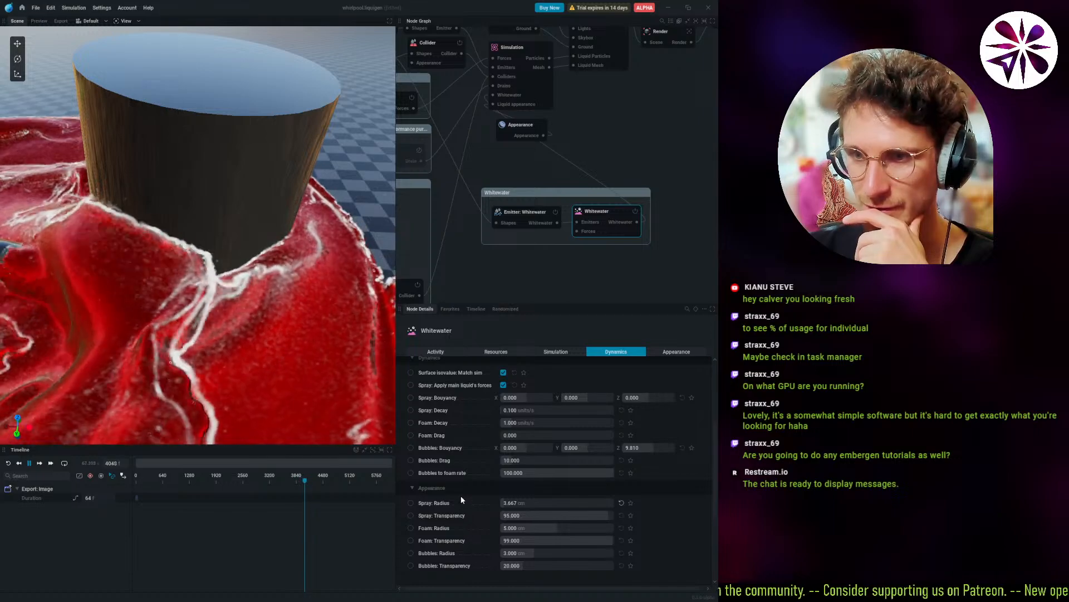
scroll(475, 505, up, 1)
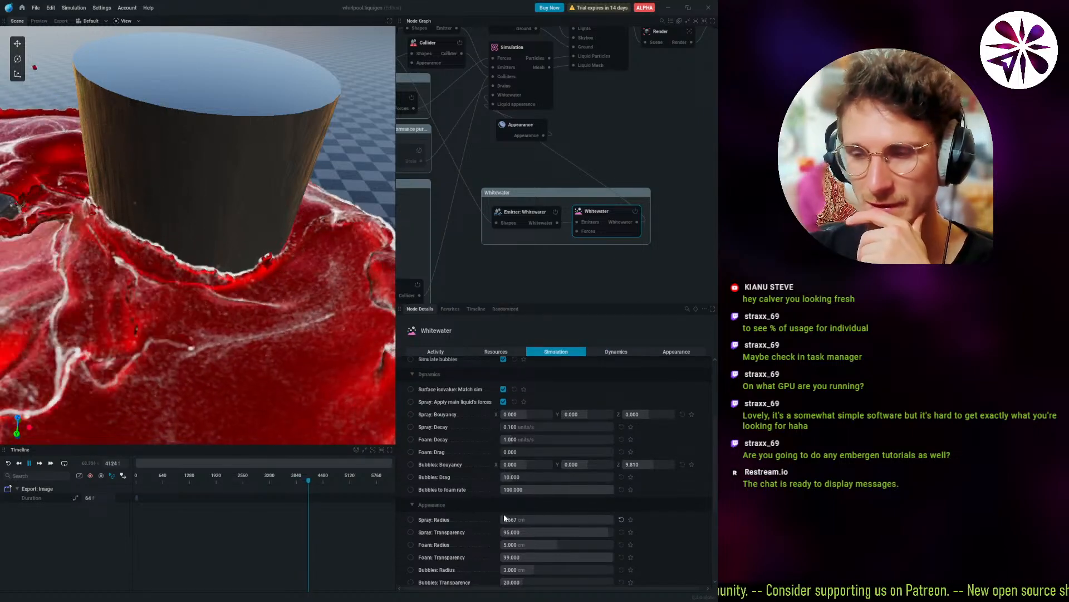
drag(543, 520, 512, 520)
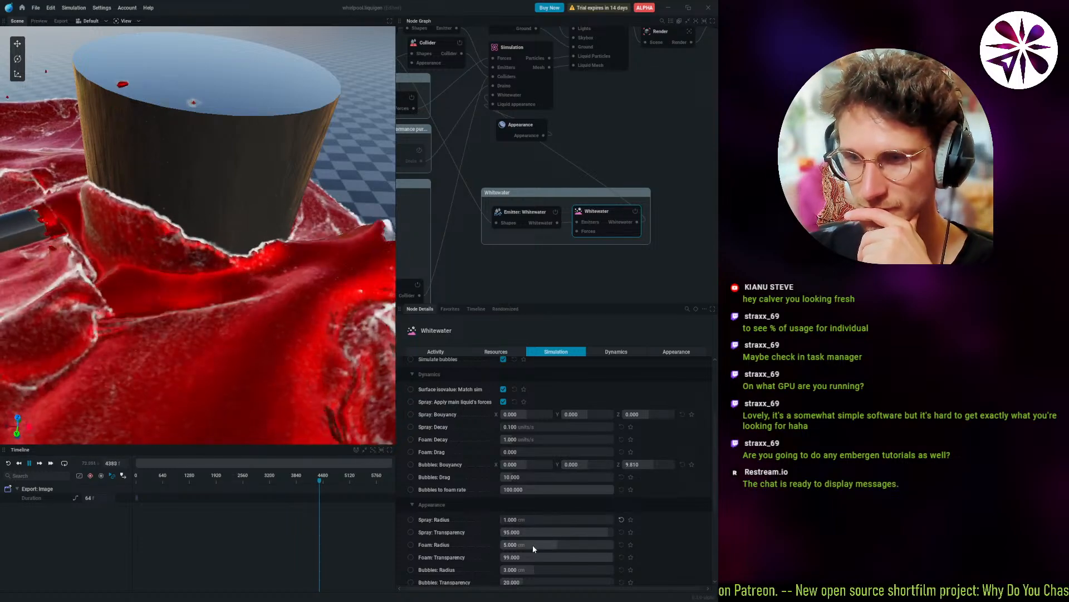
mouse_move(533, 544)
mouse_down()
mouse_move(566, 544)
mouse_move(520, 545)
mouse_move(613, 533)
mouse_move(518, 533)
mouse_up()
scroll(480, 563, down, 1)
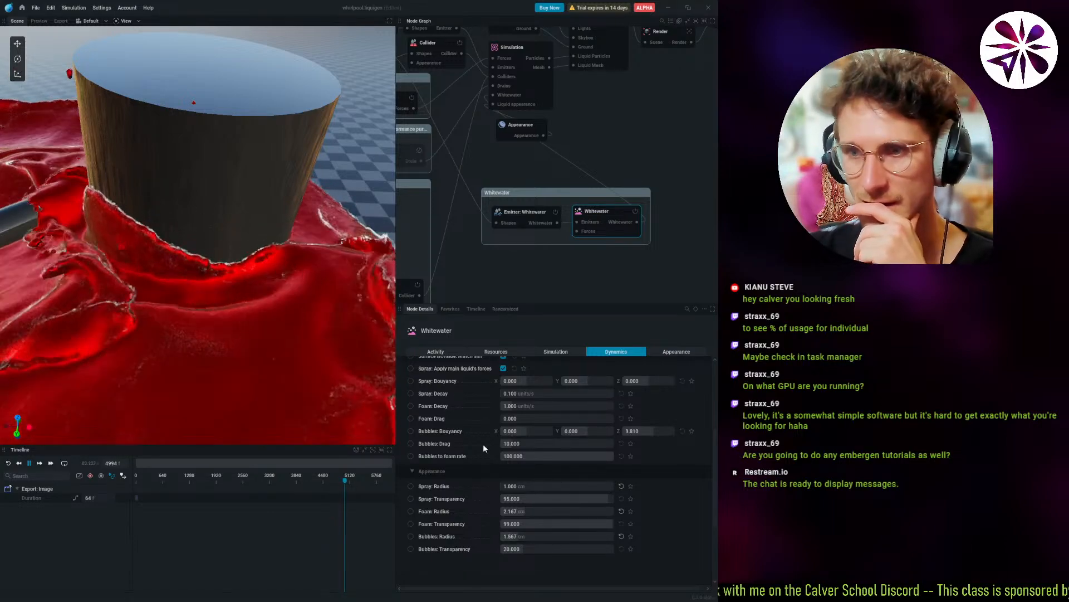
Set the whitewater's maximum number of particles to 29 million and apply it with a simulation reset.
scroll(469, 455, up, 3)
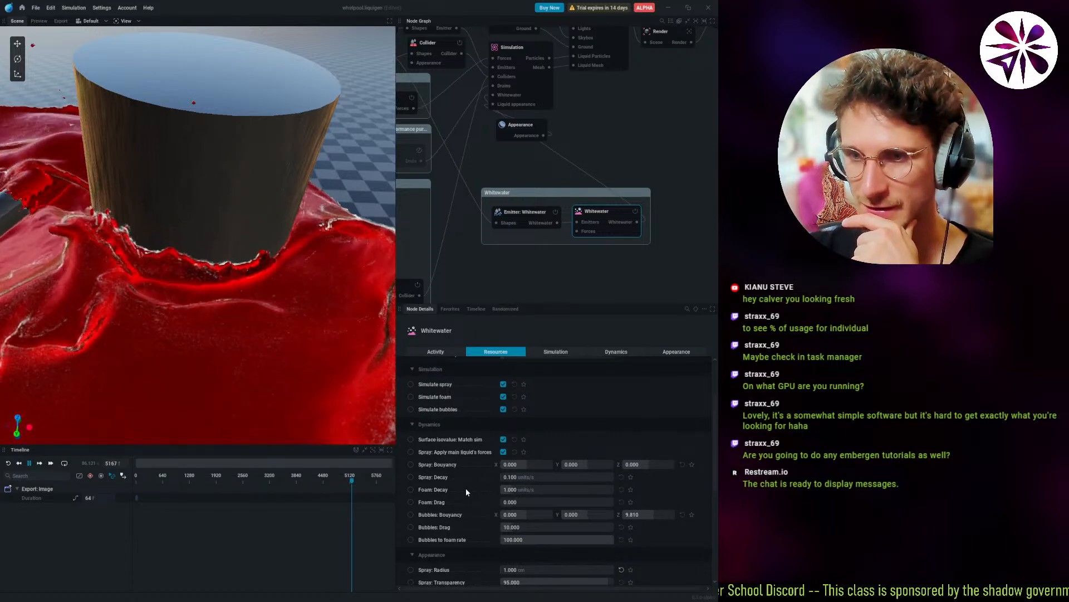
scroll(466, 487, up, 3)
drag(514, 421, 527, 422)
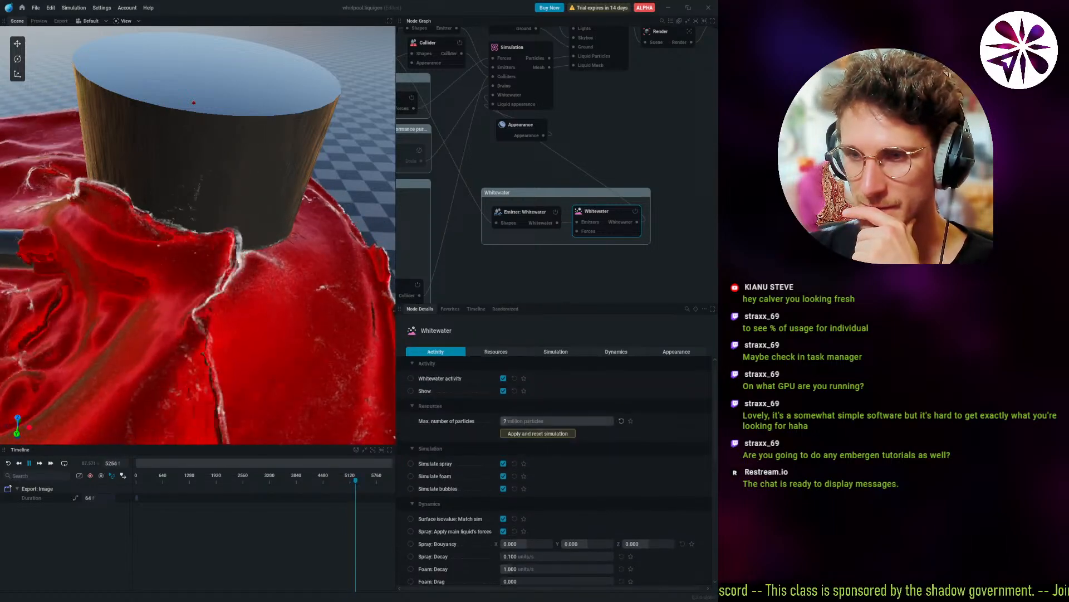
click(528, 434)
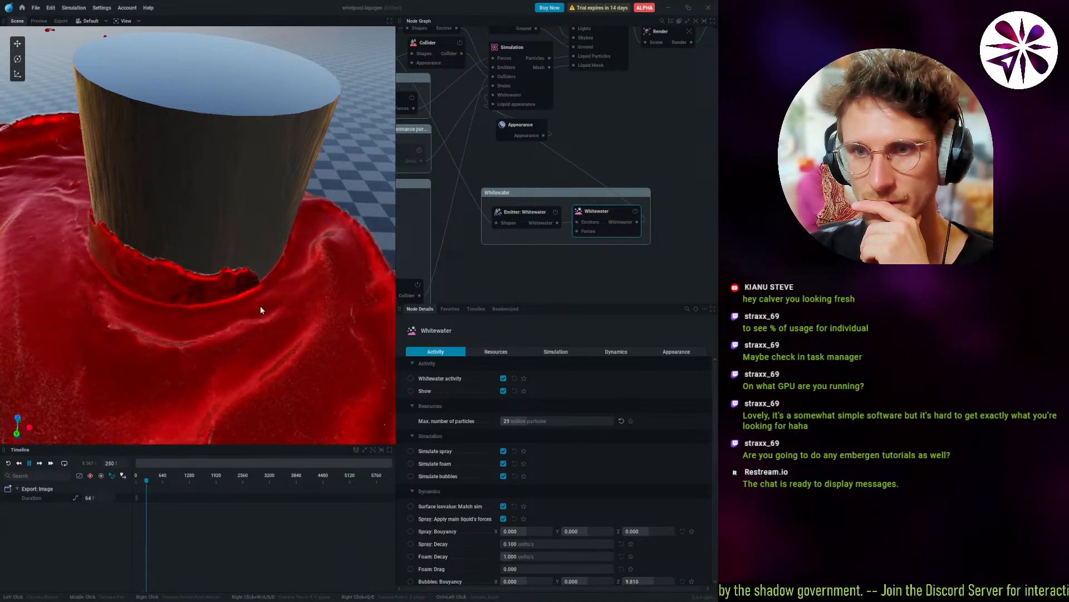
Examine the finer whitewater around the large cylinder and the disc's rim, and review the Whitewater node's simulation, dynamics and appearance settings.
scroll(218, 275, down, 5)
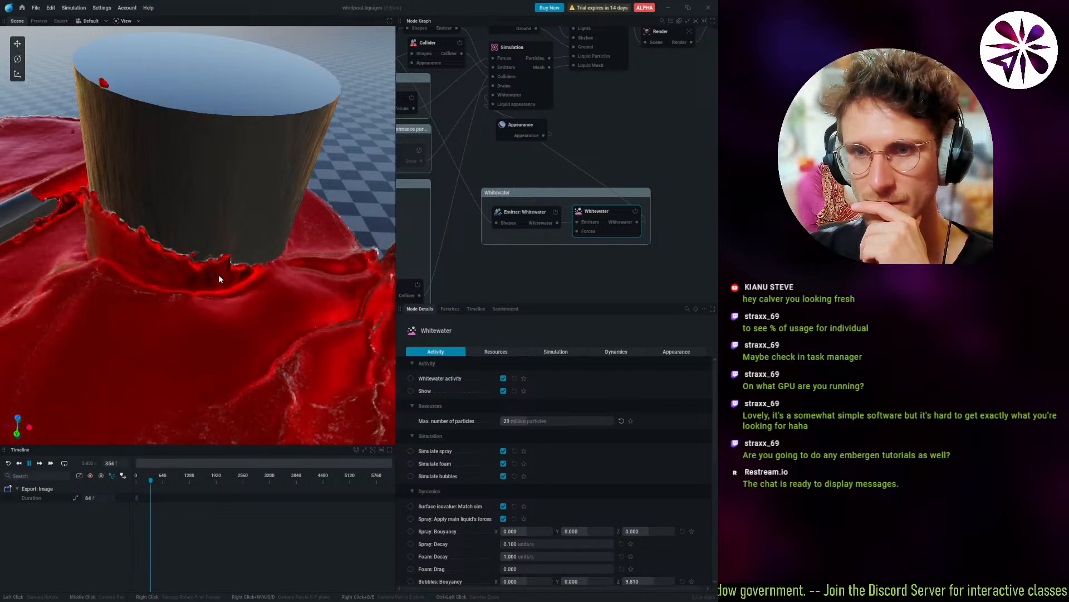
middle_drag(250, 315, 255, 259)
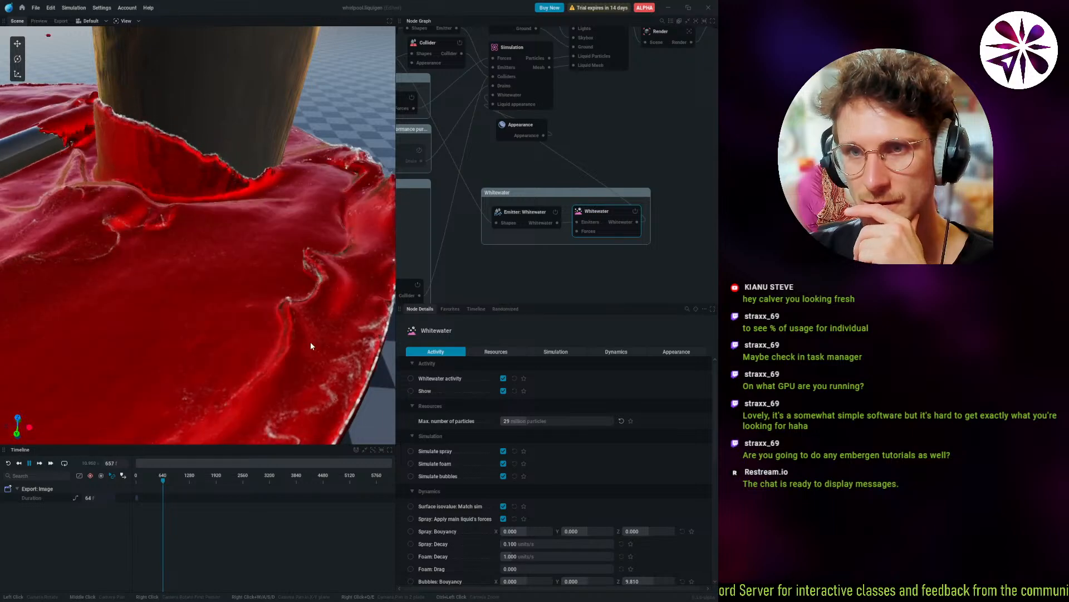
scroll(258, 330, down, 3)
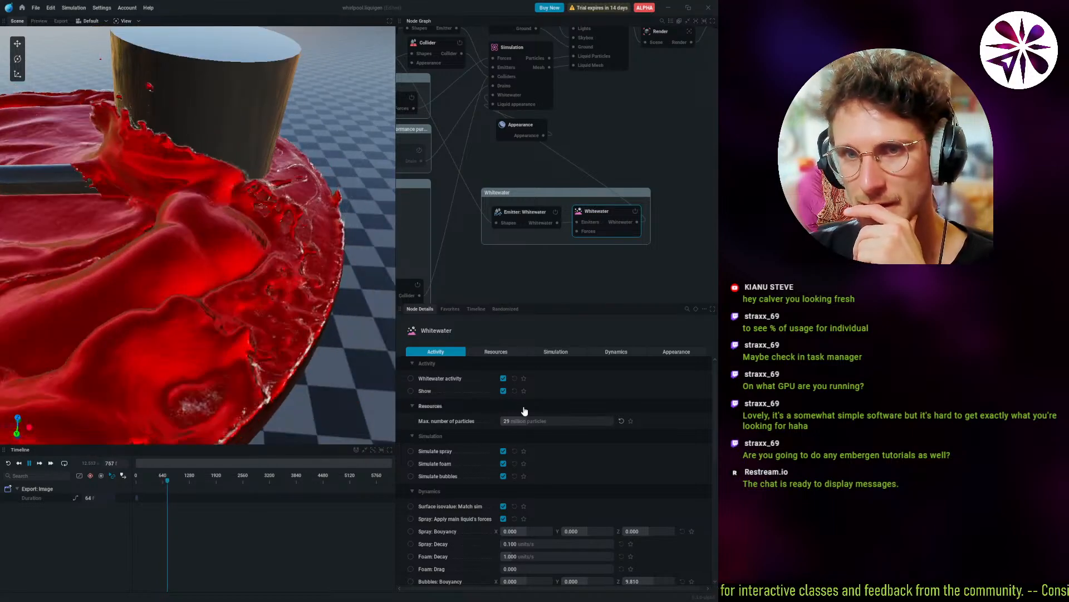
scroll(462, 489, down, 2)
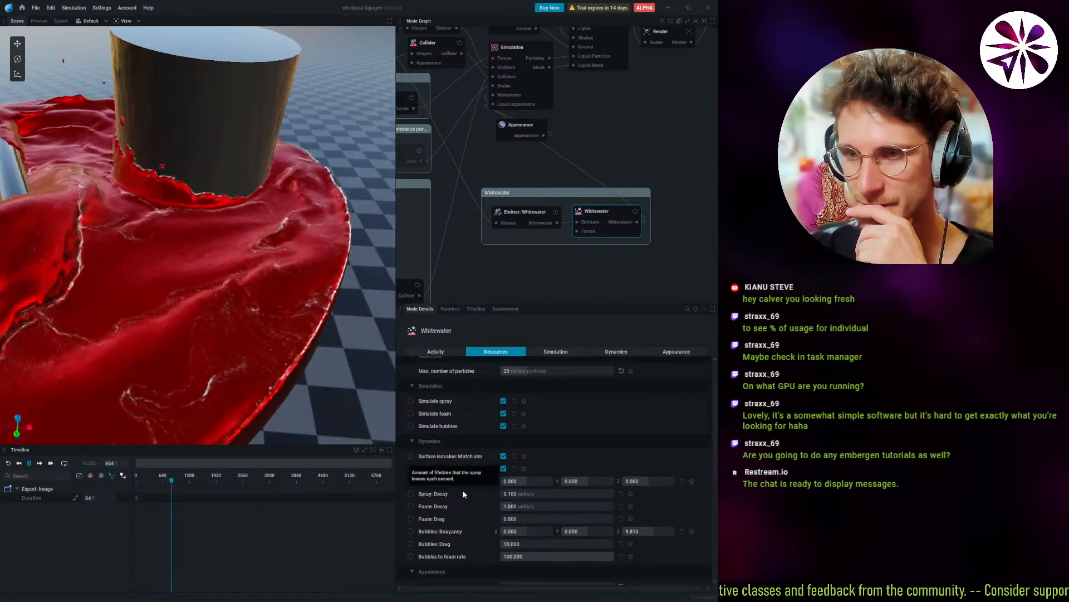
scroll(471, 457, up, 2)
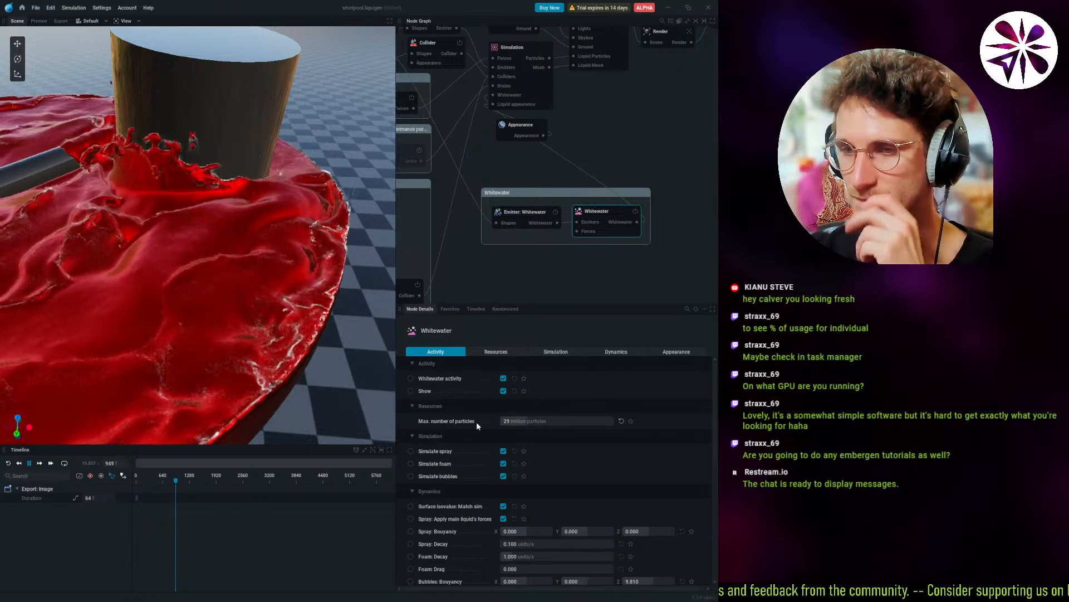
scroll(468, 443, down, 3)
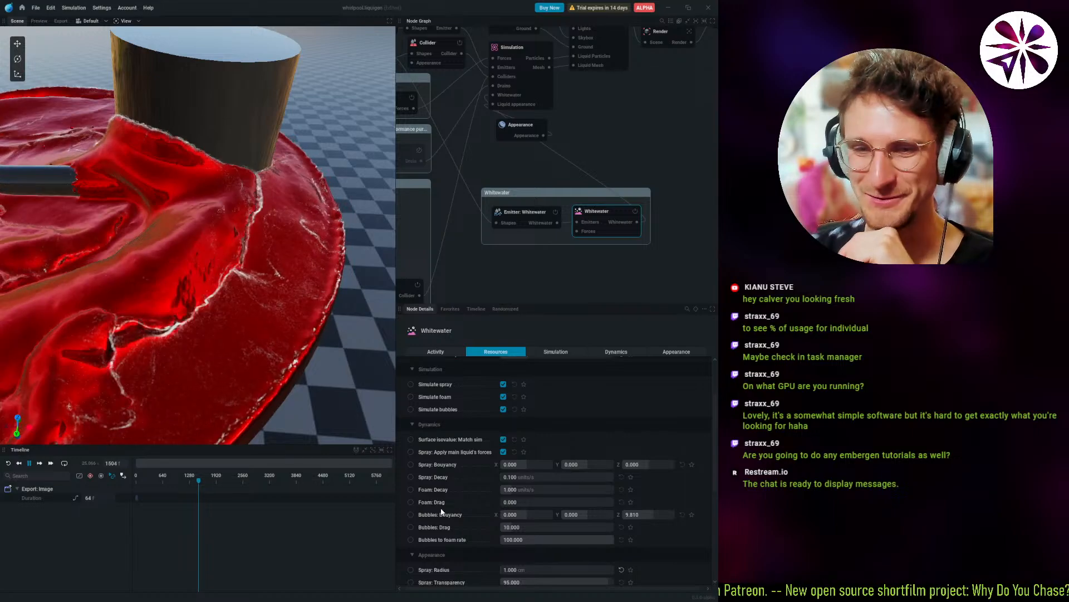
scroll(450, 525, down, 1)
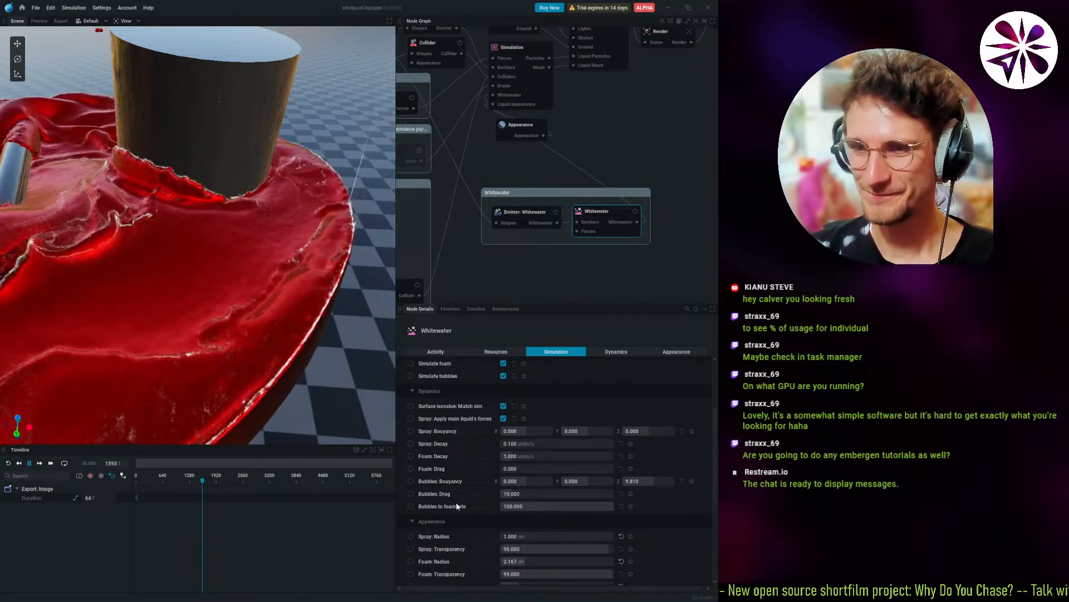
scroll(449, 504, down, 1)
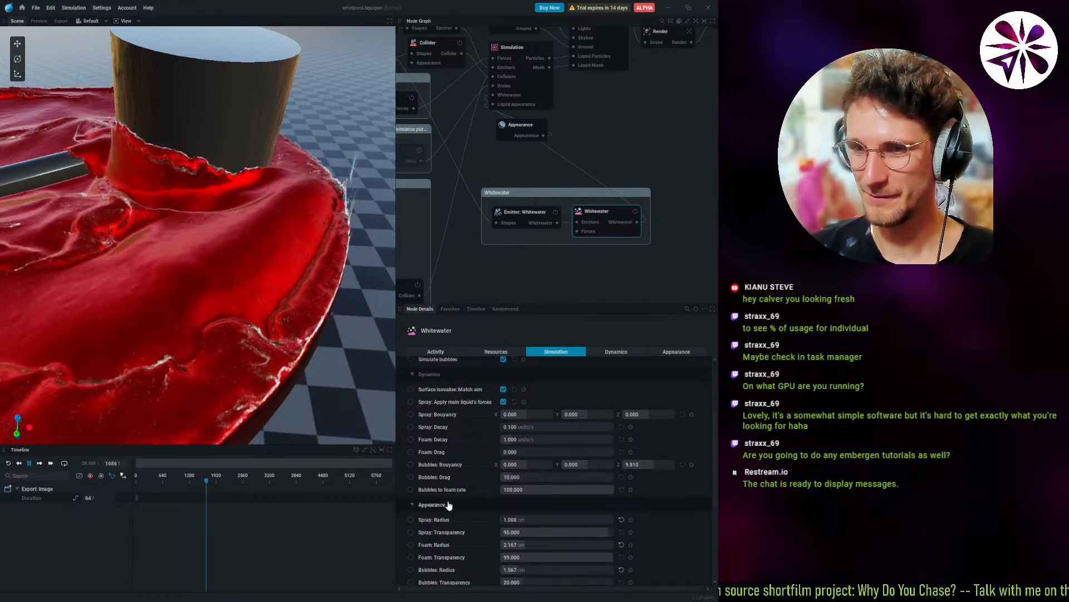
scroll(451, 485, up, 2)
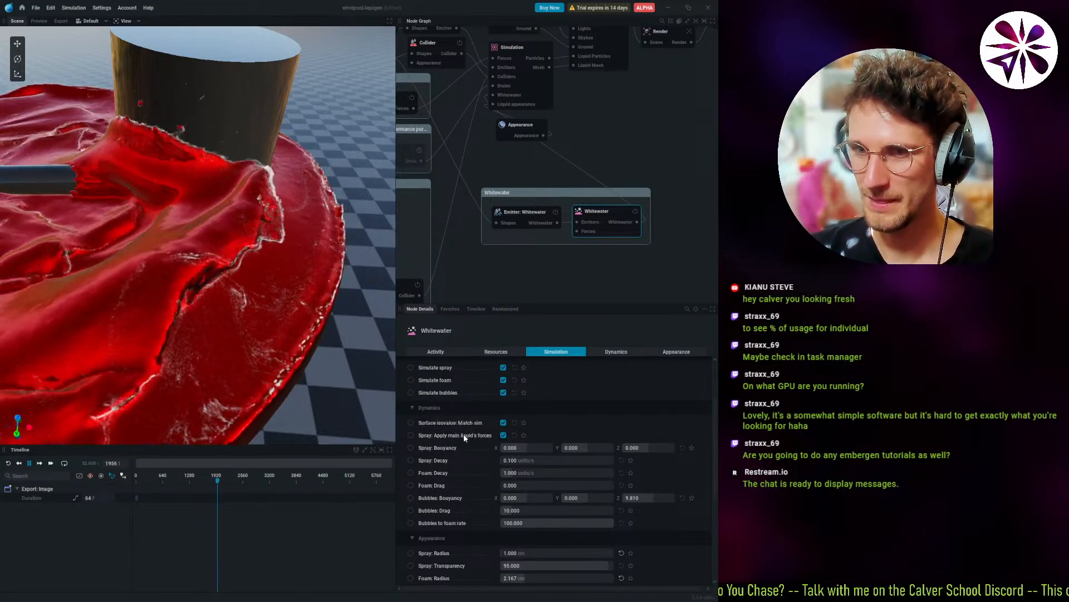
drag(222, 253, 270, 224)
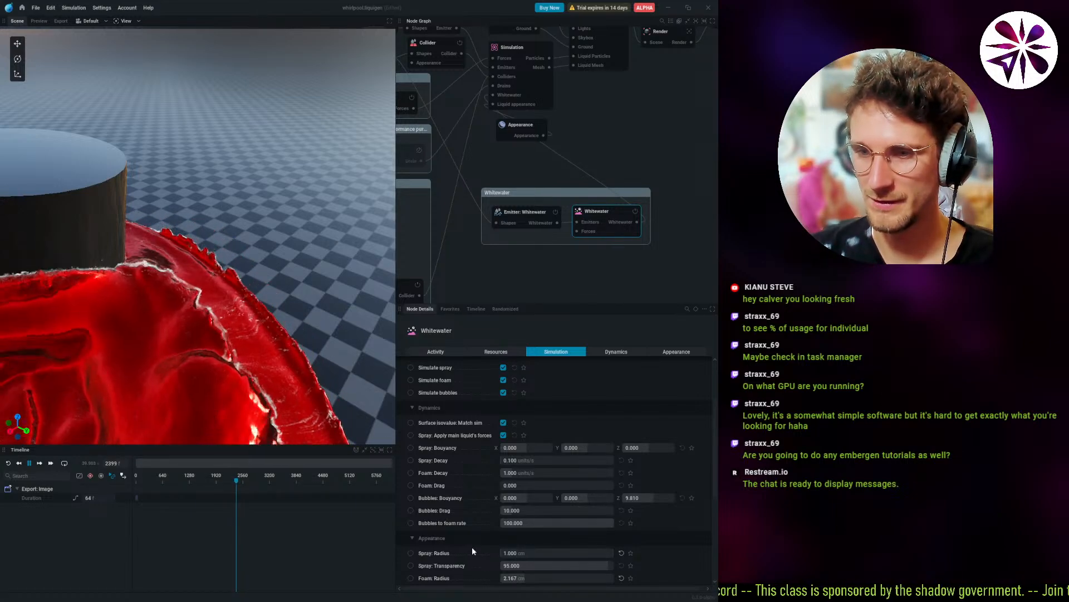
Set the whitewater's spray radius to 1.667 cm and review the emission settings of the Emitter: Whitewater node.
scroll(520, 521, down, 2)
mouse_move(520, 522)
mouse_down()
mouse_move(546, 521)
mouse_move(527, 521)
mouse_up()
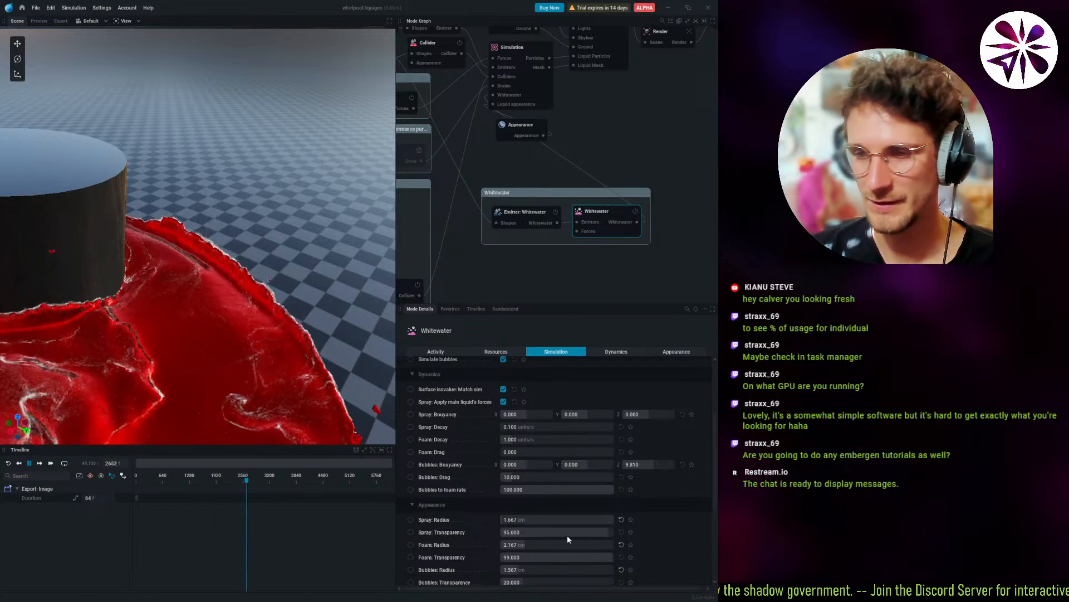
scroll(464, 476, up, 3)
scroll(457, 488, up, 6)
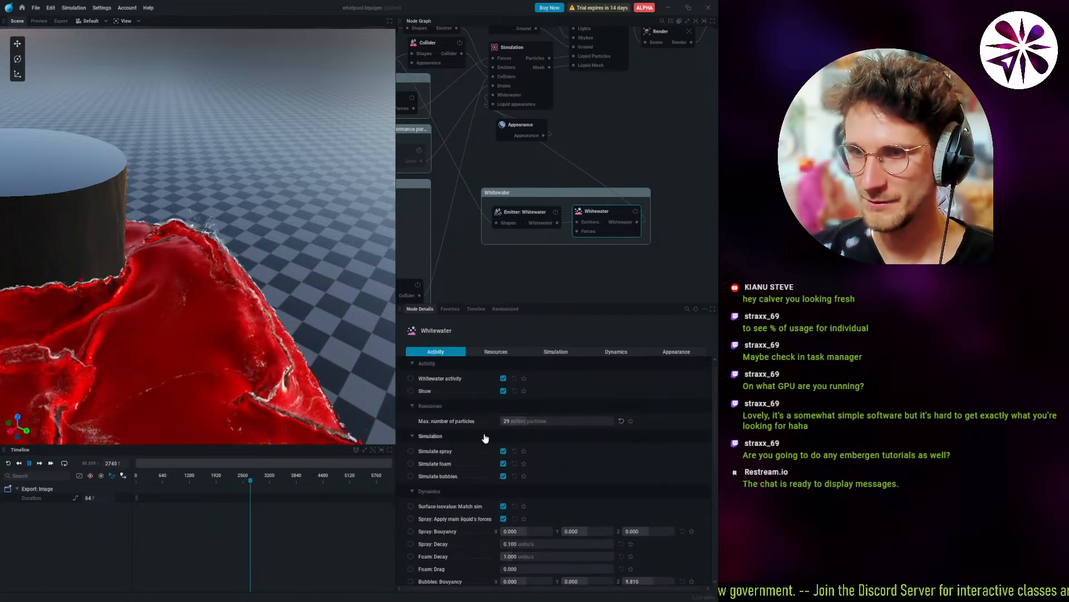
click(519, 212)
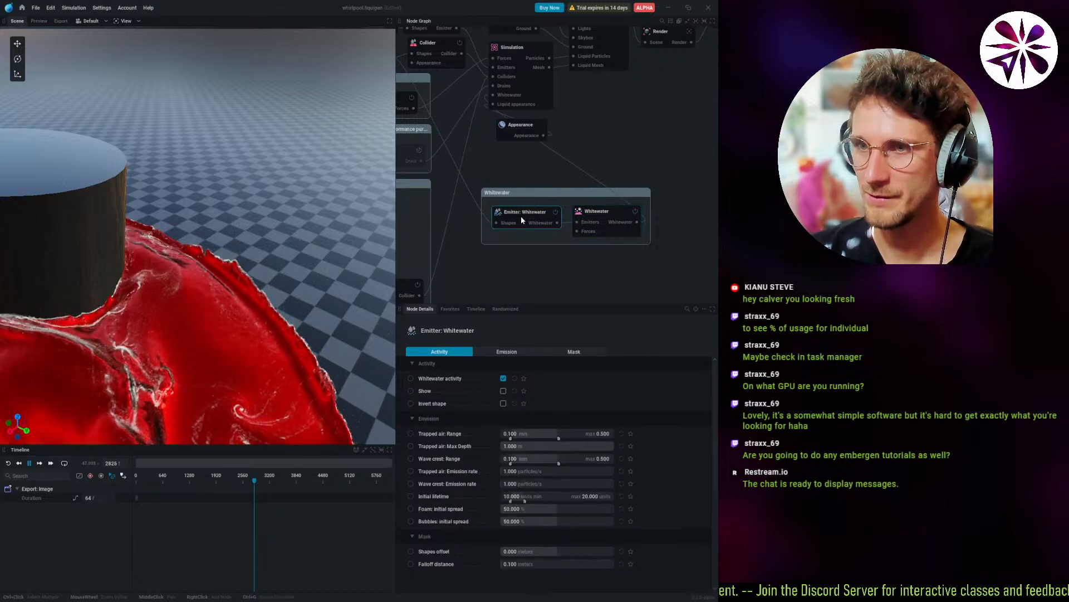
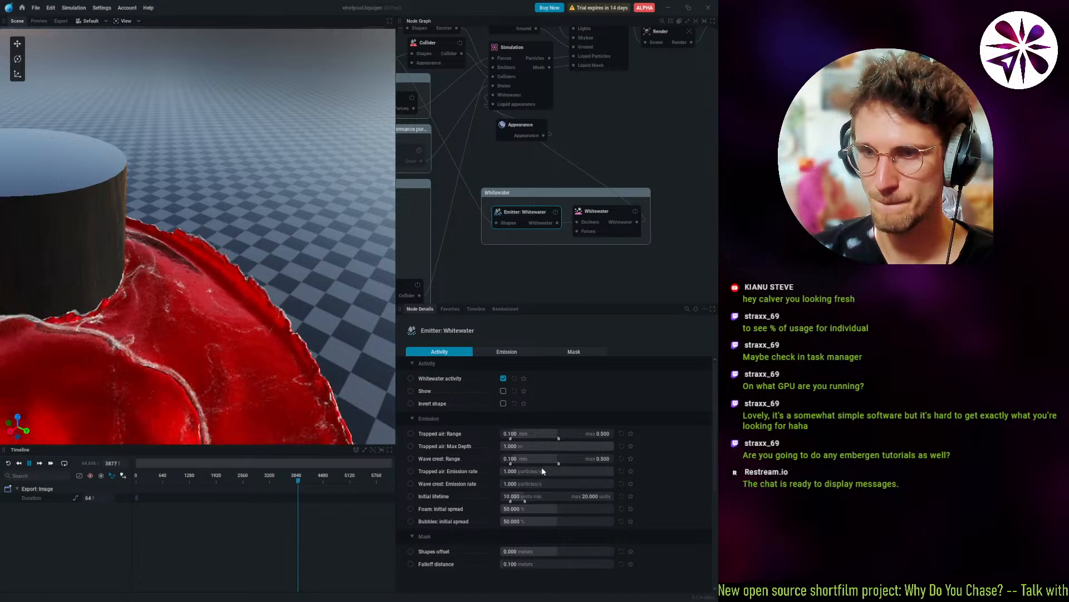
Set the spray transparency of the Whitewater node to 96.667.
click(604, 224)
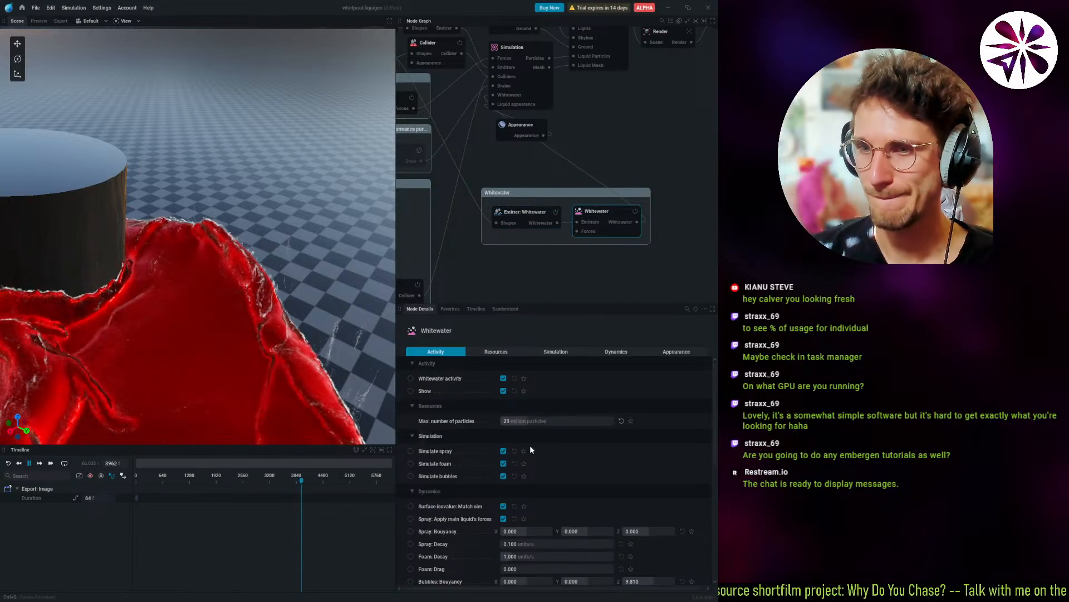
scroll(475, 424, down, 8)
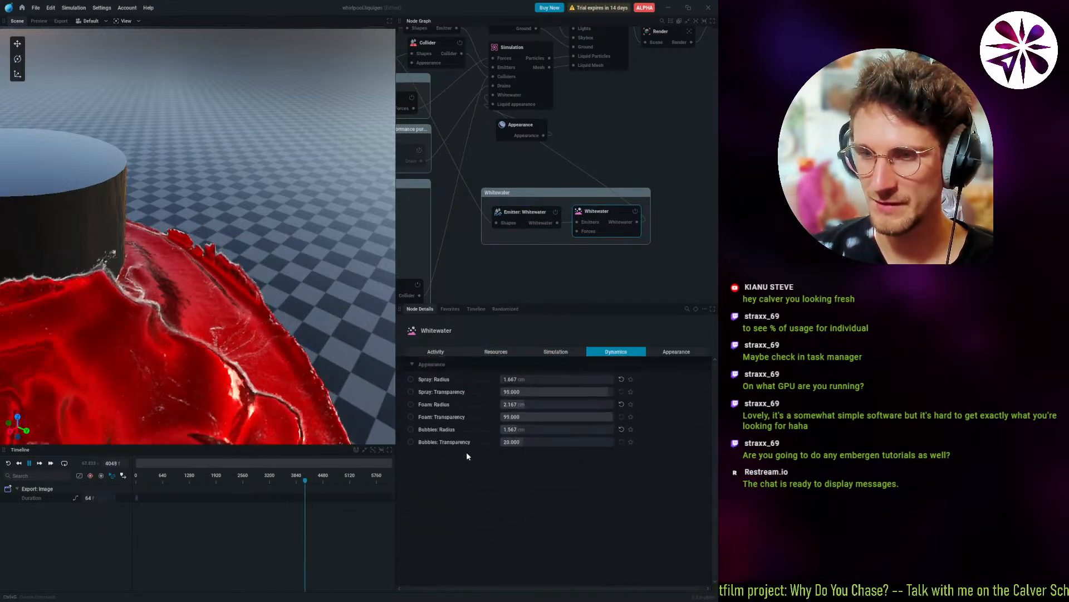
scroll(473, 475, down, 2)
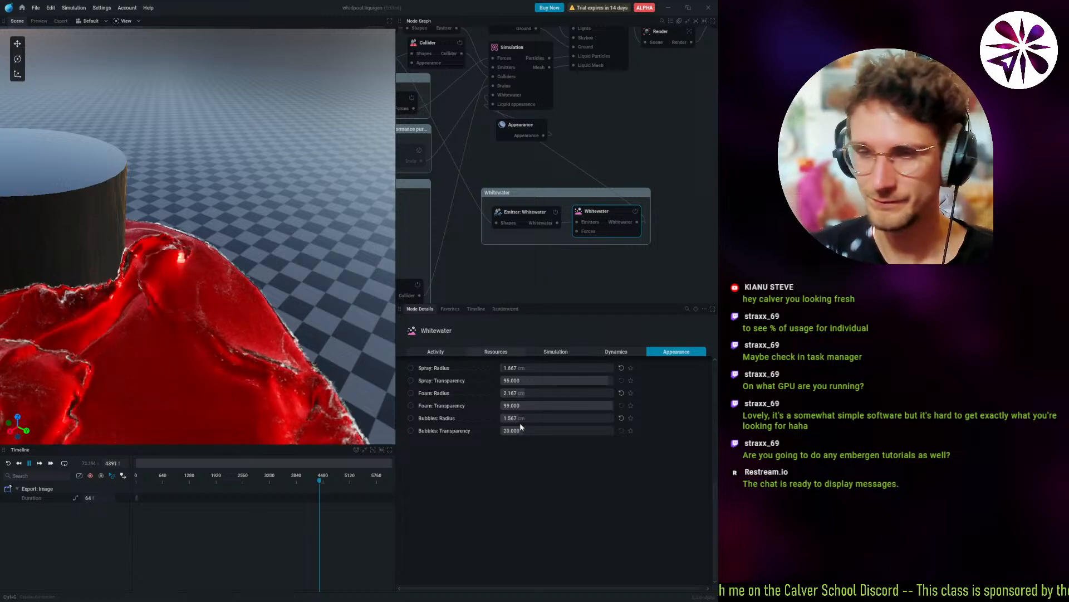
scroll(447, 430, up, 1)
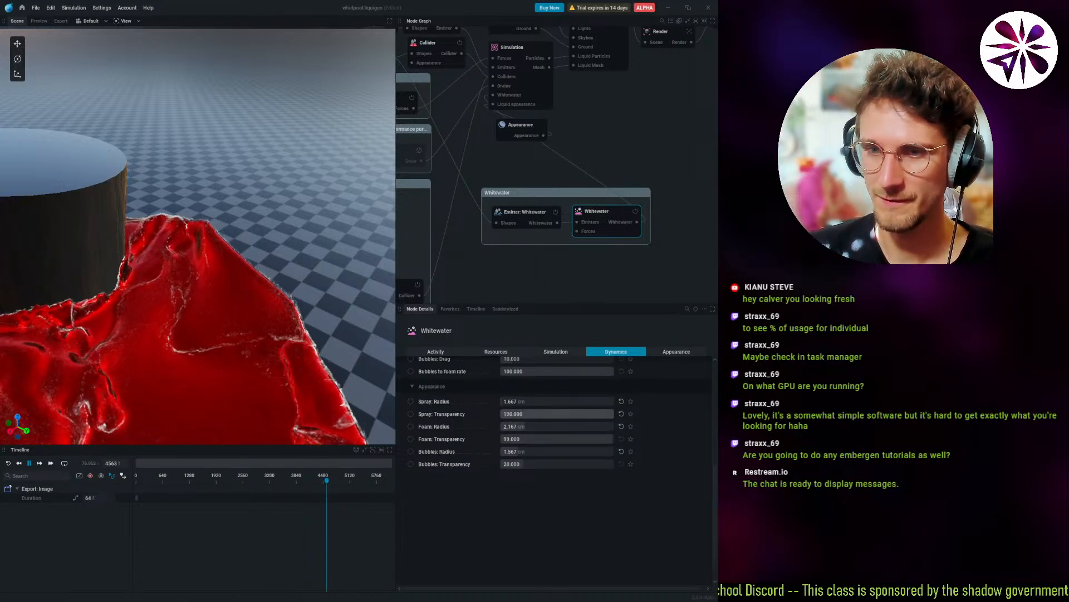
mouse_move(611, 414)
mouse_down()
mouse_move(463, 414)
mouse_move(652, 414)
mouse_up()
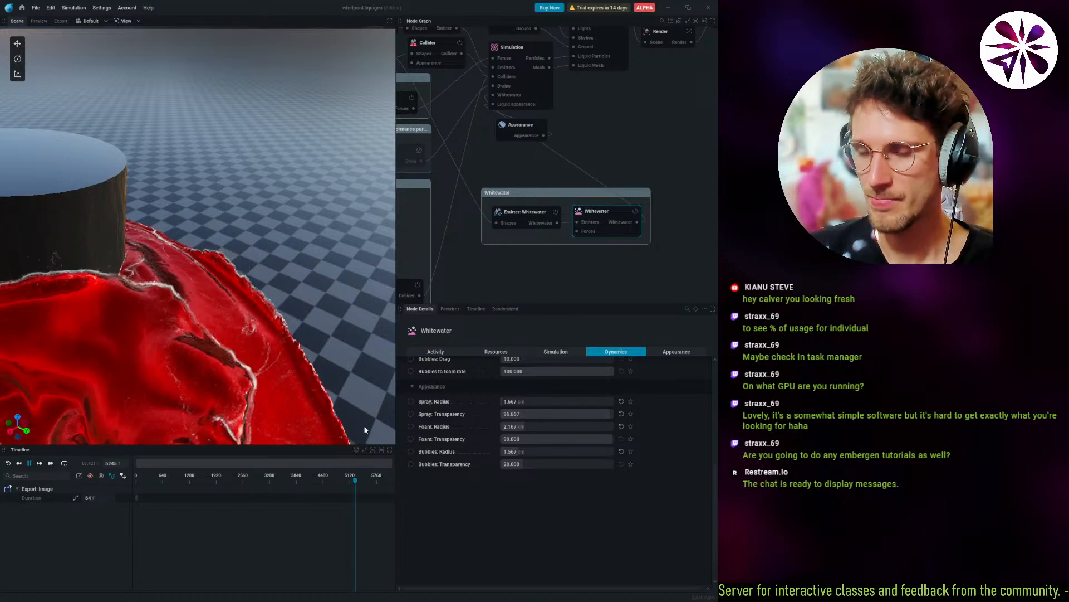
Examine the liquid's surface and whitewater from low angles around the large cylinder and the smaller colliders.
scroll(236, 246, up, 6)
middle_drag(236, 246, 157, 280)
drag(167, 312, 178, 260)
scroll(178, 259, down, 3)
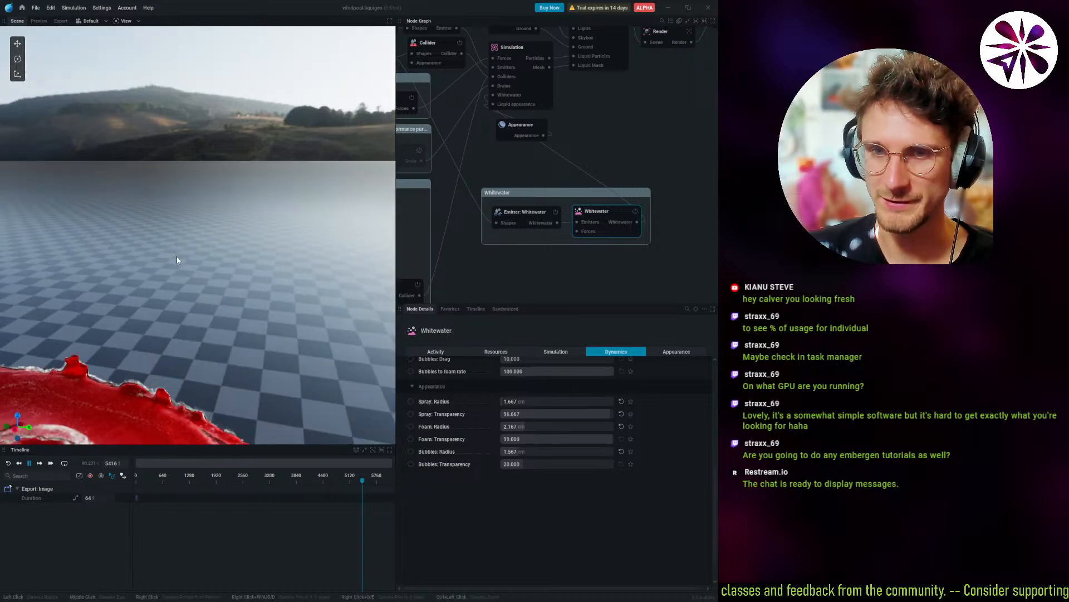
middle_drag(177, 259, 215, 153)
drag(184, 351, 134, 392)
middle_drag(56, 287, 135, 293)
drag(136, 293, 173, 273)
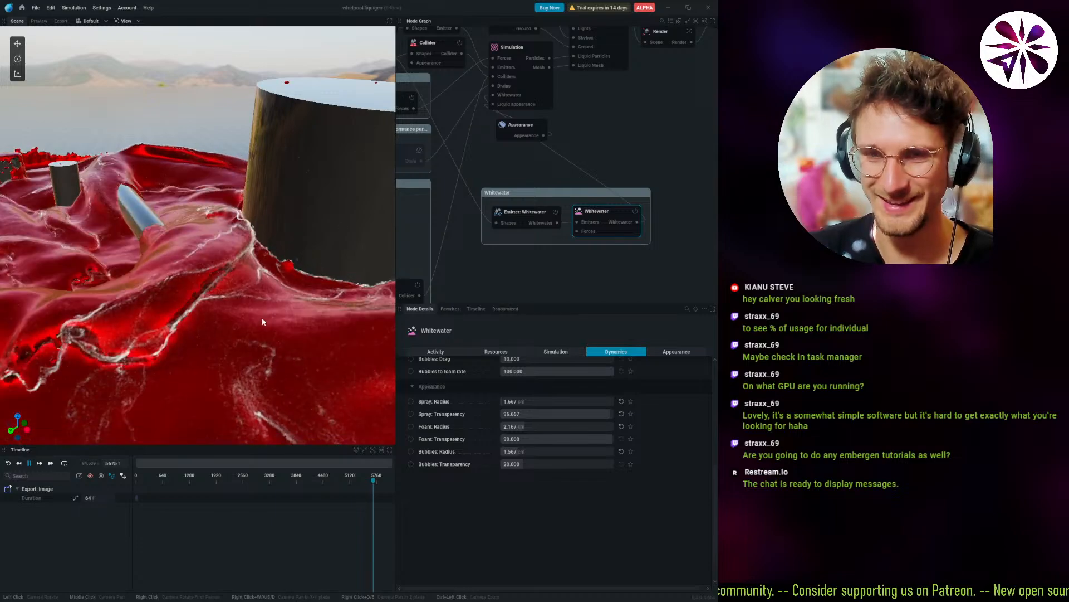
scroll(173, 262, down, 4)
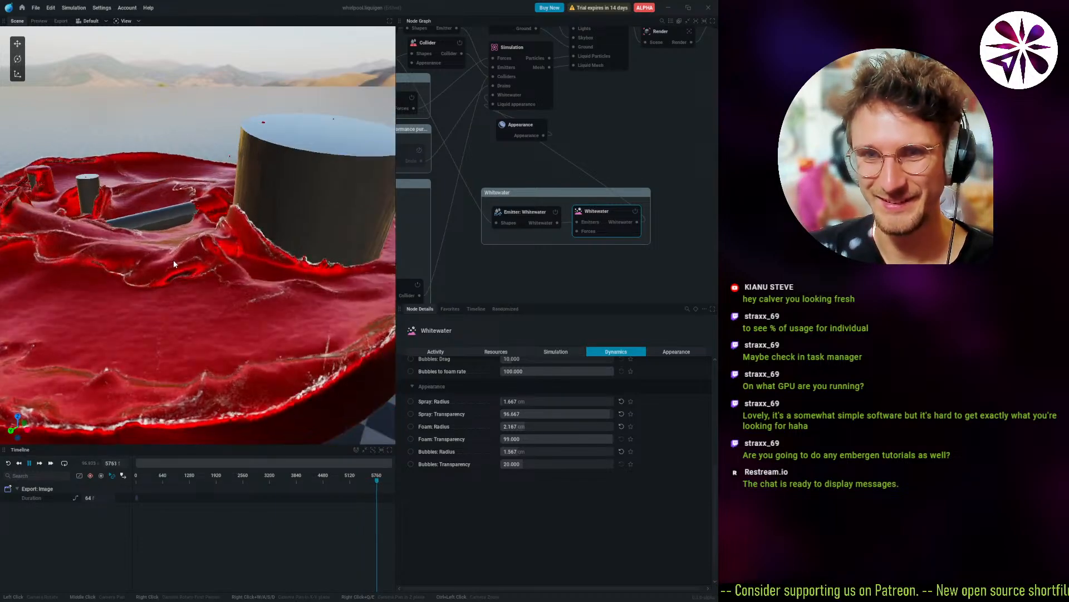
Examine the whirlpool project's node graph and the node types that can be added.
scroll(174, 262, down, 3)
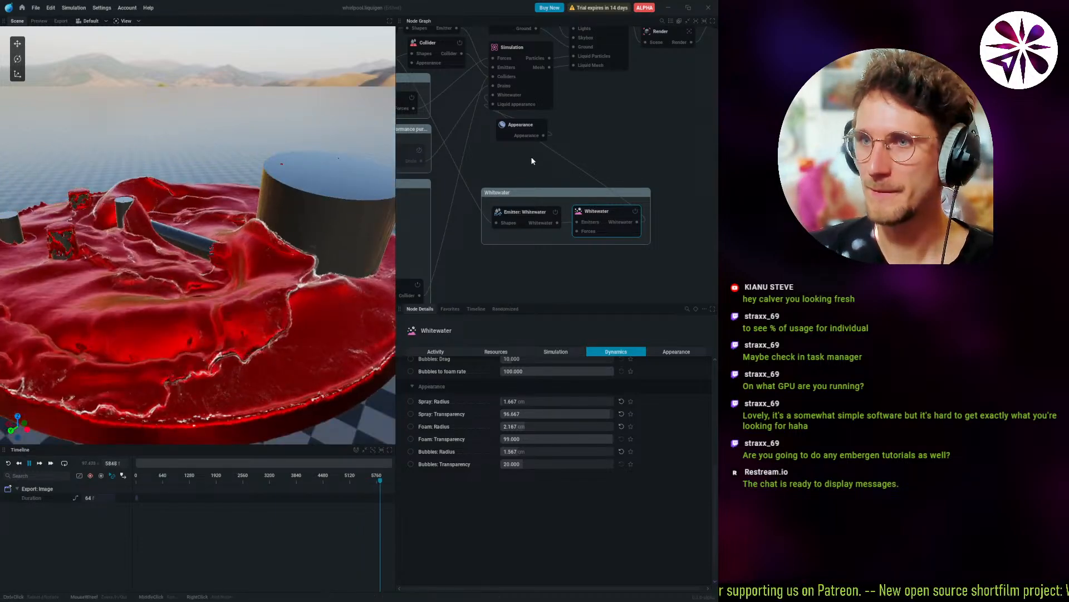
mouse_move(530, 157)
middle_down()
mouse_move(552, 238)
mouse_move(594, 173)
middle_up()
middle_drag(532, 226, 612, 244)
middle_drag(541, 250, 517, 217)
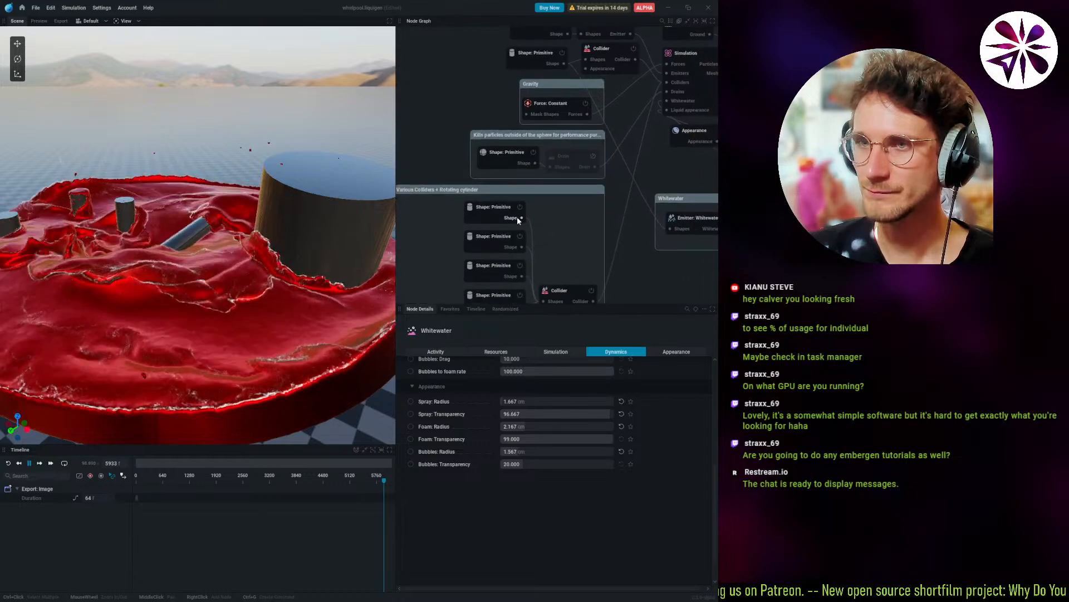
middle_drag(509, 167, 446, 218)
middle_drag(591, 161, 515, 178)
right_click(613, 196)
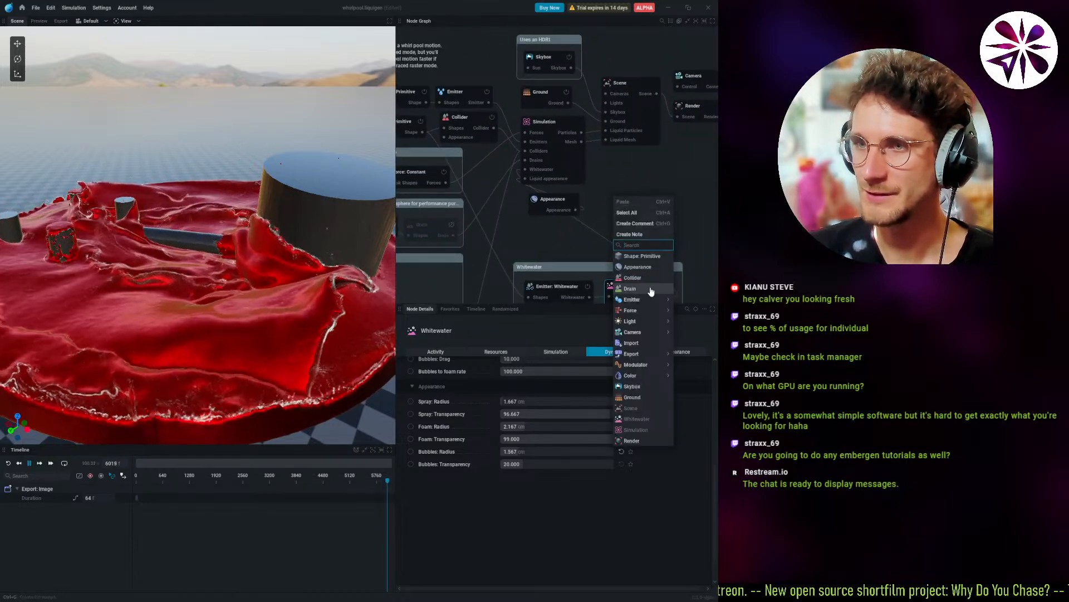
click(457, 53)
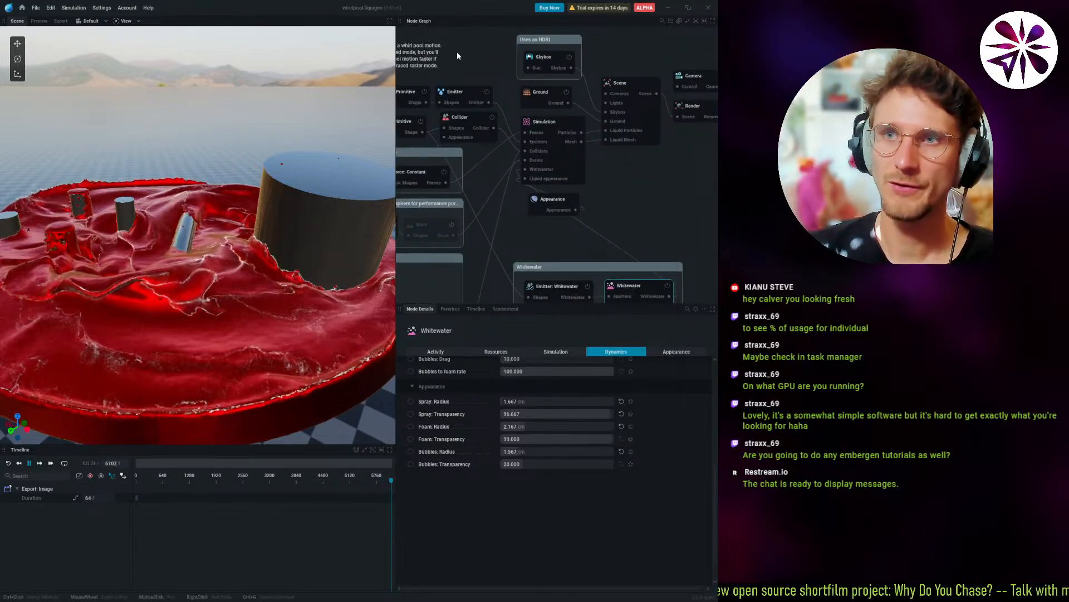
Create a new project and inspect its constant force node and the shape primitive feeding the collider.
click(22, 8)
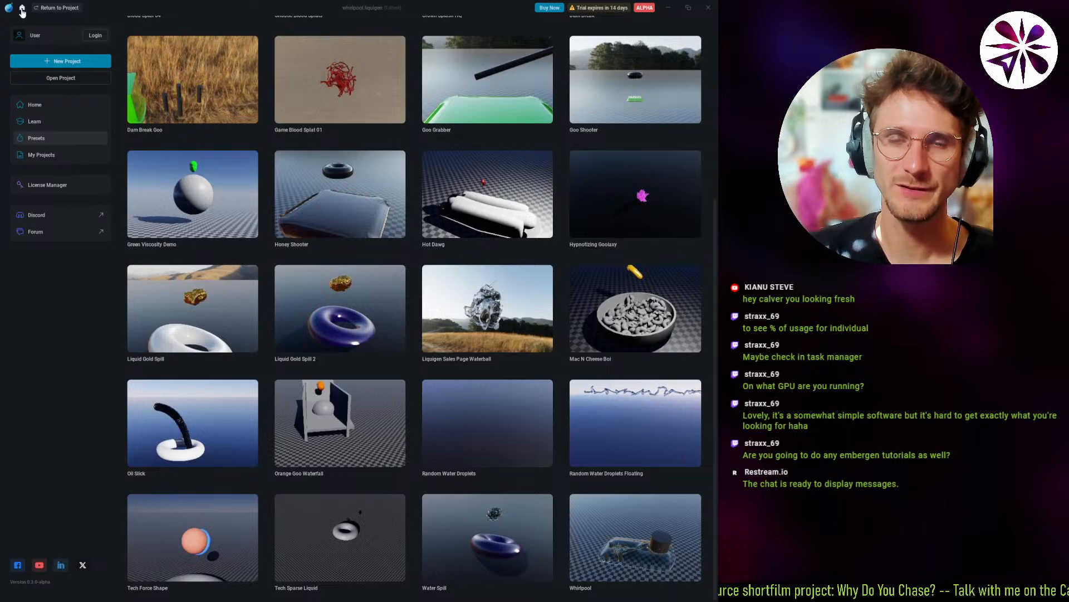
click(59, 63)
click(287, 329)
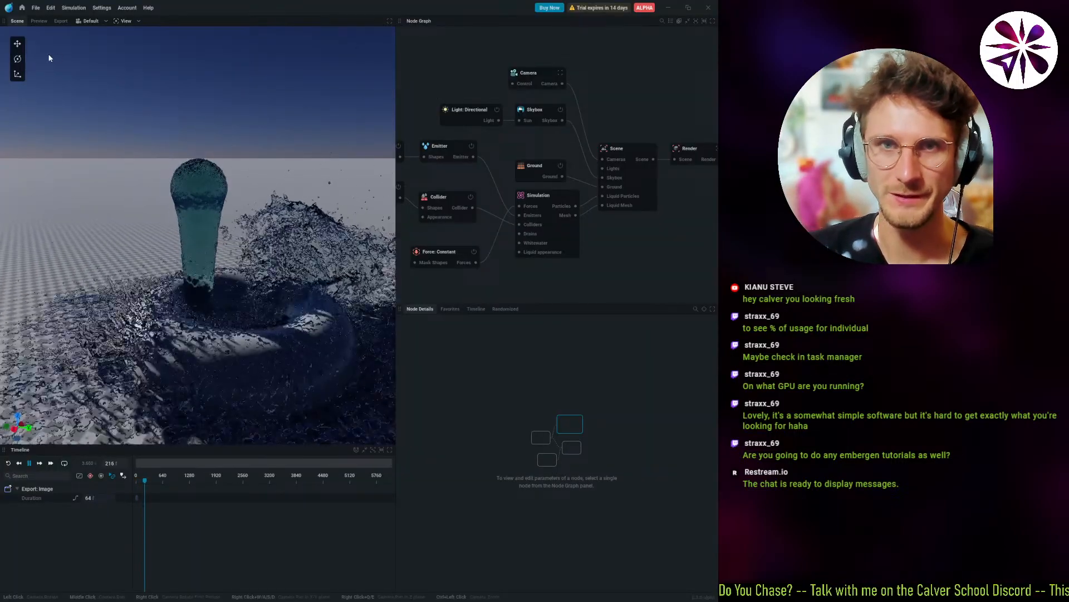
middle_drag(219, 268, 166, 199)
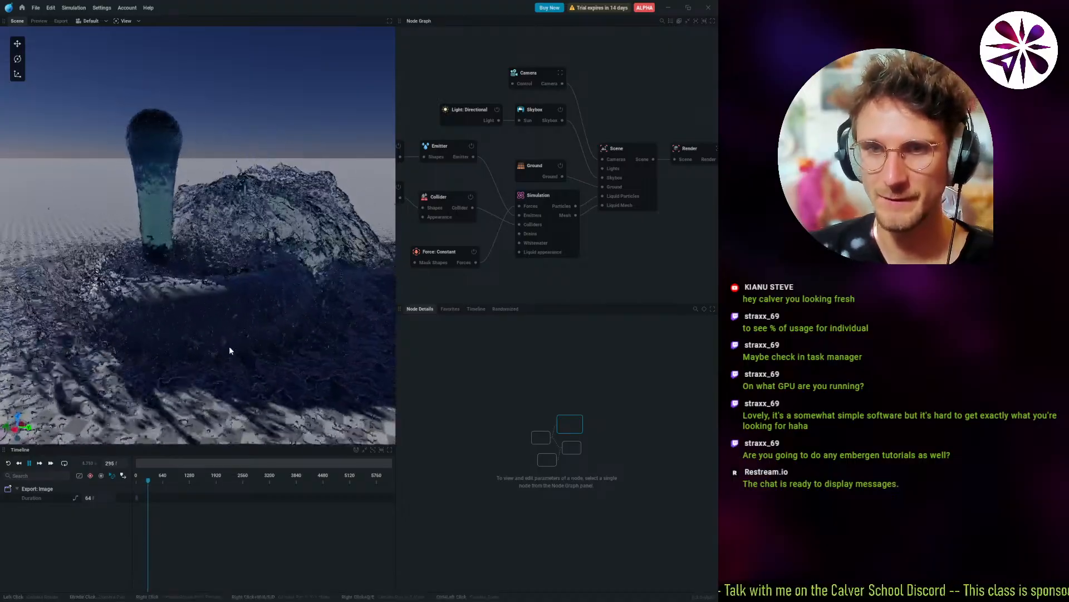
click(442, 251)
middle_drag(444, 231, 528, 241)
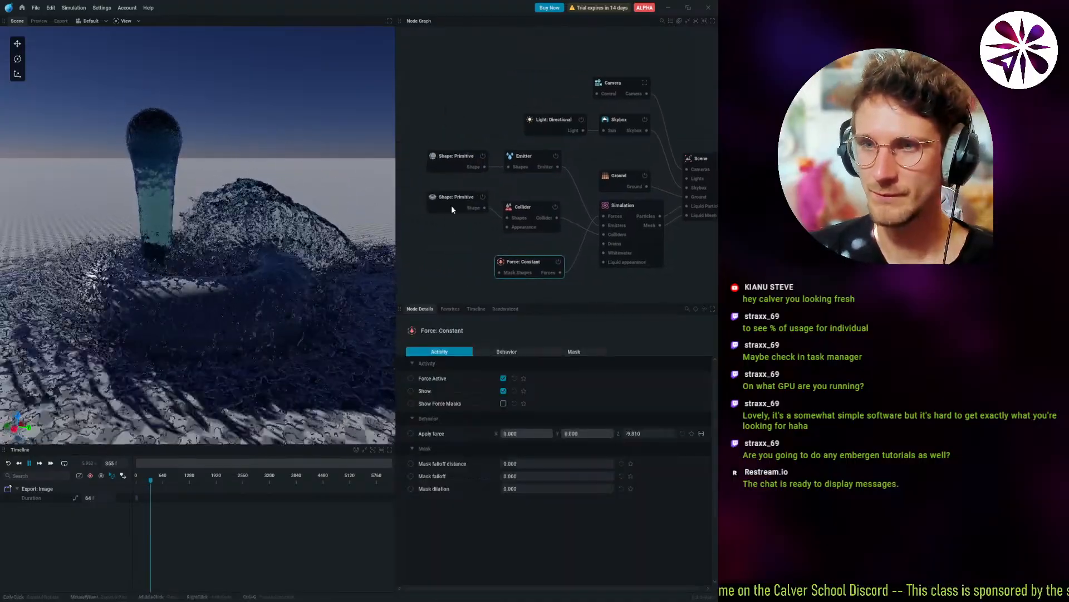
click(449, 195)
Browse the preset library and open the Hot Dawg preset.
click(22, 8)
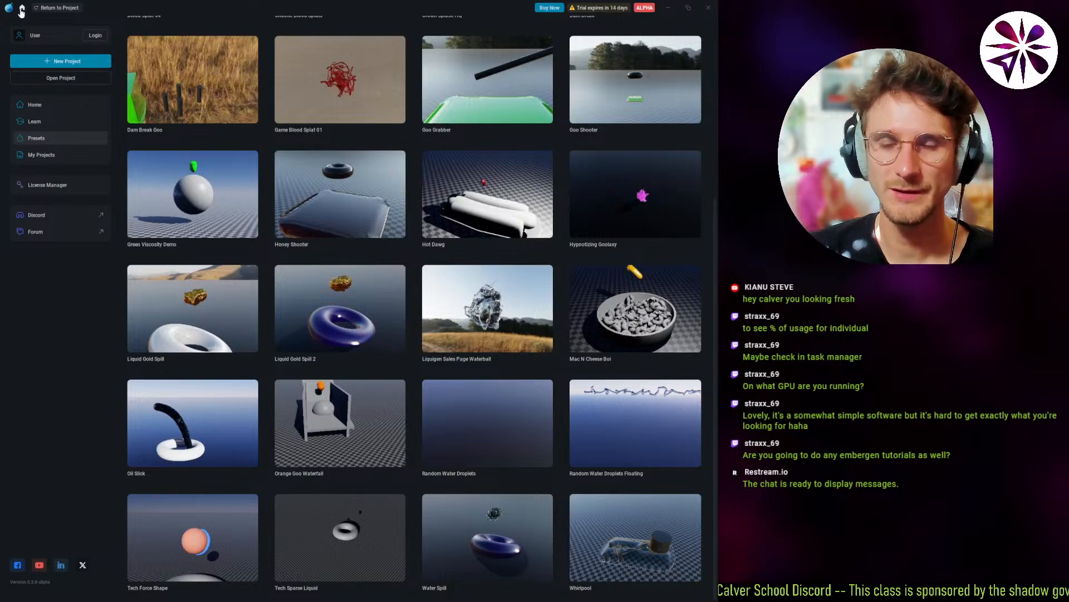
scroll(245, 255, up, 5)
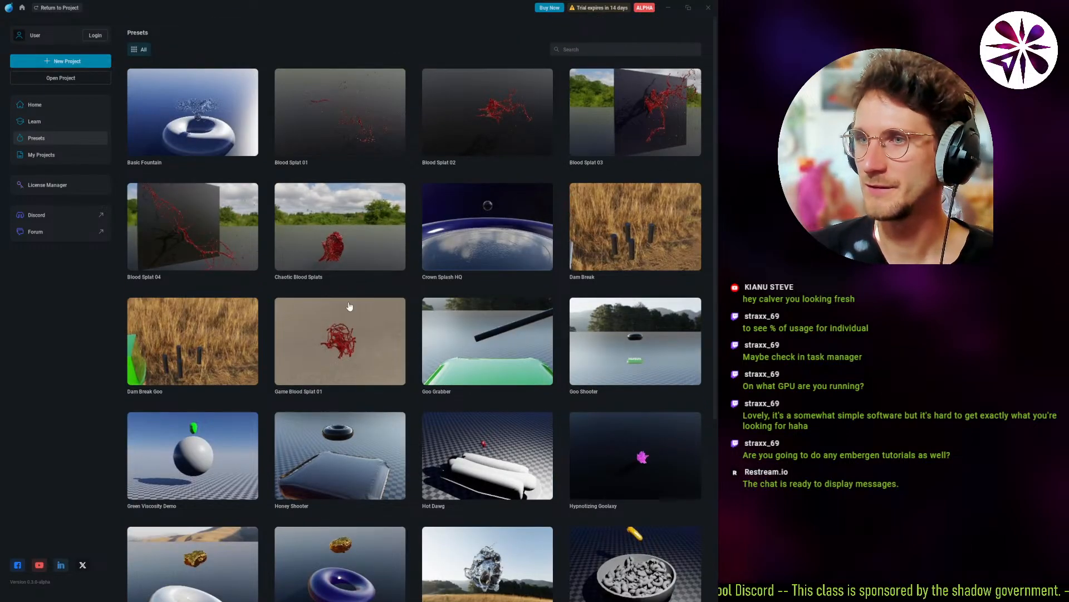
scroll(492, 355, down, 4)
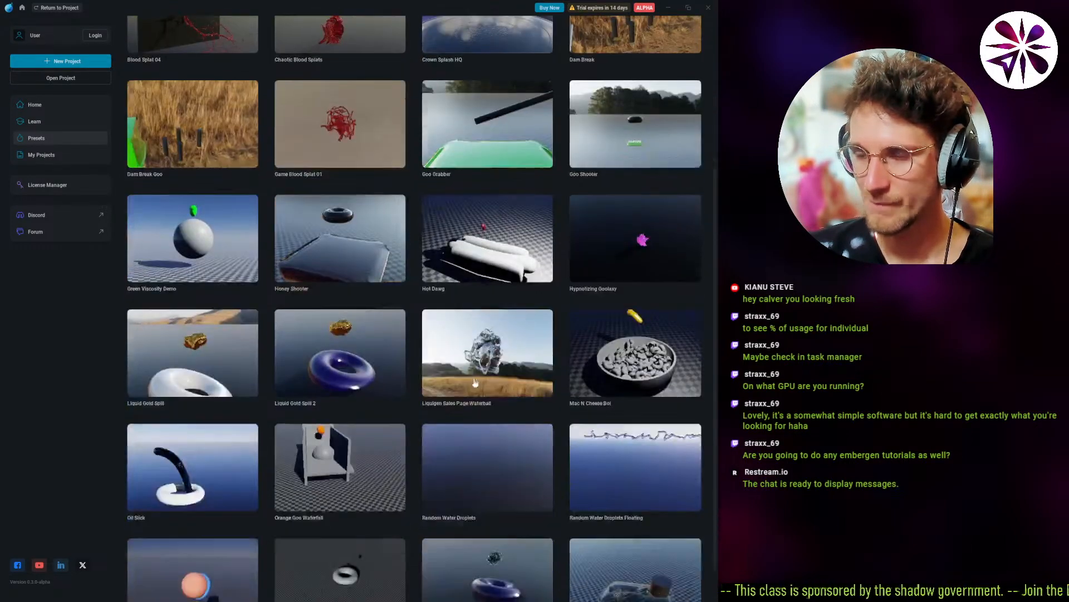
scroll(417, 342, up, 1)
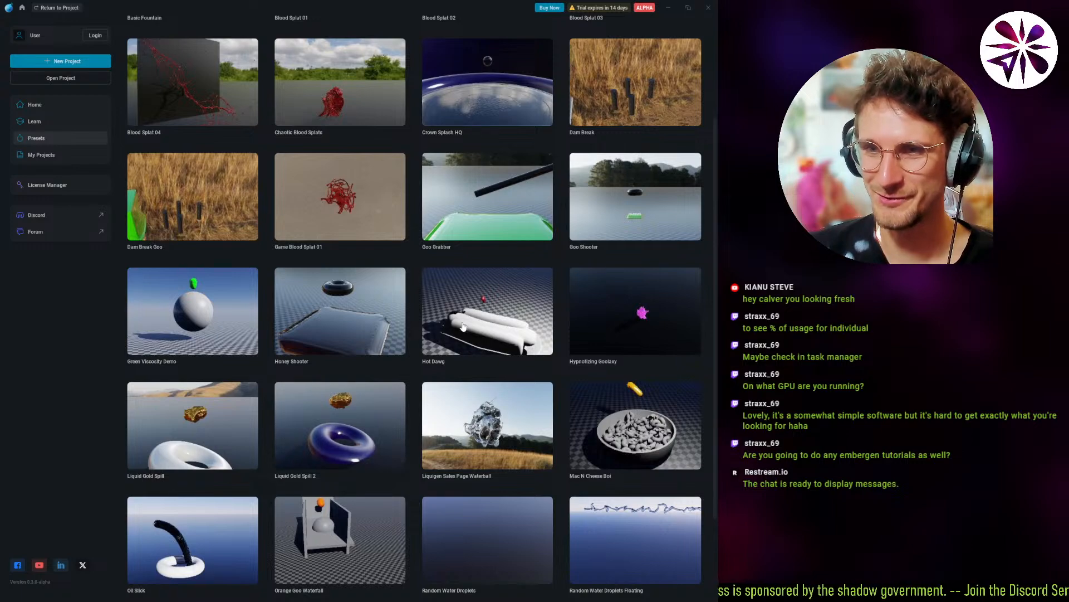
click(469, 325)
Set the Simulation node's voxel size to 0.050 m.
scroll(230, 328, up, 5)
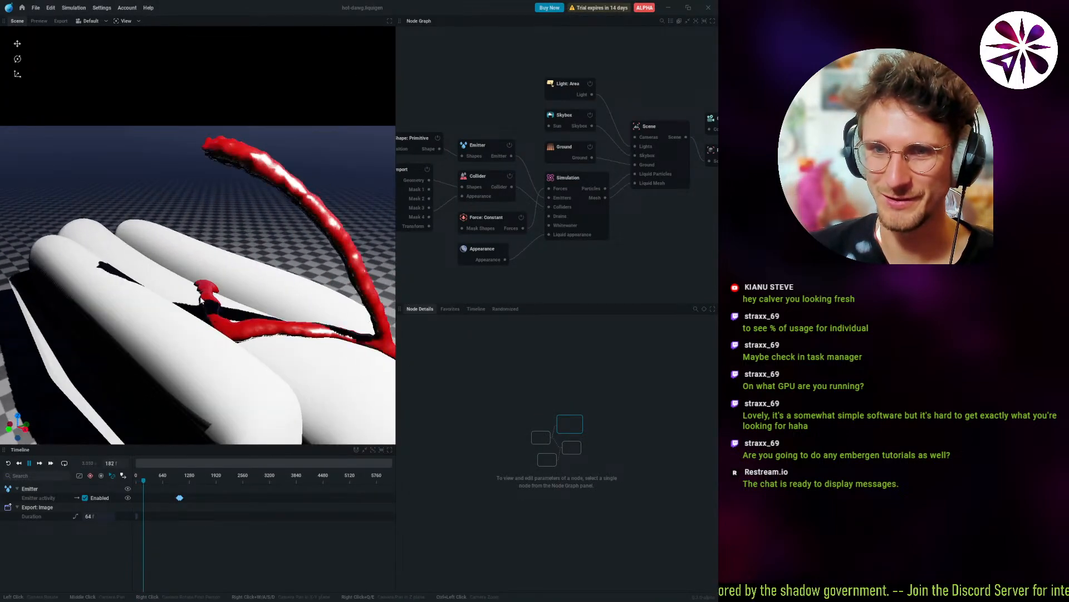
drag(230, 328, 208, 304)
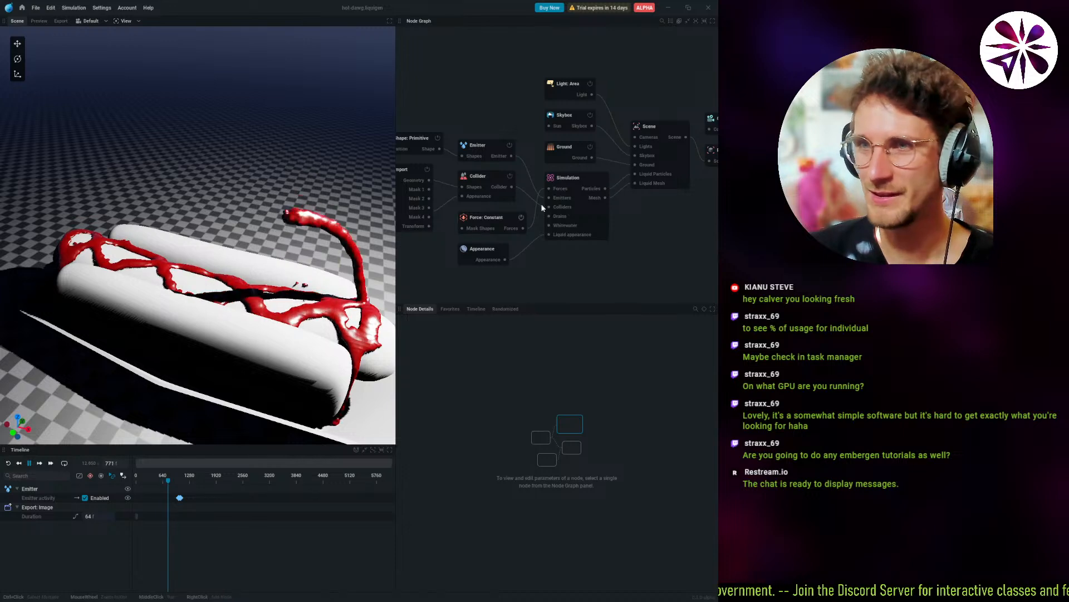
click(566, 179)
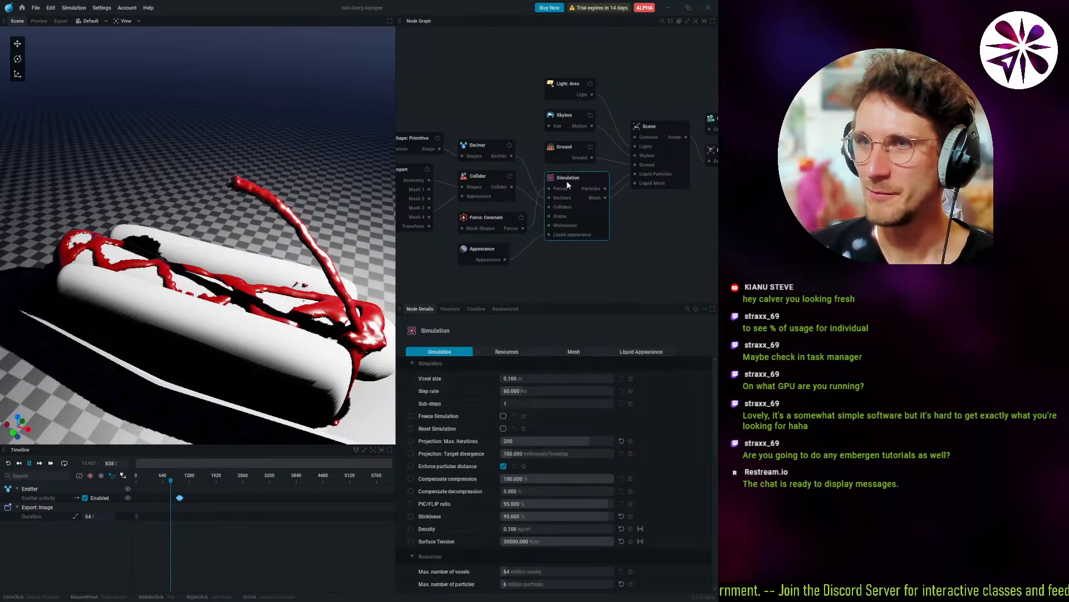
click(526, 378)
key(BackSpace)
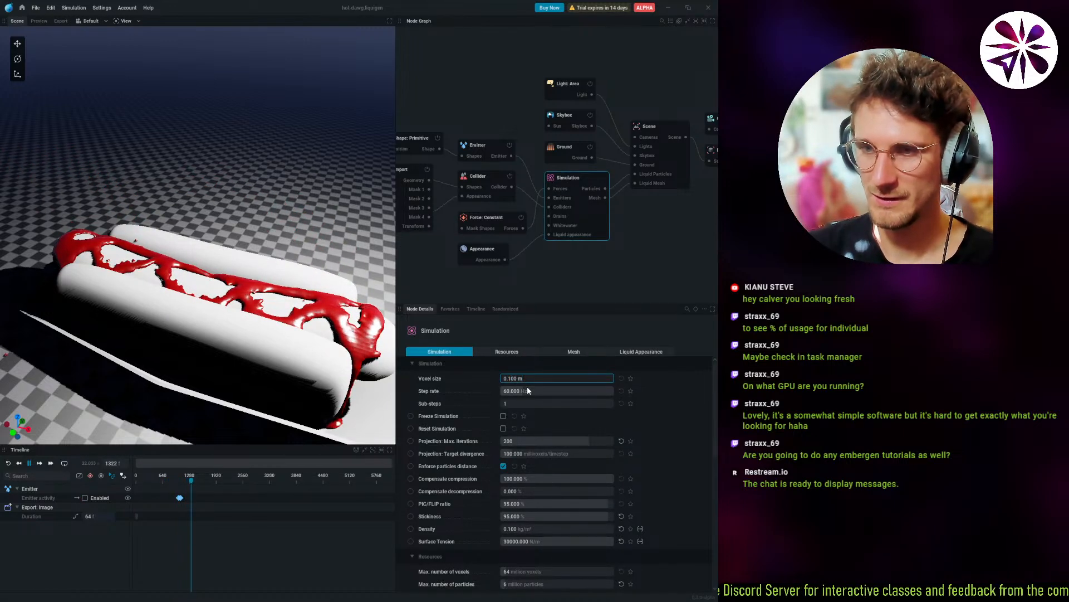
text(05)
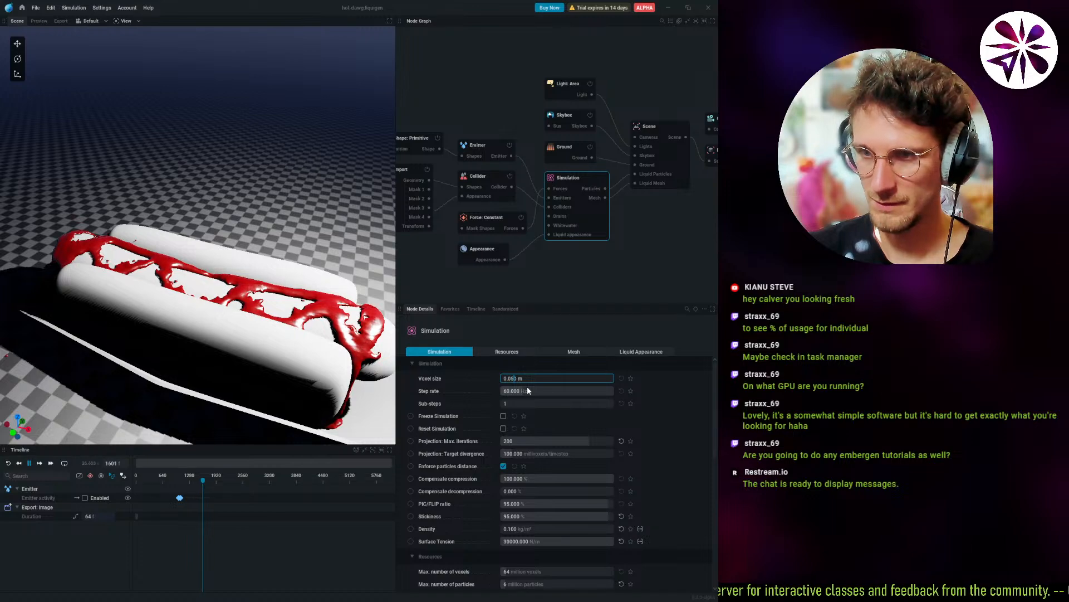
key(Return)
click(535, 418)
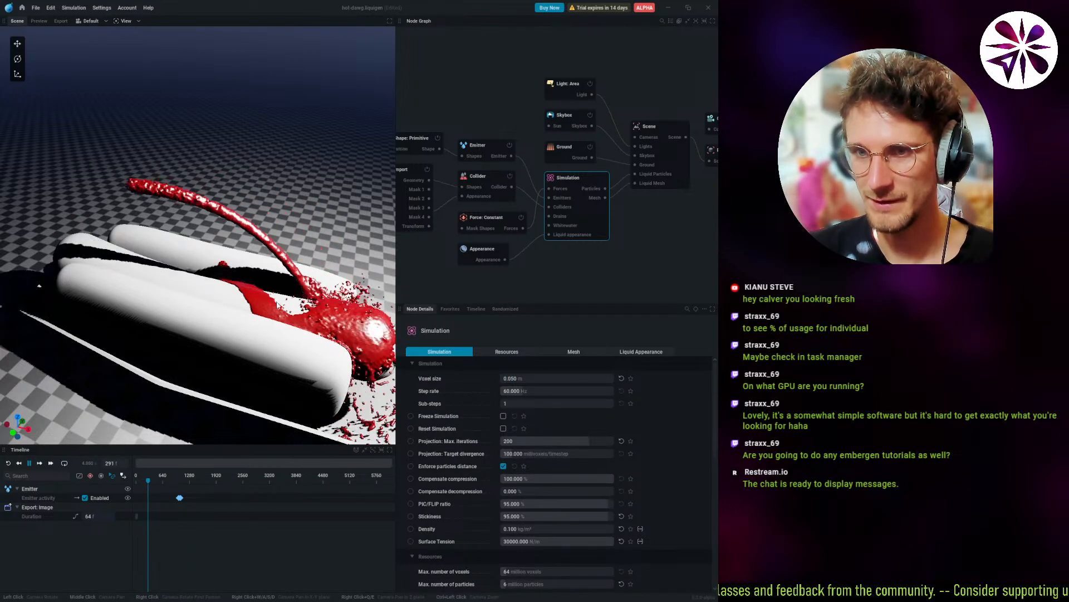
Set the simulation's PIC/FLIP ratio to 0% and restart the simulation.
drag(234, 240, 156, 237)
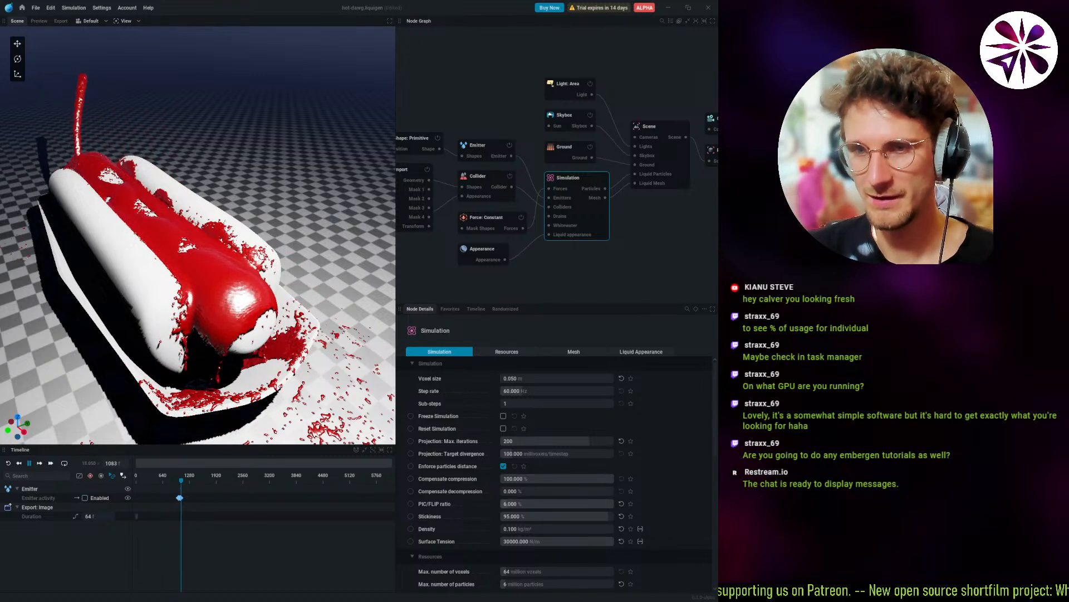
key(r)
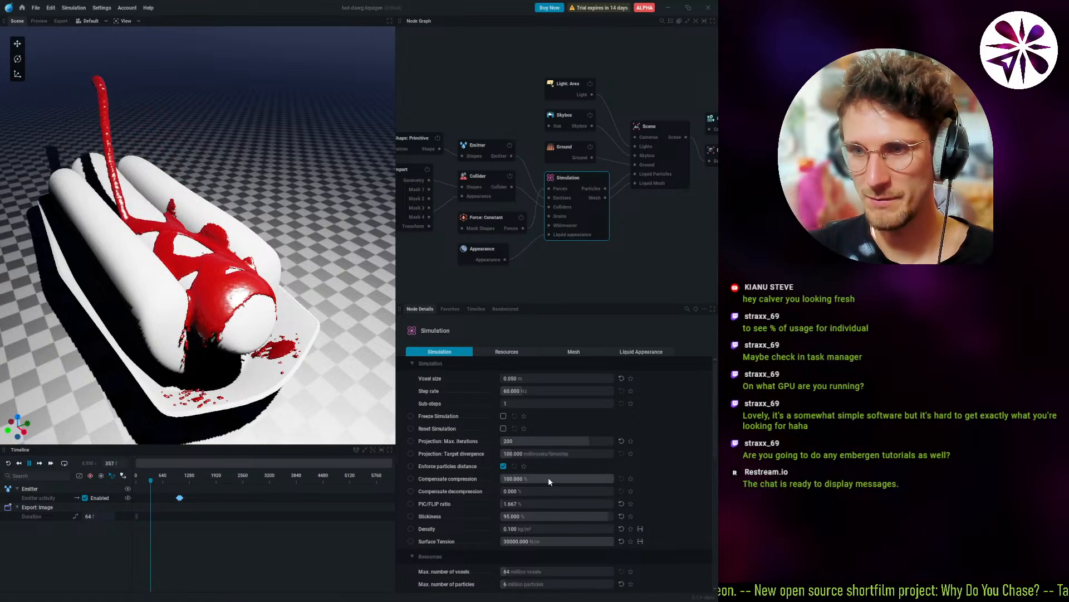
drag(542, 504, 89, 511)
key(r)
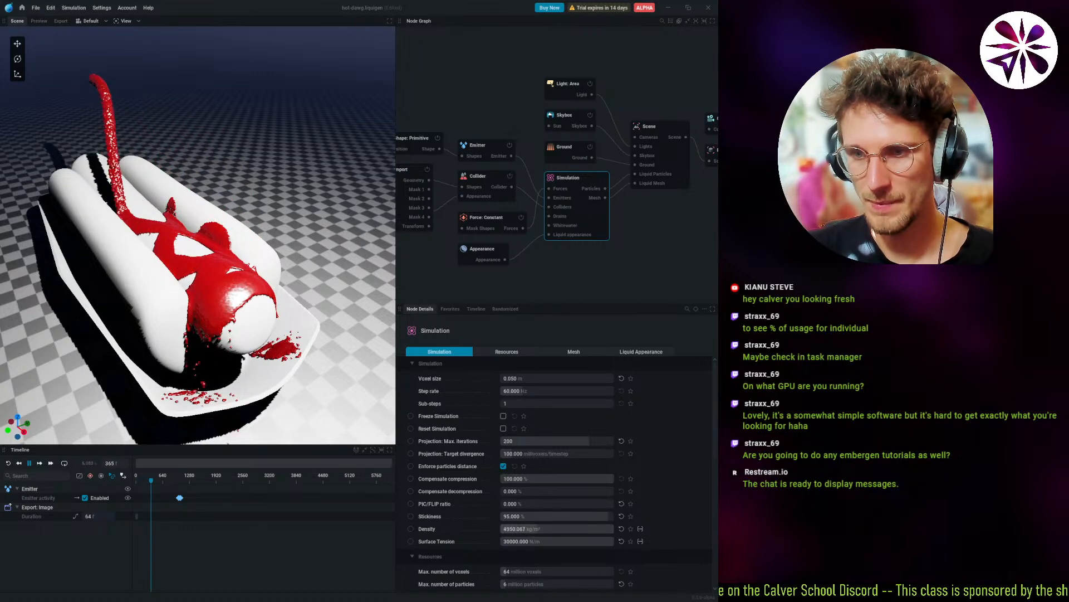
Restart the simulation, try a different surface tension for the liquid, and undo the change.
key(r)
drag(570, 543, 502, 543)
key(ctrl+z)
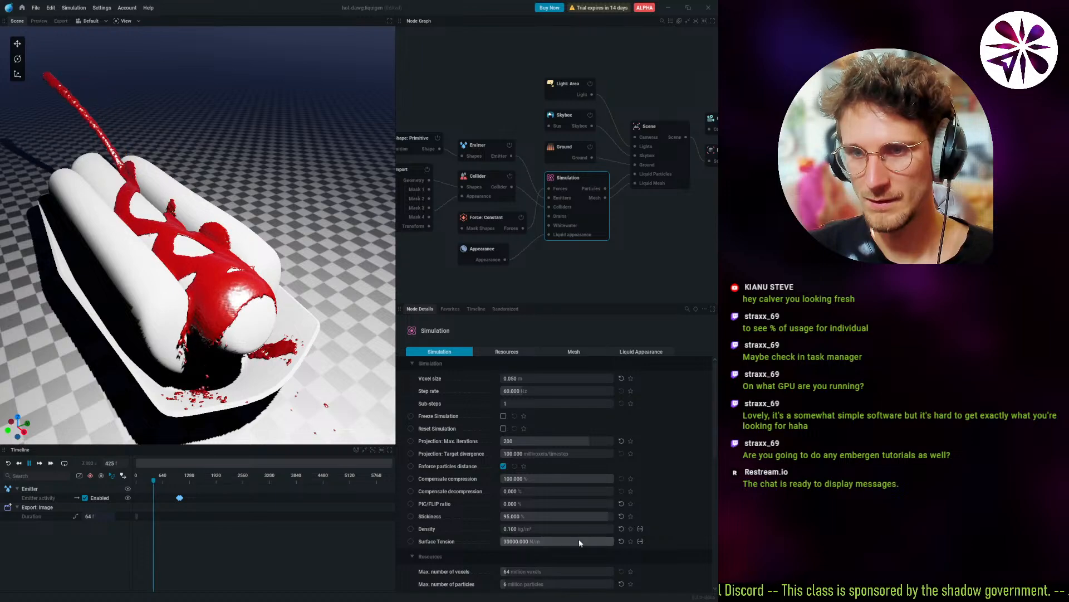
Try compensating decompression at 100%, return it to 0%, and restart the simulation.
scroll(480, 524, down, 1)
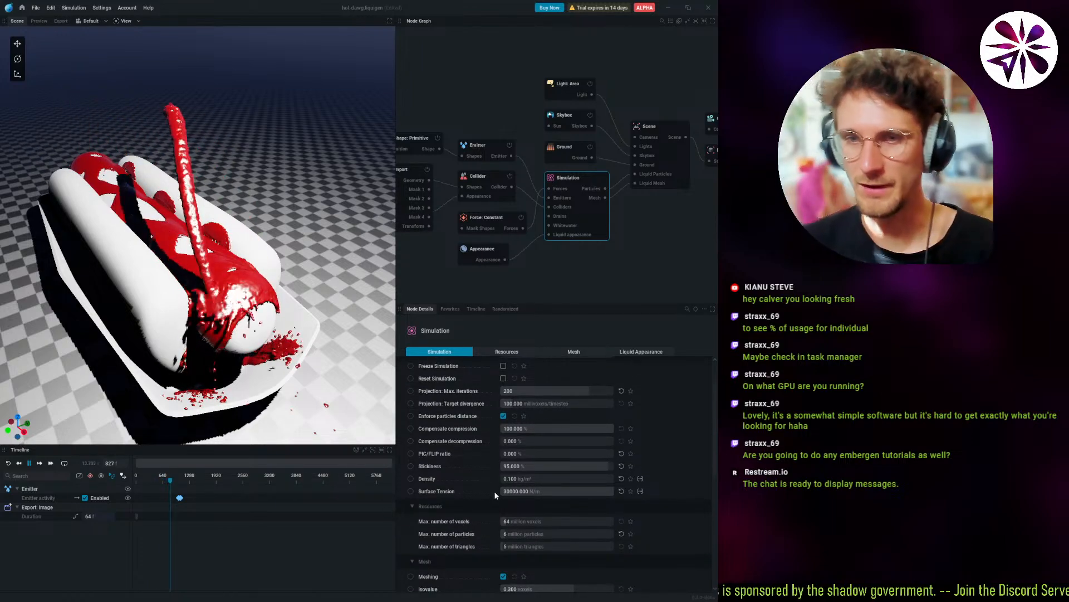
scroll(460, 493, down, 1)
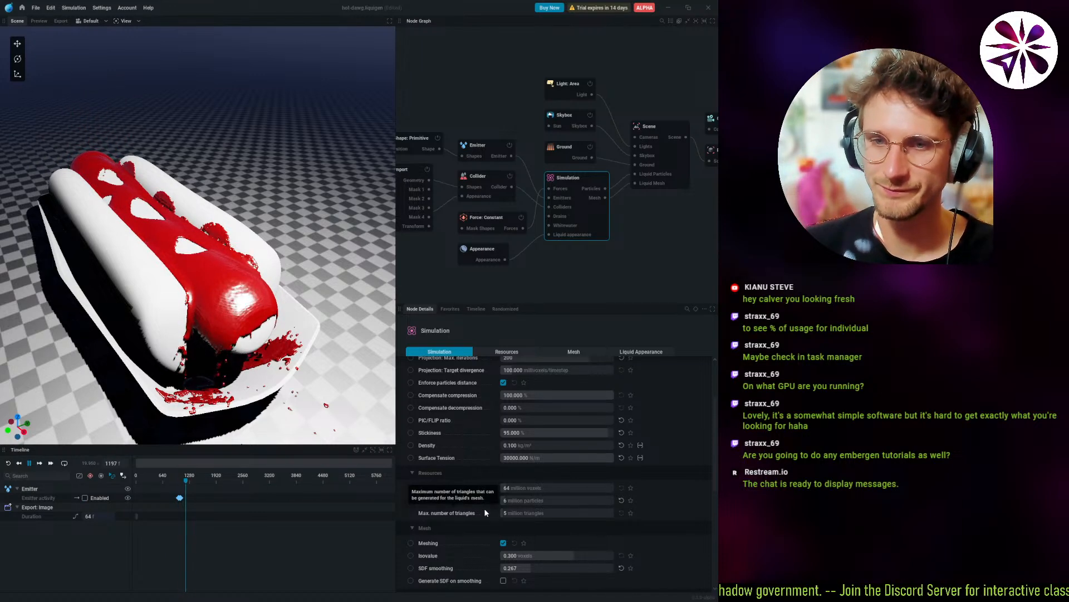
scroll(484, 509, up, 3)
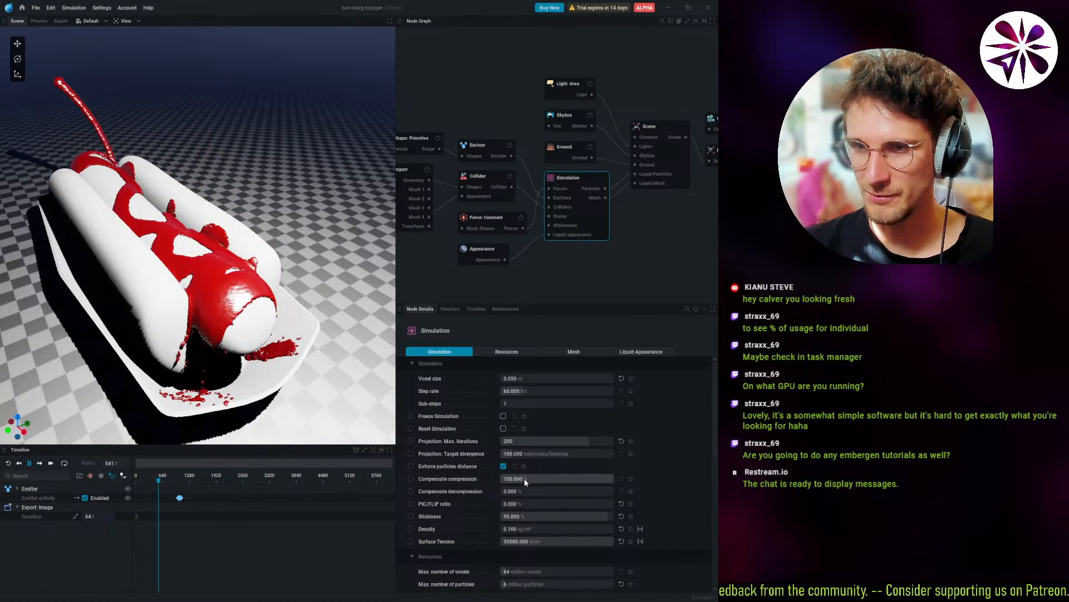
drag(524, 479, 613, 491)
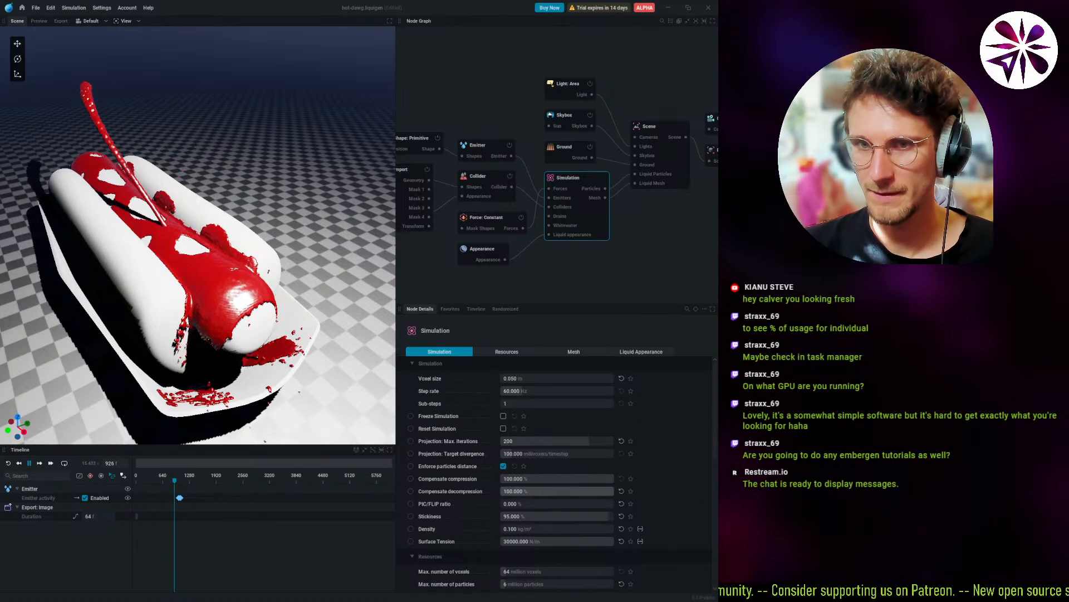
drag(547, 495, 501, 495)
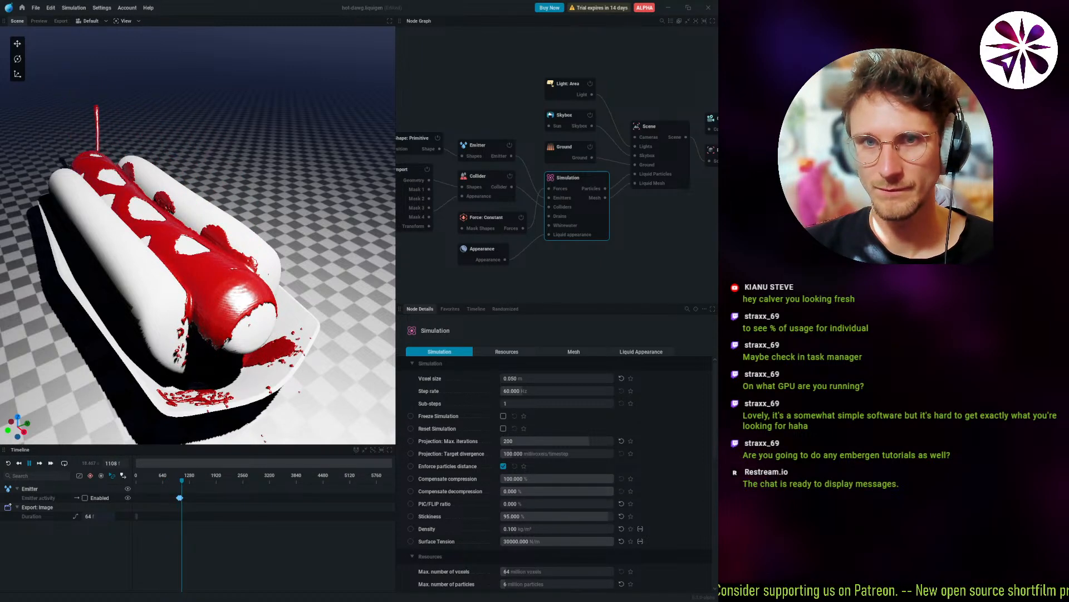
key(r)
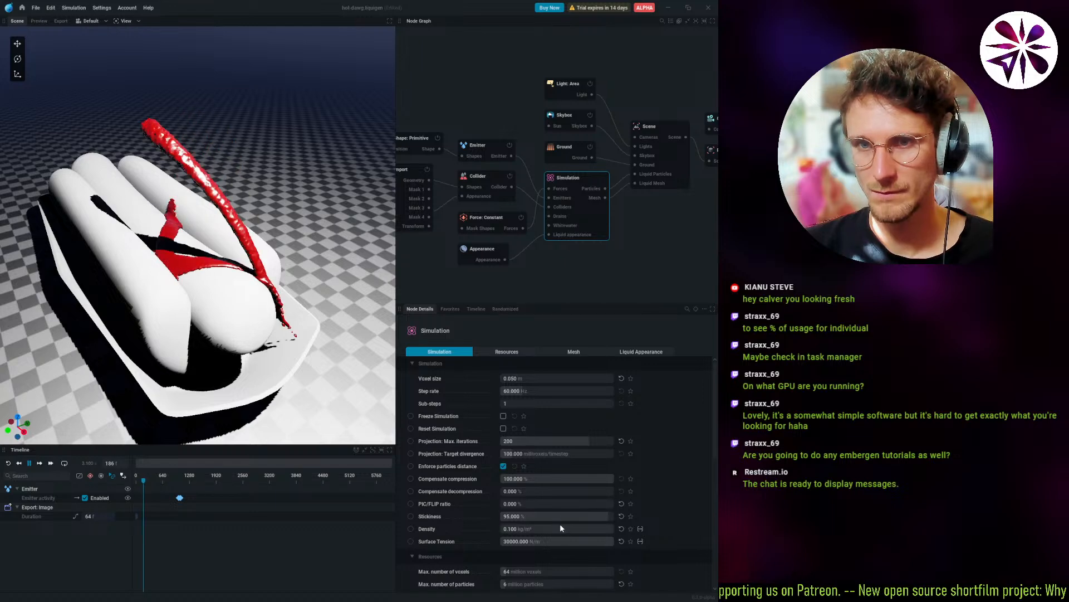
Set the liquid's stickiness to 100% and its surface tension to 3000000 N/m.
drag(529, 517, 563, 516)
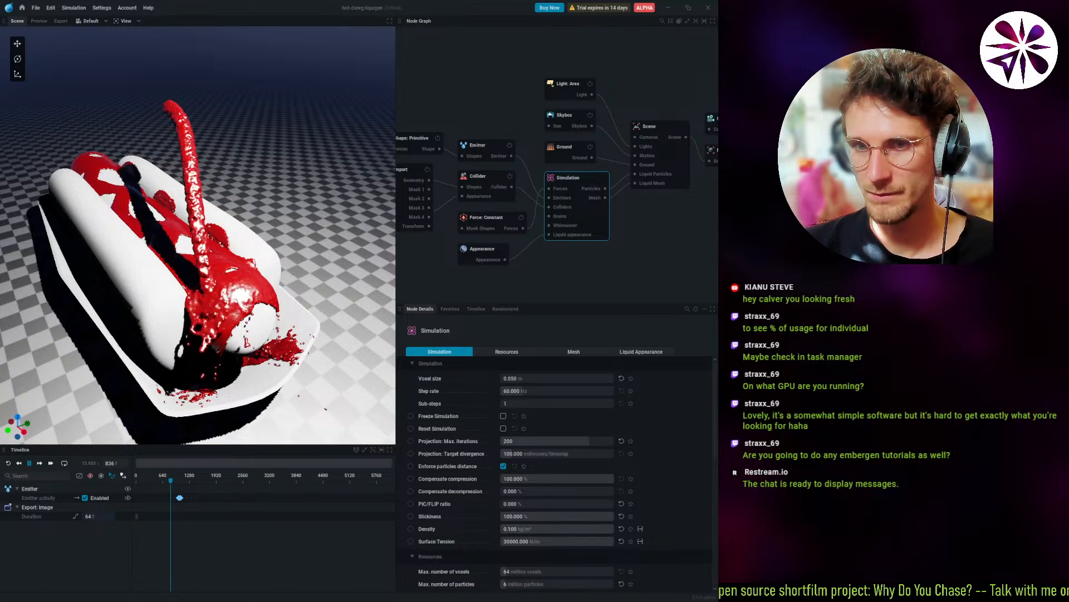
click(530, 540)
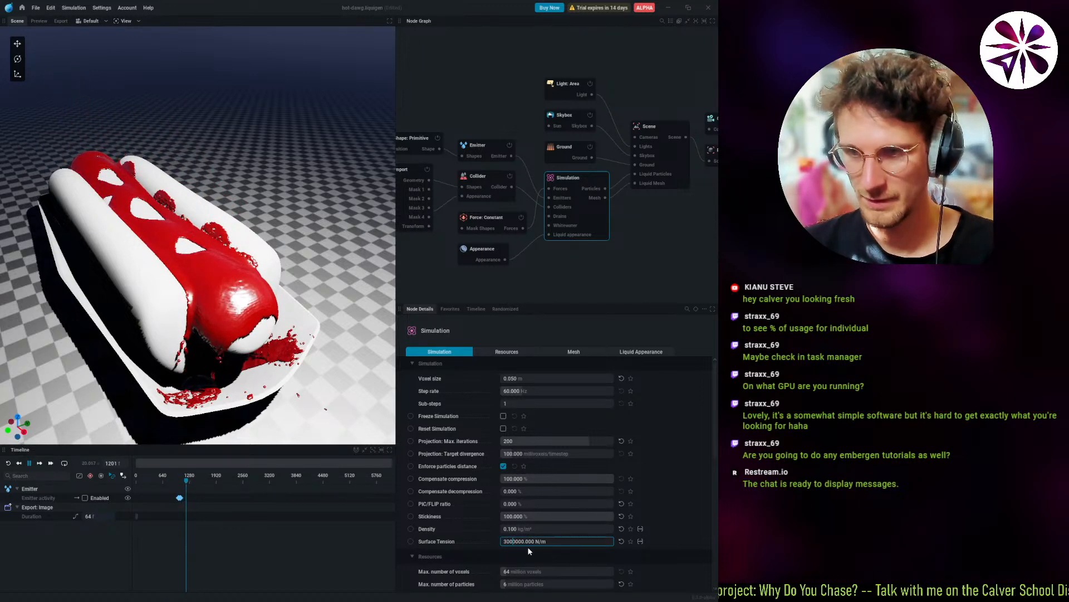
text(00)
key(Return)
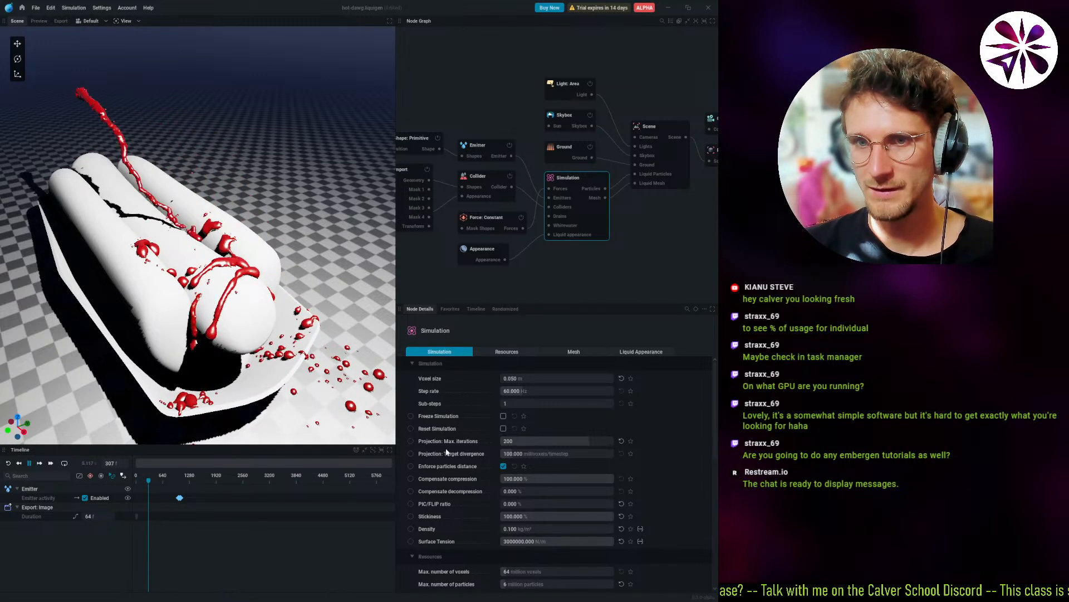
click(503, 465)
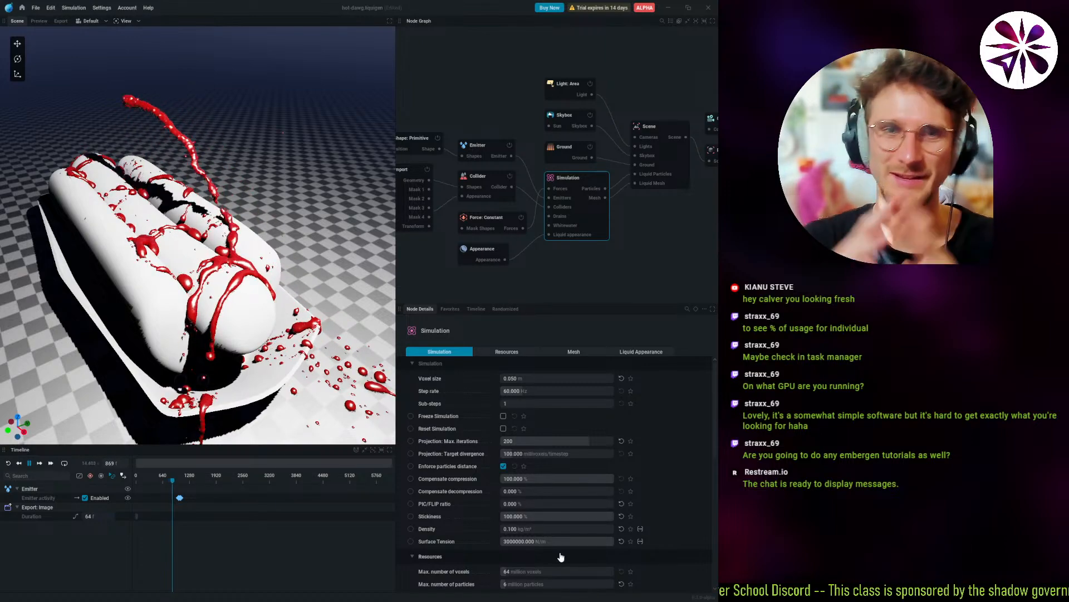
Set the mesh isovalue to 0.087 voxels and SDF smoothing to 0.400, and toggle Generate SDF on smoothing.
scroll(502, 536, down, 6)
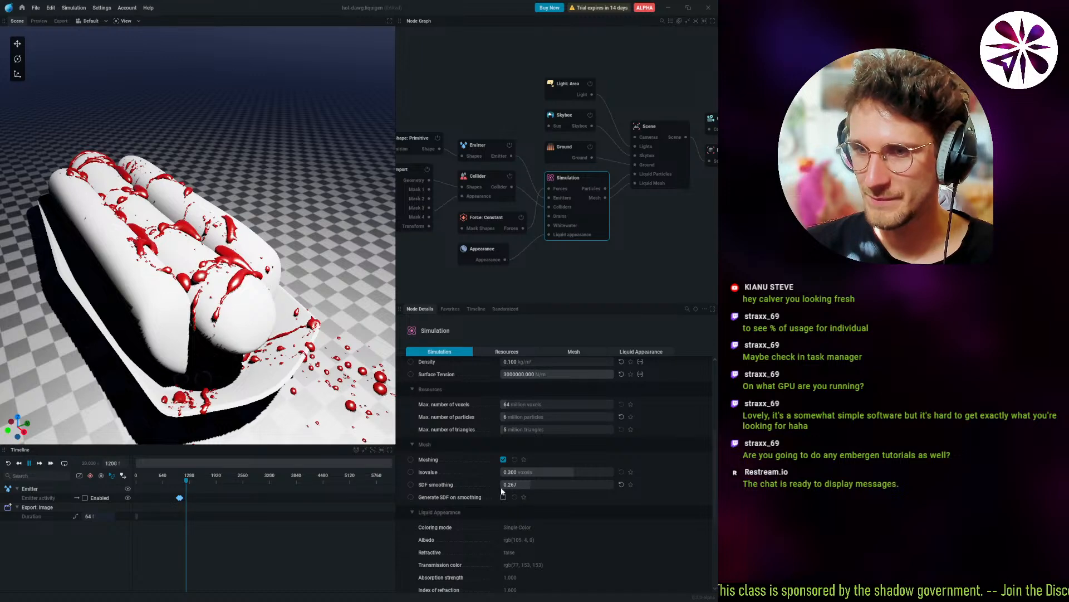
drag(549, 477, 613, 485)
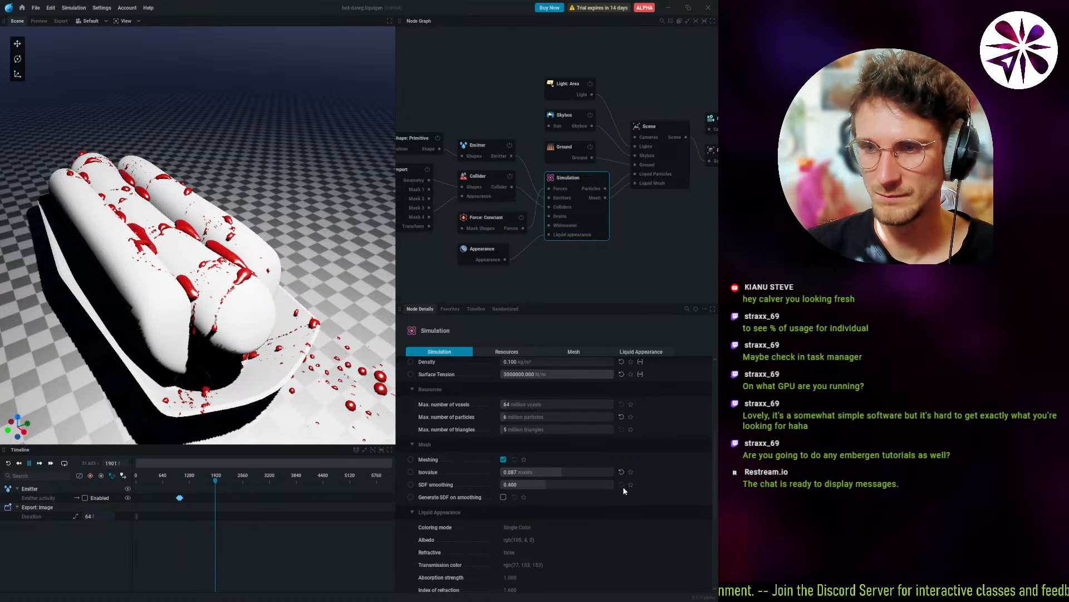
click(503, 498)
scroll(449, 487, up, 5)
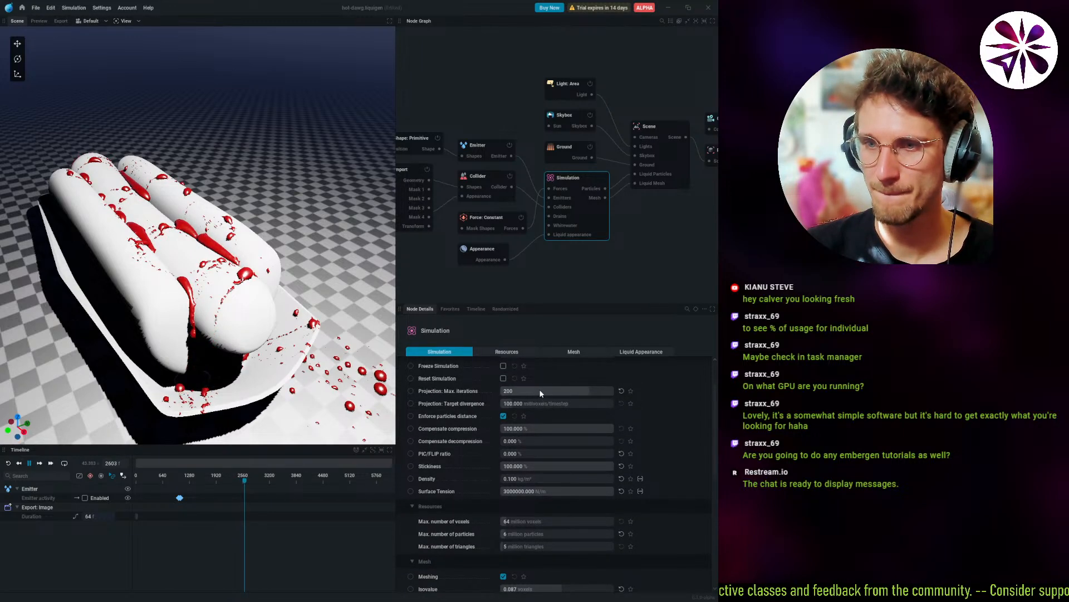
Restart the hot dog simulation by switching its reset option on and back off.
click(503, 378)
click(503, 378)
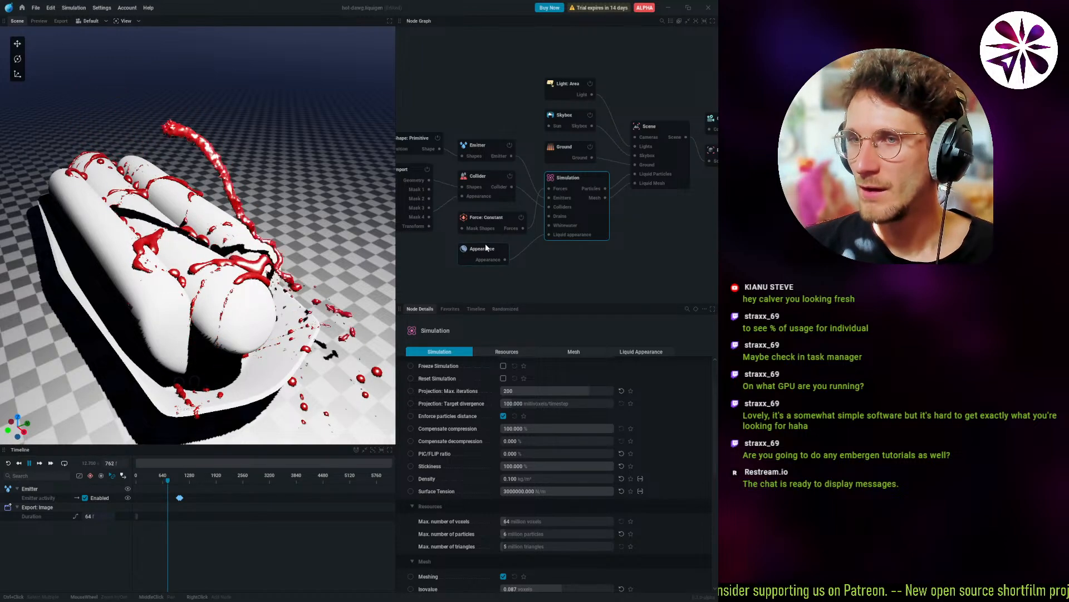
middle_drag(486, 243, 515, 245)
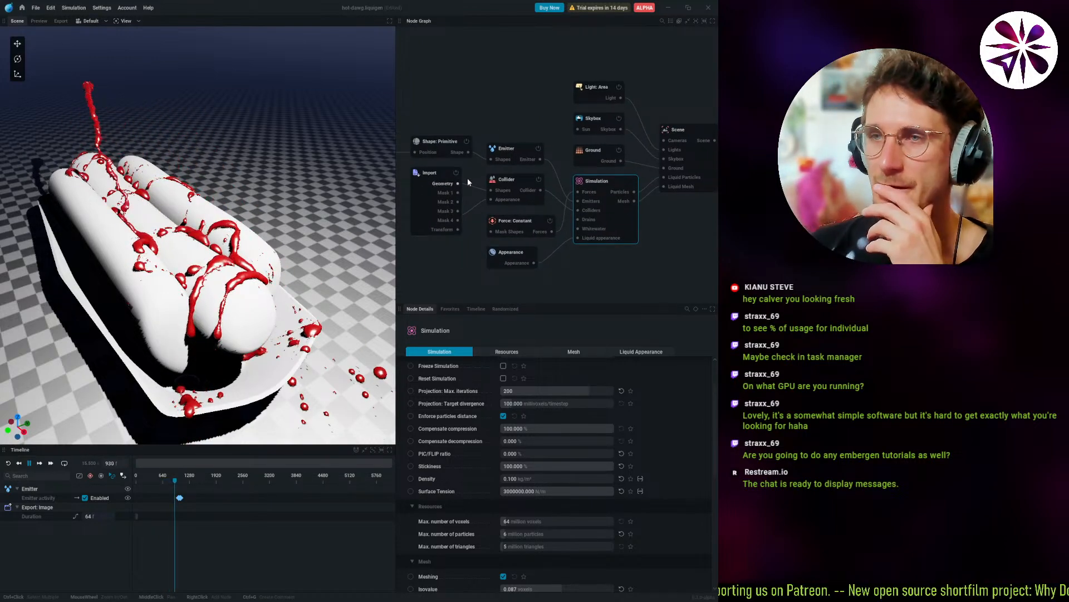
middle_drag(630, 214, 595, 219)
right_click(577, 265)
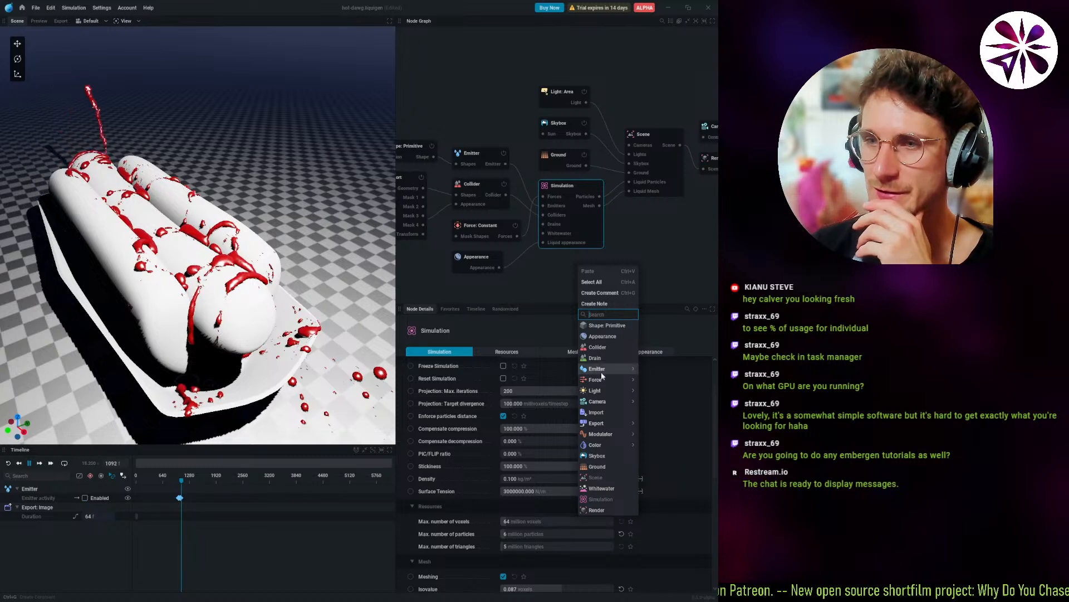
mouse_move(601, 444)
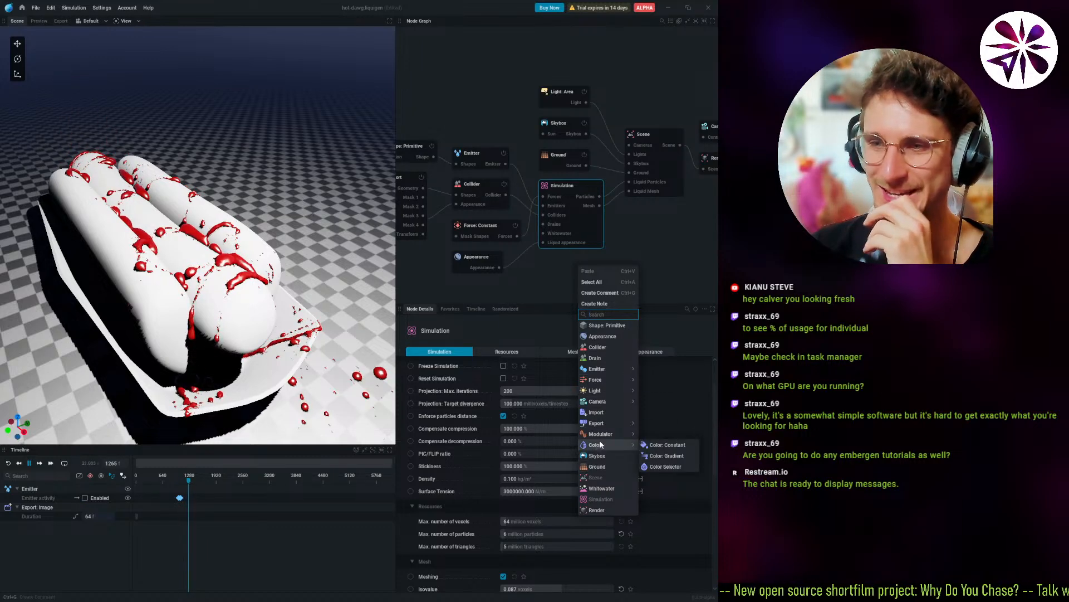
mouse_move(602, 382)
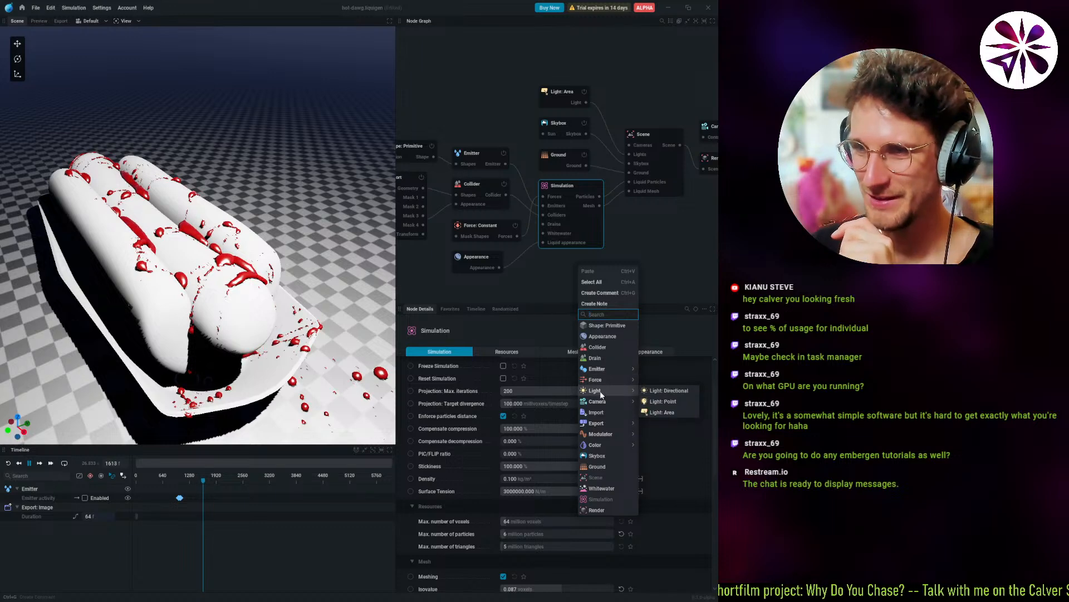
click(34, 21)
click(20, 21)
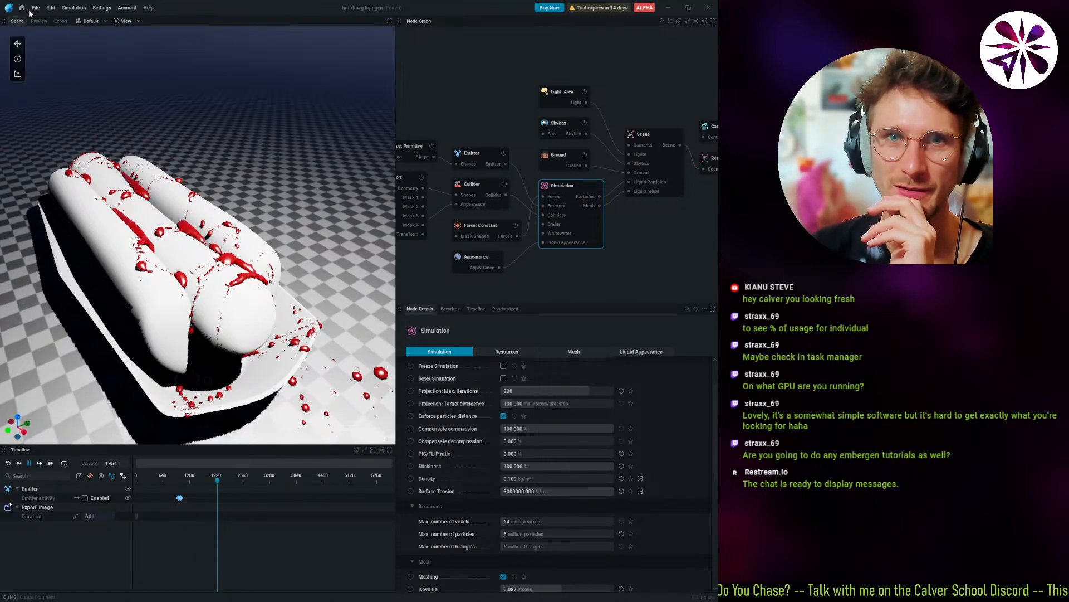
Open the Orange Goo Waterfall preset, discarding the current project's unsaved changes.
click(22, 8)
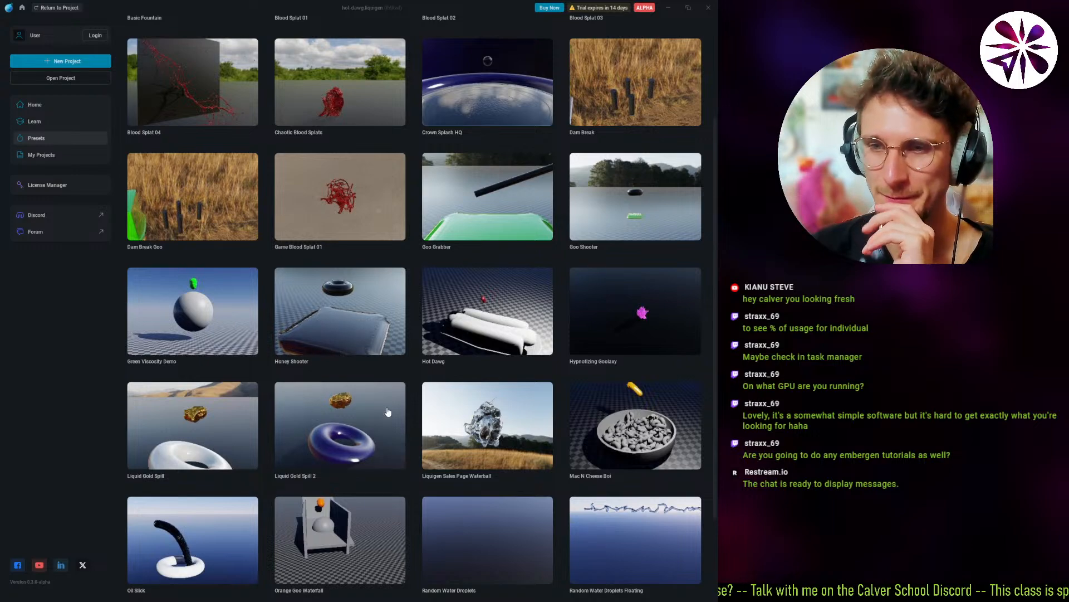
scroll(335, 431, down, 3)
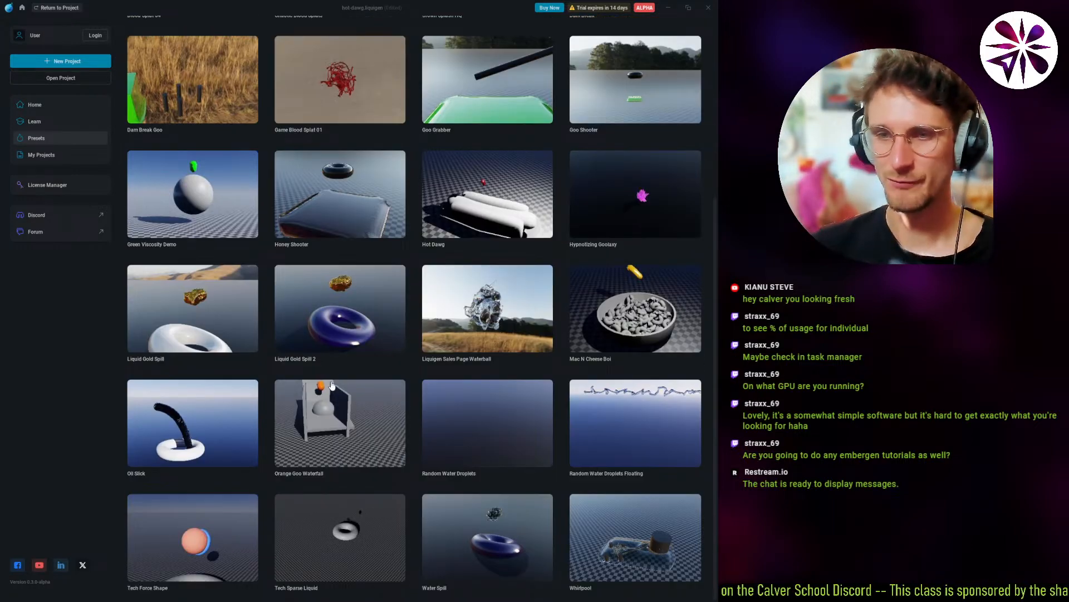
click(330, 423)
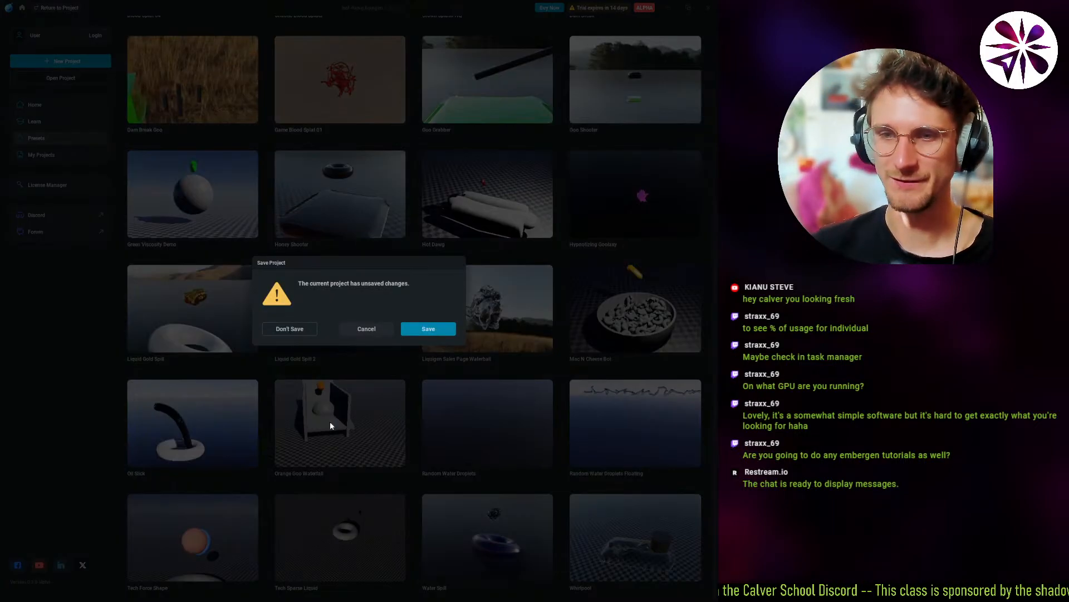
click(284, 329)
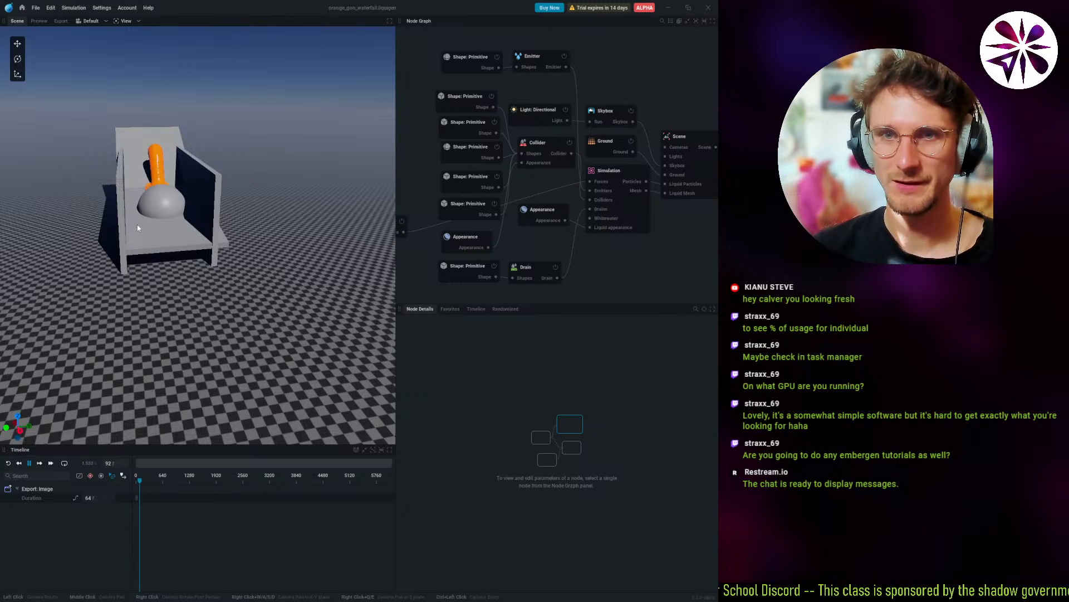
Examine up close how the orange goo pours from the emitter and flows around the sphere.
scroll(138, 228, up, 4)
middle_drag(138, 228, 178, 311)
scroll(178, 311, up, 2)
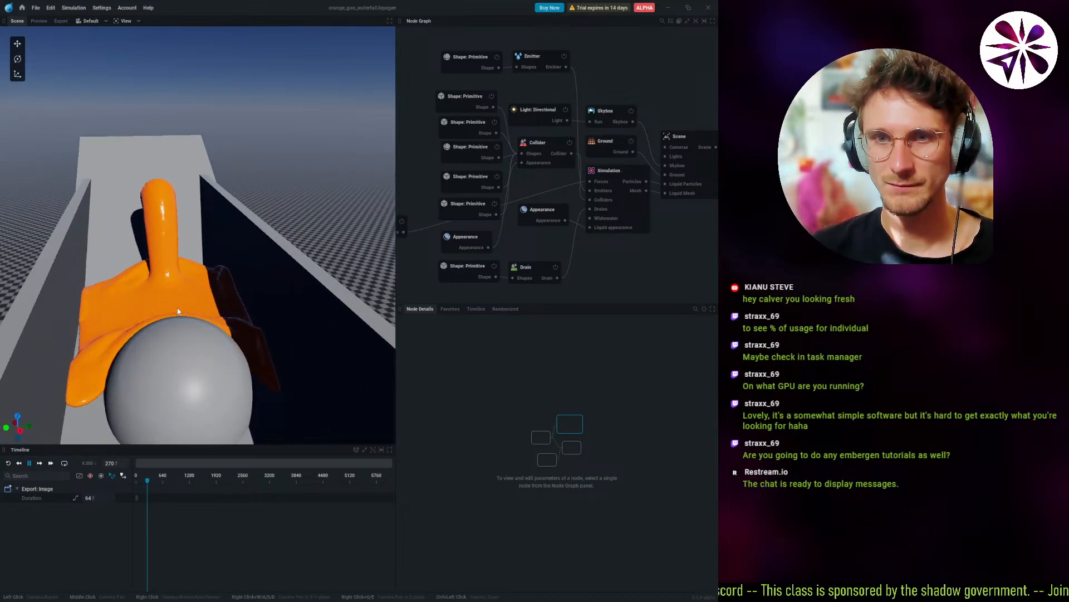
middle_drag(179, 406, 177, 313)
scroll(176, 313, up, 2)
drag(177, 312, 236, 318)
middle_drag(237, 318, 160, 201)
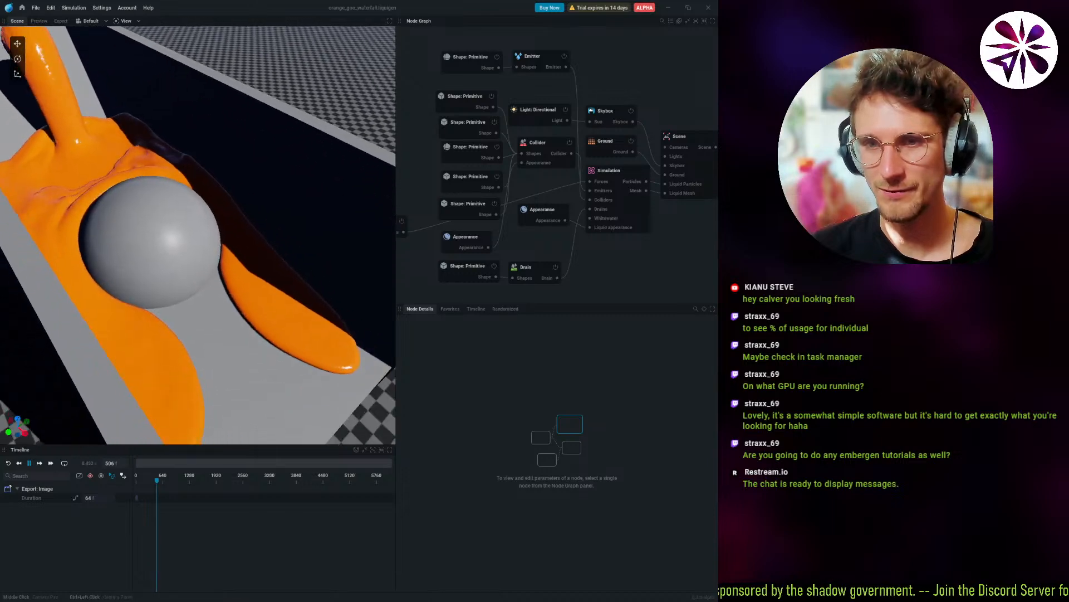
middle_drag(234, 360, 232, 339)
middle_drag(158, 134, 201, 291)
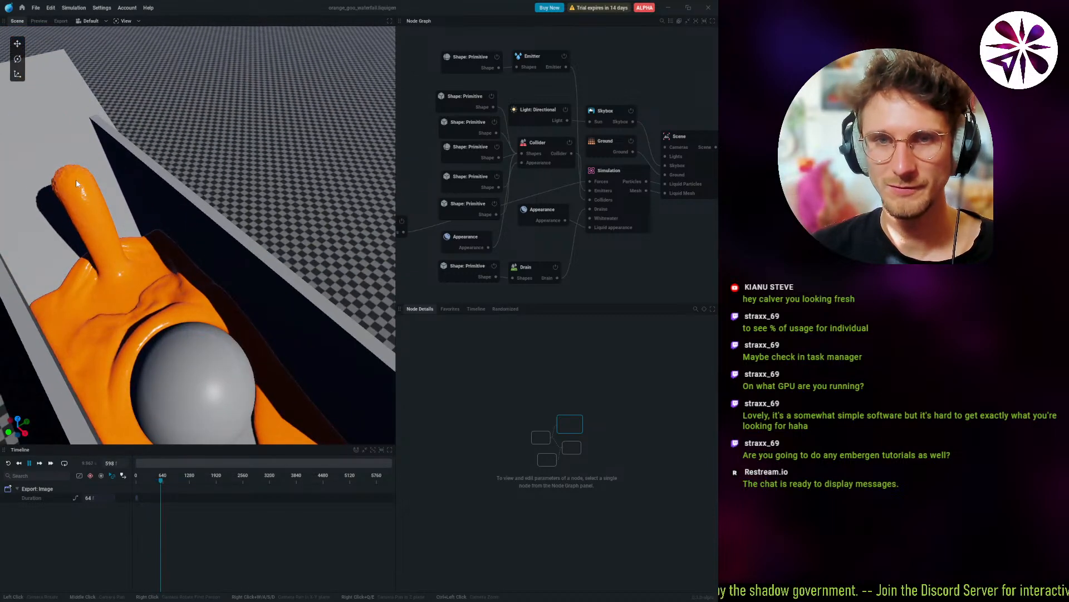
Select the Simulation node and set its surface tension to 550000 N/m.
click(597, 178)
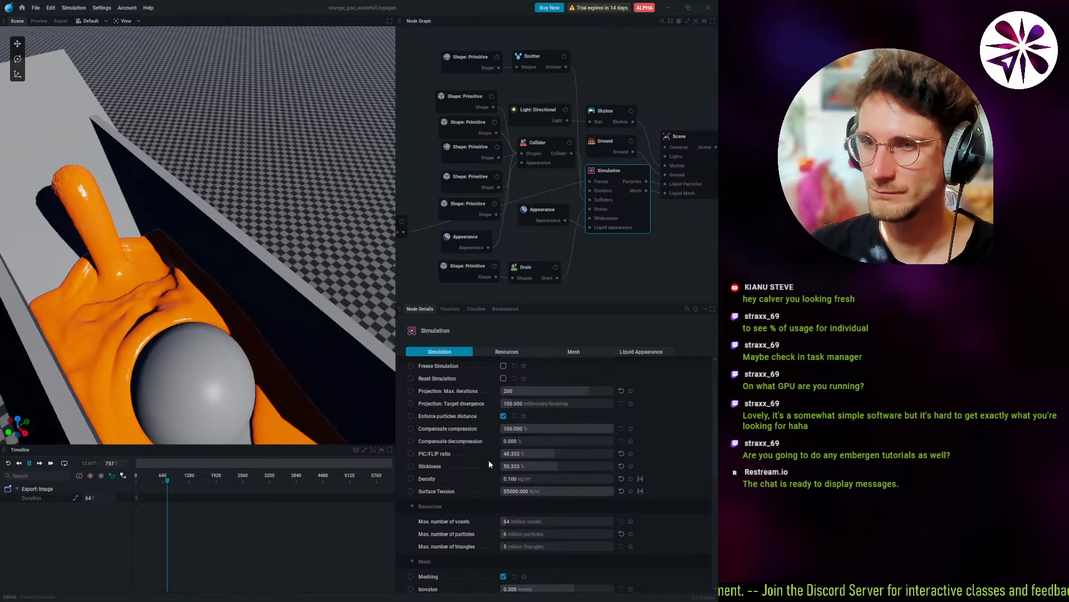
click(516, 493)
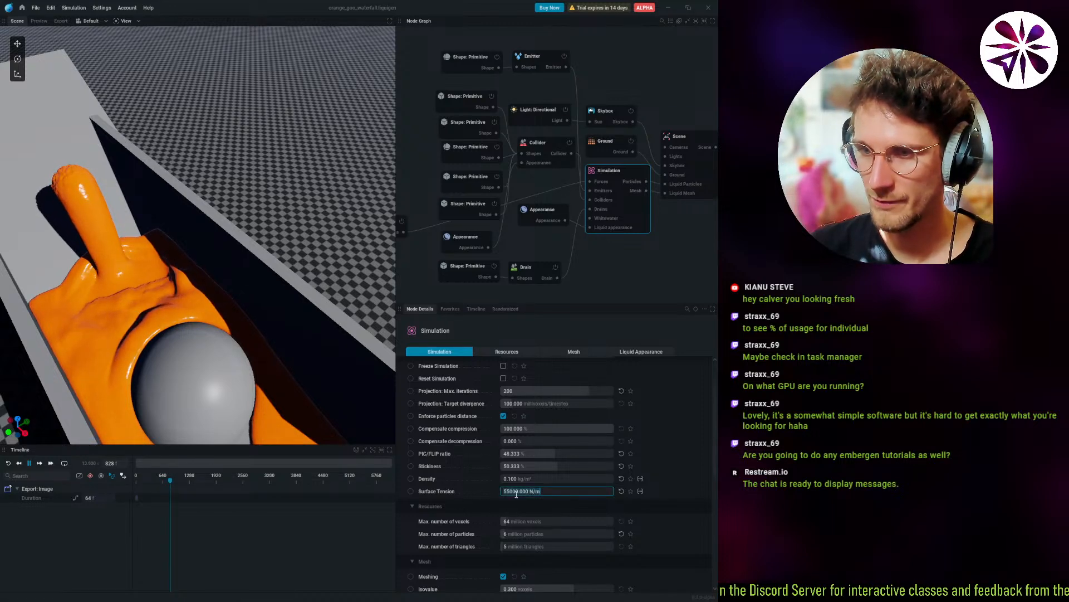
text(0)
key(Return)
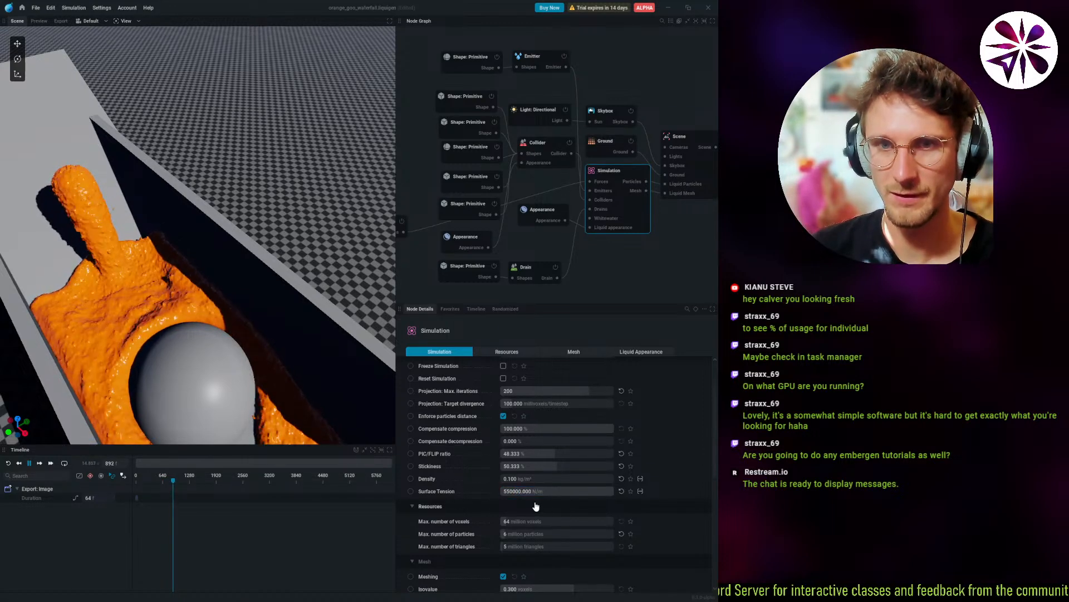
Examine the goo from several angles, from the ramp and sphere down to the pool on the ground.
scroll(207, 349, down, 2)
middle_drag(207, 348, 69, 124)
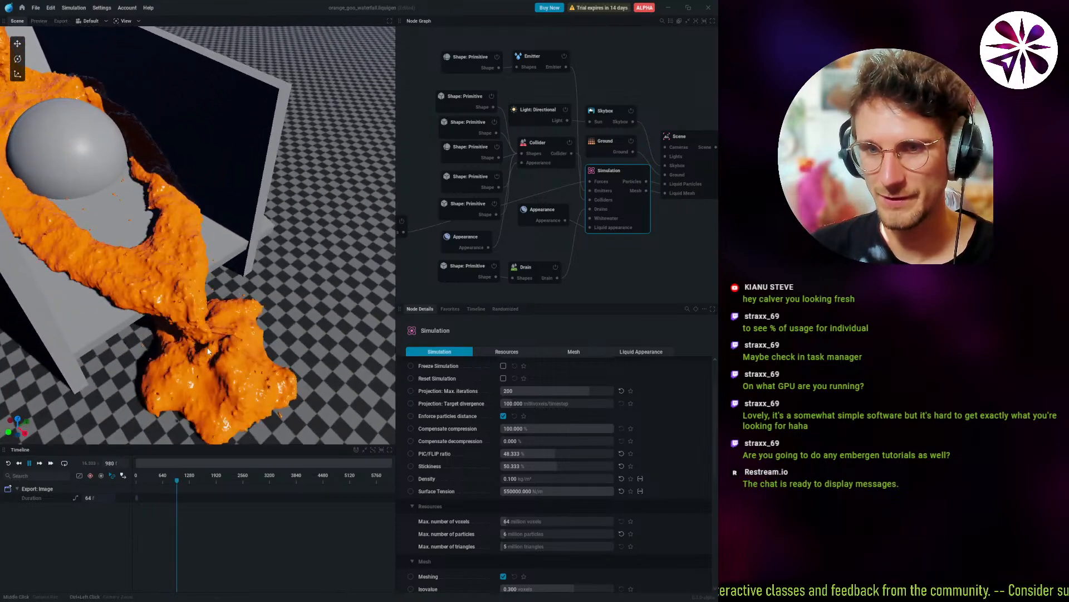
drag(207, 352, 209, 229)
scroll(208, 352, up, 2)
middle_drag(207, 352, 256, 385)
drag(233, 404, 142, 395)
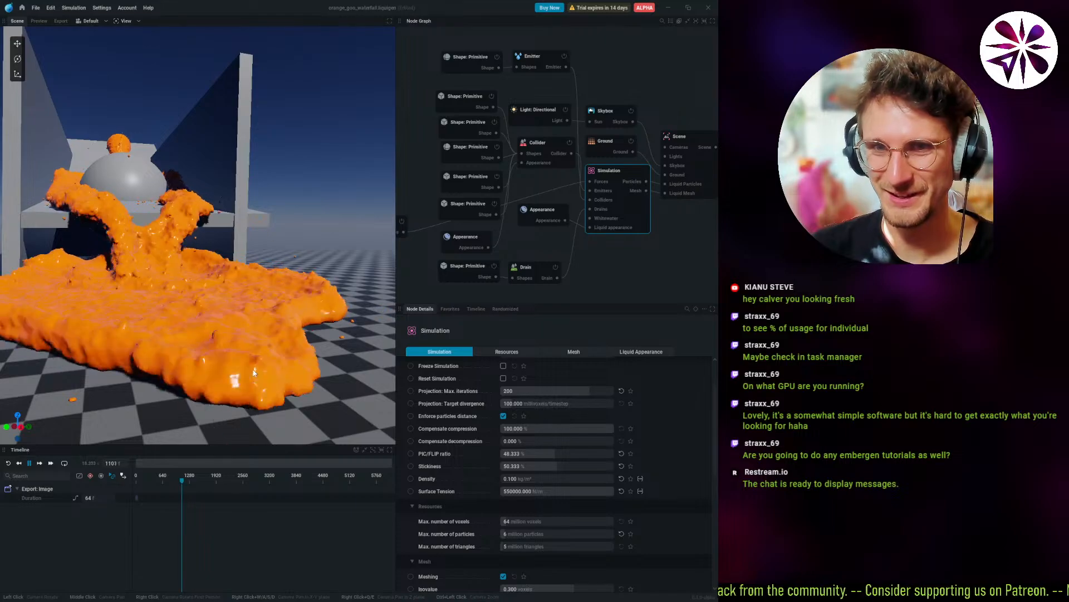
drag(193, 329, 215, 371)
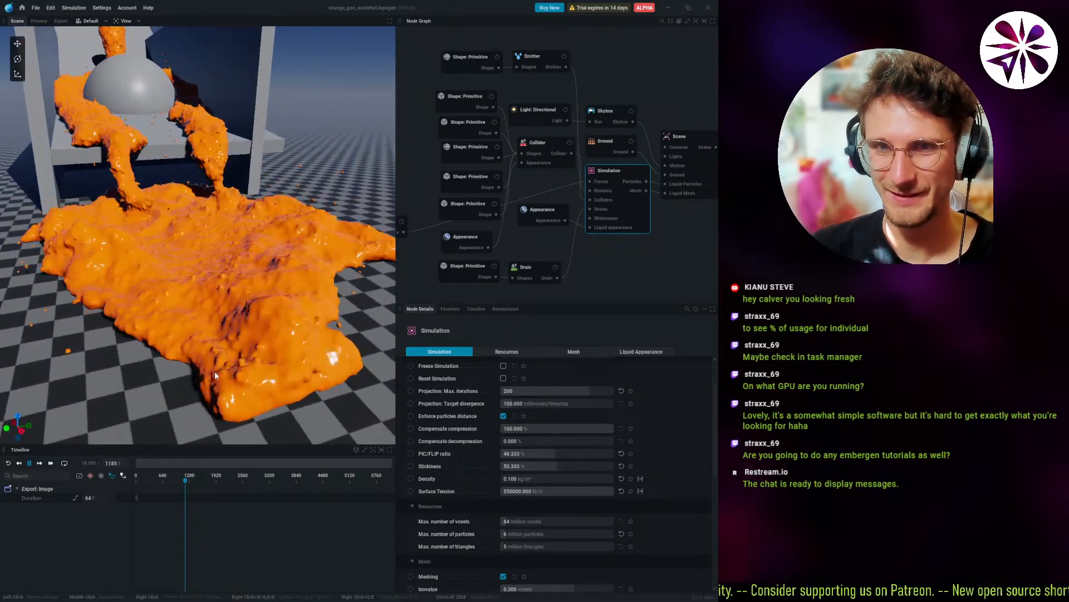
scroll(182, 386, down, 3)
drag(200, 289, 228, 284)
middle_drag(233, 278, 234, 328)
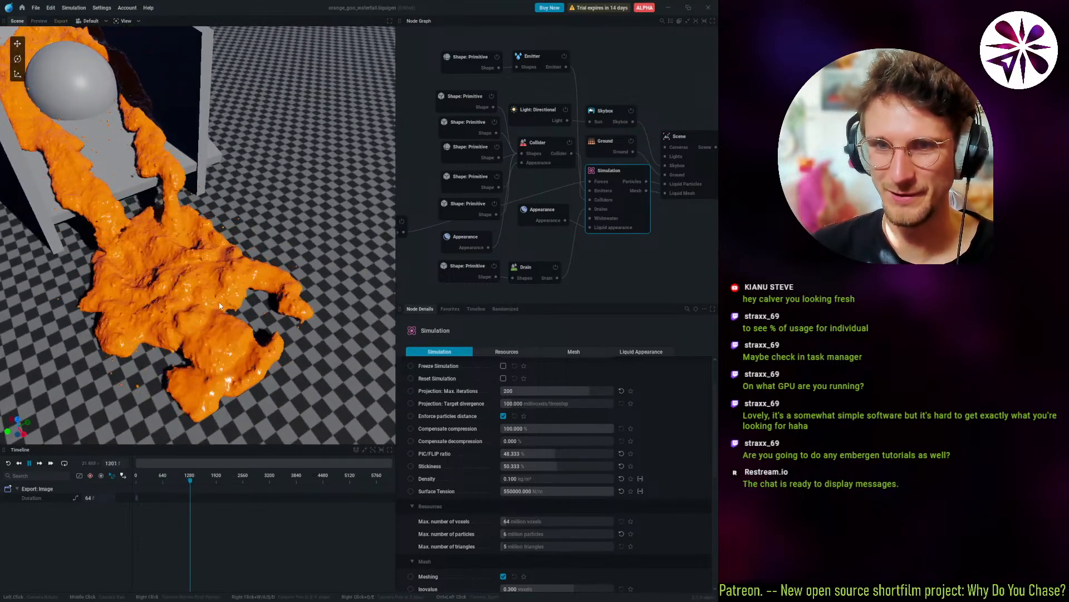
drag(269, 336, 251, 301)
drag(173, 228, 145, 217)
middle_drag(146, 217, 140, 260)
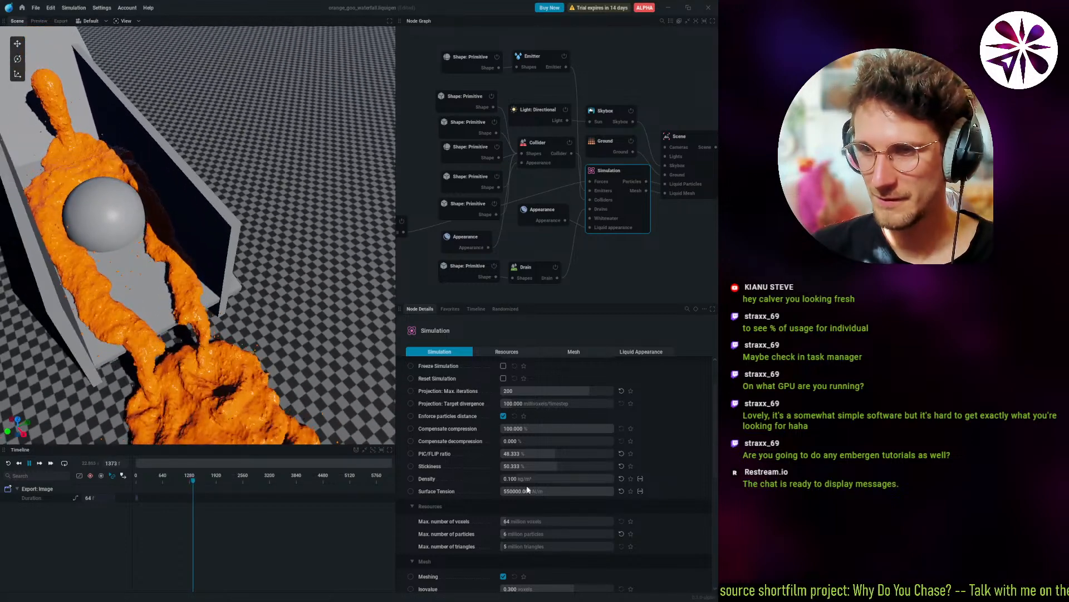
Set the liquid's surface tension back to 55000 N/m.
click(529, 491)
key(BackSpace)
key(Return)
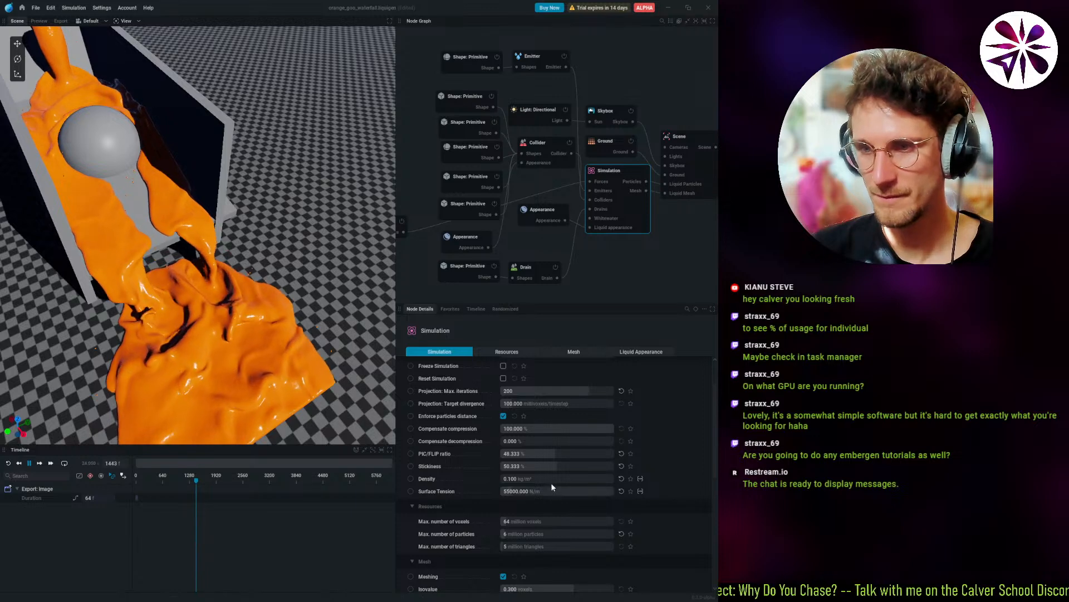
Set the surface tension to 100000 N/m and restart the simulation to watch the goo on the ramp.
click(515, 491)
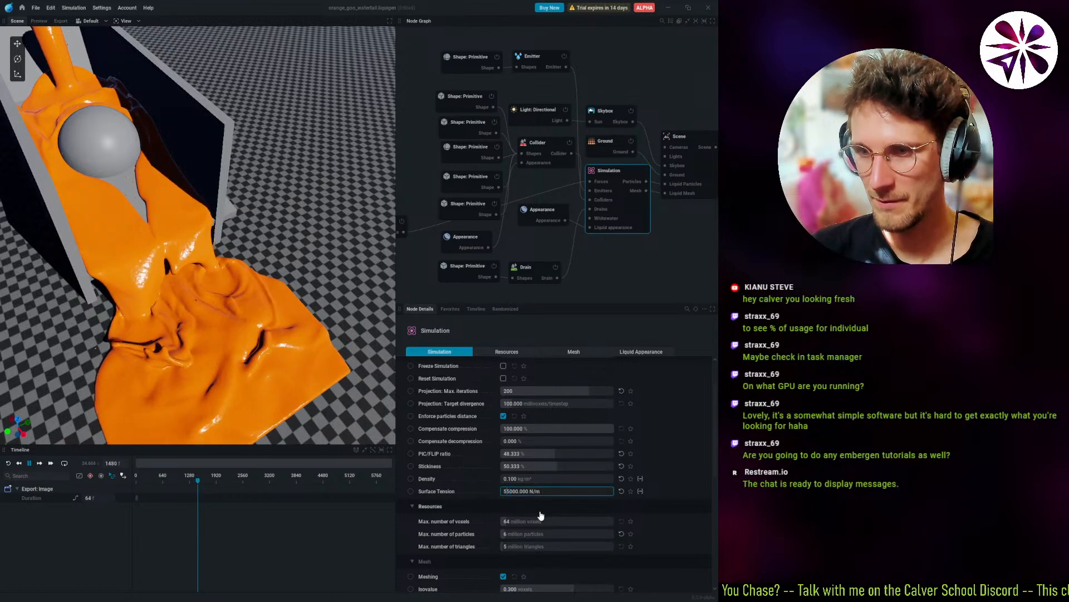
key(Right)
key(BackSpace)
key(BackSpace)
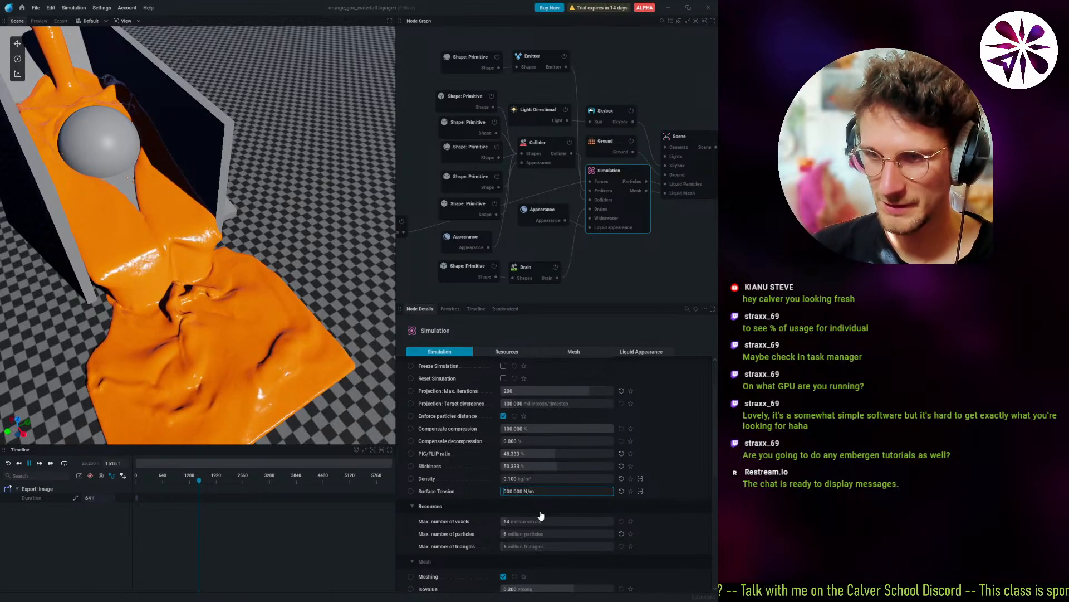
text(10)
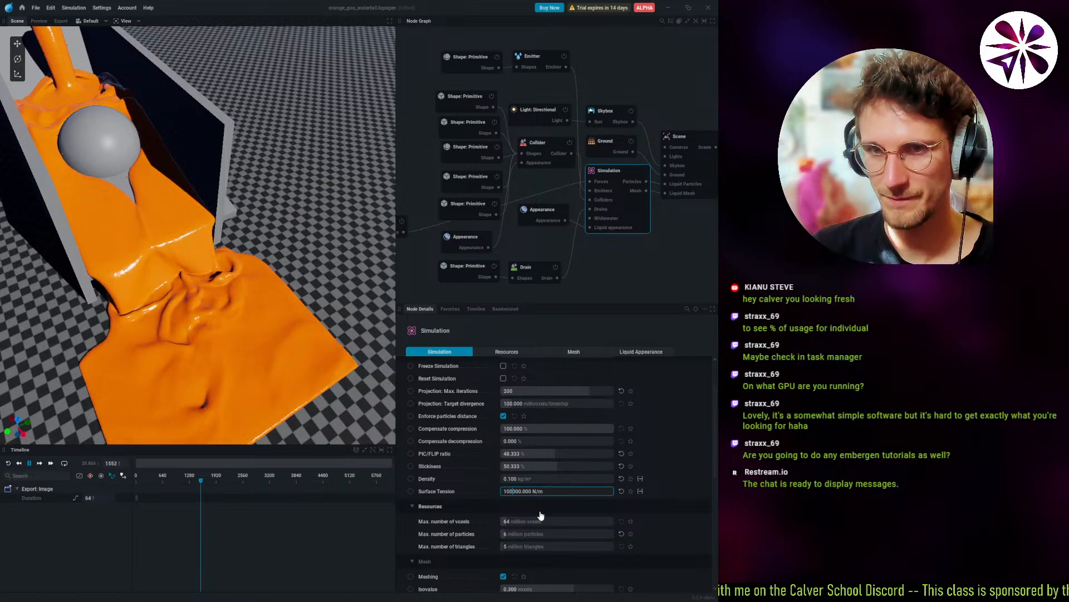
text(0)
key(Return)
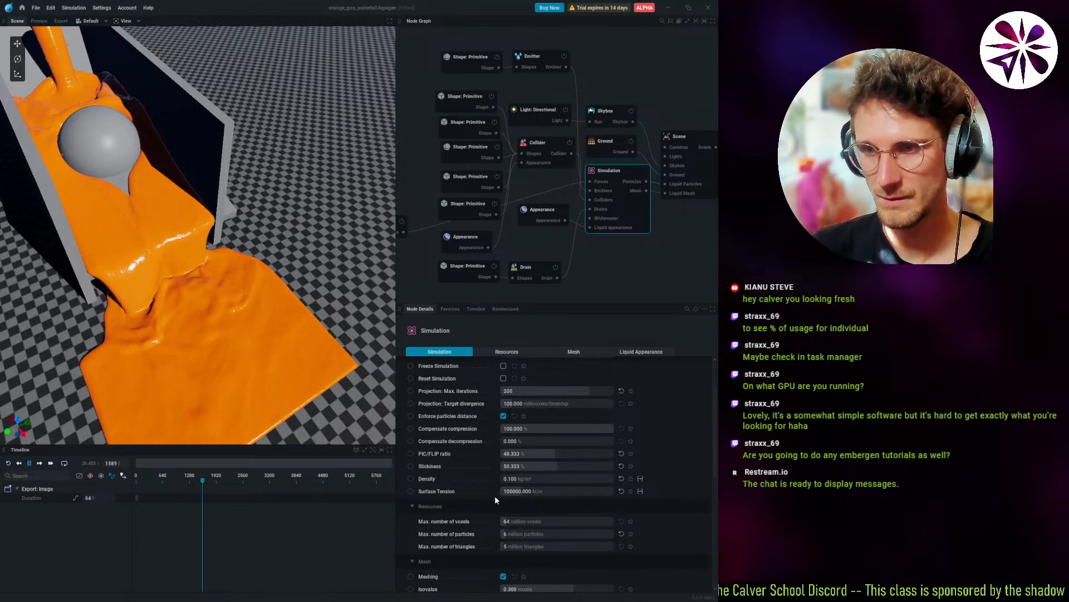
key(r)
middle_drag(46, 79, 111, 166)
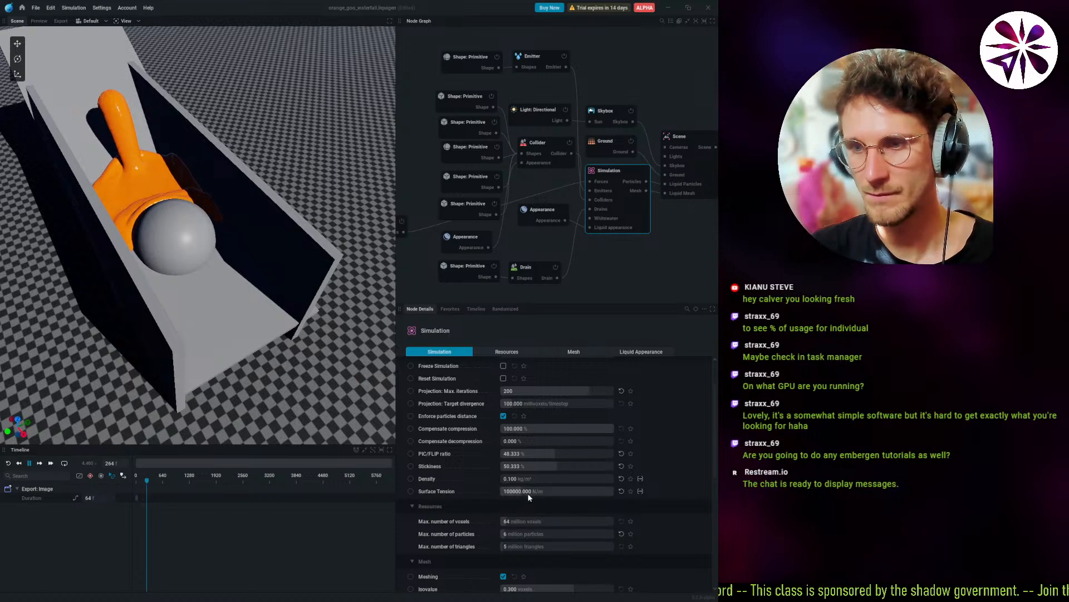
Try surface tensions of 500000 N/m and 300000 N/m for the goo, and restart the simulation.
text(5)
key(Return)
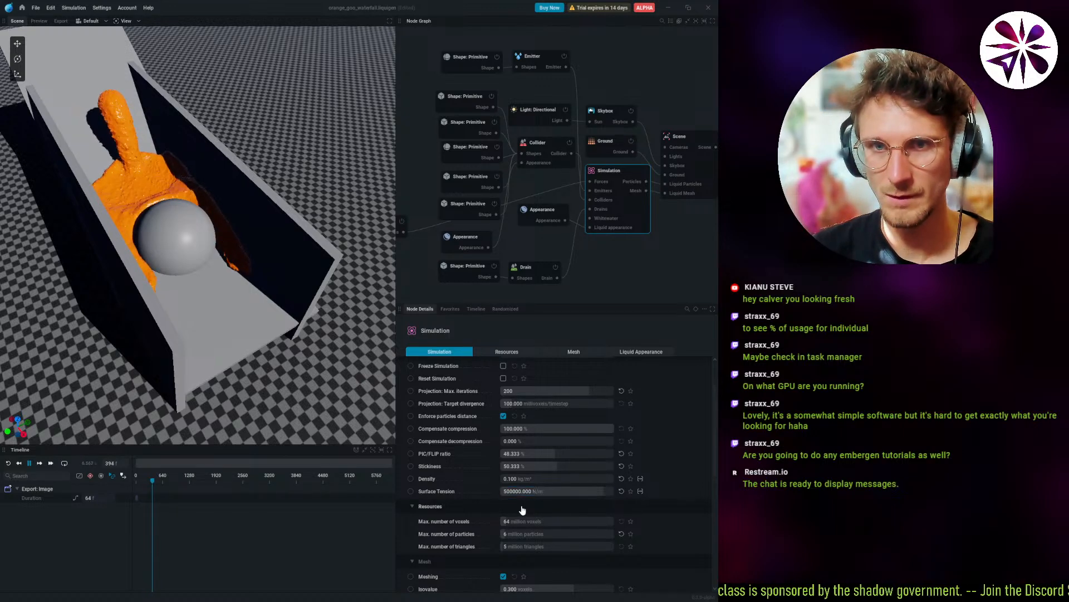
double_click(526, 488)
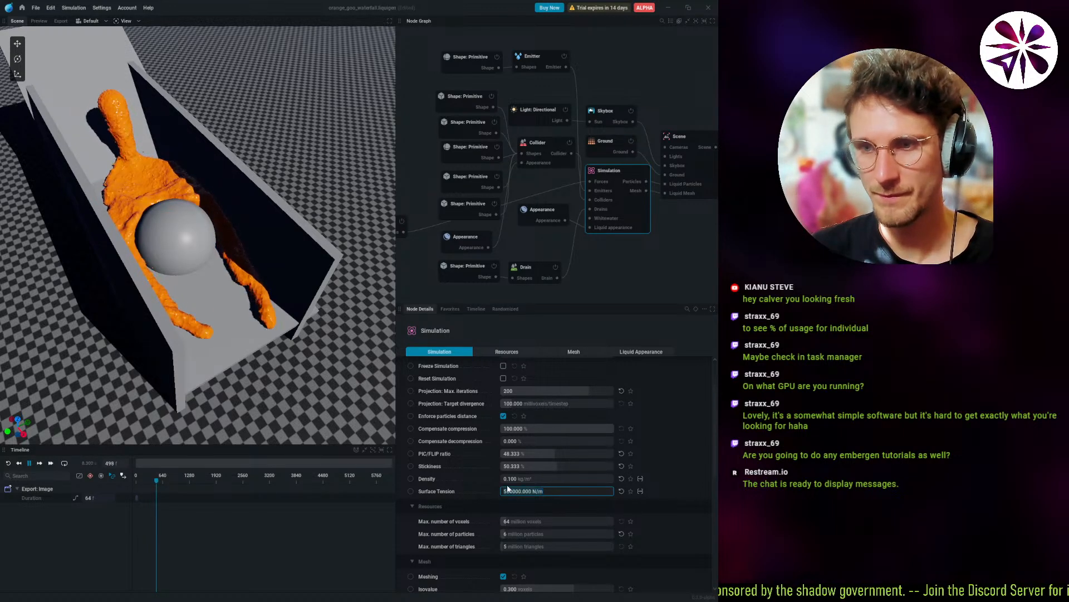
key(Delete)
text(3)
key(Return)
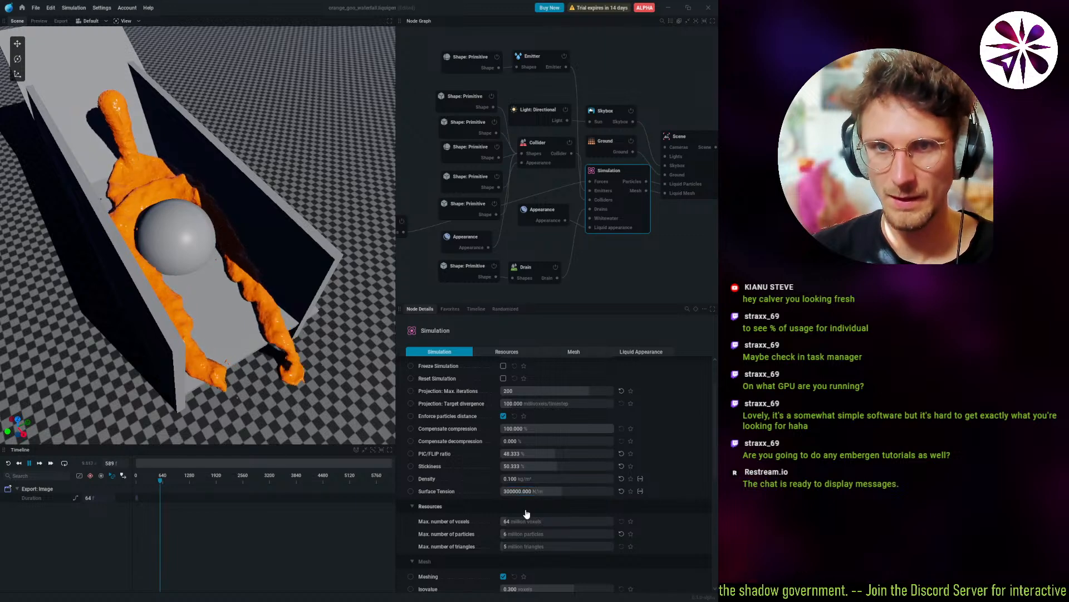
key(r)
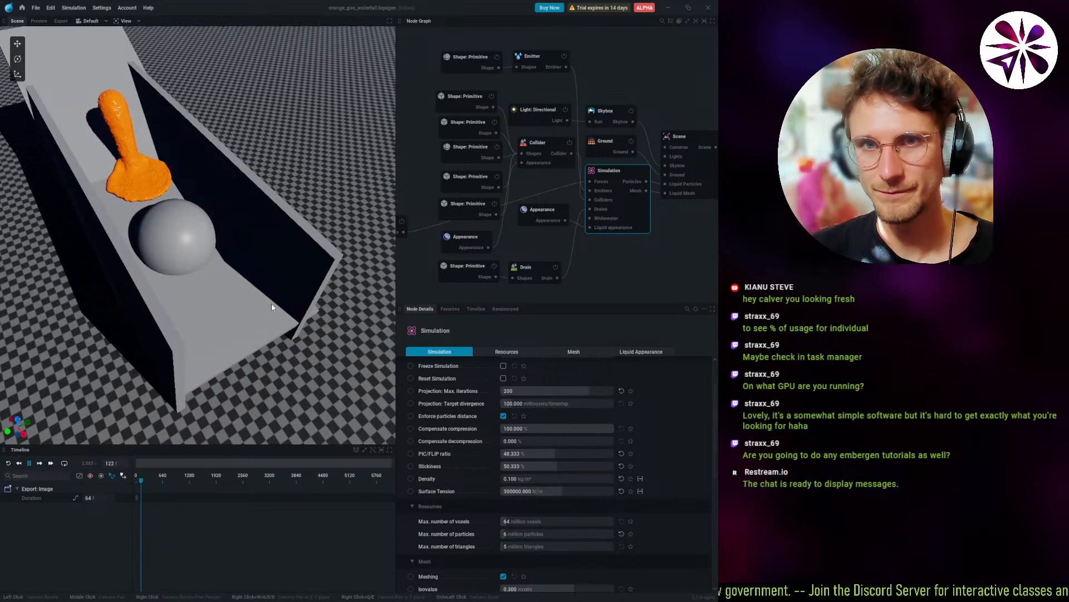
Set the surface tension to 200000 N/m and restart the simulation.
double_click(538, 492)
text(200000)
key(Return)
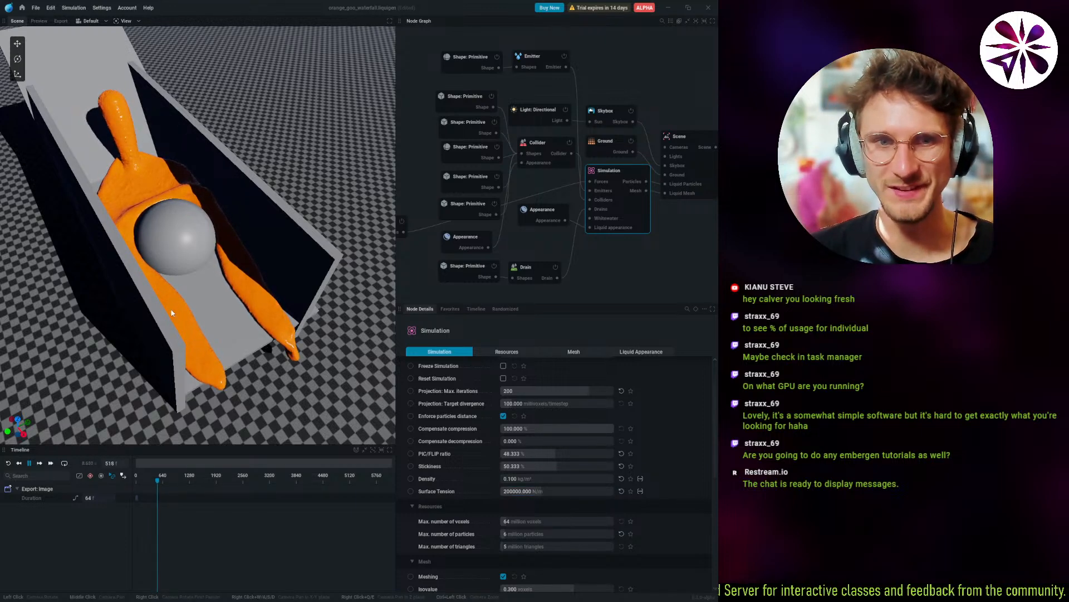
key(r)
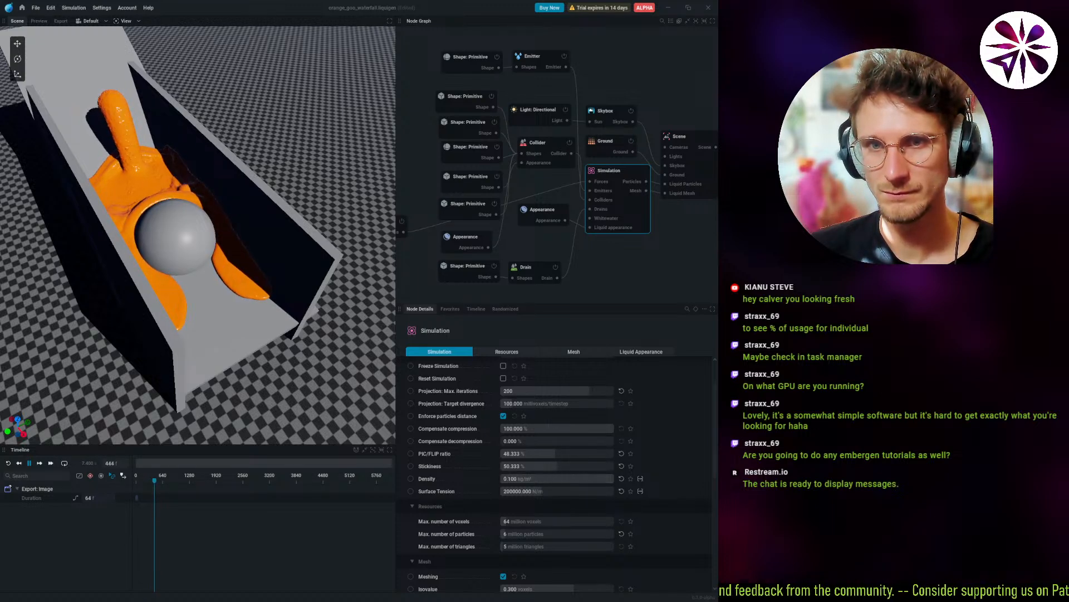
mouse_move(502, 479)
mouse_down()
mouse_move(612, 478)
mouse_move(508, 478)
mouse_up()
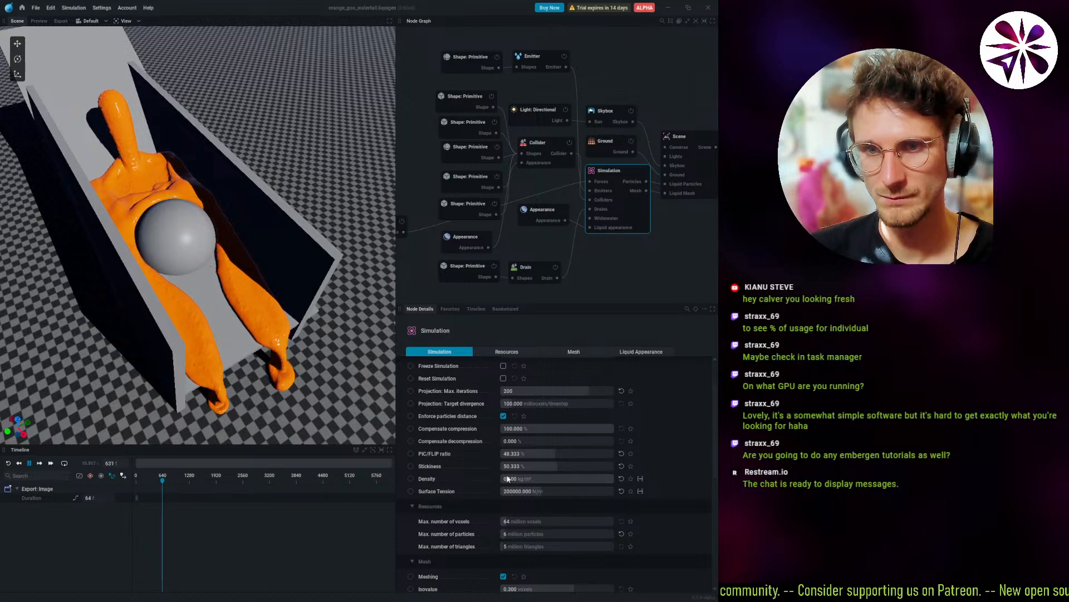
mouse_move(245, 345)
mouse_down()
mouse_move(195, 206)
mouse_move(173, 262)
mouse_move(217, 276)
mouse_move(259, 370)
mouse_move(262, 354)
mouse_up()
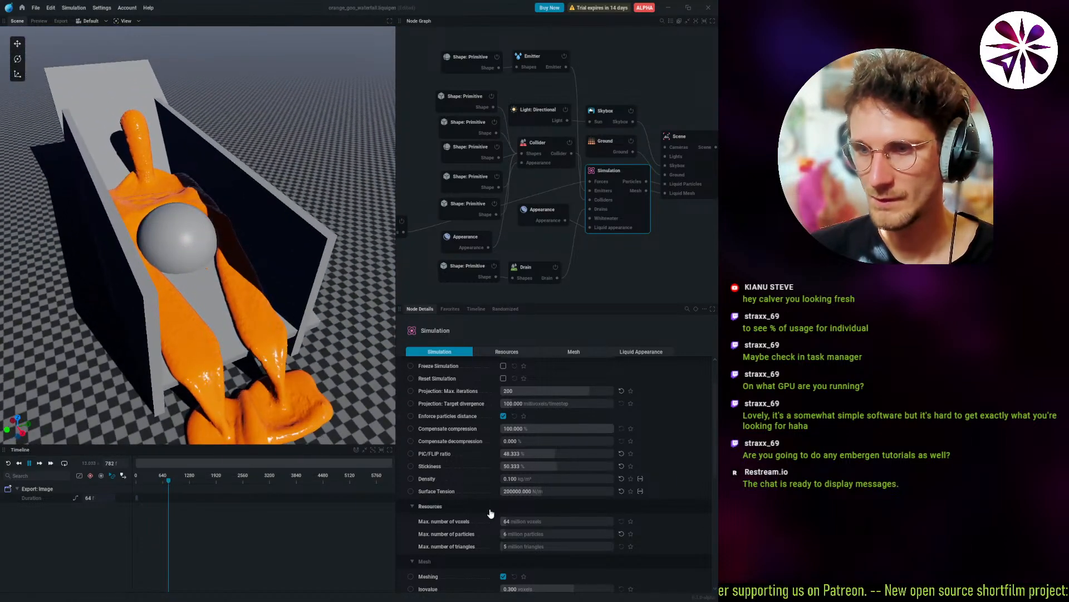
Set the liquid's stickiness to 16% and the PIC/FLIP ratio to 100%, and restart the simulation.
mouse_move(532, 465)
mouse_down()
mouse_move(613, 466)
mouse_move(511, 466)
mouse_up()
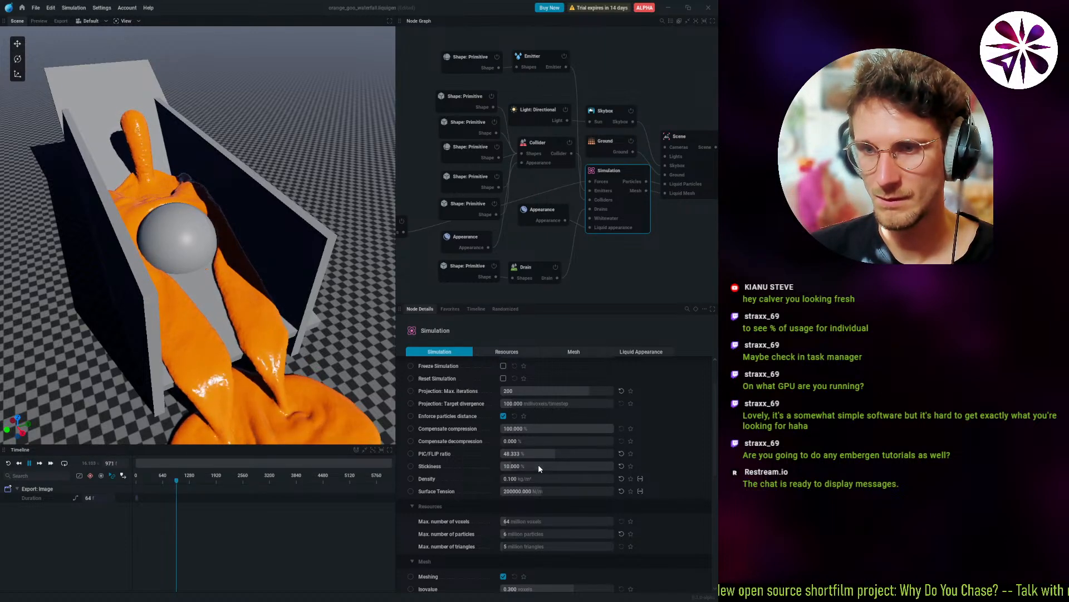
drag(538, 465, 613, 454)
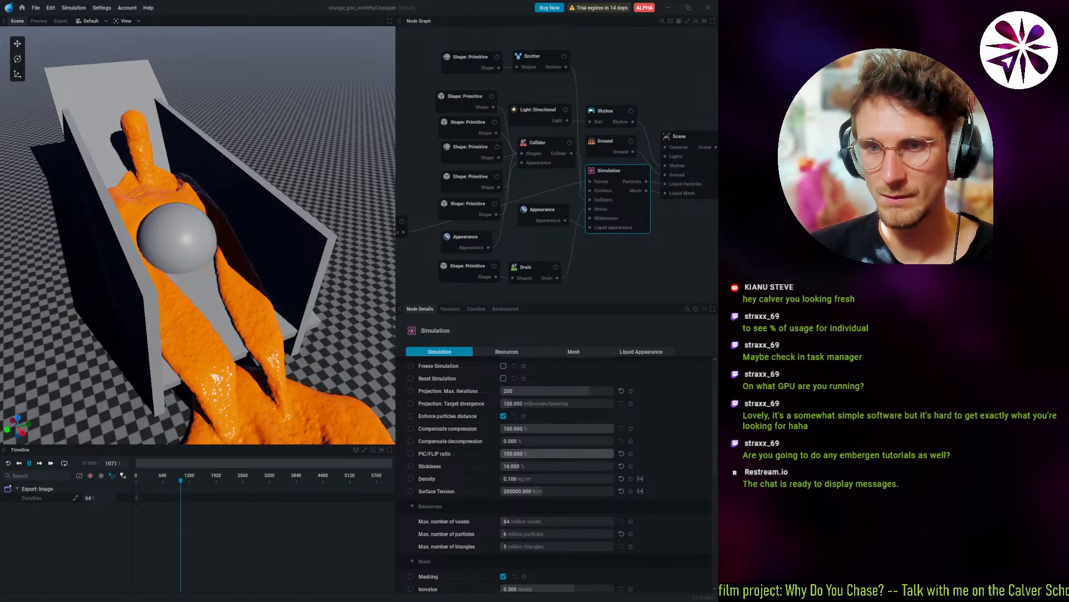
key(r)
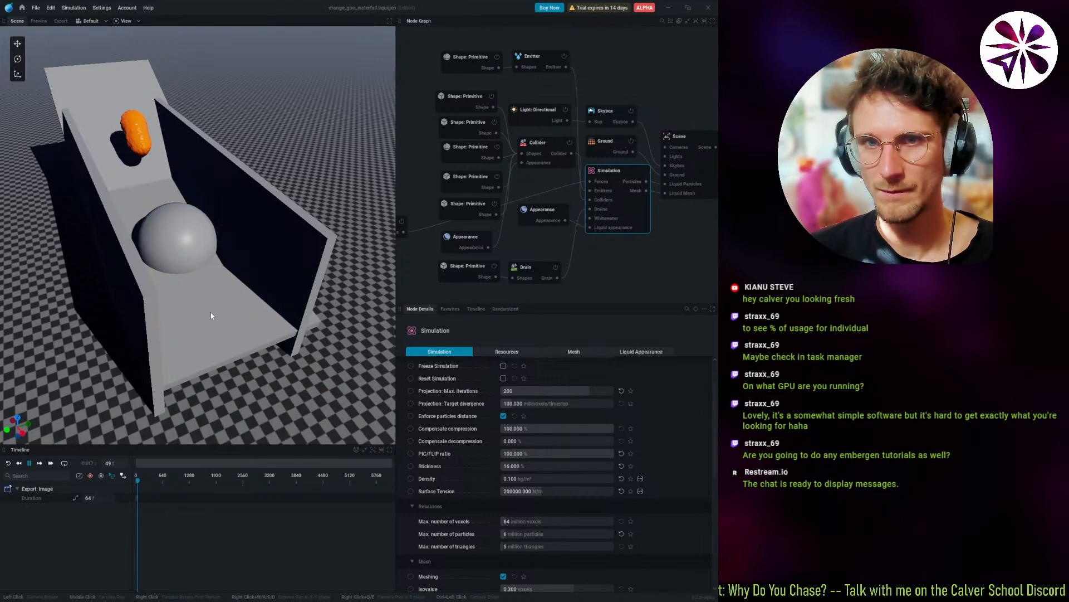
key(r)
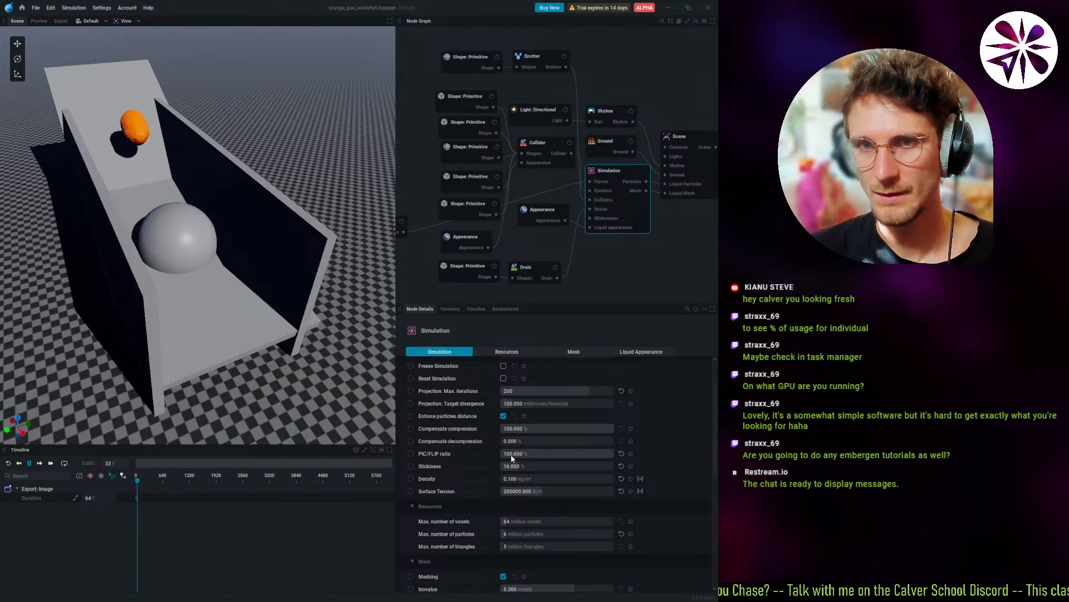
Set the PIC/FLIP ratio to 0% and restart the simulation to watch the goo on the ramp.
drag(571, 456, 490, 454)
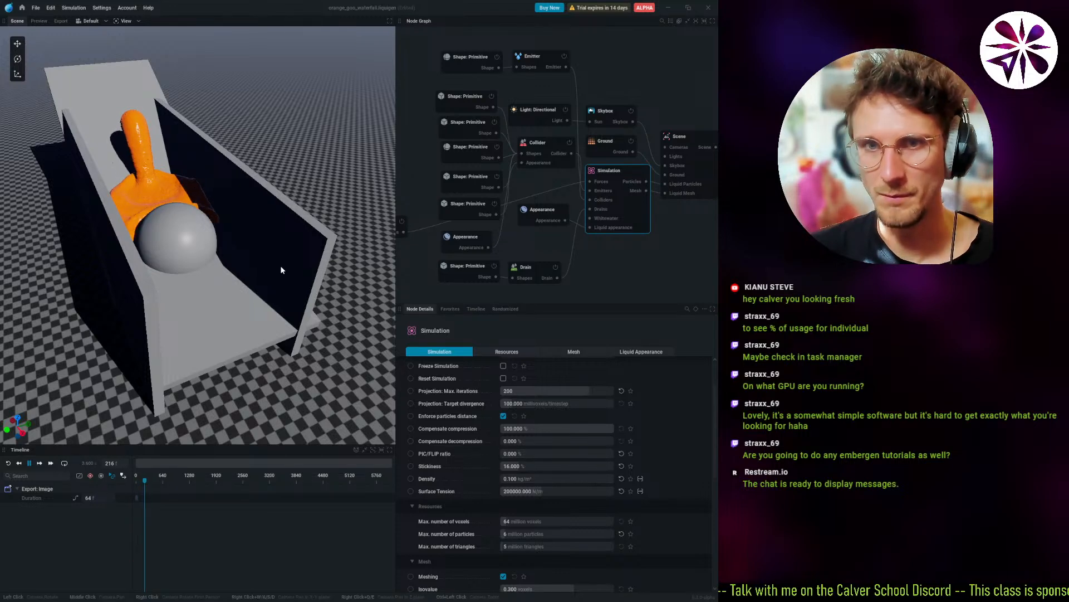
key(r)
scroll(218, 268, up, 2)
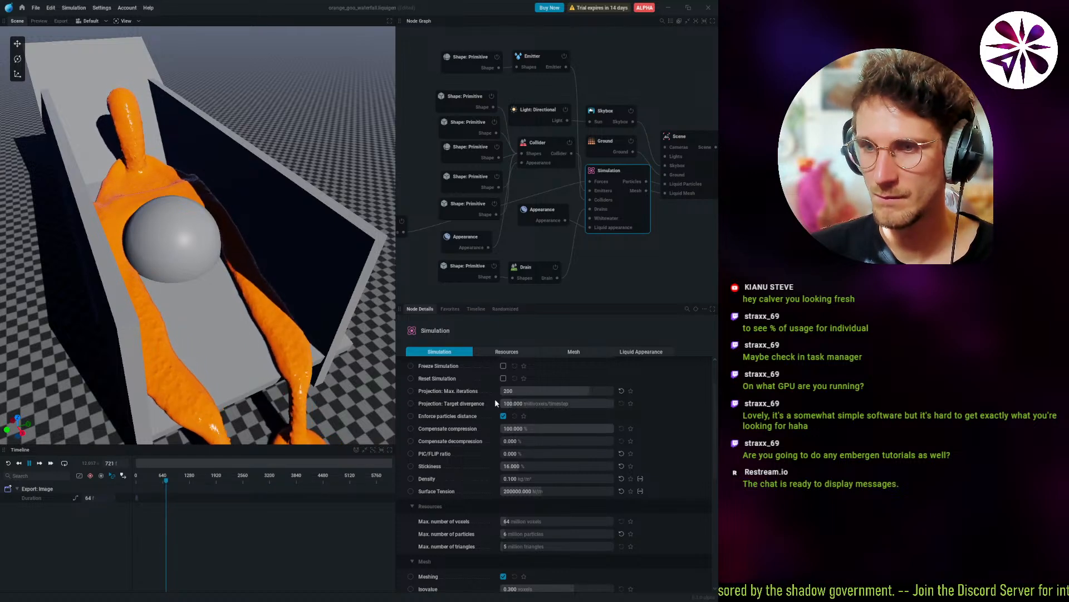
Review the Simulation node's resources, mesh and liquid appearance settings.
scroll(462, 466, down, 3)
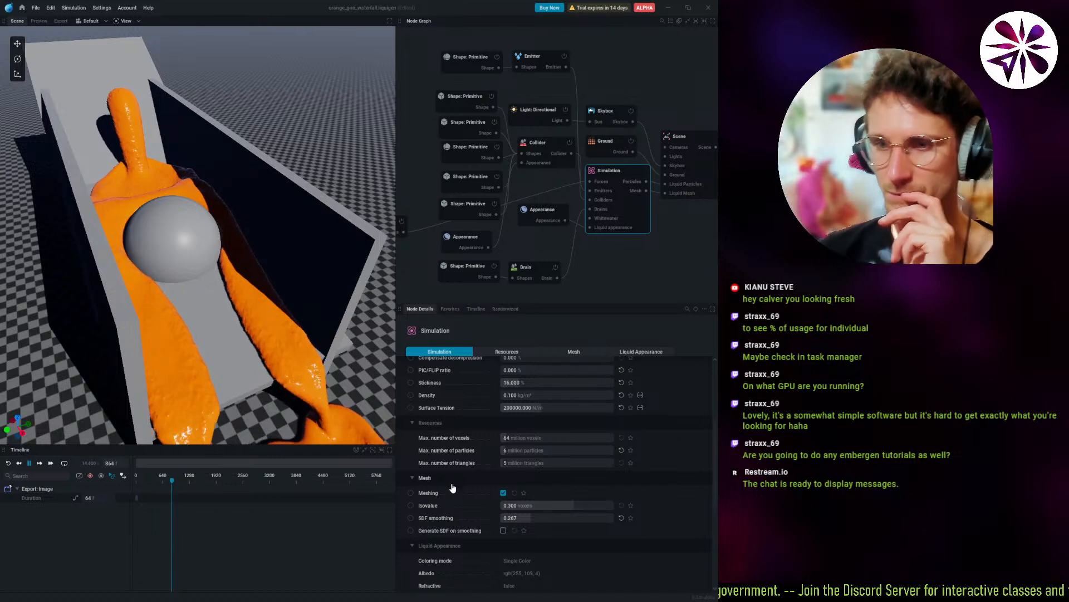
scroll(447, 512, down, 1)
scroll(445, 518, down, 5)
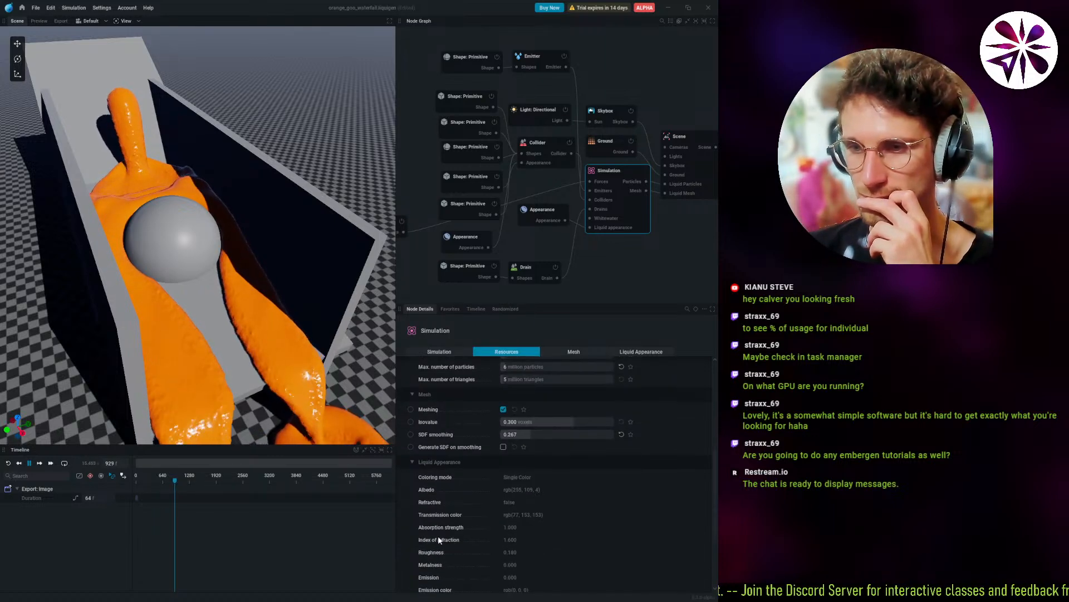
scroll(445, 517, up, 2)
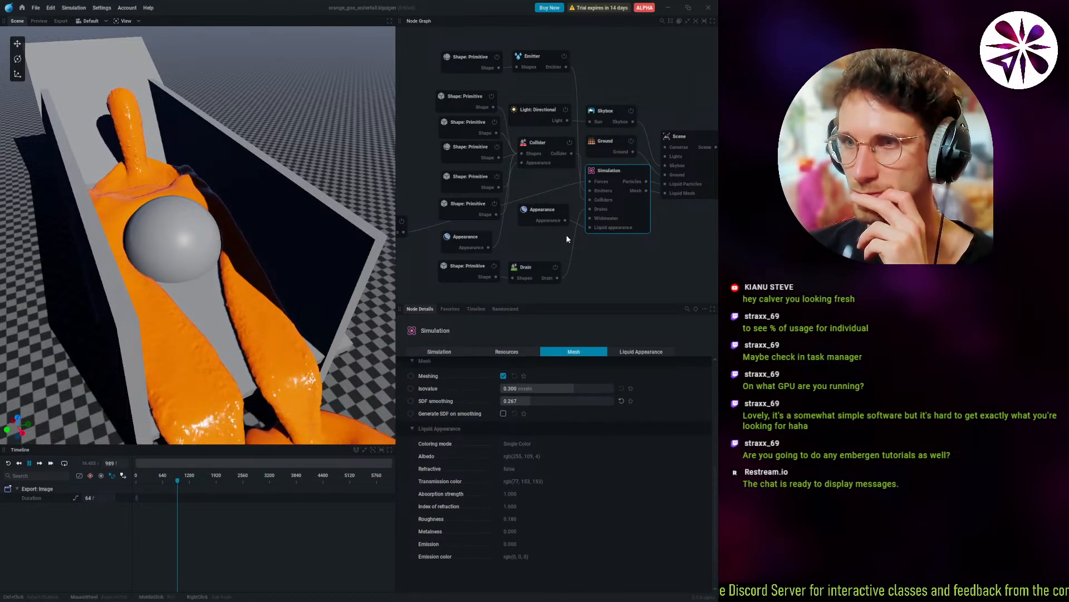
middle_drag(554, 226, 604, 244)
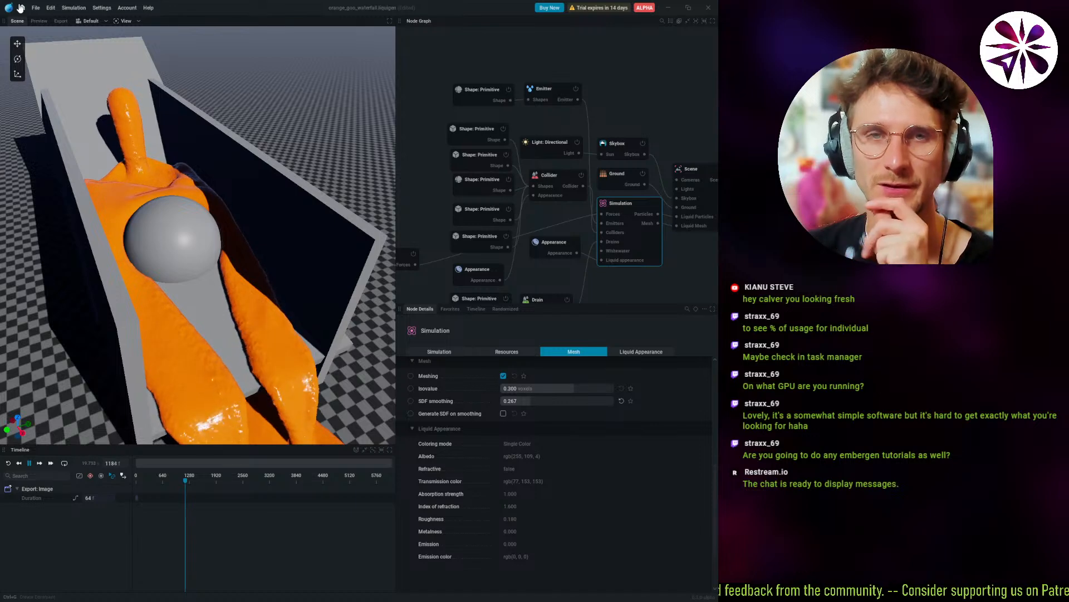
Open the Green Viscosity Demo preset without saving the current project, and watch the goo flow over the sphere.
click(21, 8)
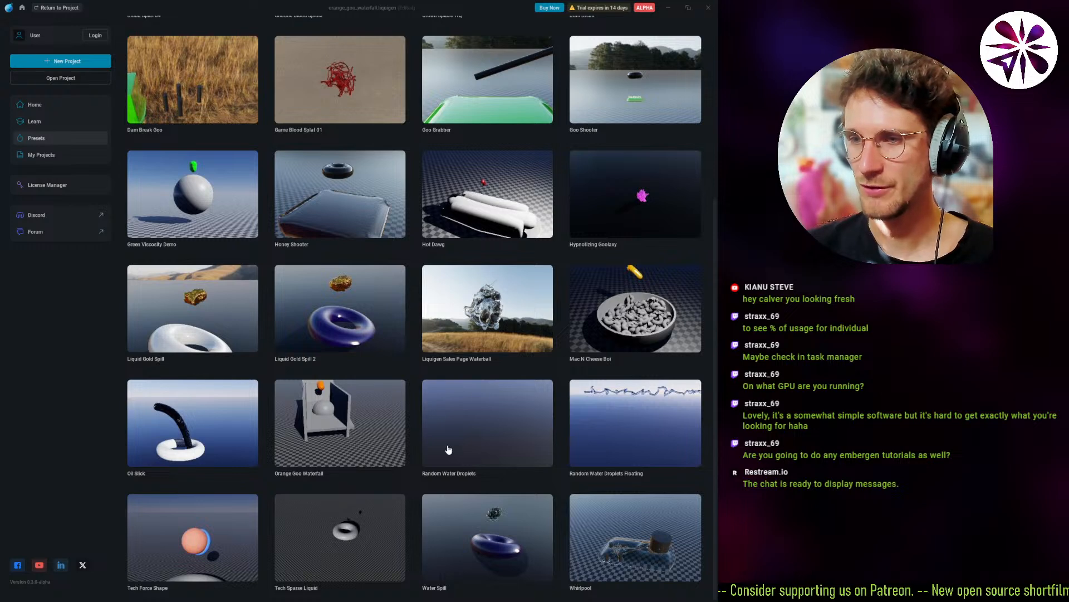
scroll(448, 449, up, 5)
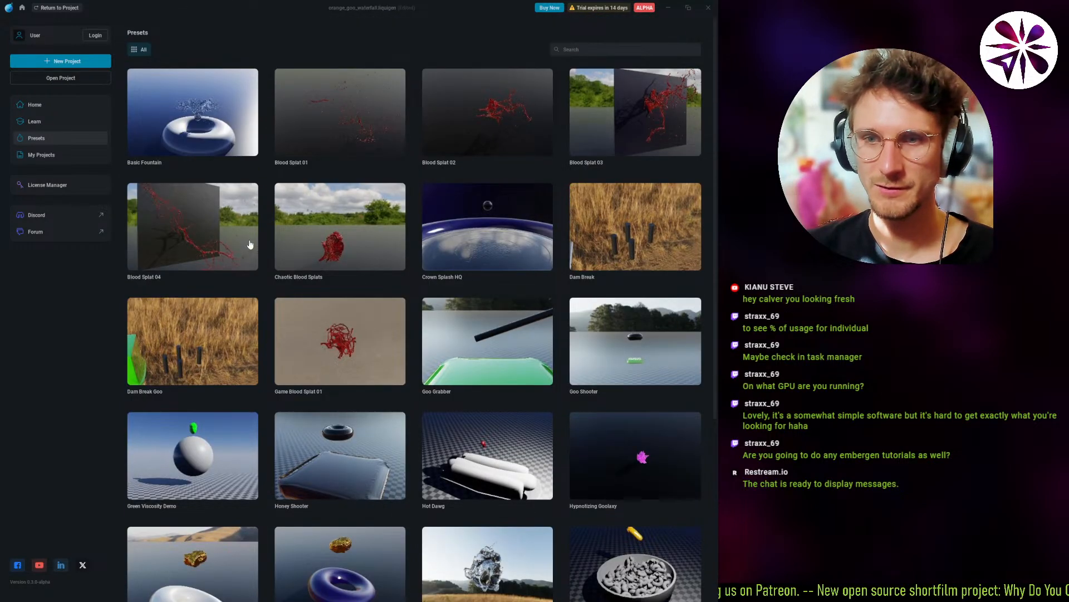
scroll(279, 324, down, 1)
click(213, 454)
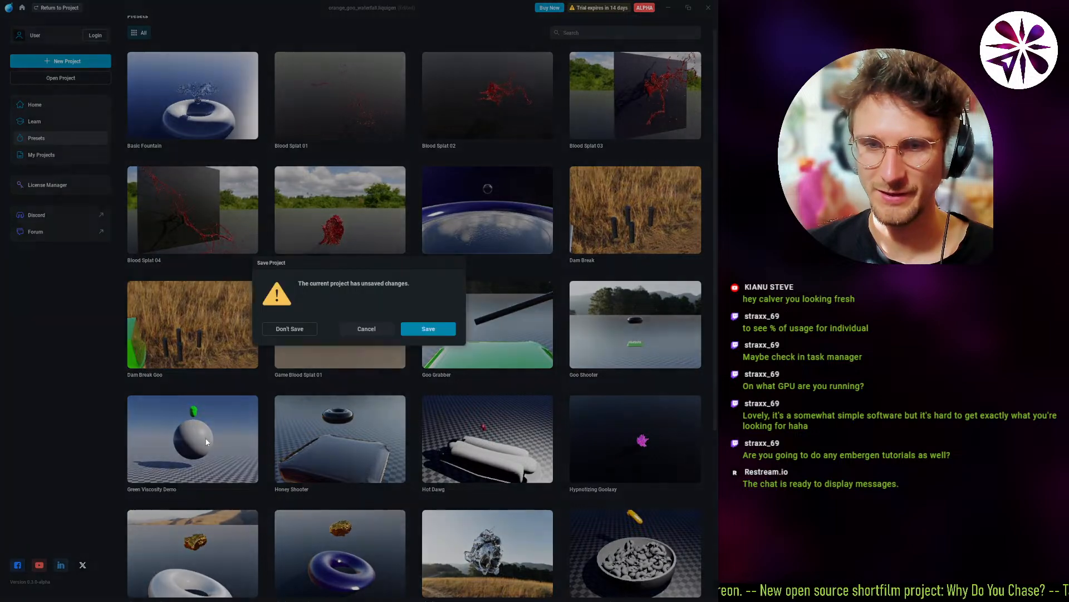
click(290, 330)
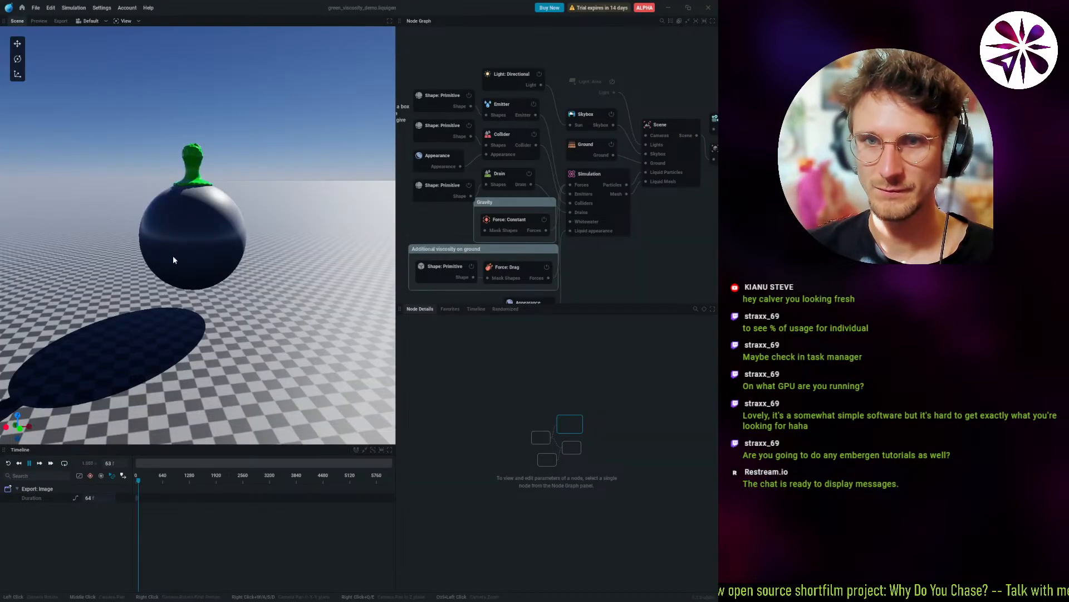
scroll(177, 240, up, 3)
drag(187, 197, 345, 226)
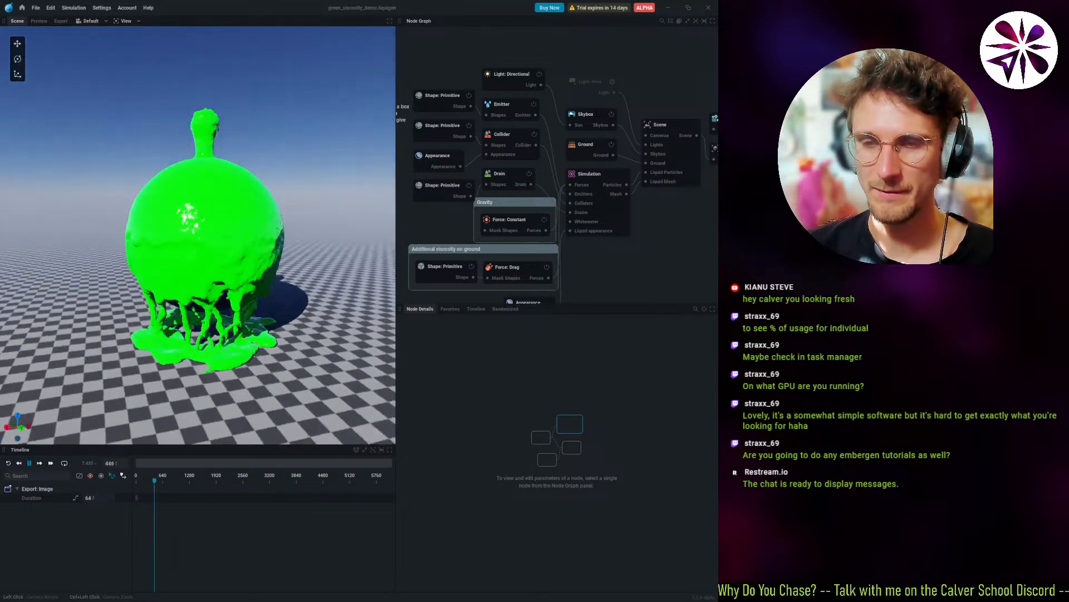
drag(148, 309, 187, 283)
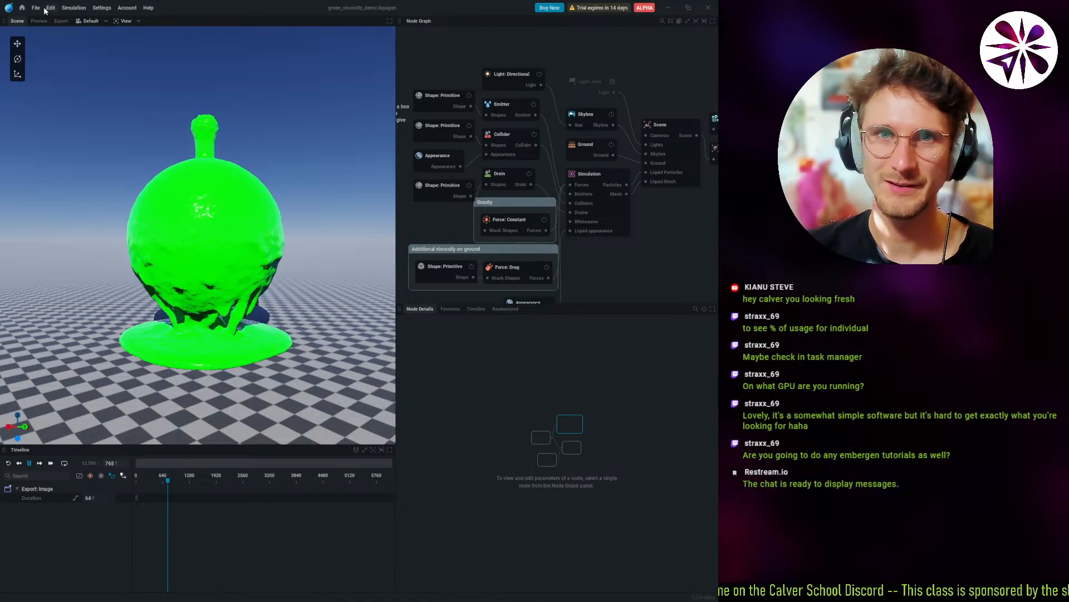
Open the Goo Grabber preset and sweep its movable cylinder through the goo, ending at about X 2.4 m, Z 11.1 m.
click(23, 8)
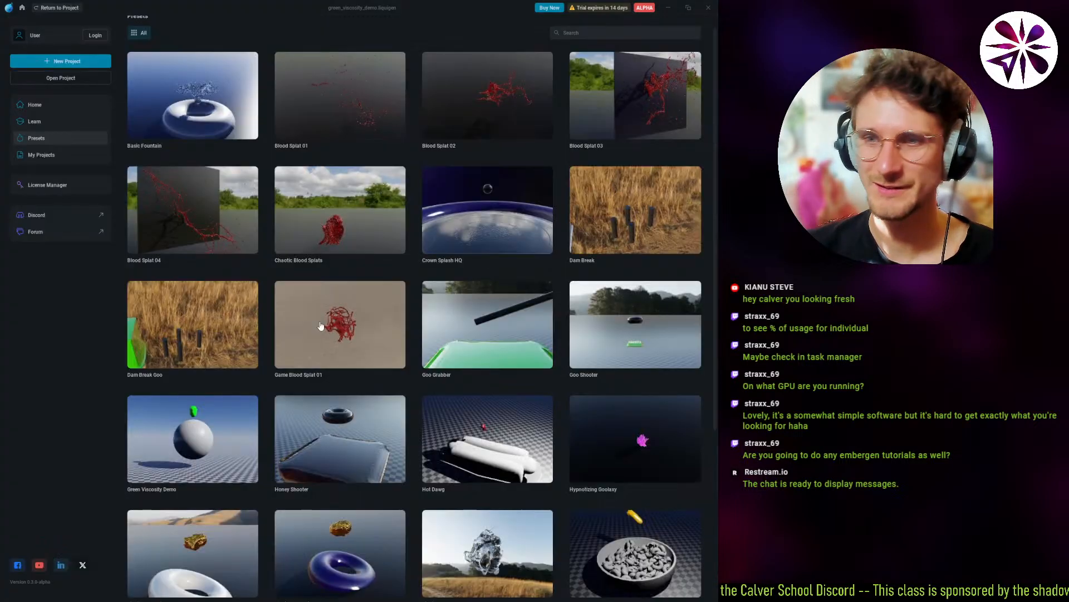
click(492, 342)
middle_drag(493, 205, 612, 199)
click(514, 204)
drag(317, 180, 423, 232)
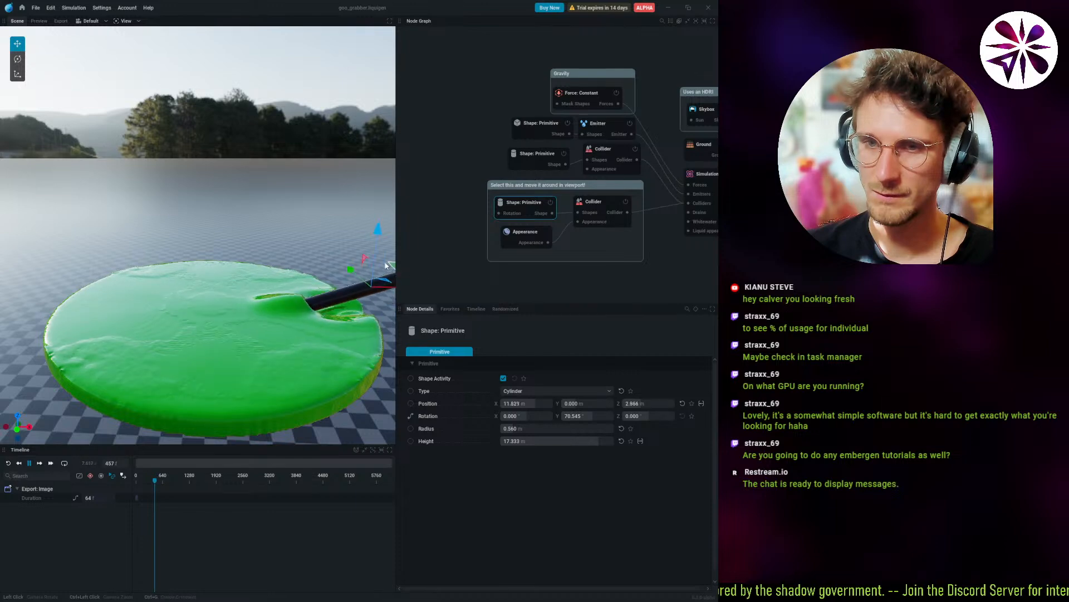
drag(386, 266, 201, 227)
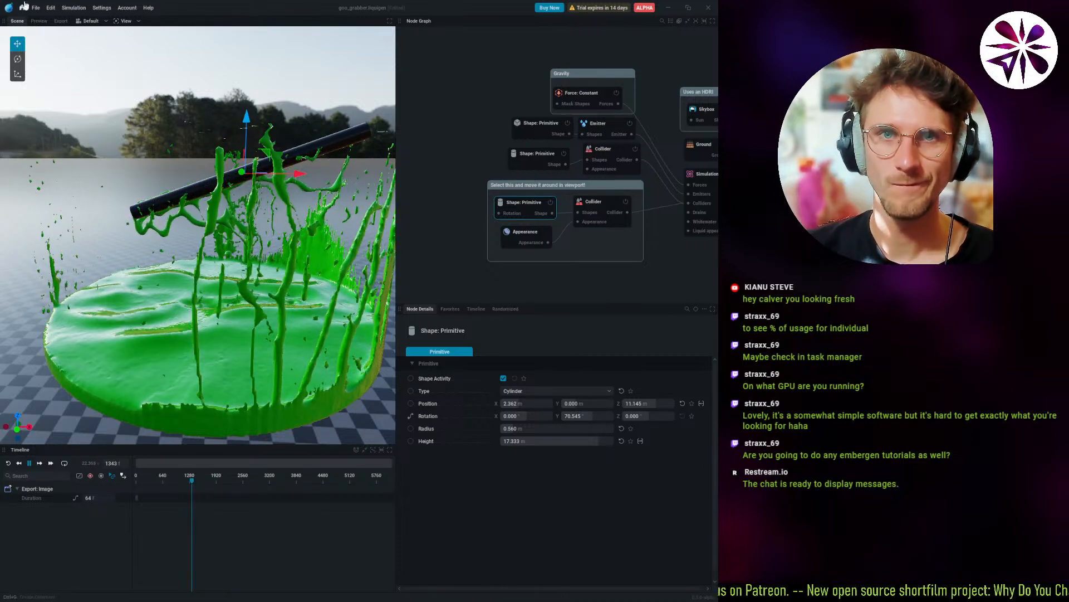
Open the Random Water Droplets Floating preset without saving the Goo Grabber changes, and view the liquid from above.
click(23, 7)
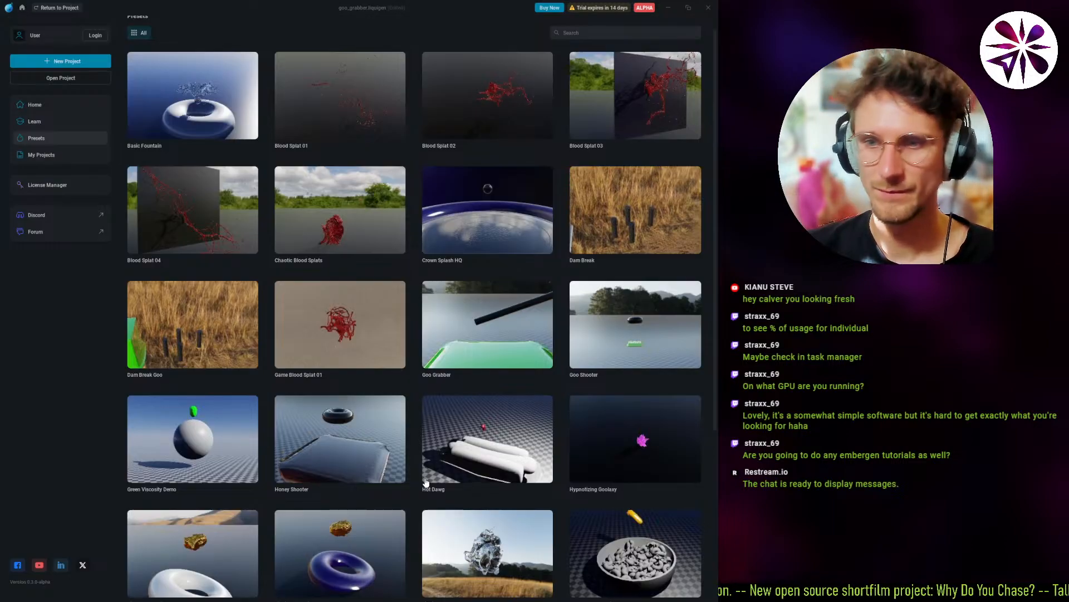
scroll(345, 424, down, 4)
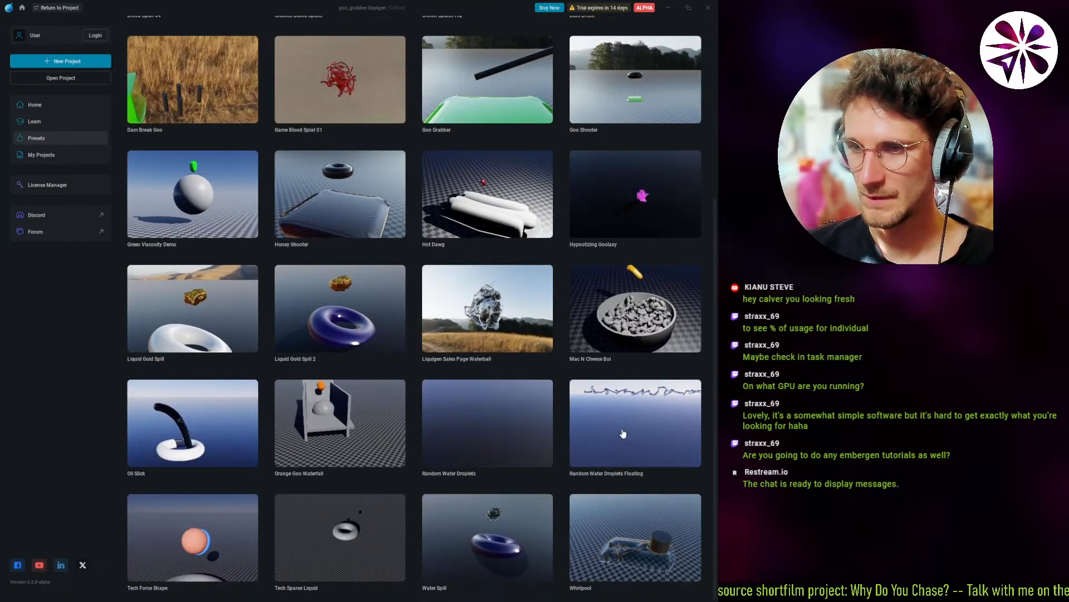
click(623, 433)
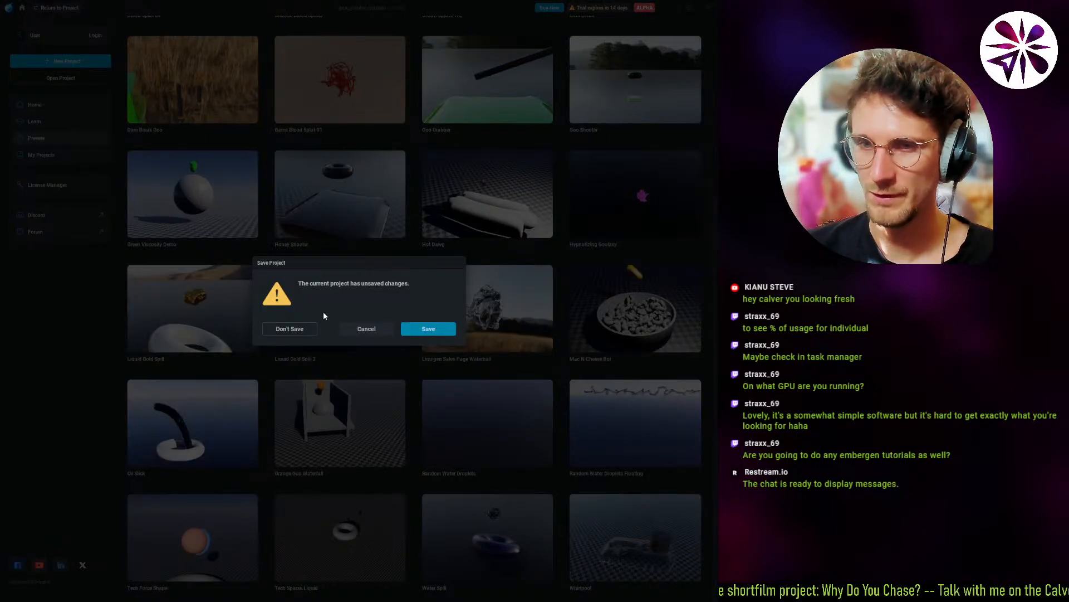
click(309, 329)
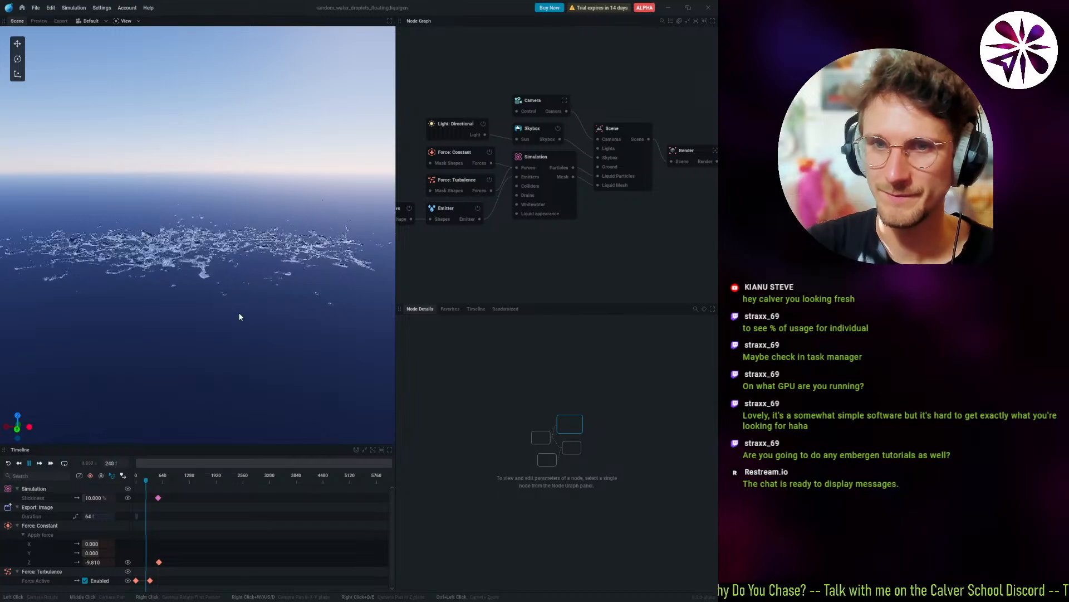
drag(217, 201, 218, 267)
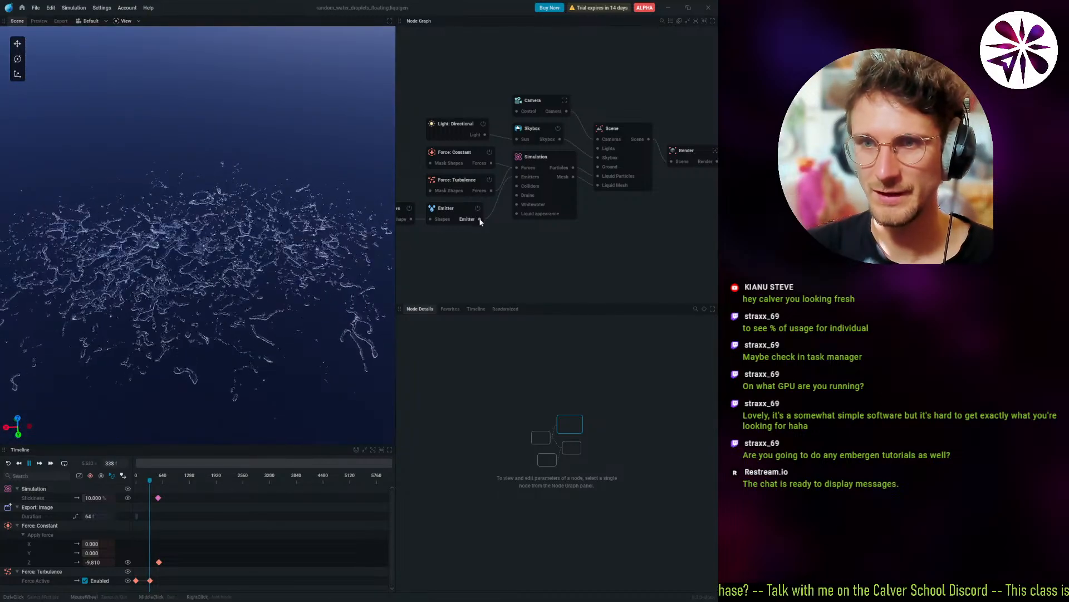
Show the parameters of the Force: Turbulence node.
middle_drag(476, 242, 556, 249)
middle_drag(483, 223, 445, 221)
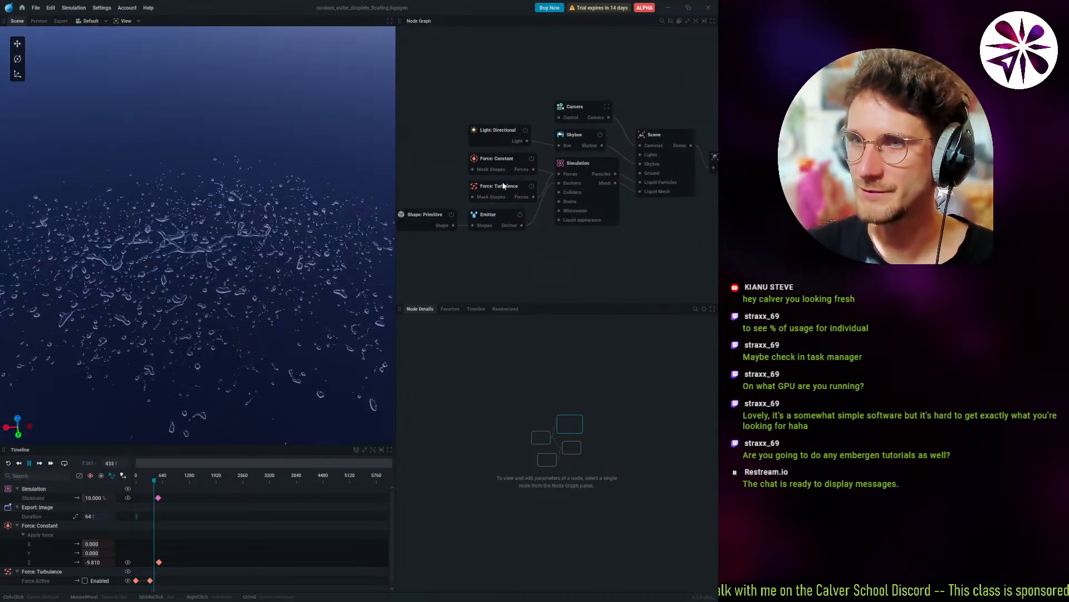
click(503, 199)
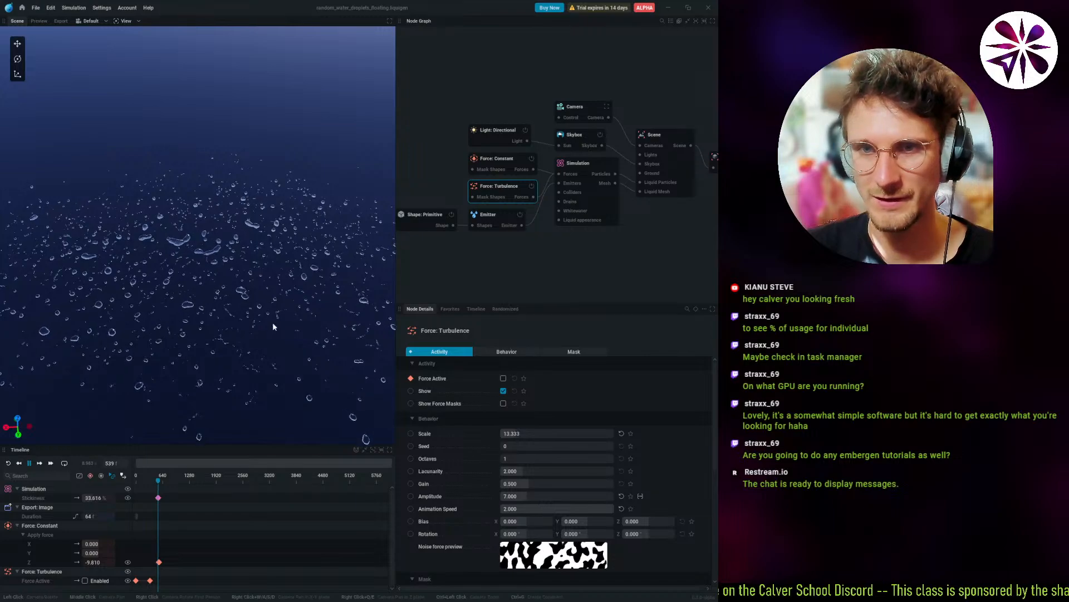
Examine the floating water droplets up close and from several angles while the simulation runs.
scroll(166, 265, up, 3)
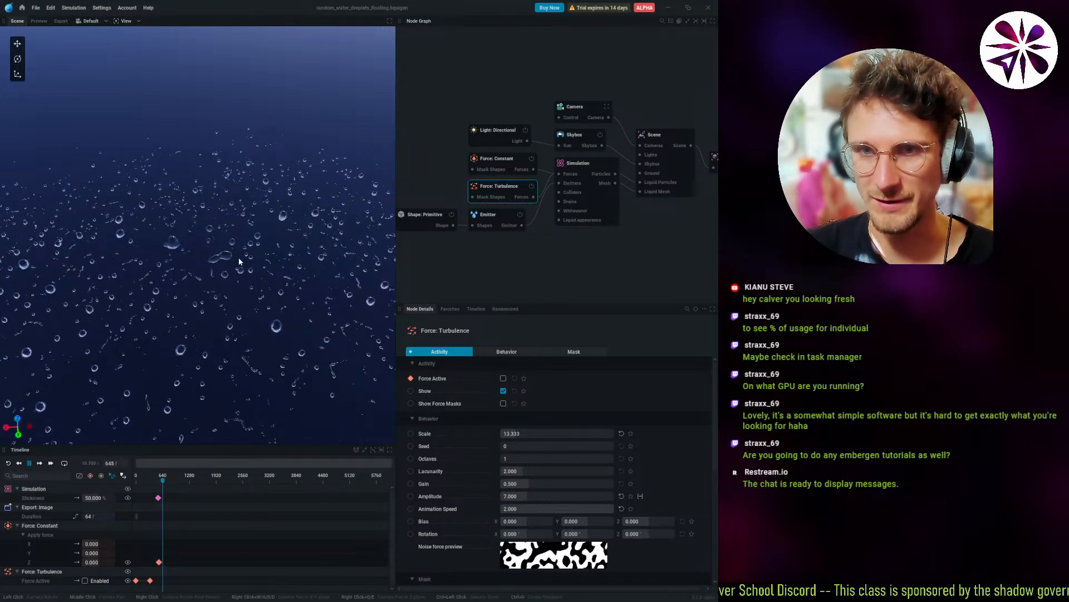
scroll(240, 267, up, 3)
scroll(274, 321, down, 5)
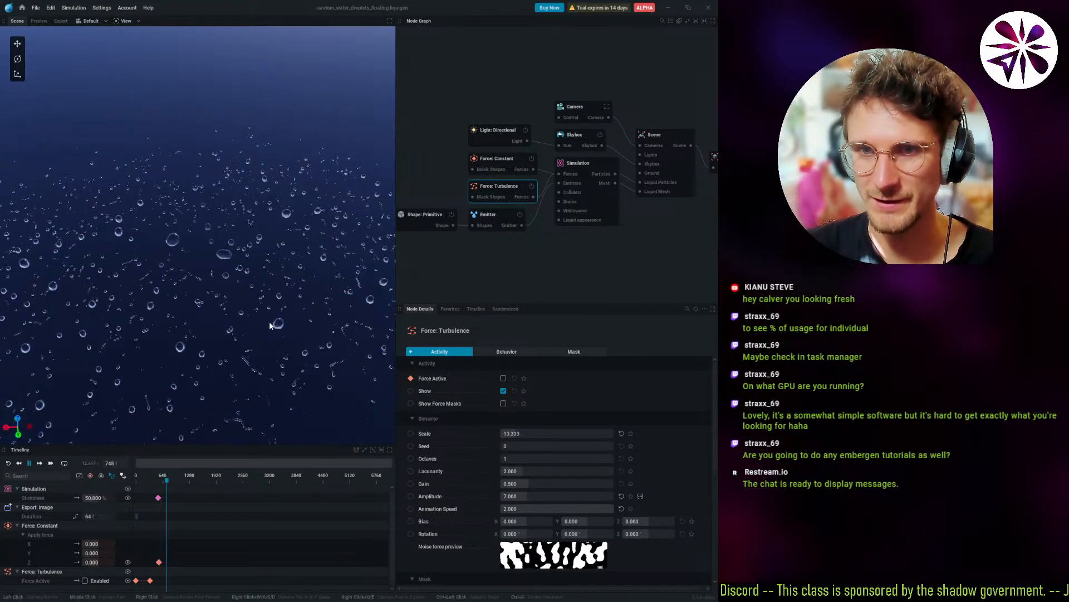
drag(273, 323, 283, 227)
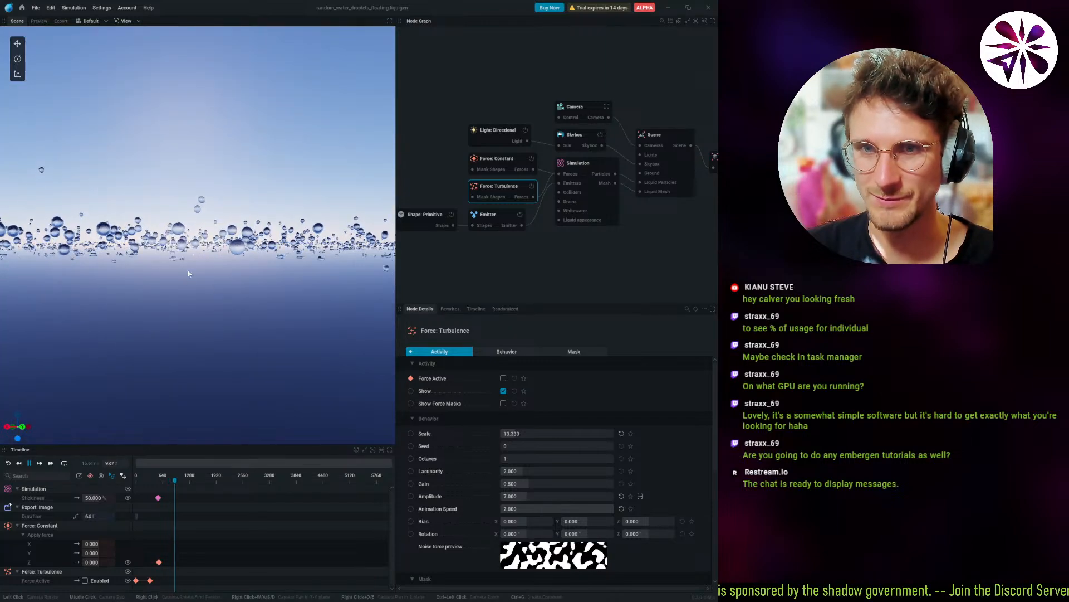
scroll(188, 274, up, 3)
drag(187, 274, 190, 311)
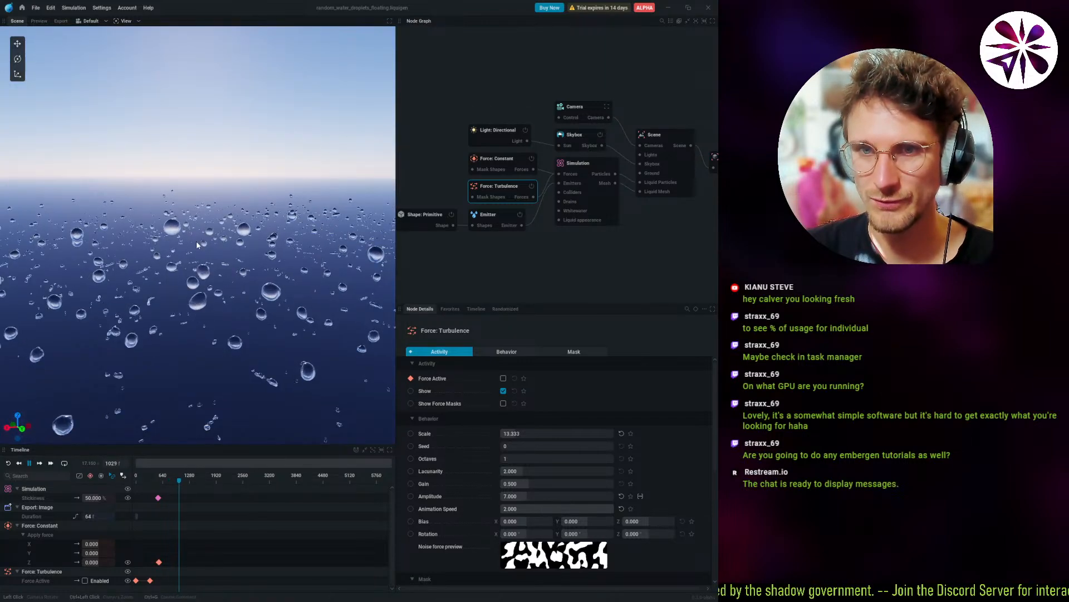
scroll(196, 243, up, 4)
scroll(146, 226, up, 3)
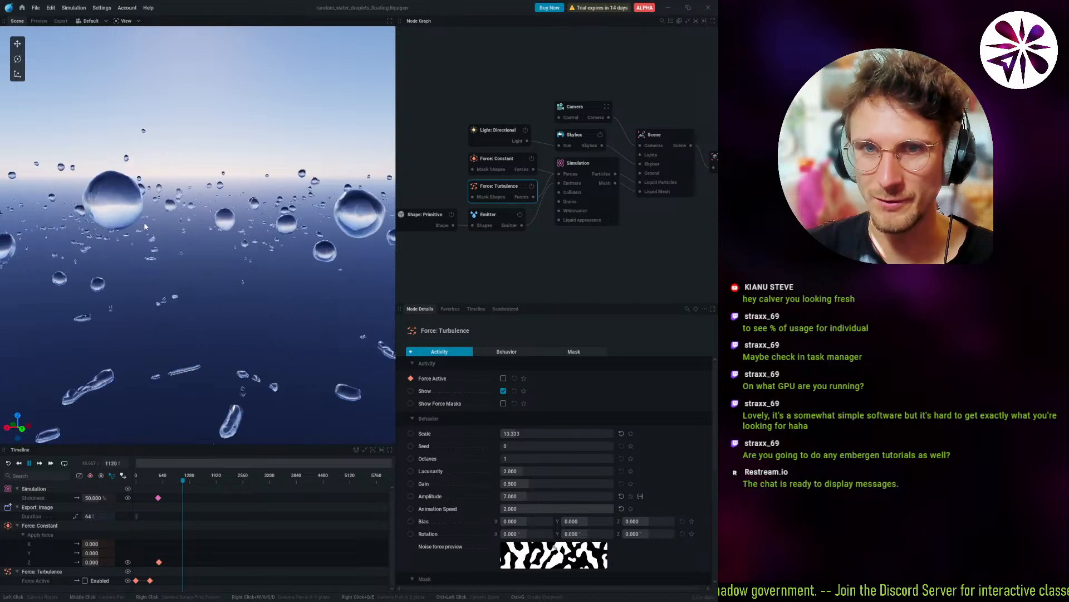
scroll(144, 227, up, 3)
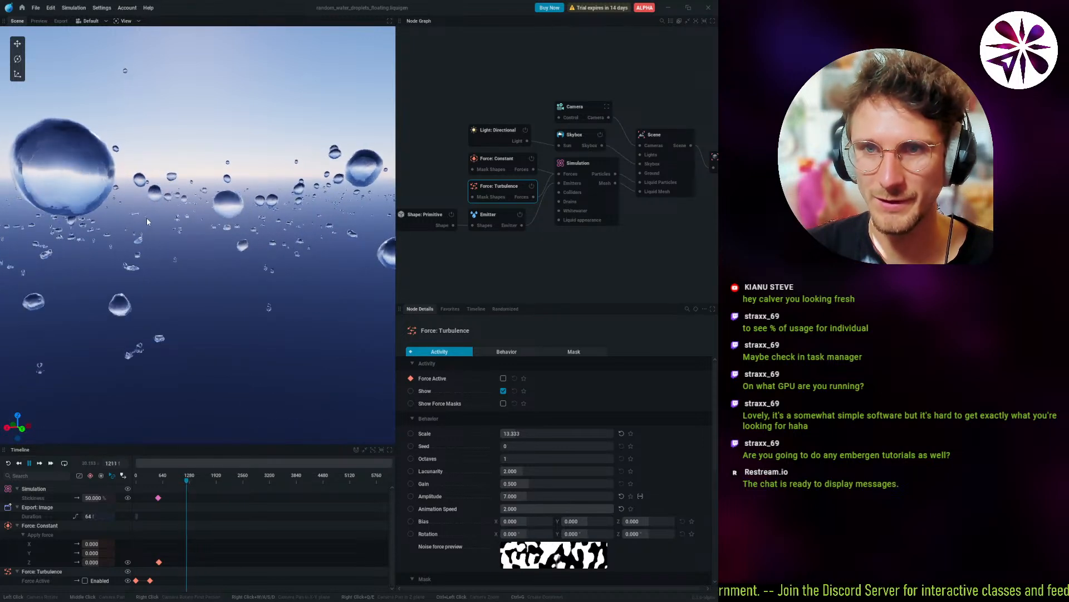
scroll(146, 218, down, 5)
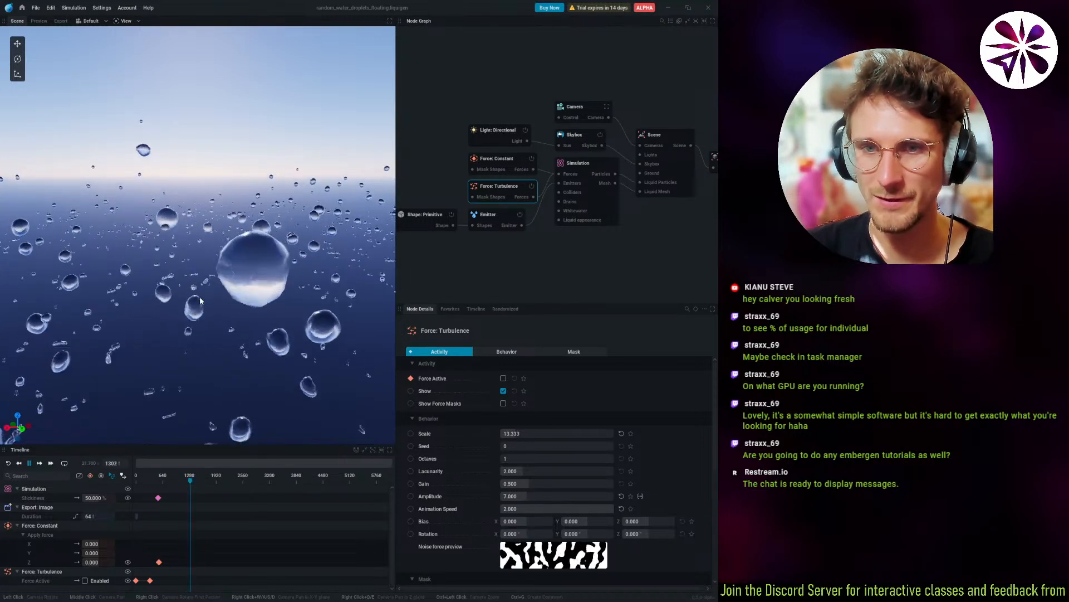
drag(200, 296, 262, 282)
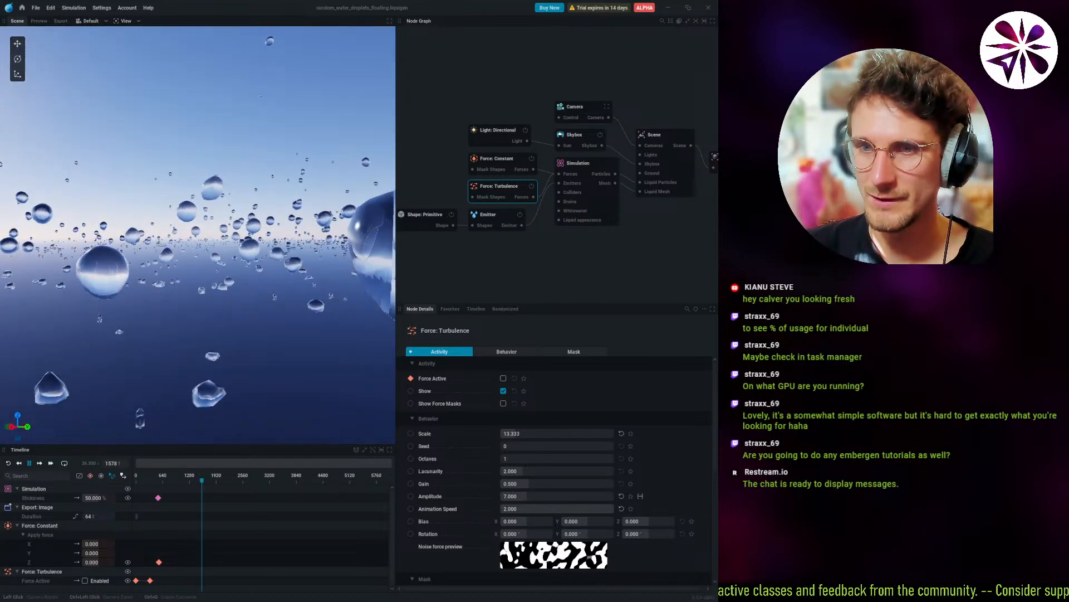
drag(195, 280, 206, 226)
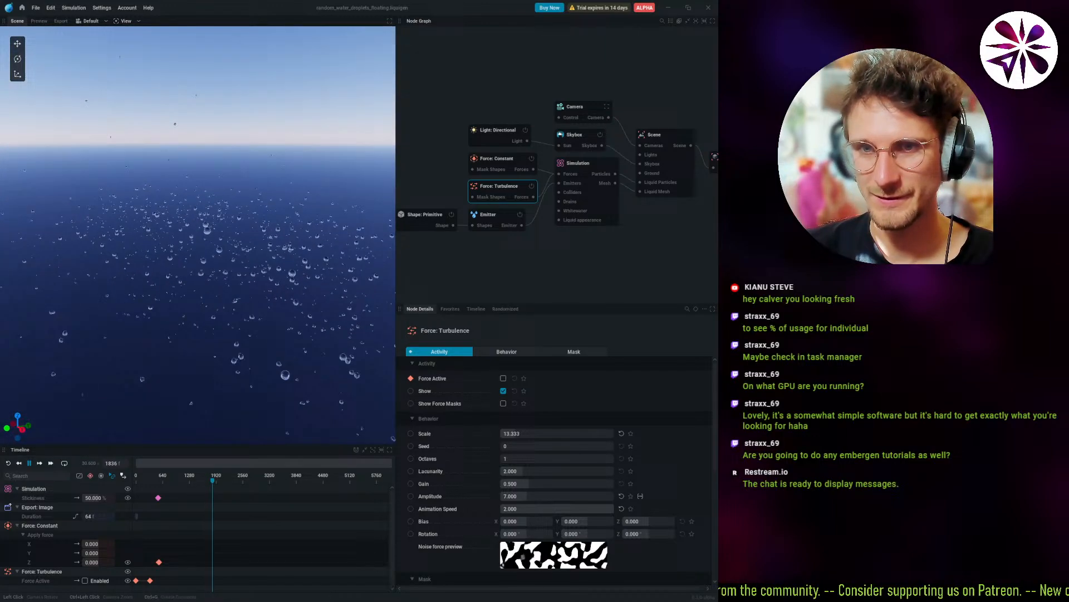
Open the Liquigen Sales Page Waterball preset and view the floating liquid from above.
click(21, 8)
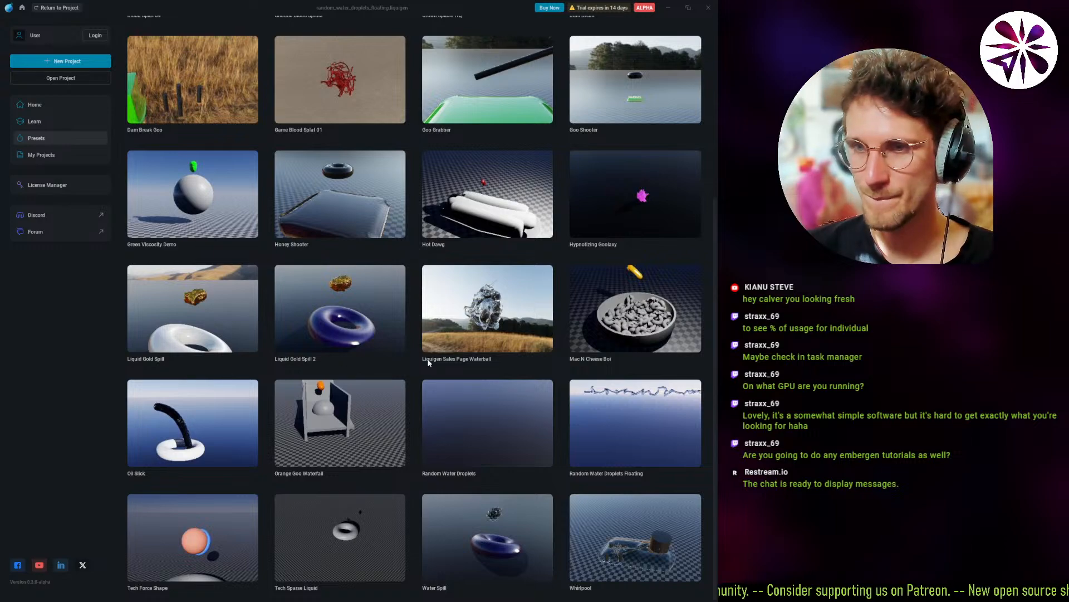
click(519, 319)
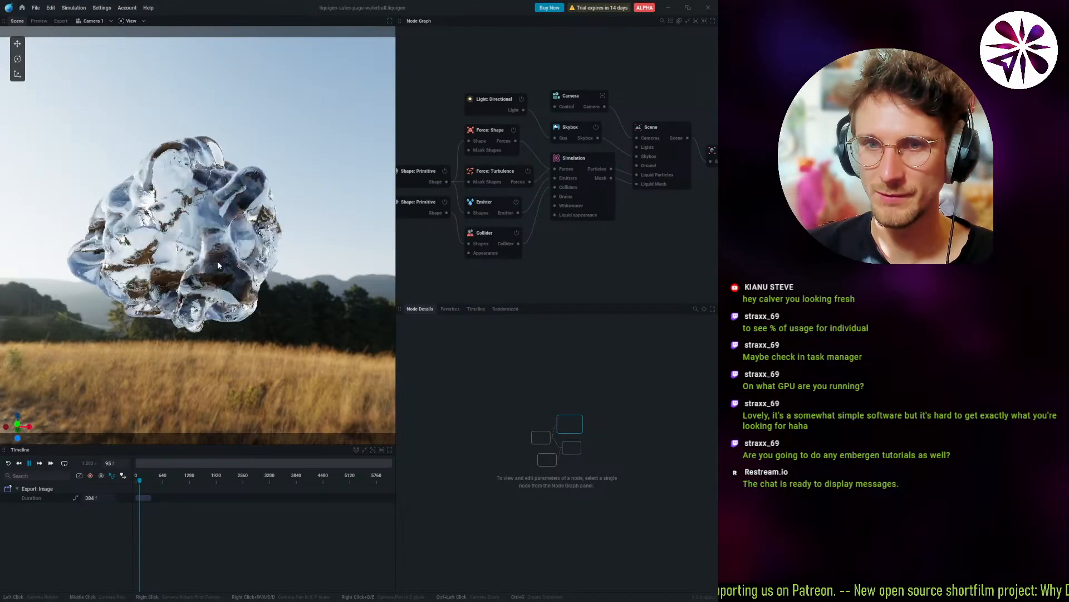
drag(233, 265, 176, 204)
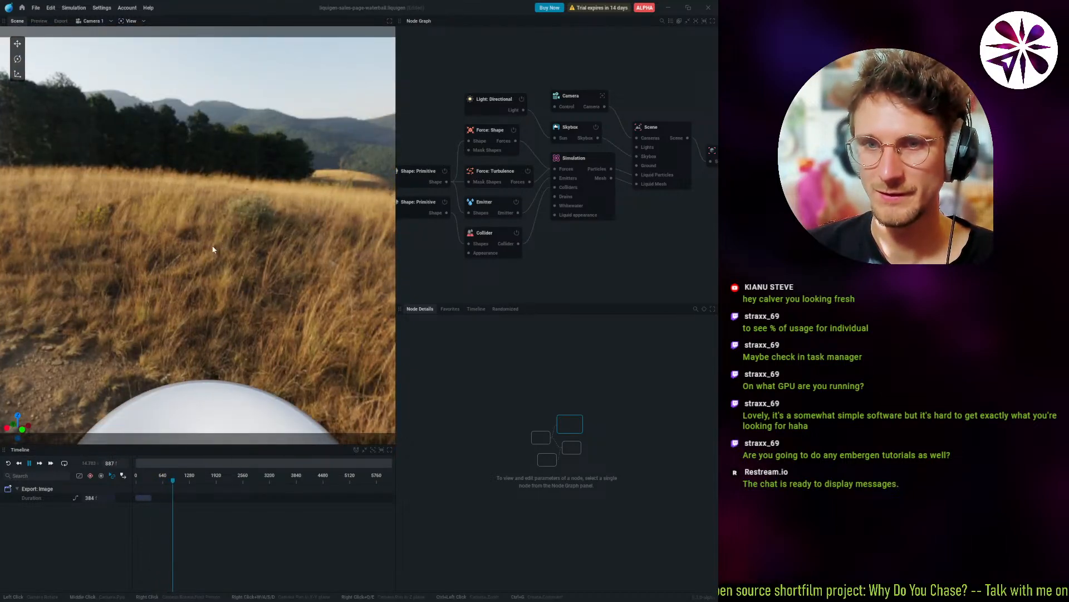
Open the Dam Break preset without saving the Waterball changes, and view the water hitting the pillars up close.
click(21, 8)
scroll(478, 292, up, 5)
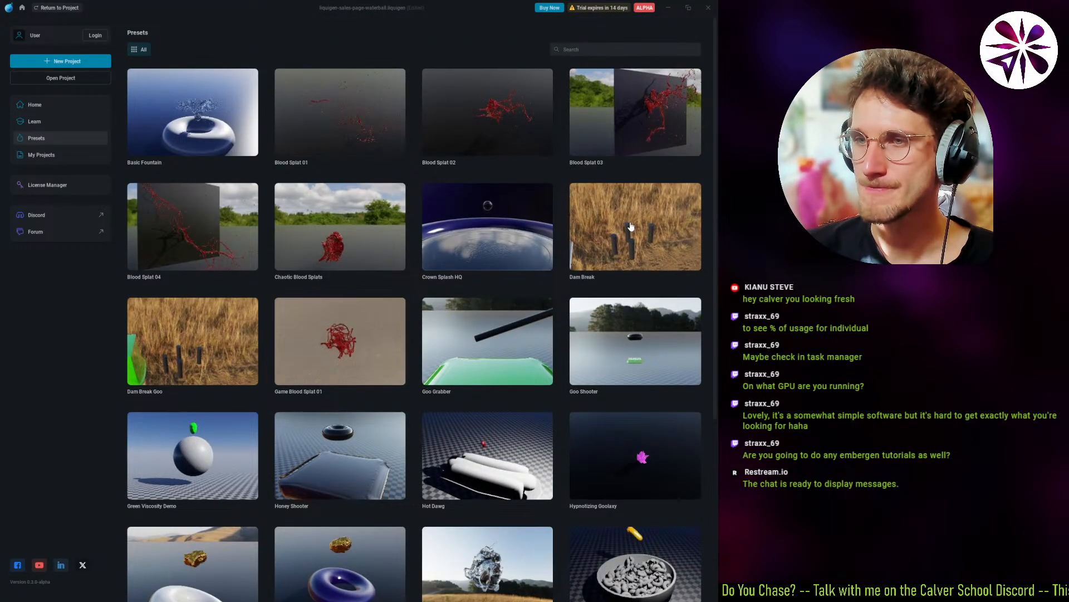
click(636, 227)
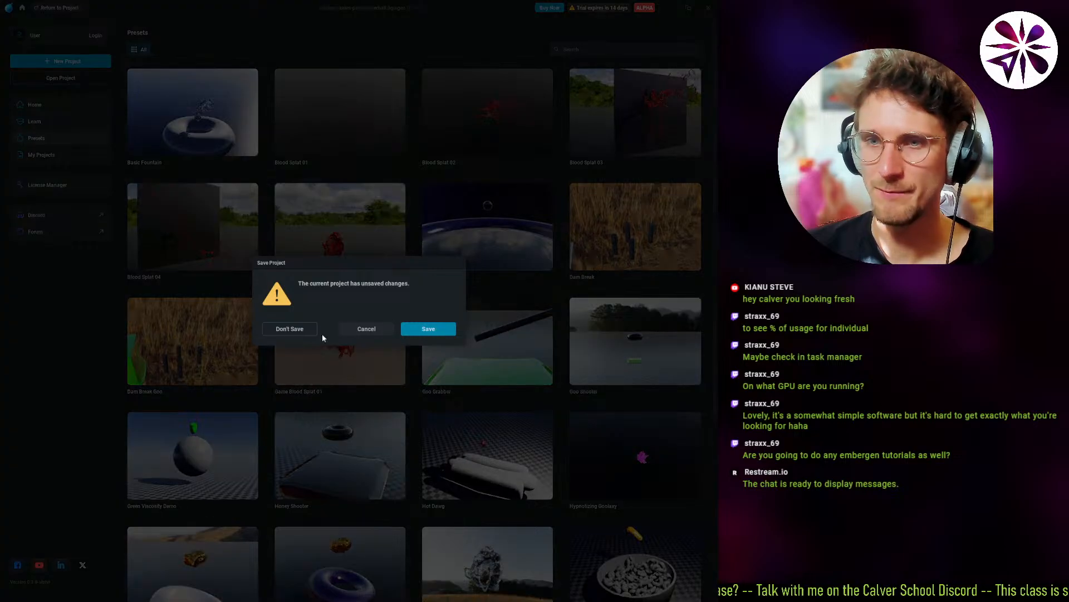
click(303, 333)
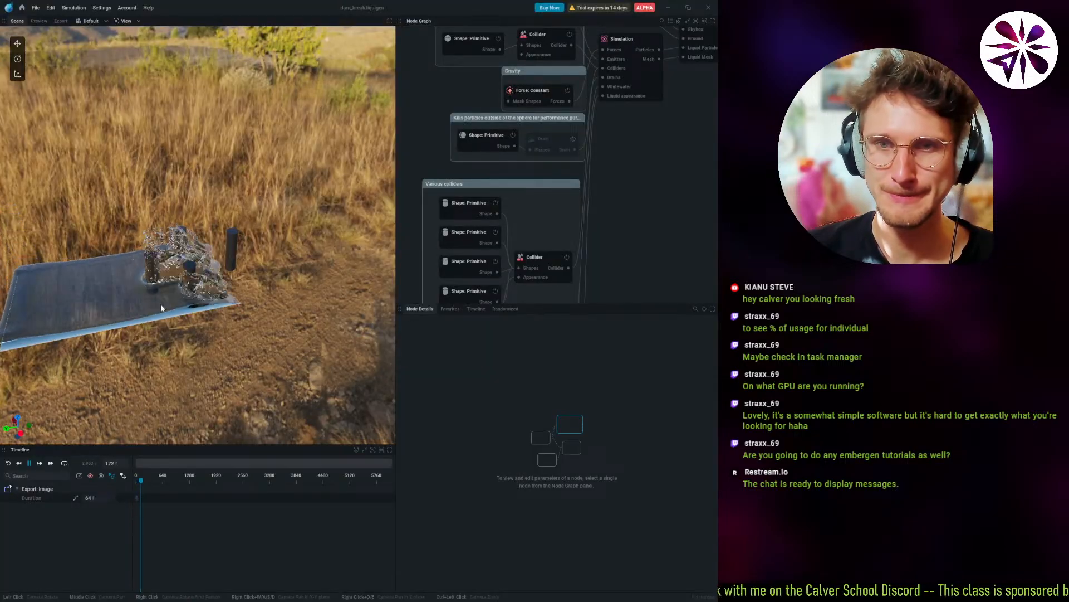
scroll(162, 304, up, 5)
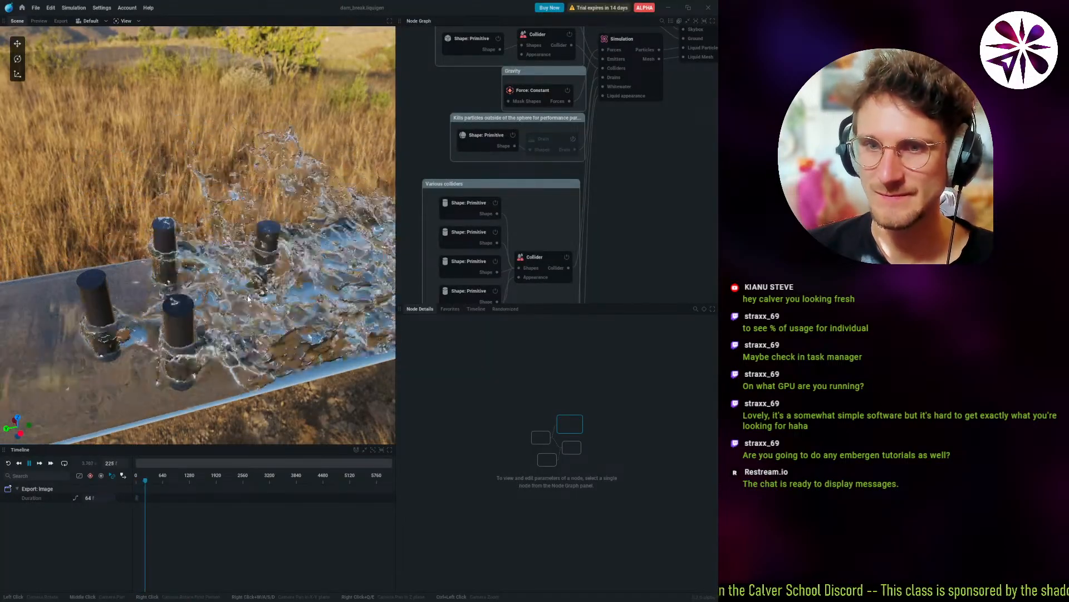
scroll(504, 218, down, 4)
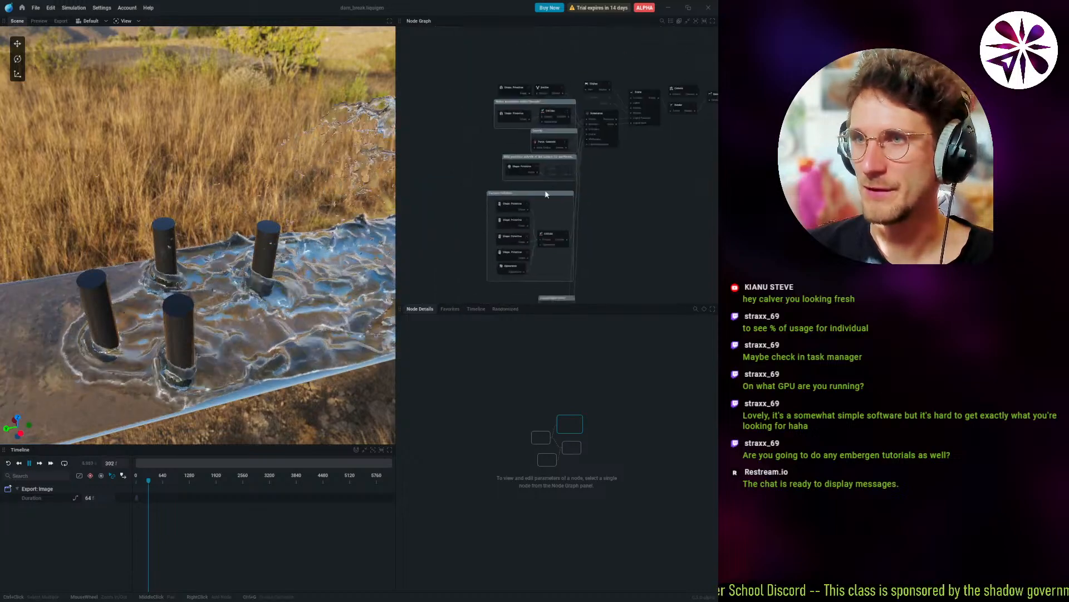
Show the parameters of the Simulation node and look over the rest of the graph down to the White water group.
scroll(552, 190, up, 5)
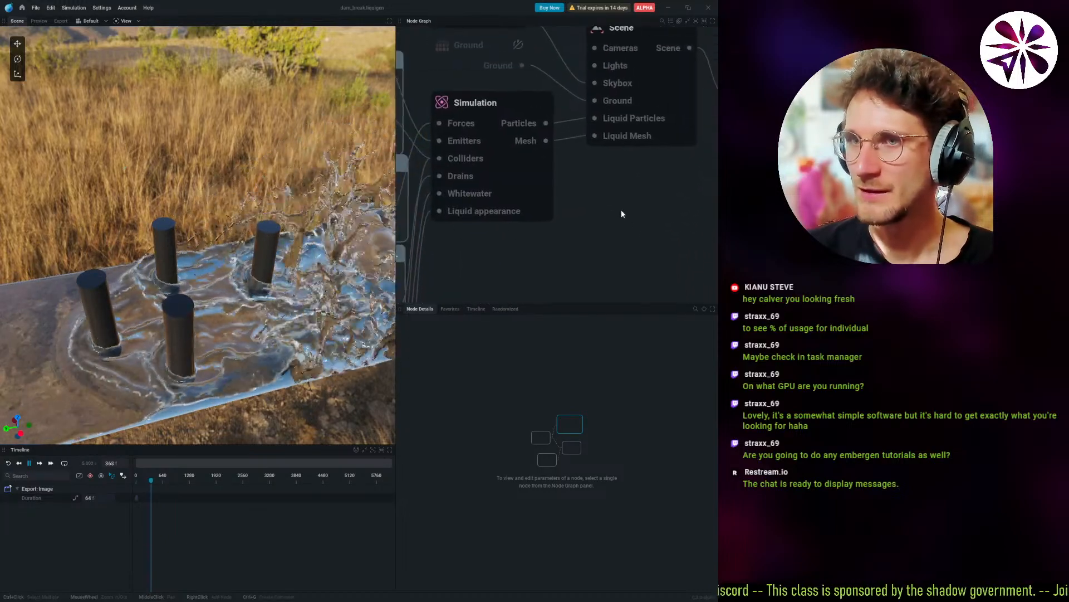
scroll(483, 225, down, 2)
click(520, 201)
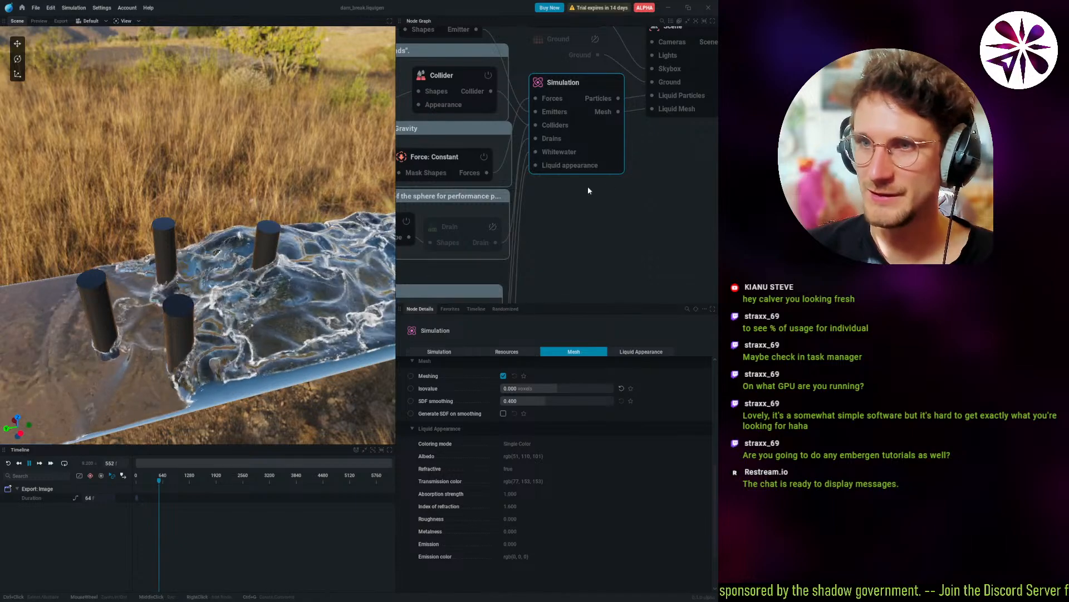
middle_drag(539, 240, 556, 191)
scroll(573, 177, down, 4)
scroll(515, 222, up, 2)
middle_drag(484, 242, 584, 180)
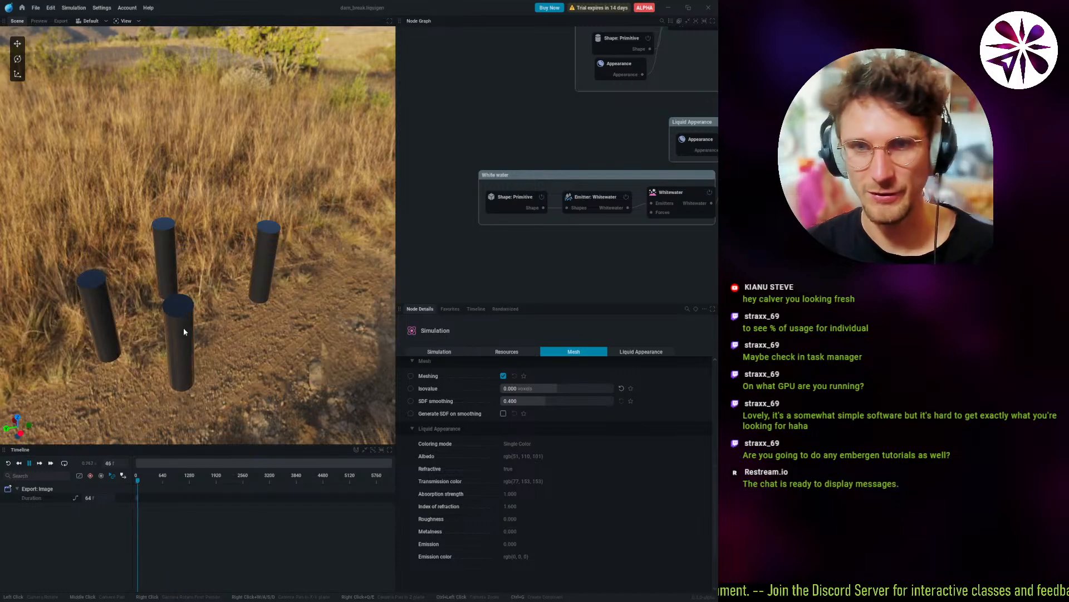
Pause the simulation at the splash and examine the liquid mesh around the pillars from close range.
key(space)
middle_drag(159, 323, 266, 328)
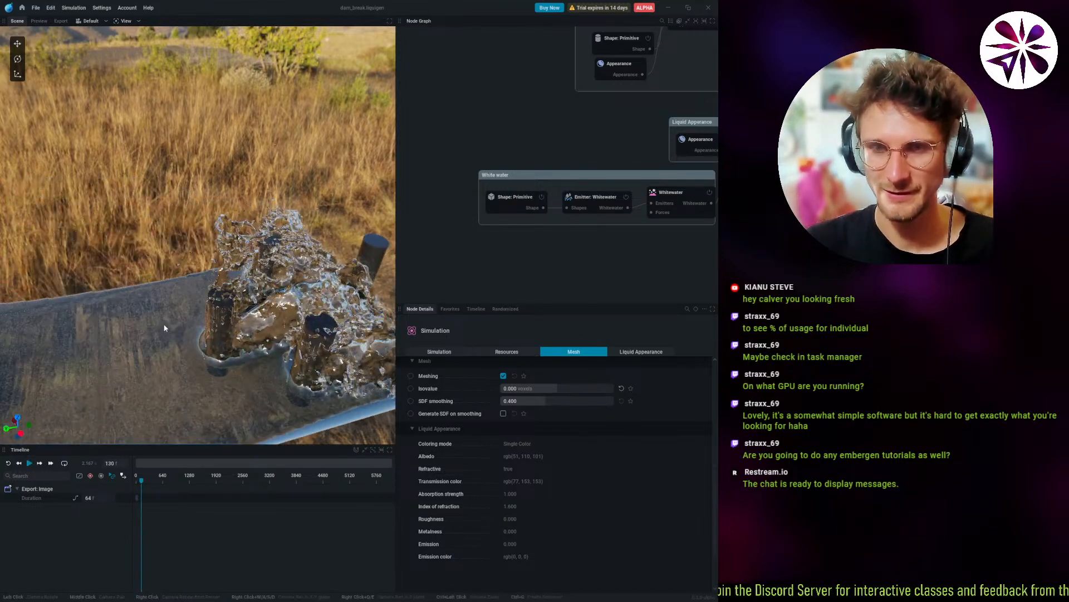
drag(160, 323, 111, 276)
scroll(162, 318, up, 5)
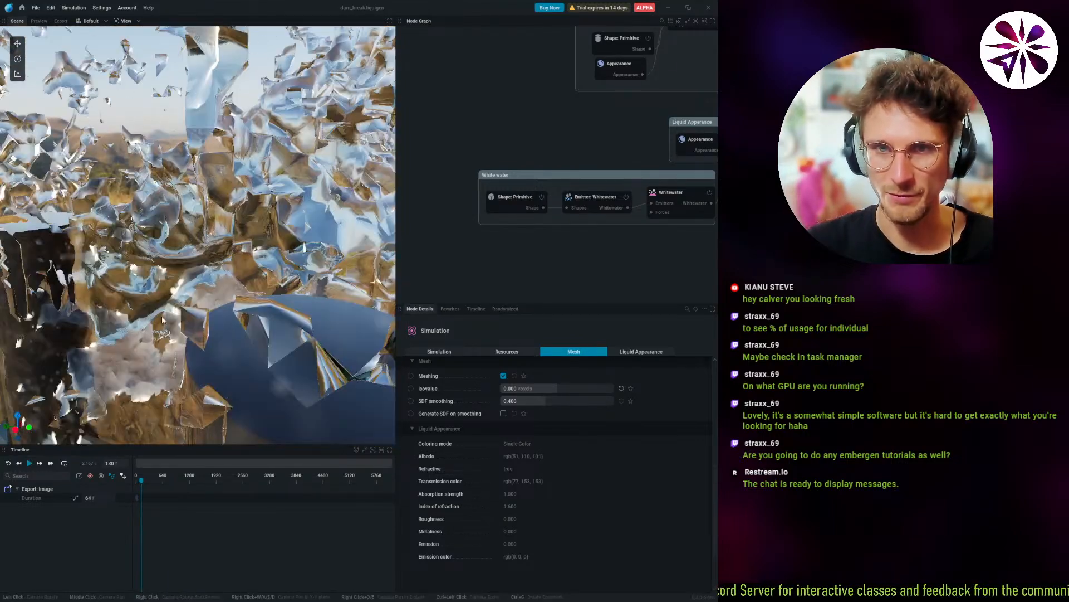
middle_drag(162, 318, 240, 384)
scroll(171, 303, up, 4)
scroll(171, 303, down, 3)
scroll(170, 306, up, 3)
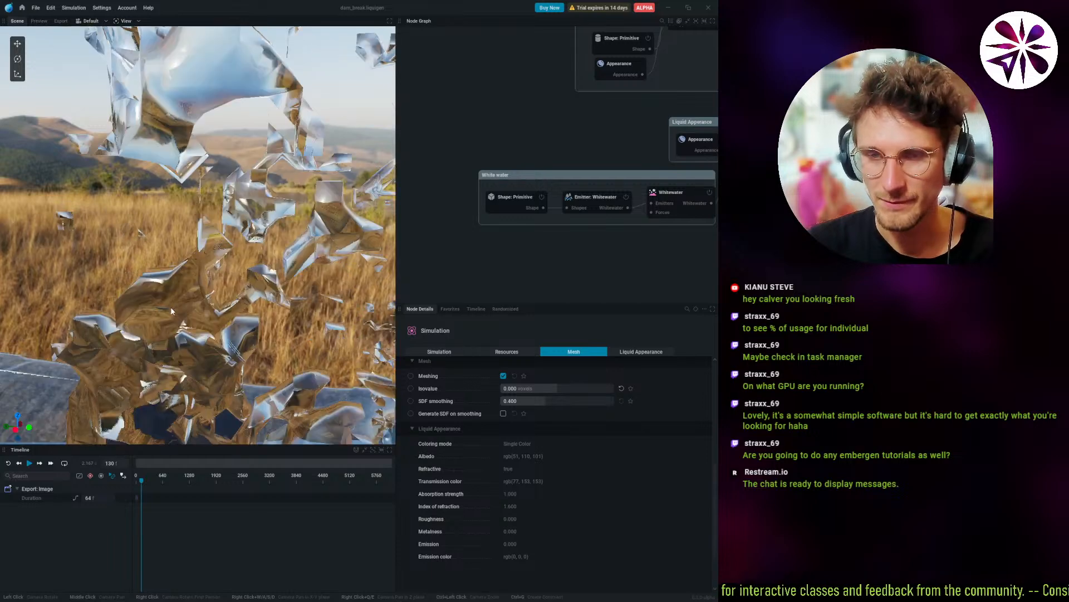
scroll(171, 307, down, 4)
scroll(167, 315, up, 5)
scroll(166, 317, down, 5)
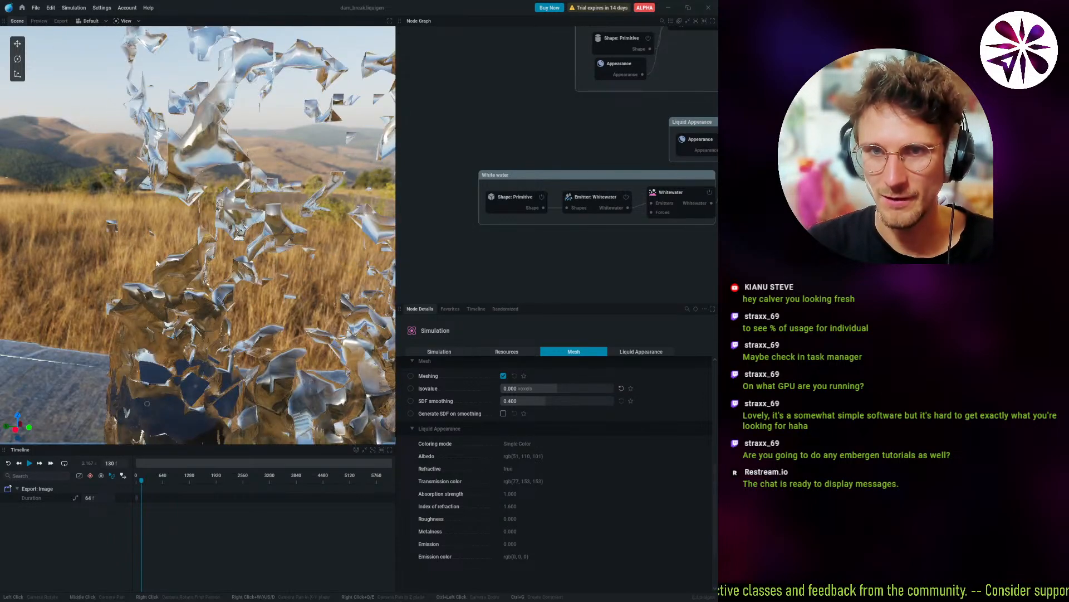
Review the Simulation node's Liquid Appearance, Mesh and Resources settings.
click(644, 351)
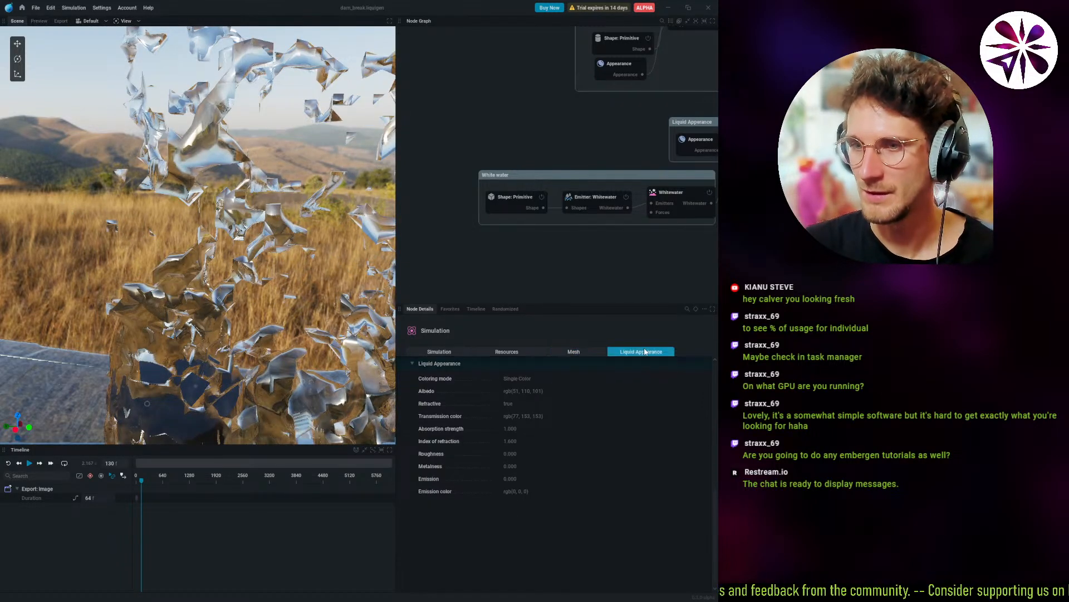
scroll(480, 452, up, 4)
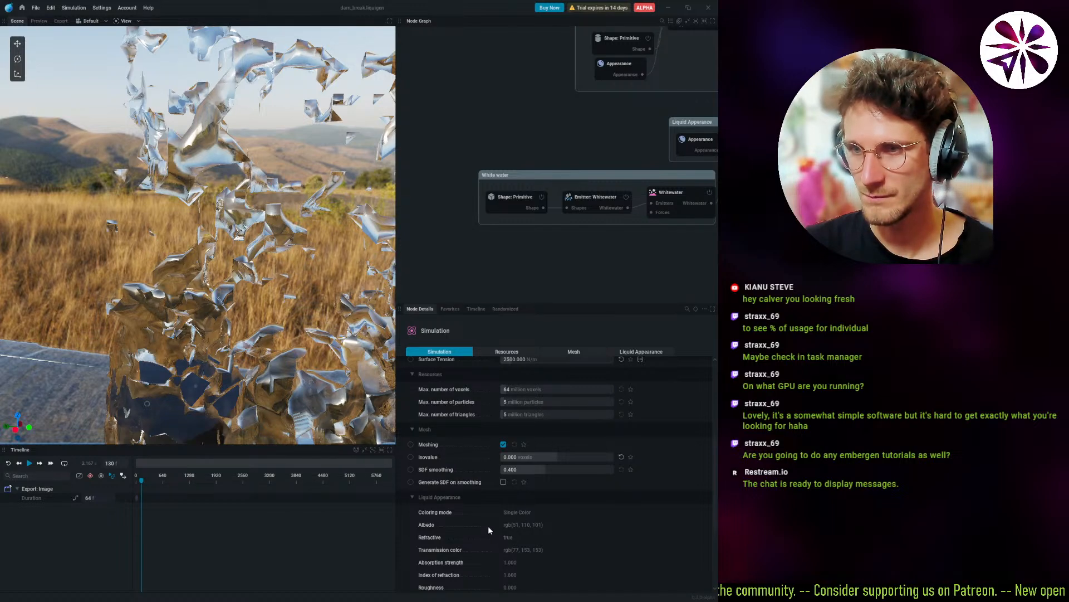
scroll(488, 529, down, 1)
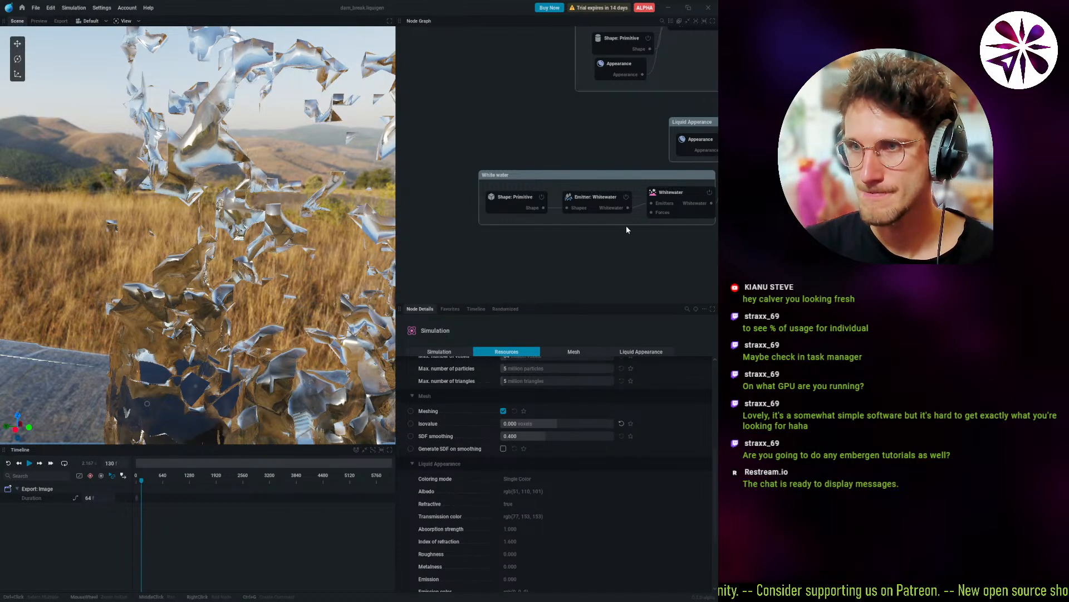
Show the parameters of the Whitewater node and set its Spray Transparency to 28.667.
middle_drag(626, 229, 553, 250)
click(601, 218)
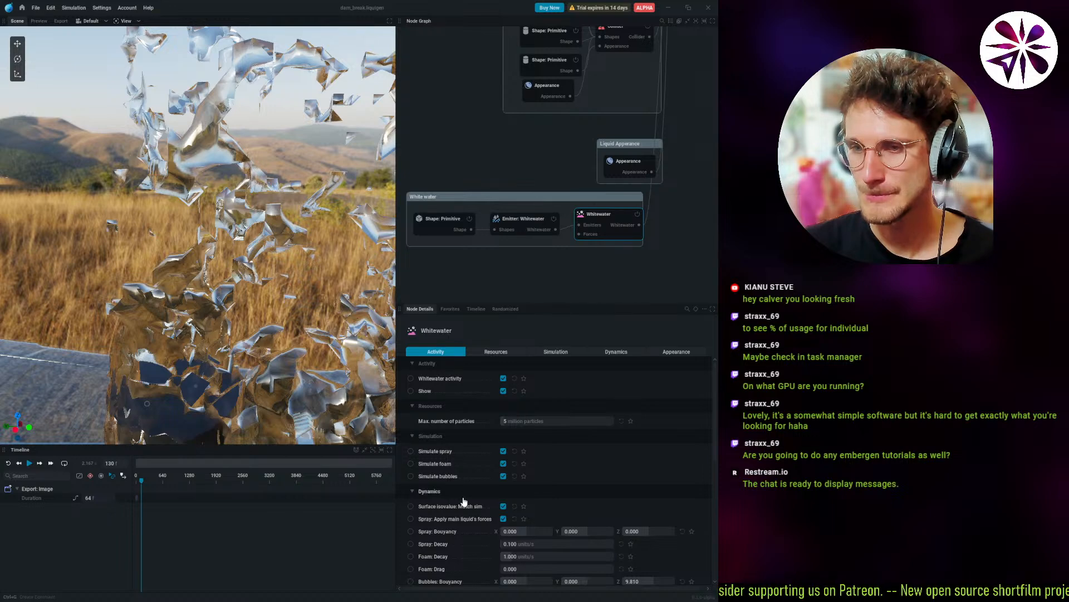
scroll(465, 507, down, 5)
scroll(480, 456, up, 1)
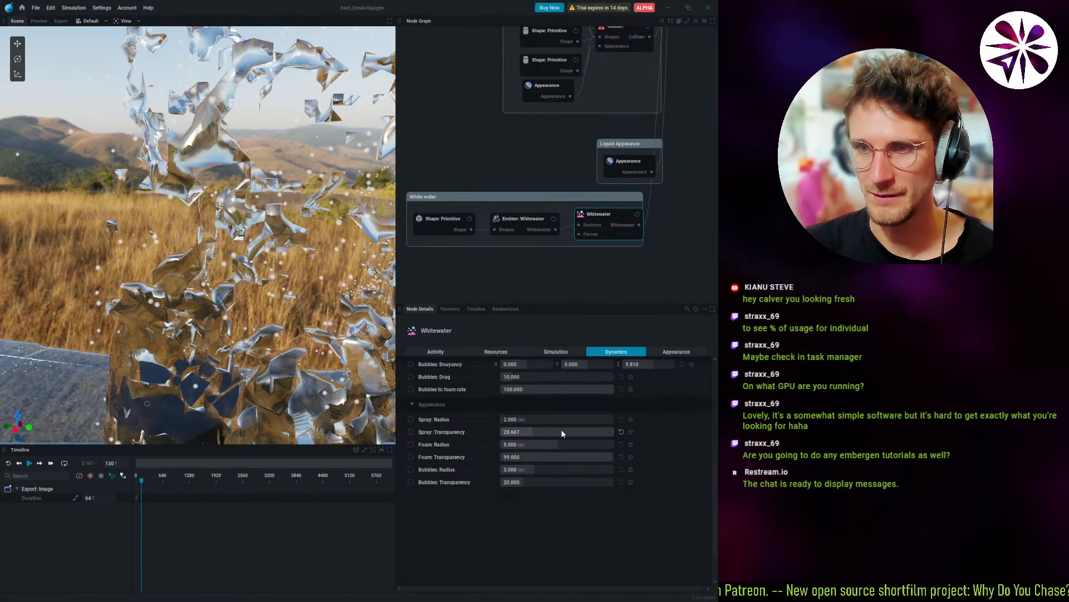
Raise the whitewater Spray Radius to 4.667 cm, view the splash from another angle, and reduce the radius to 1.667 cm.
mouse_move(551, 423)
mouse_down()
mouse_move(618, 422)
mouse_move(574, 423)
mouse_up()
scroll(239, 268, down, 5)
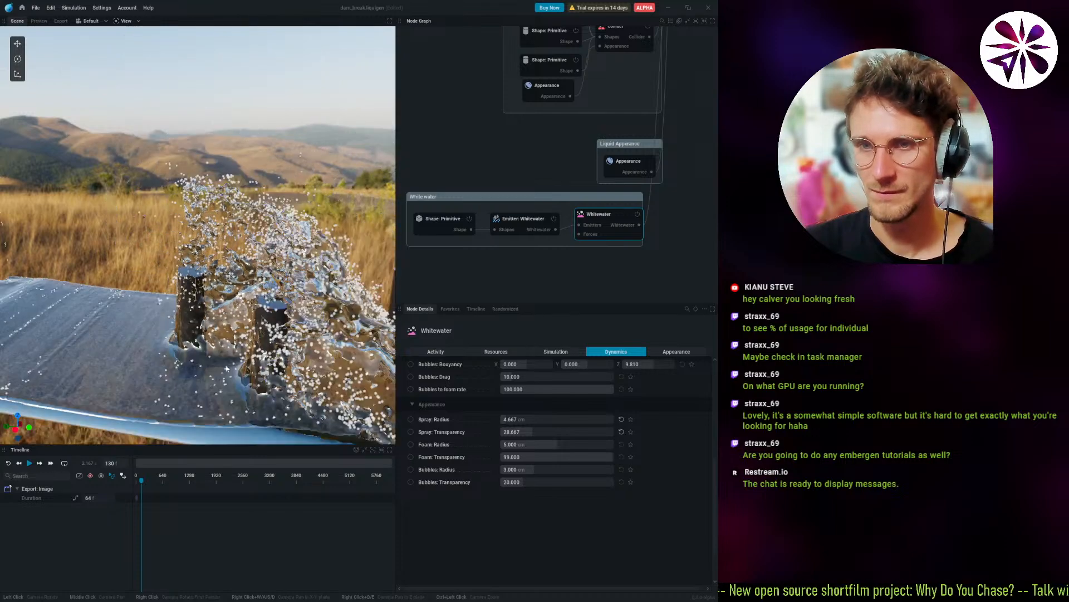
drag(240, 267, 279, 262)
drag(239, 337, 263, 333)
scroll(264, 333, up, 4)
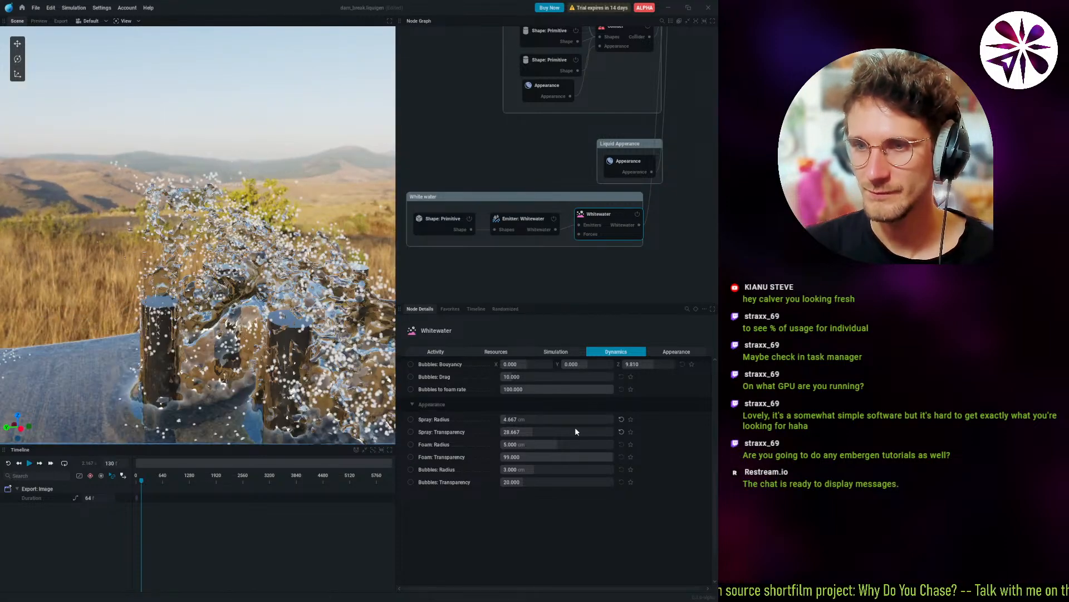
drag(571, 424, 546, 423)
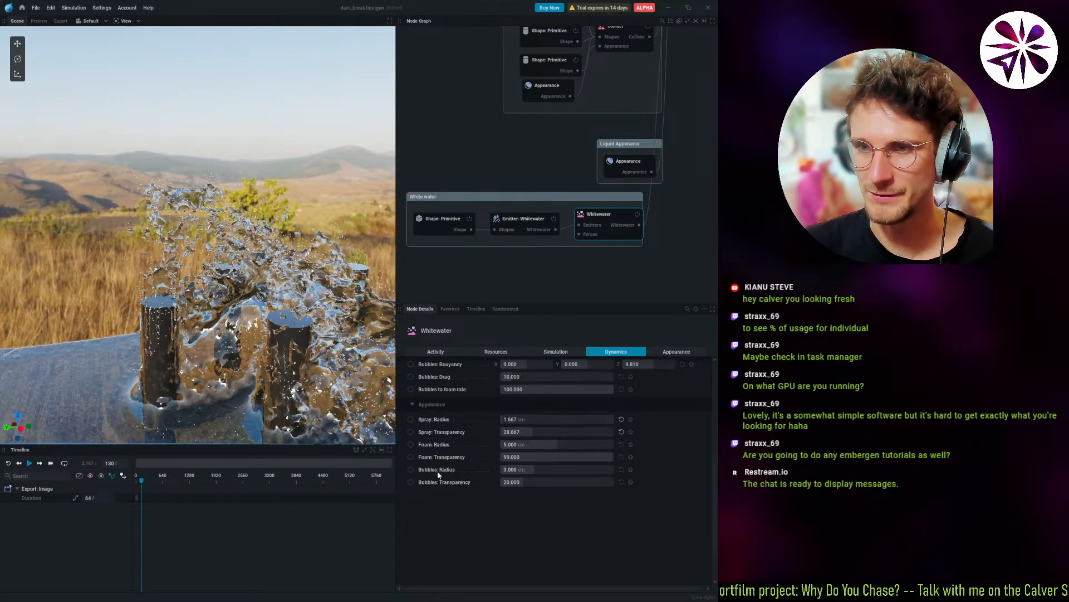
Set the whitewater's maximum number of particles to 20 million, and run the simulation briefly before pausing it to inspect the splash.
scroll(440, 476, up, 8)
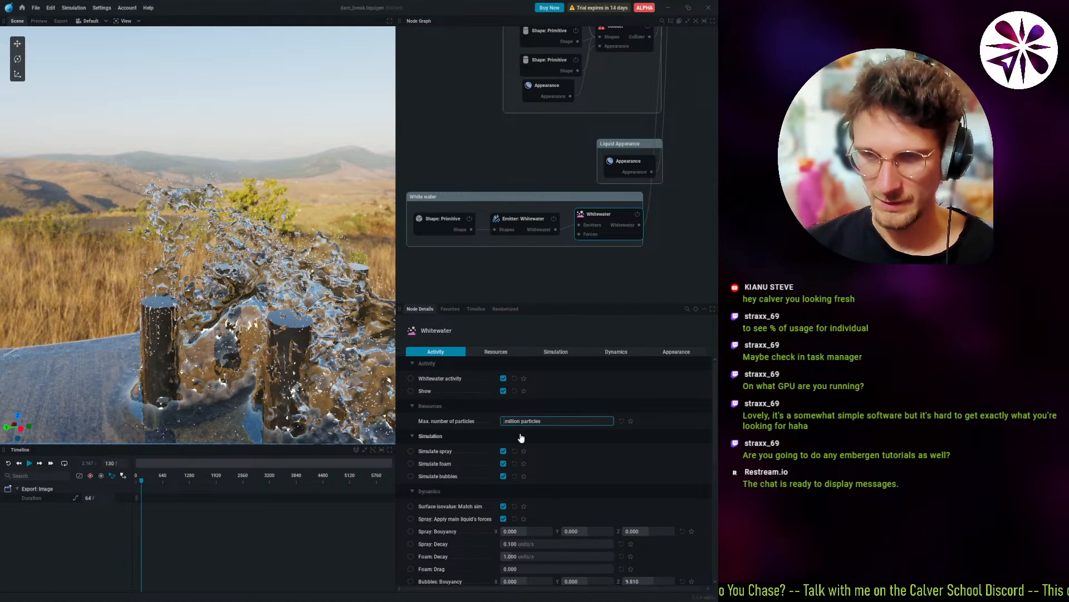
text(20)
key(Return)
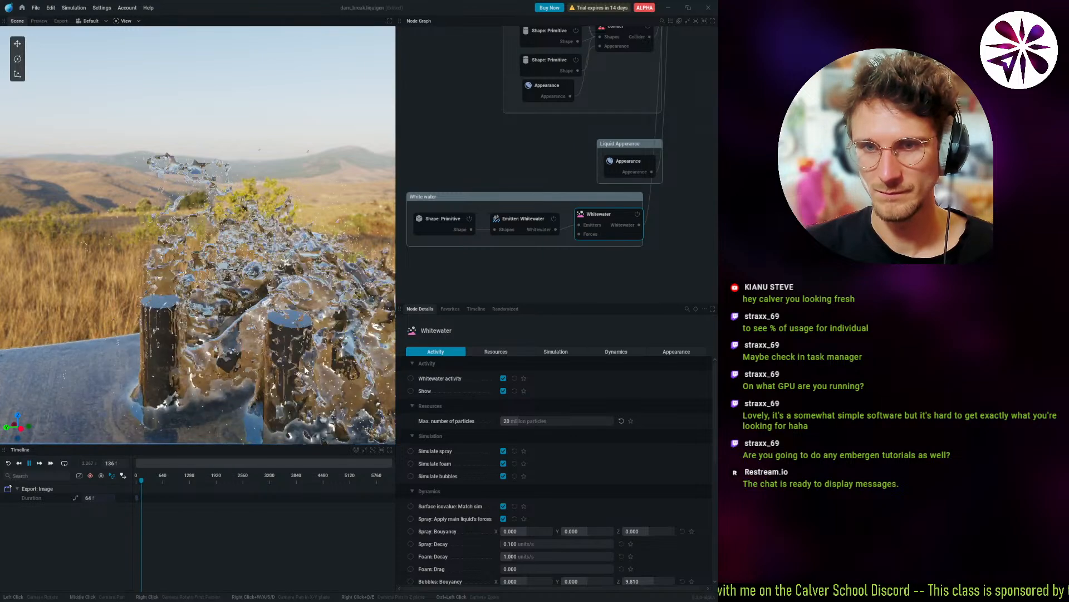
key(space)
drag(277, 381, 275, 342)
scroll(474, 561, down, 5)
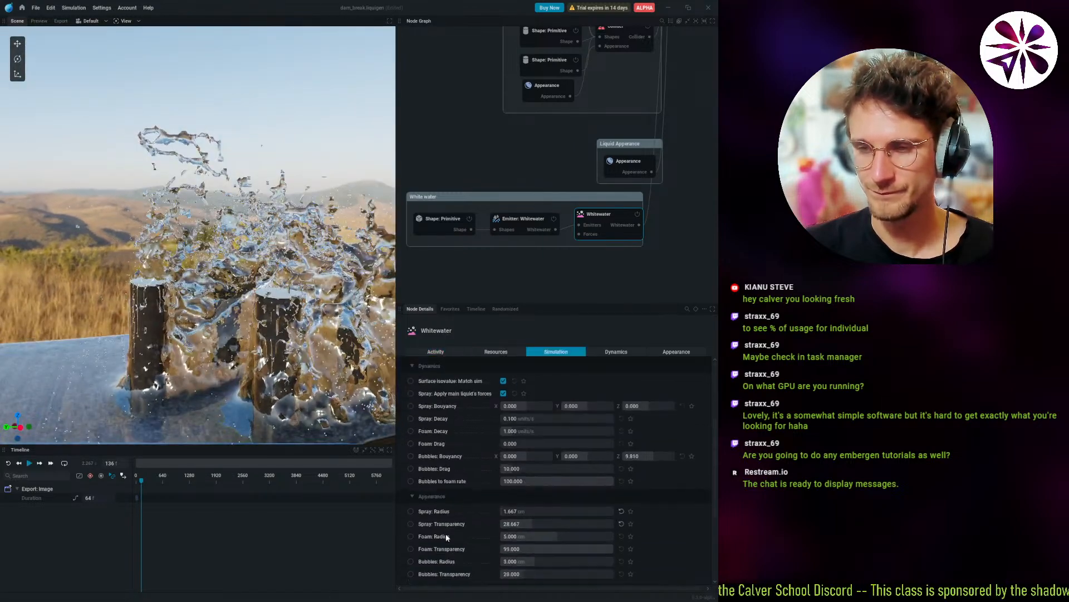
Set the Spray Radius to 3.667 cm and the Spray Transparency to 84.333, and replay the dam break to check the spray.
drag(523, 419, 538, 419)
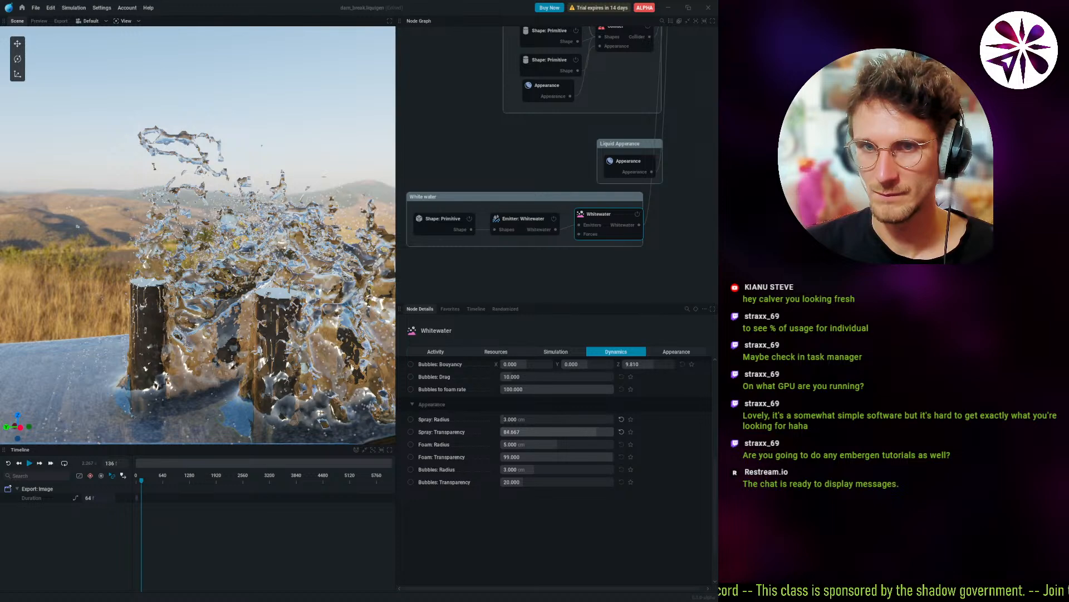
drag(502, 419, 596, 431)
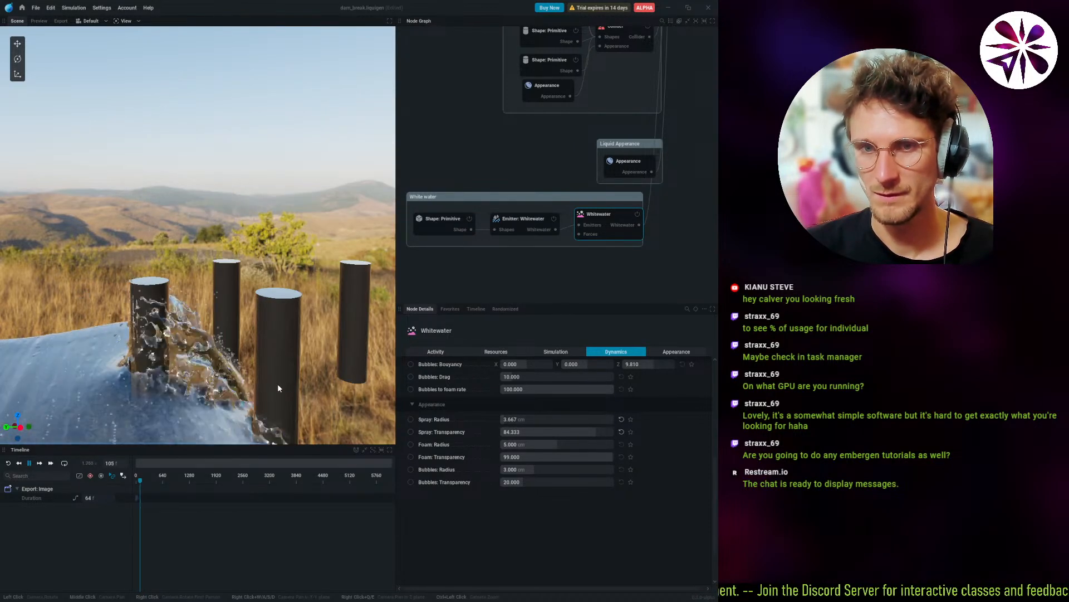
scroll(295, 376, down, 5)
drag(226, 284, 176, 383)
scroll(238, 348, up, 5)
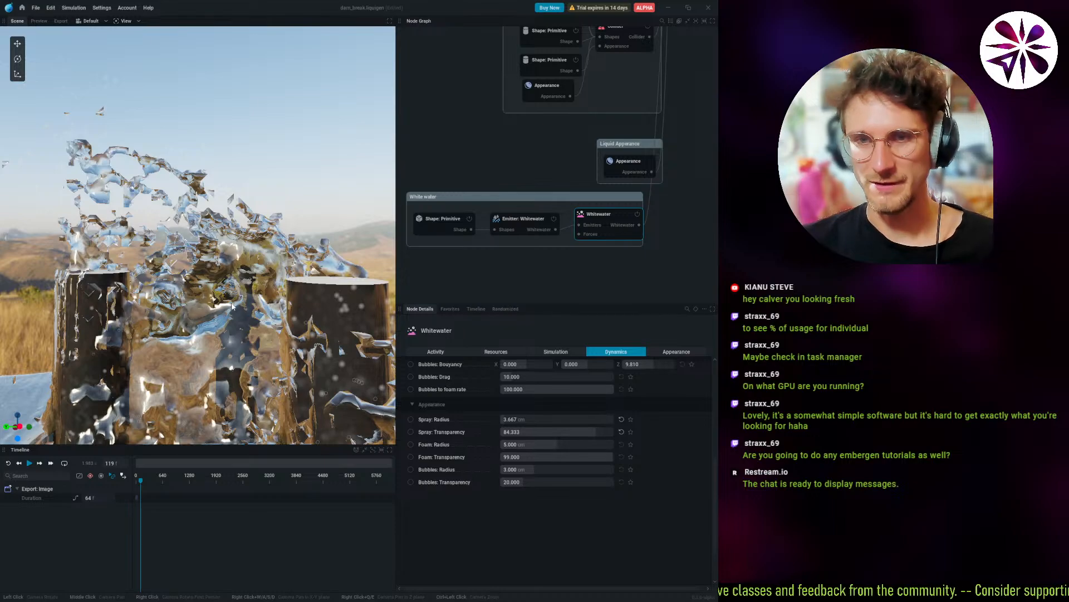
scroll(233, 307, down, 5)
key(space)
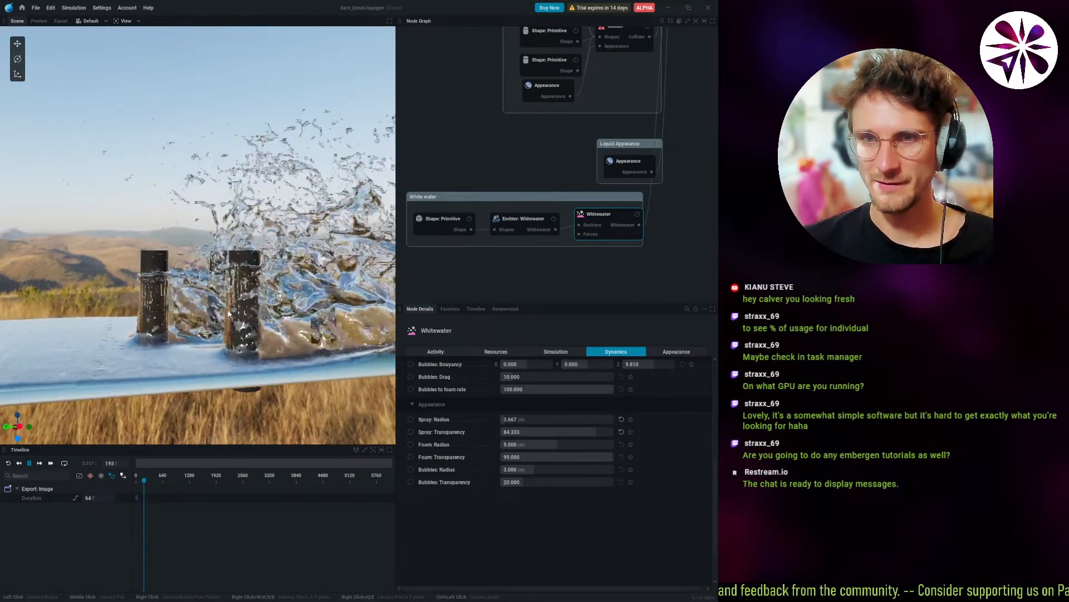
Watch the dam break from farther away, pause it mid-splash, and examine the water around the pillars up close.
scroll(227, 314, down, 8)
drag(222, 316, 214, 340)
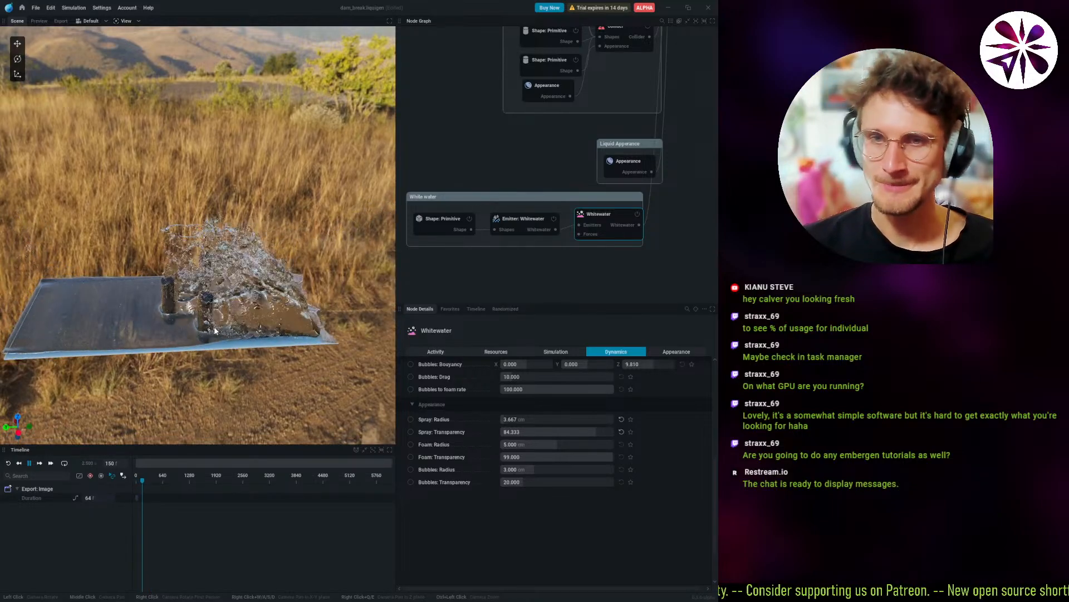
key(space)
scroll(216, 331, up, 8)
middle_drag(215, 330, 192, 289)
drag(193, 290, 167, 295)
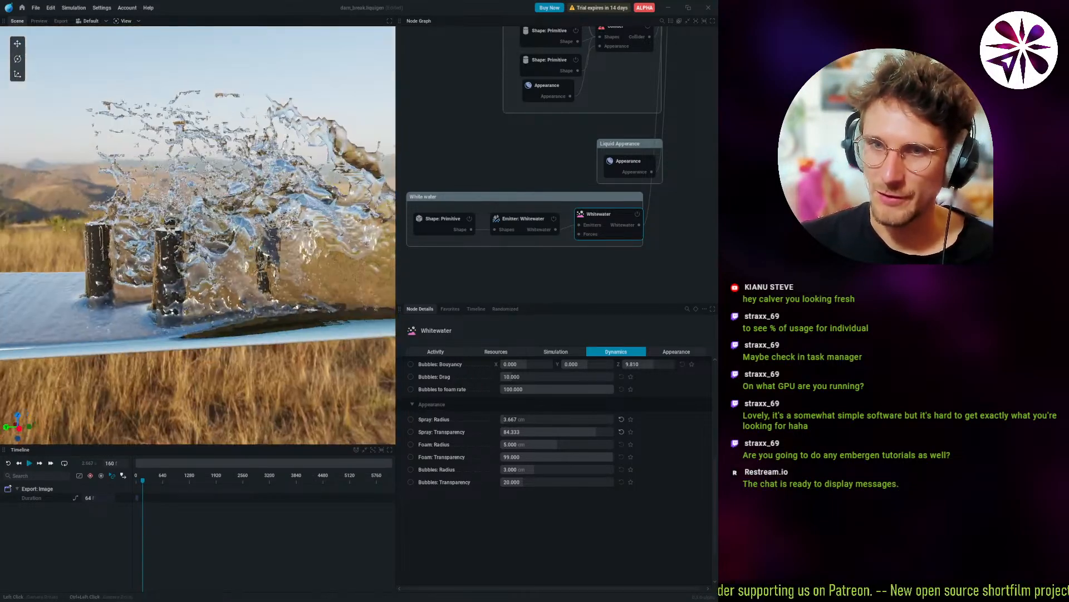
scroll(196, 255, up, 8)
scroll(179, 299, down, 8)
scroll(180, 300, up, 3)
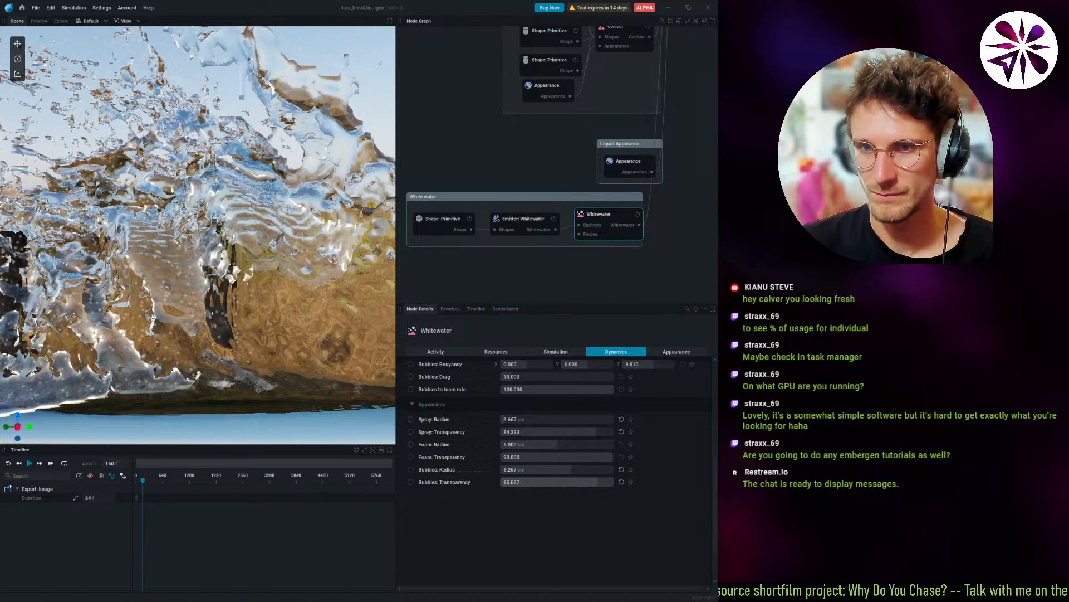
Set the Bubbles Radius to 8.400 cm, the Foam Radius to 5.567 cm, and both the bubble and foam transparency to 0.
drag(577, 470, 610, 470)
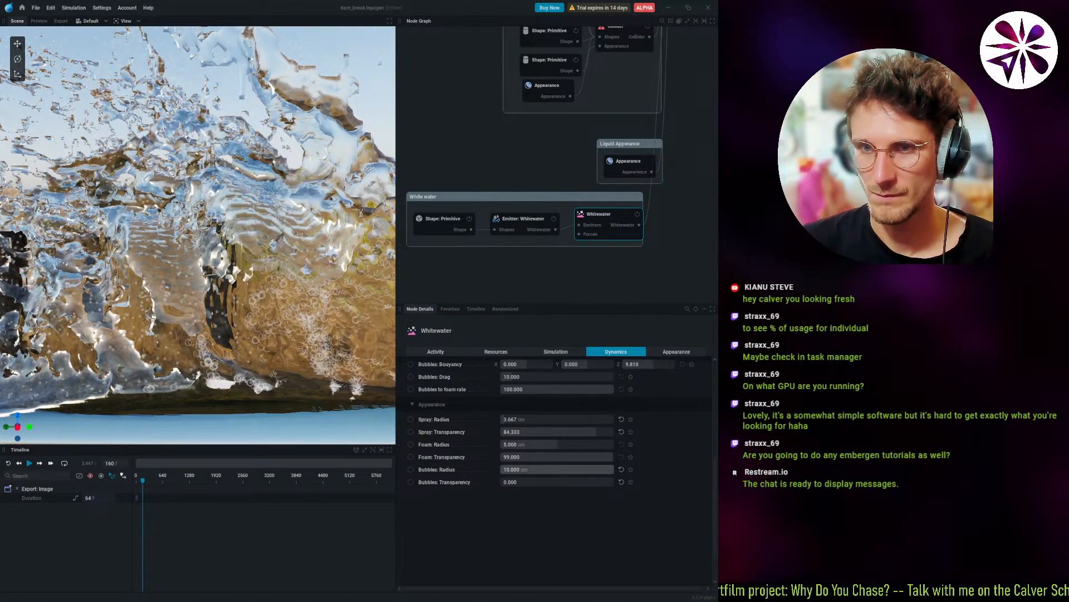
drag(530, 444, 500, 456)
scroll(222, 251, down, 5)
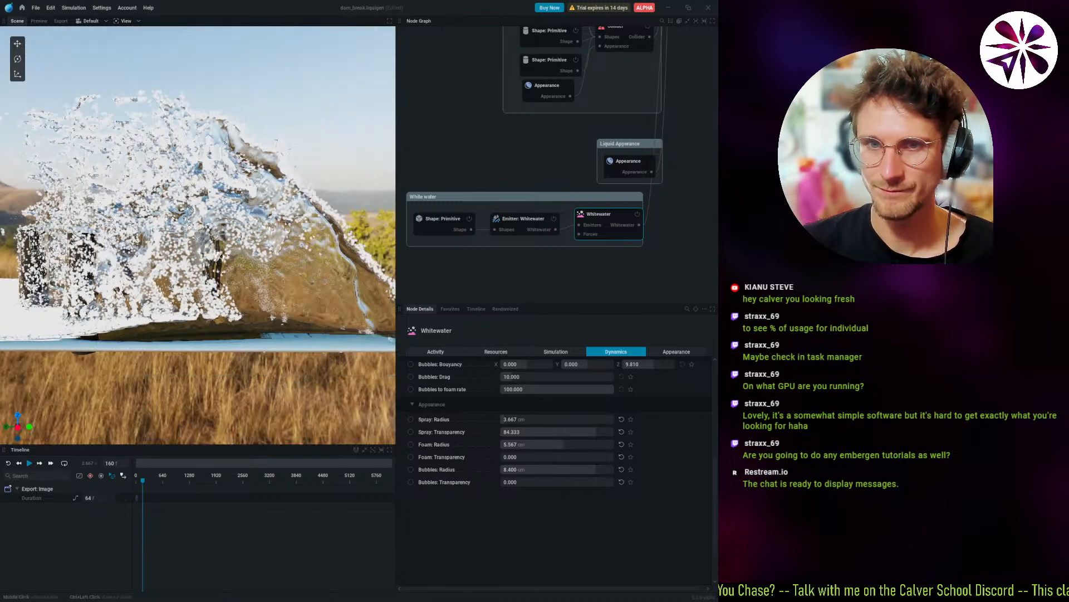
Set the whitewater's Foam Radius to 20 cm and the Foam Transparency to 99.333.
middle_drag(167, 223, 312, 279)
scroll(278, 267, up, 4)
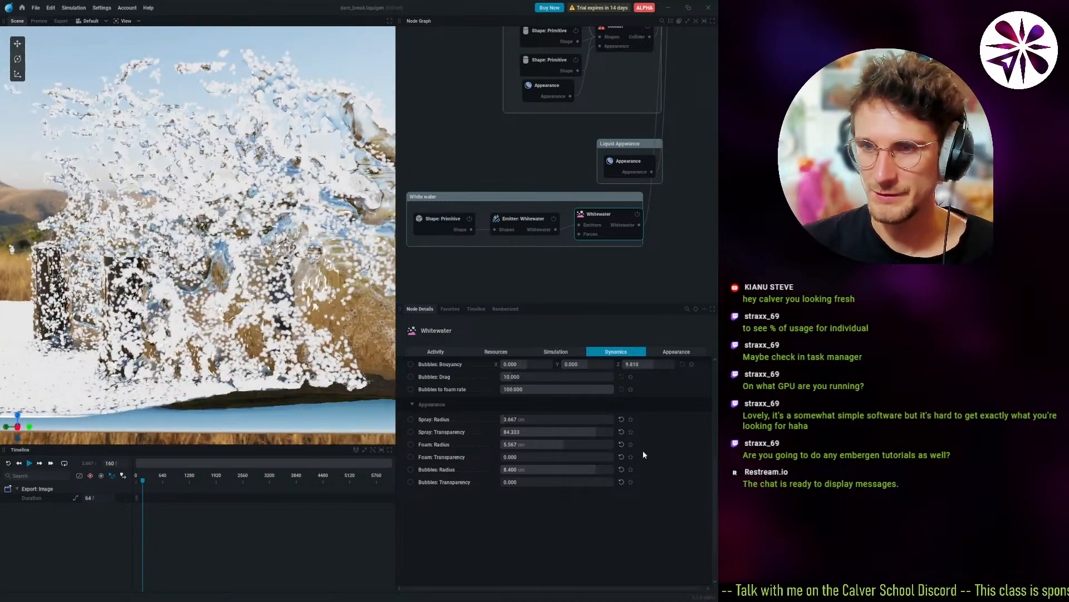
drag(548, 444, 601, 444)
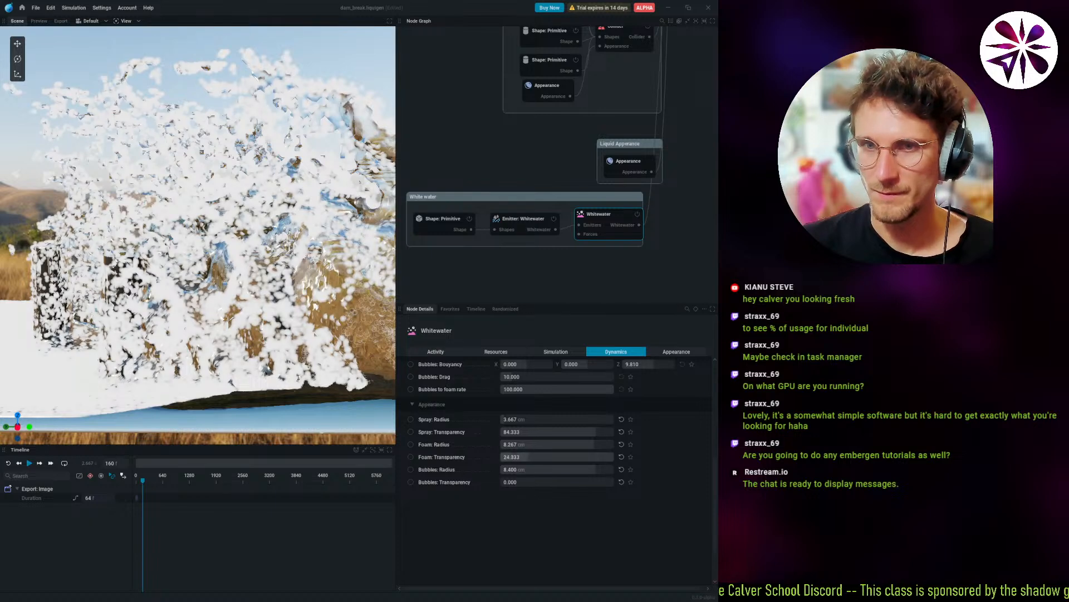
drag(528, 457, 610, 457)
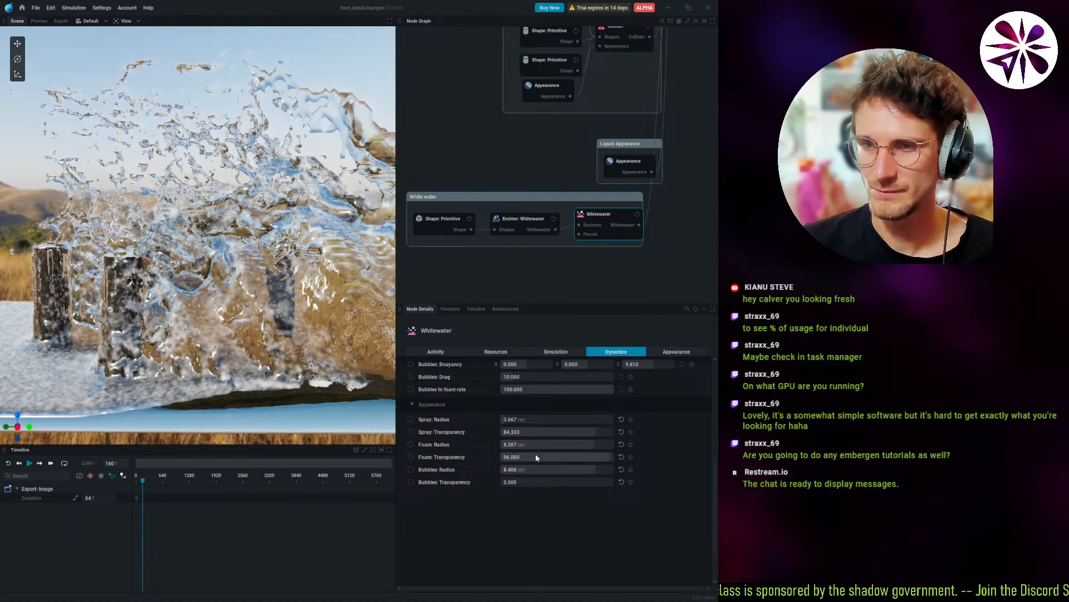
drag(535, 444, 546, 444)
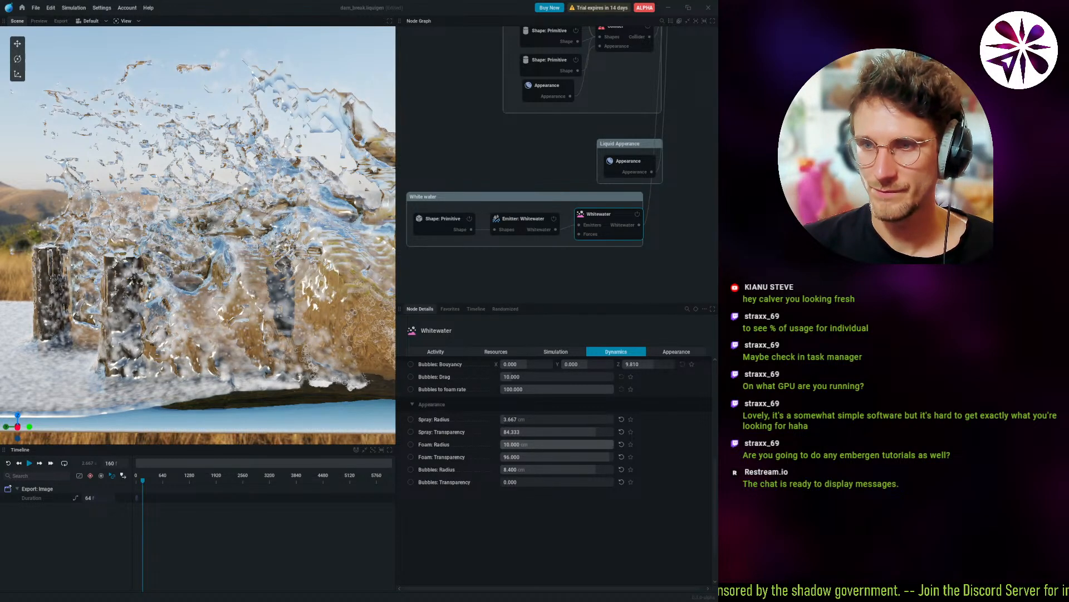
text(20)
key(Return)
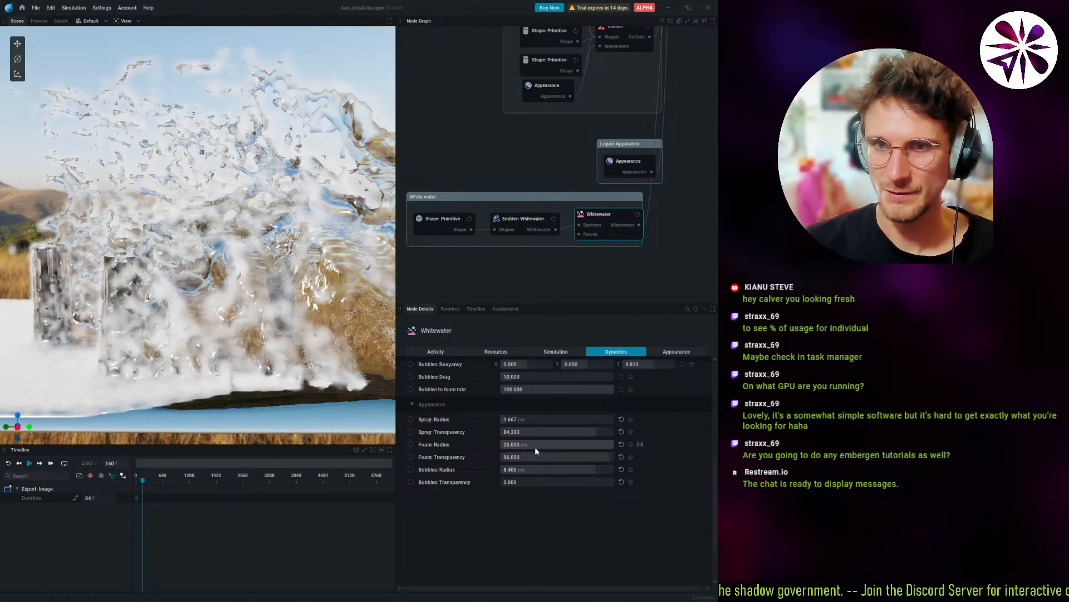
drag(538, 464, 529, 464)
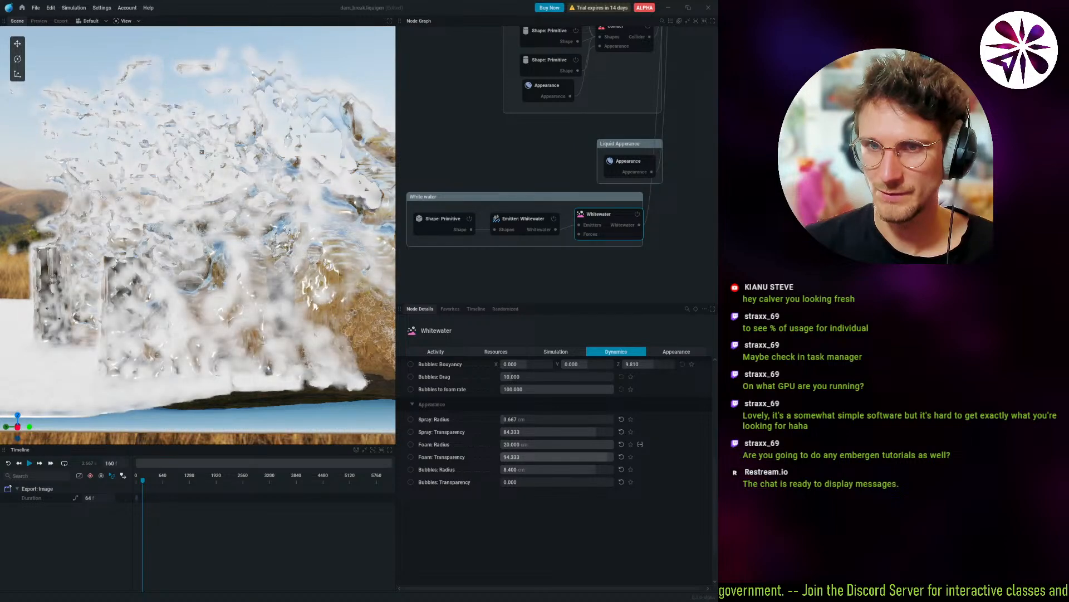
drag(533, 458, 550, 457)
Resume the dam break simulation and examine the foam around the pillars from above and from the side.
scroll(223, 234, down, 5)
key(space)
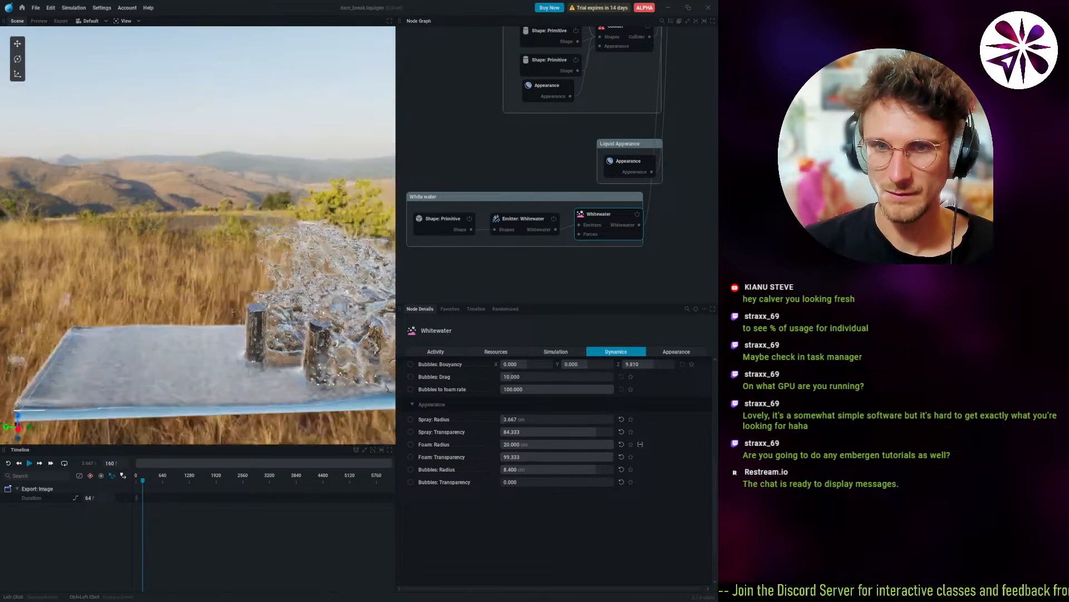
drag(222, 234, 188, 310)
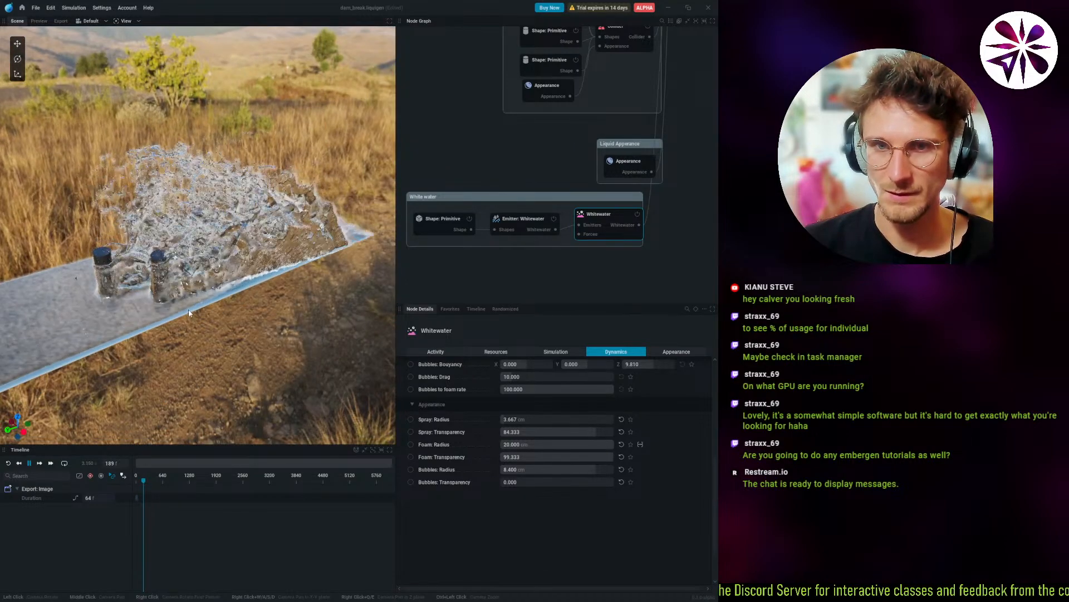
middle_drag(188, 310, 214, 334)
scroll(202, 300, up, 3)
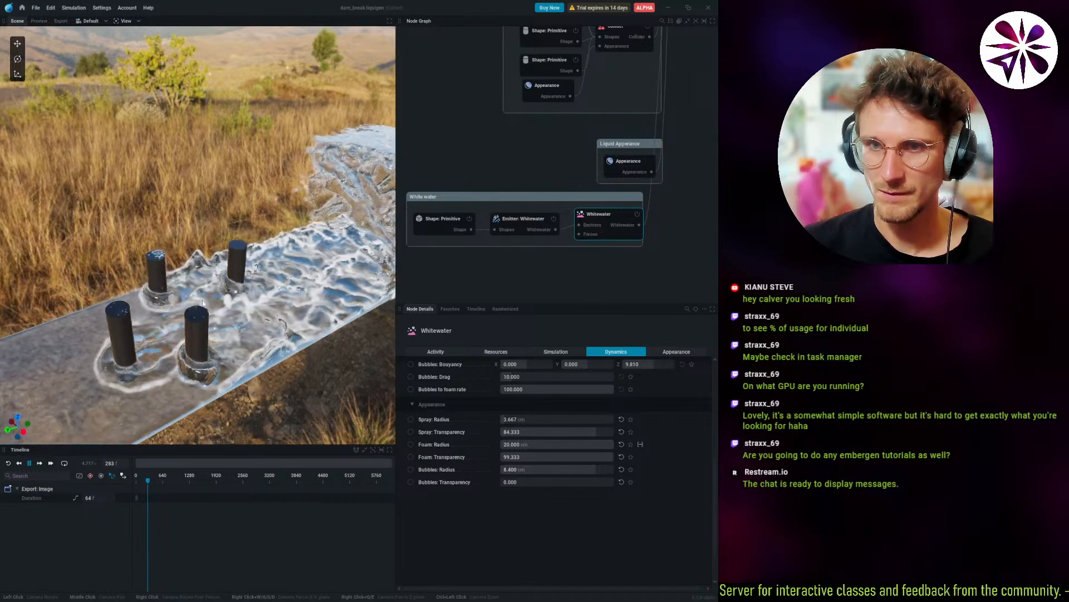
drag(203, 304, 339, 328)
middle_drag(340, 329, 274, 322)
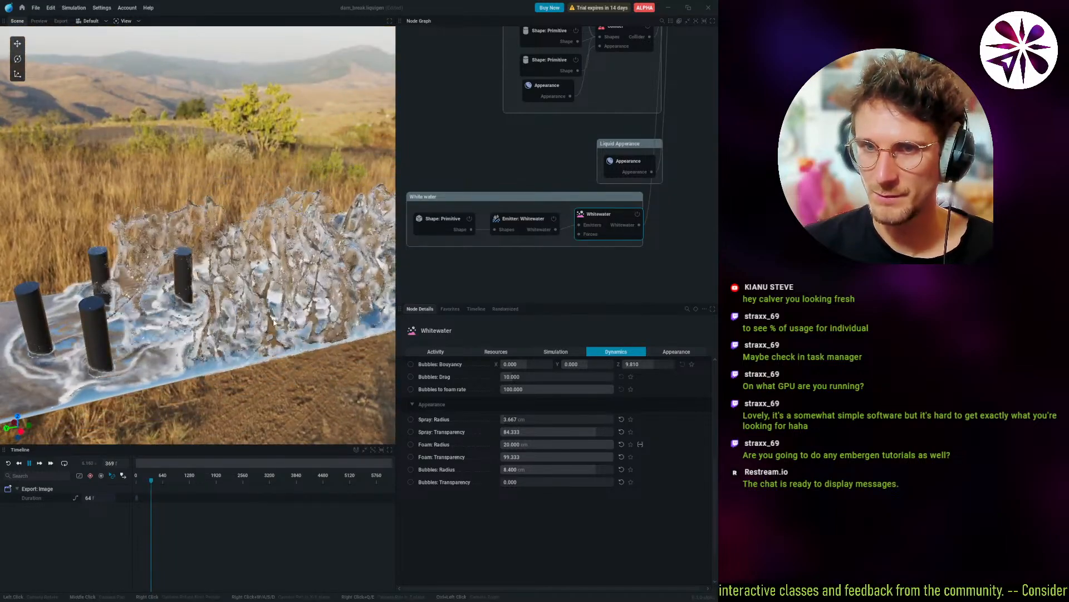
scroll(185, 341, up, 3)
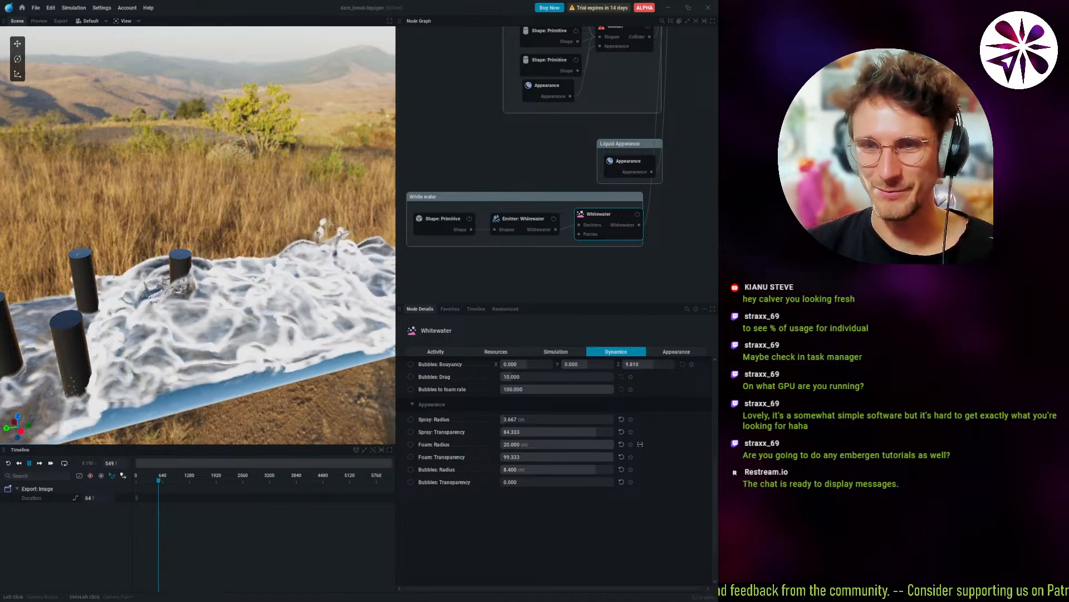
drag(212, 359, 215, 289)
middle_drag(223, 395, 223, 345)
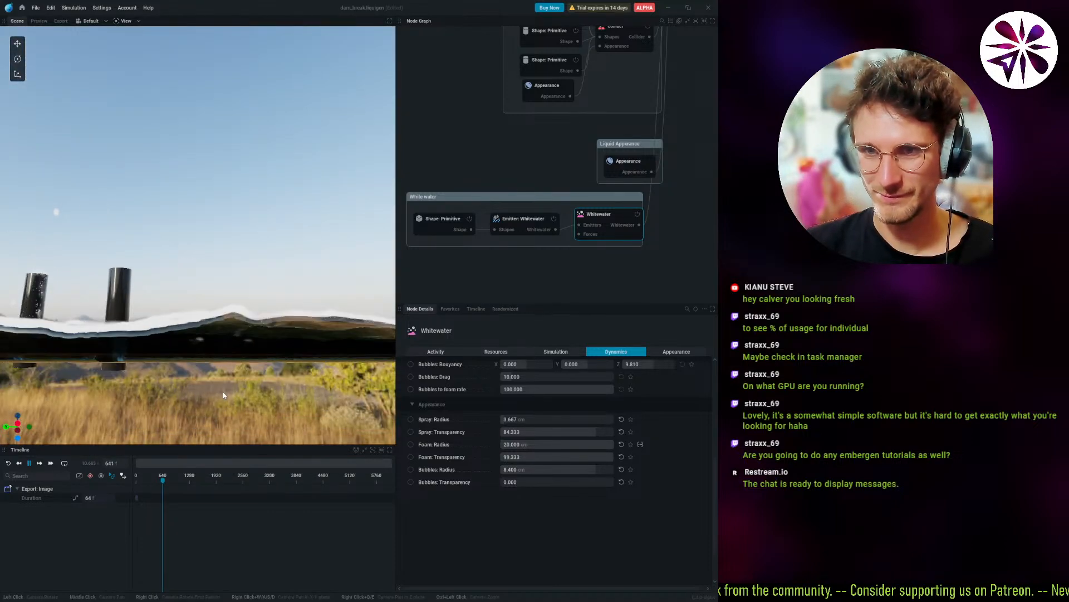
drag(223, 395, 216, 415)
Restart the dam break and inspect the foam patterns on the water surface from a higher angle.
key(r)
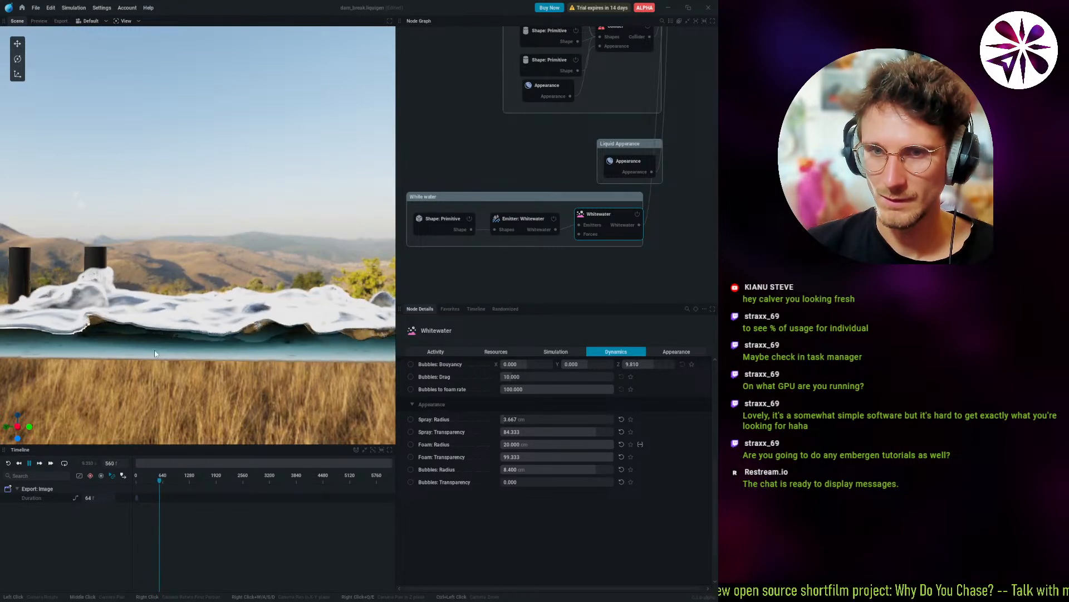
drag(155, 354, 262, 285)
middle_drag(262, 285, 143, 370)
drag(143, 370, 223, 282)
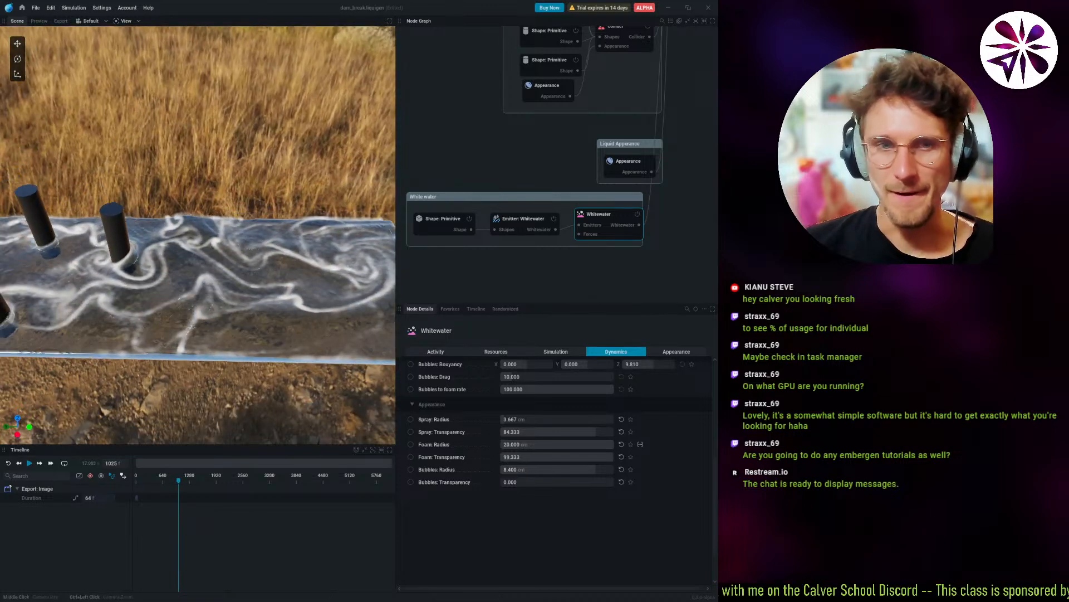
Open the Oil Slick preset and watch the oil pour over the ring up close.
click(21, 7)
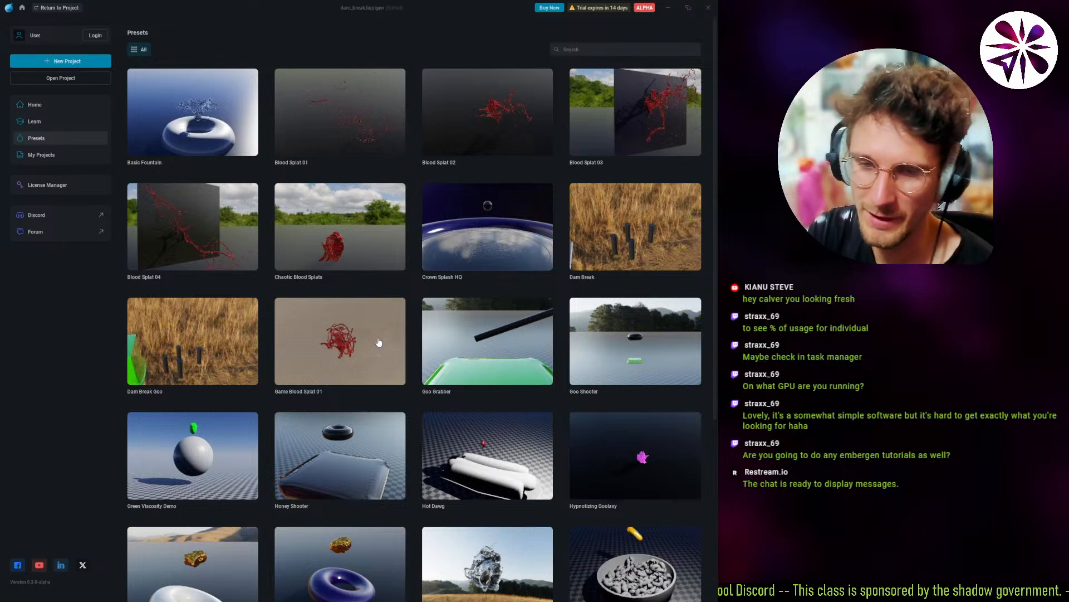
scroll(376, 354, down, 3)
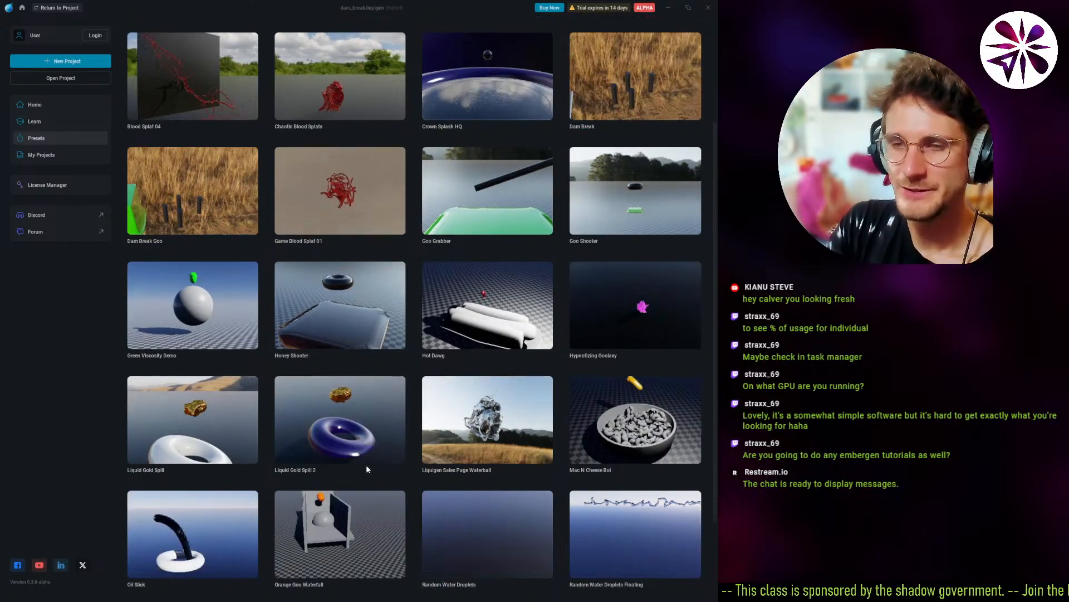
scroll(366, 470, down, 1)
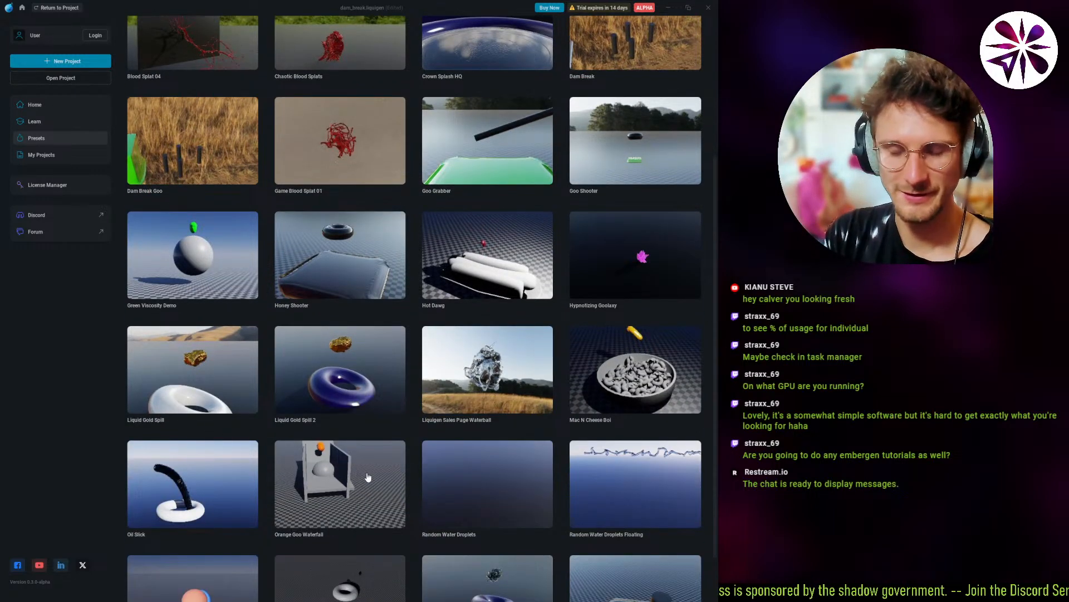
click(226, 490)
click(293, 329)
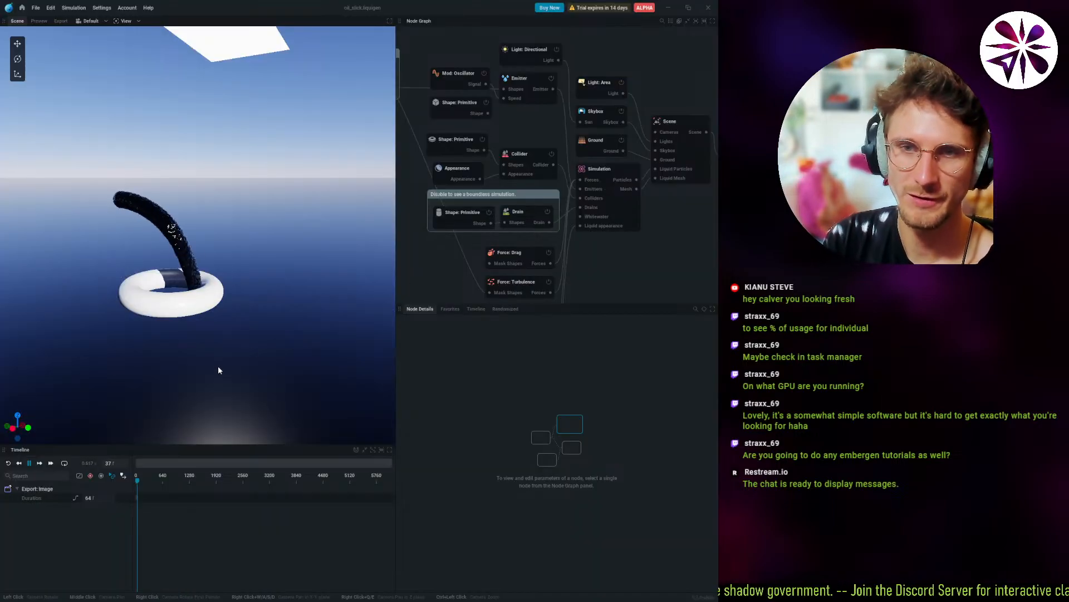
scroll(183, 313, up, 5)
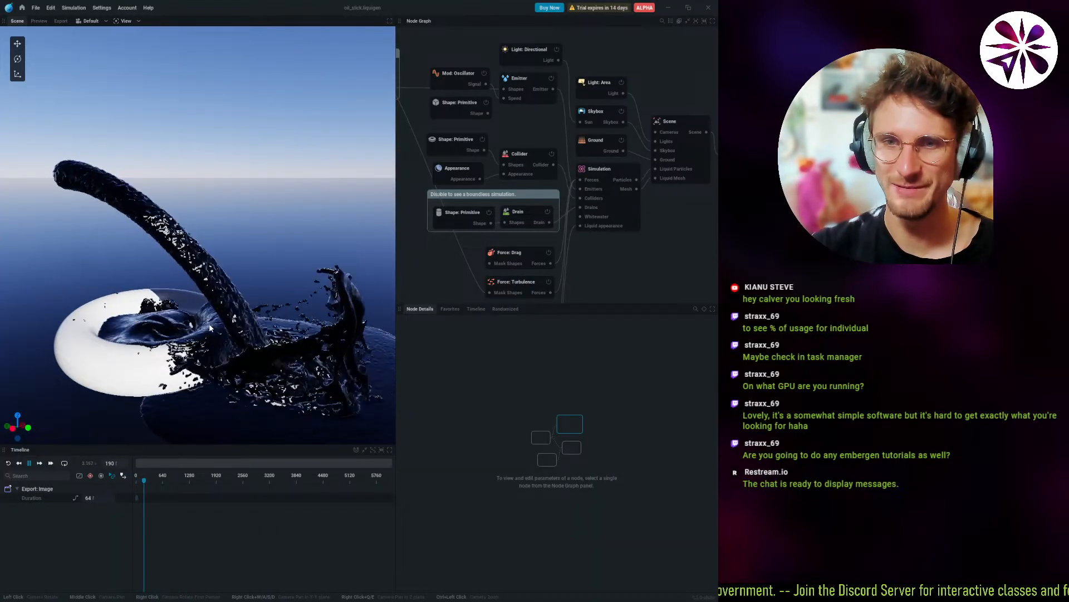
drag(209, 328, 212, 356)
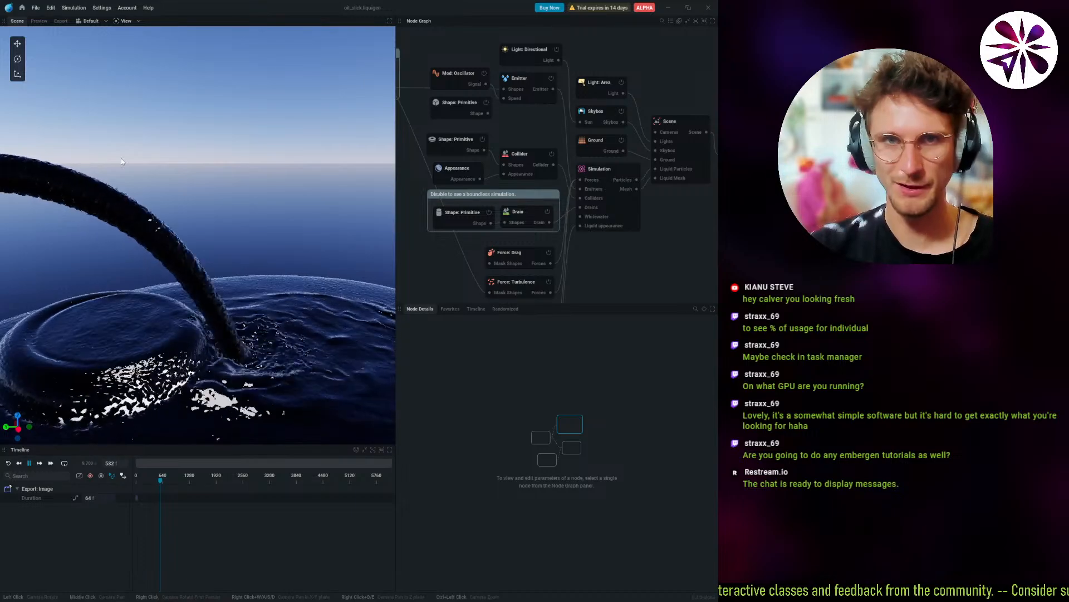
Open the Mac N Cheese Boi preset and watch the cheese pour into the bowl up close.
click(22, 7)
scroll(308, 445, down, 2)
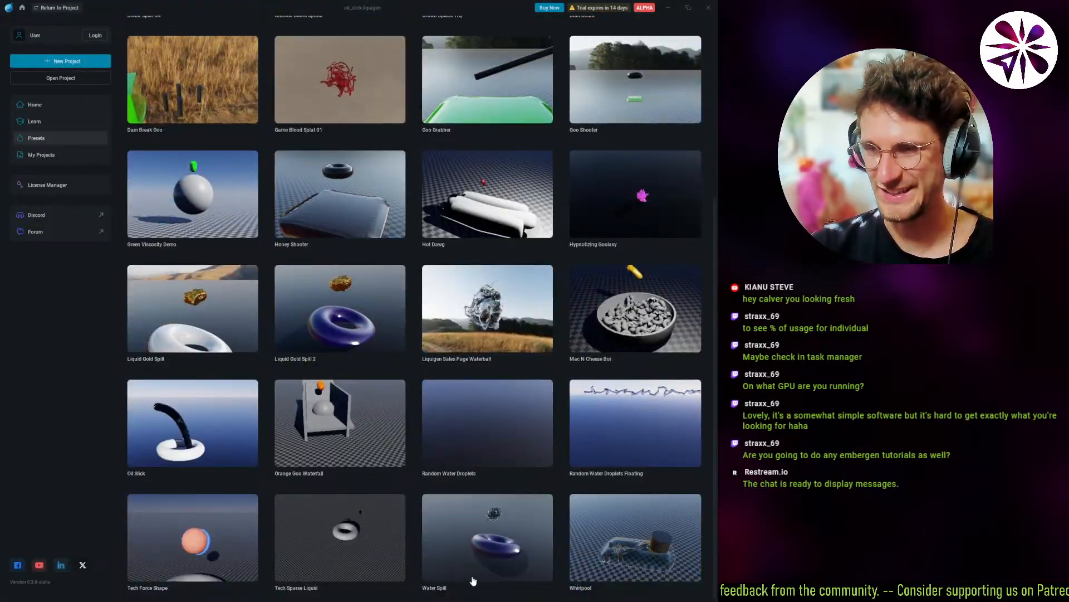
scroll(511, 546, up, 2)
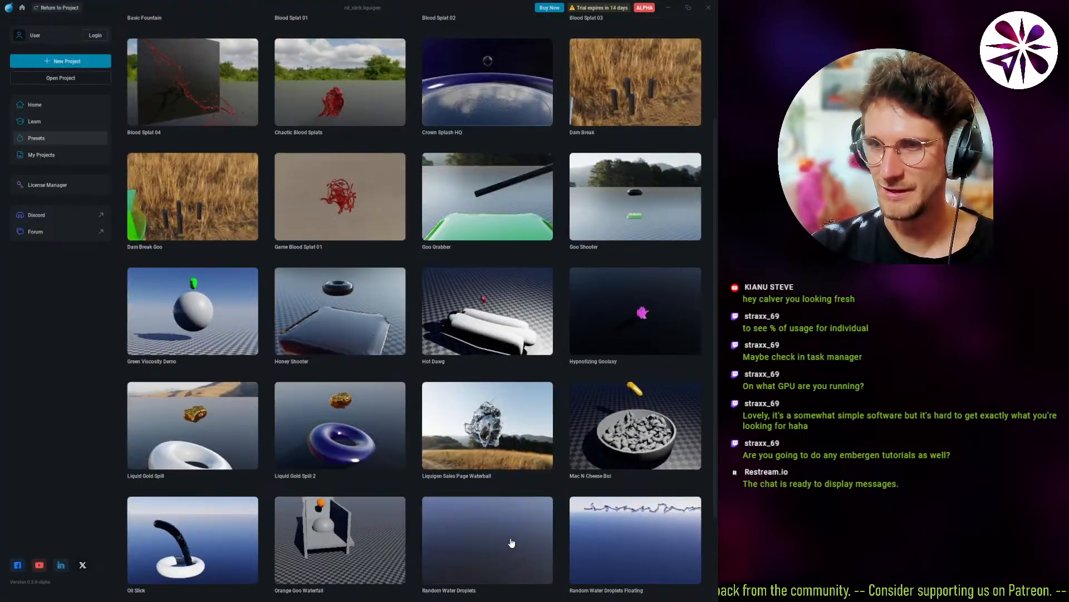
click(613, 426)
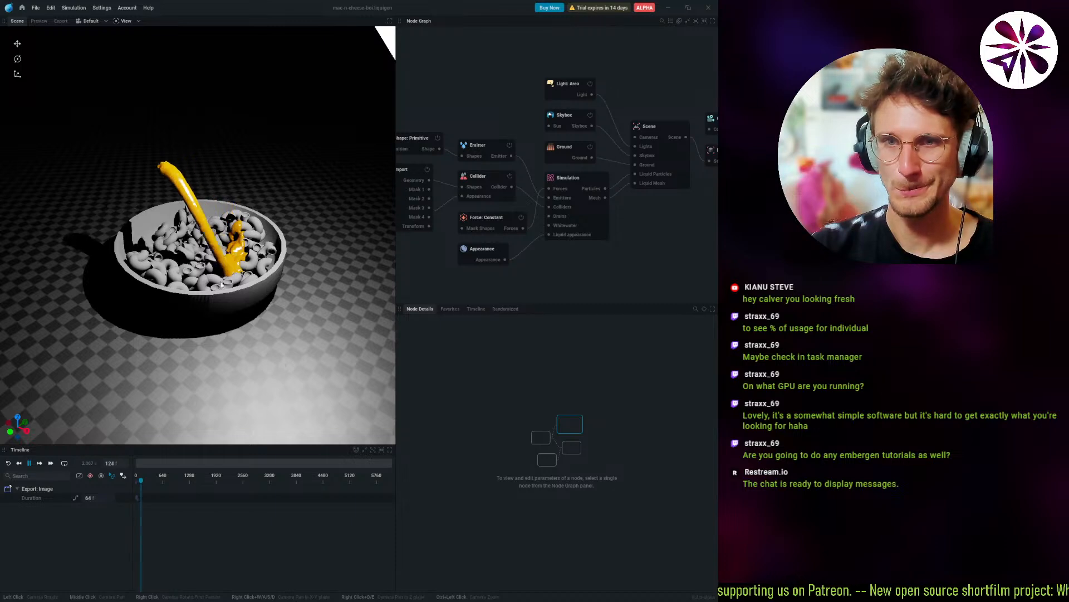
scroll(221, 284, up, 3)
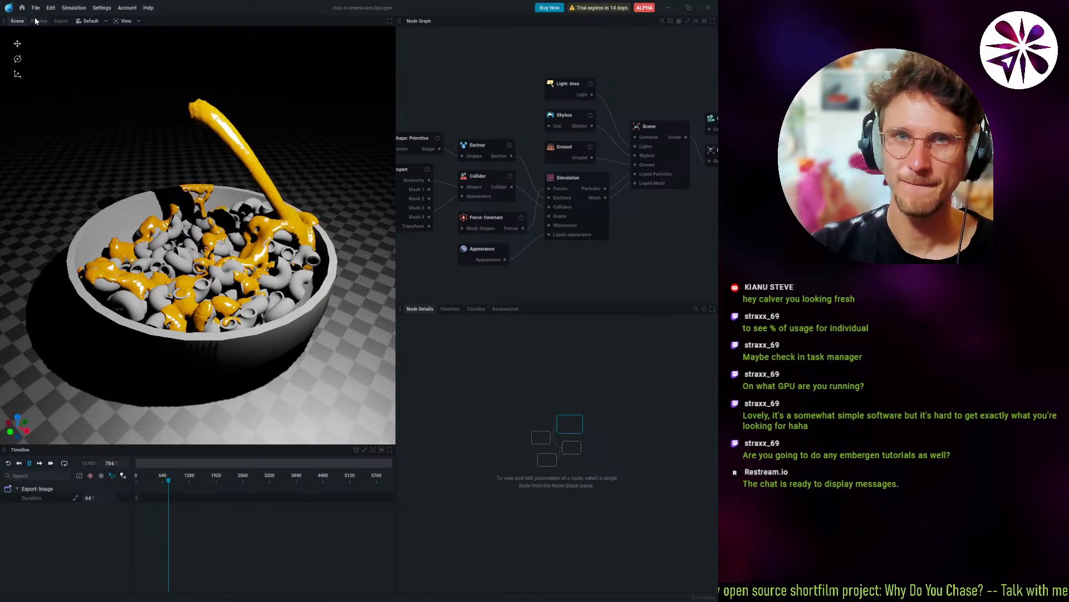
Look through the preset gallery once more and create a new project.
click(23, 9)
scroll(417, 423, up, 3)
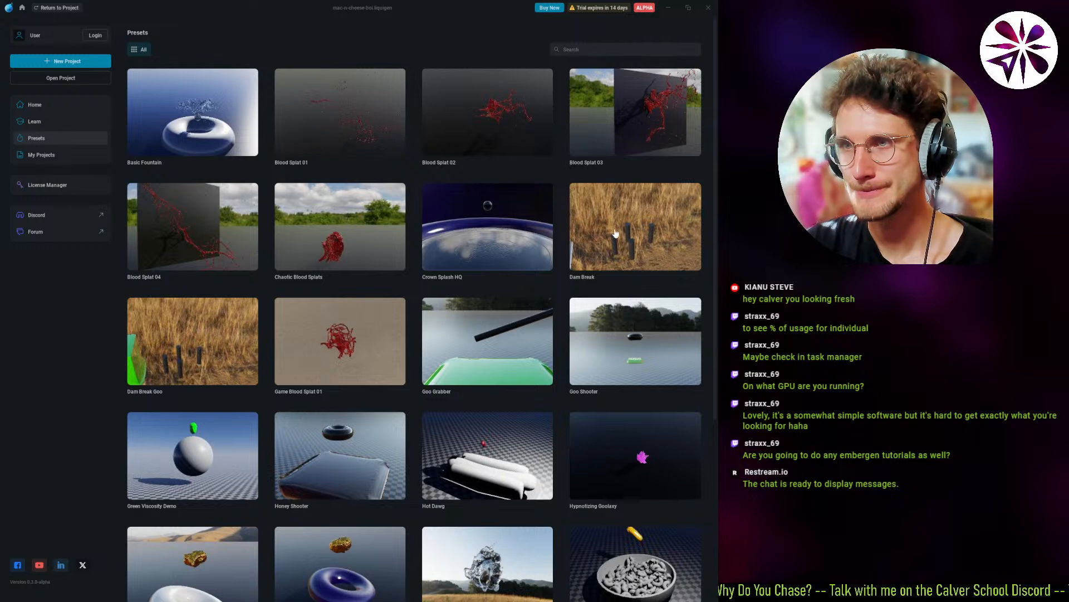
scroll(470, 258, down, 4)
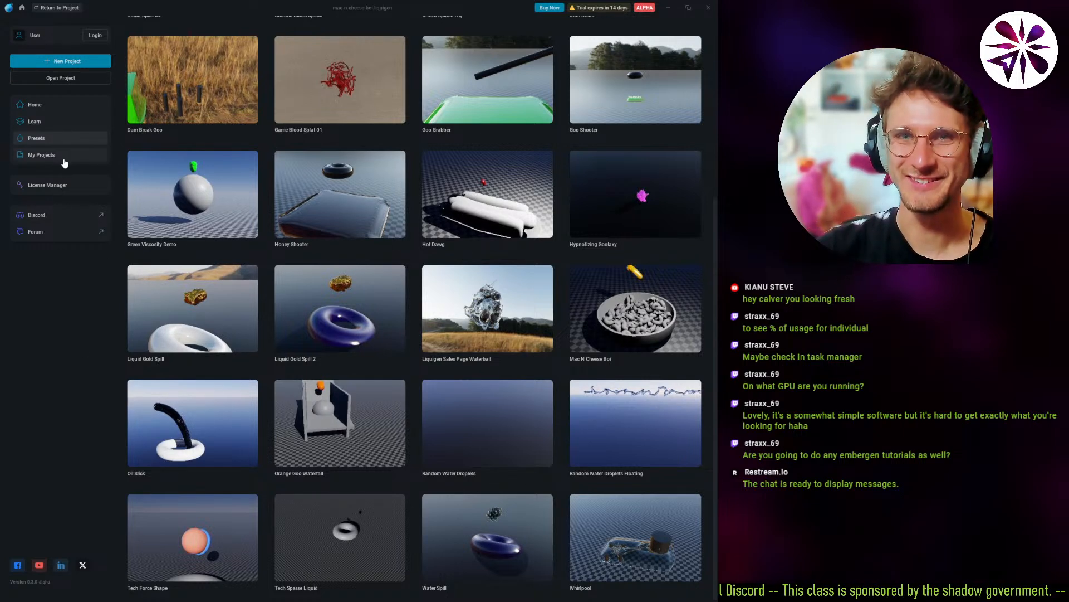
click(70, 64)
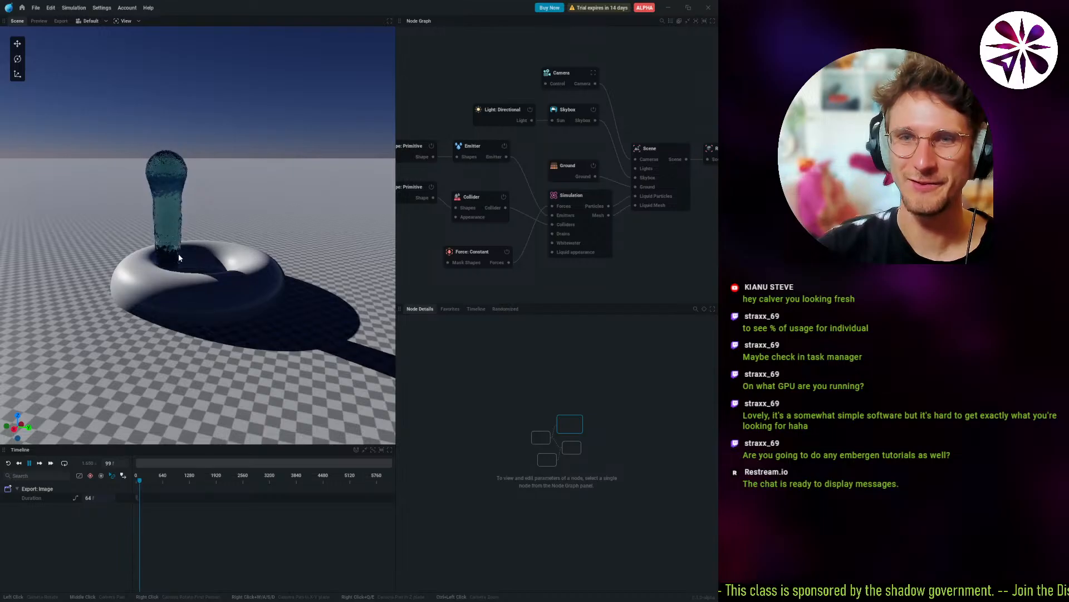
Examine the new project's default water stream pouring over the torus from several angles and distances.
scroll(179, 257, up, 4)
drag(208, 293, 220, 357)
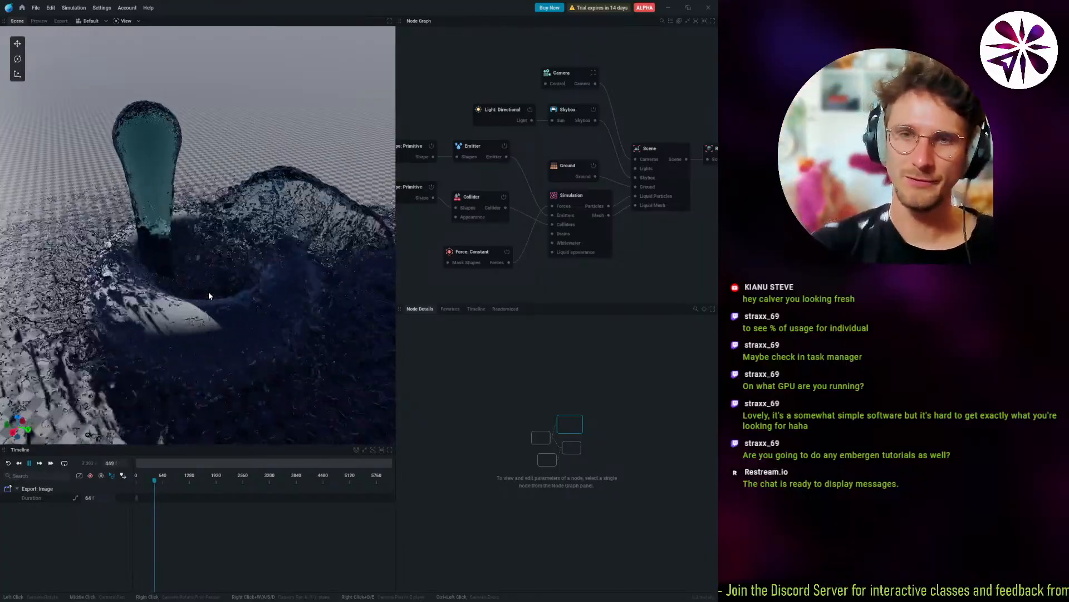
scroll(208, 293, up, 4)
drag(209, 292, 166, 307)
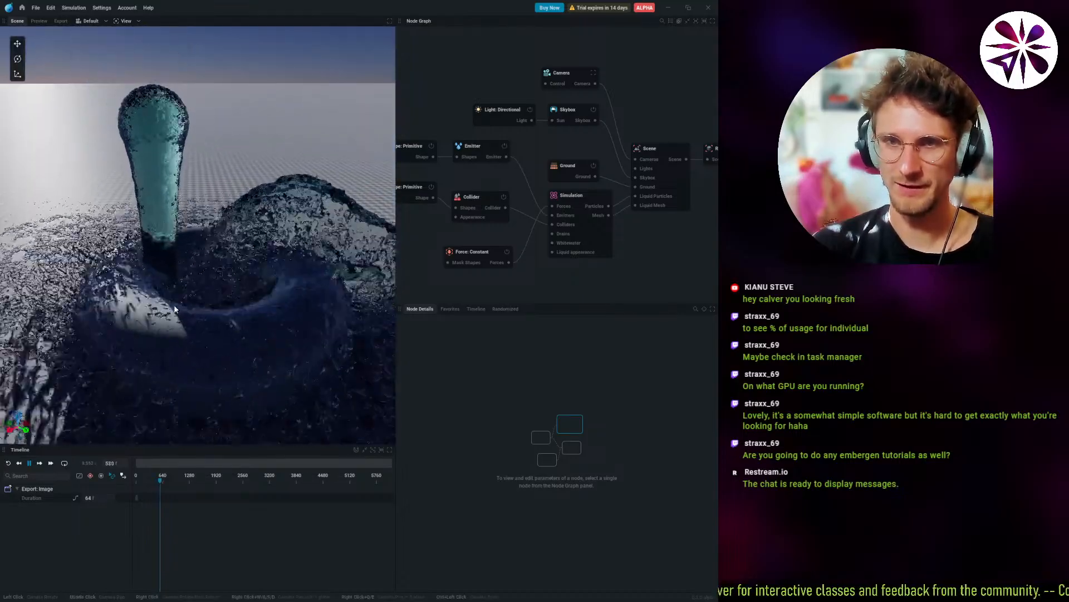
drag(243, 325, 175, 287)
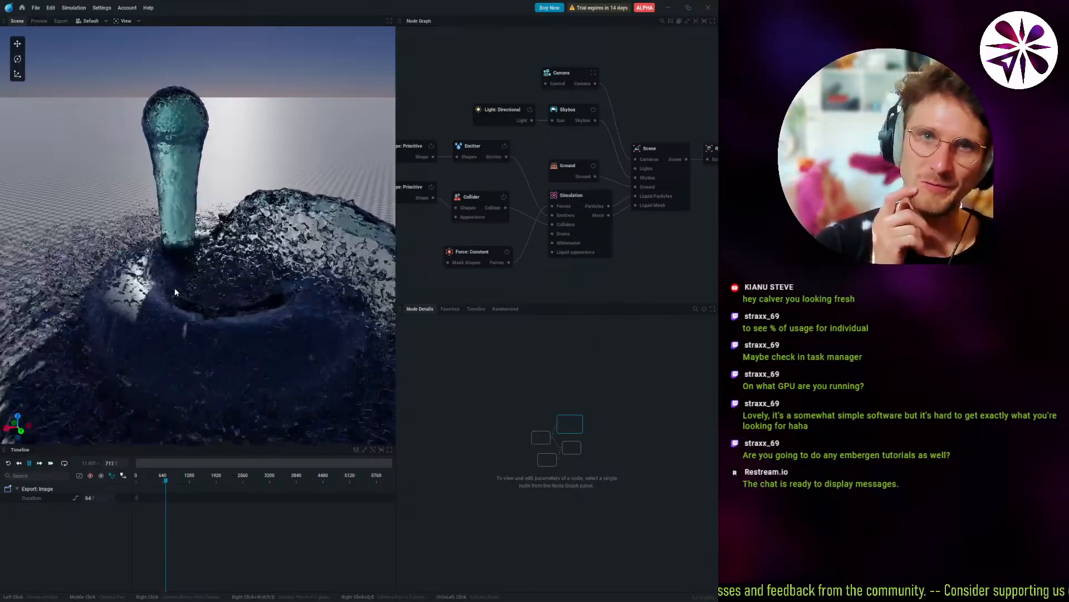
scroll(166, 277, up, 3)
drag(165, 275, 190, 336)
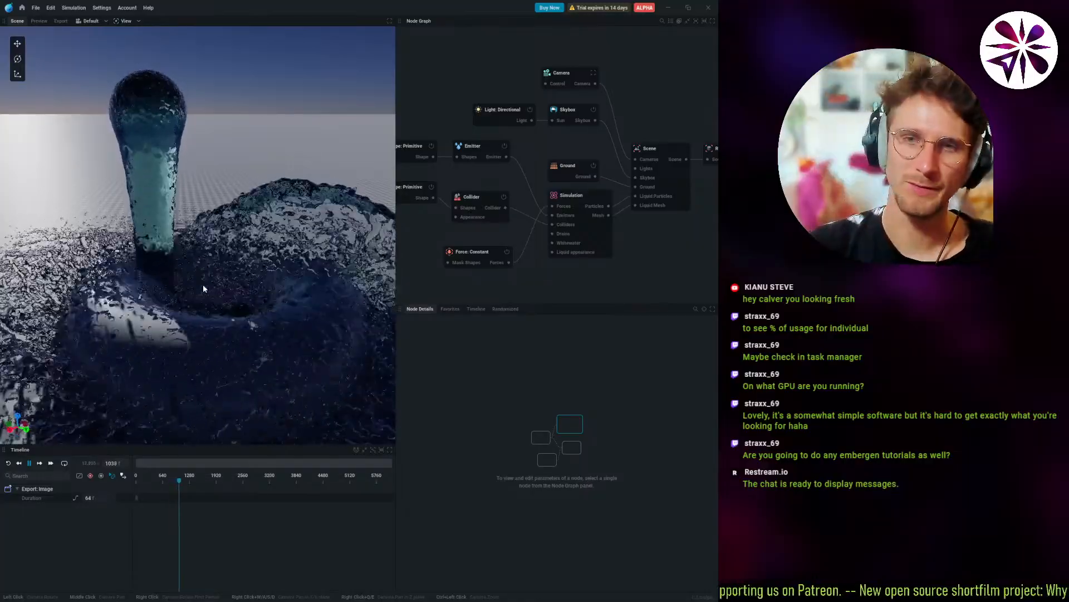
drag(203, 292, 283, 309)
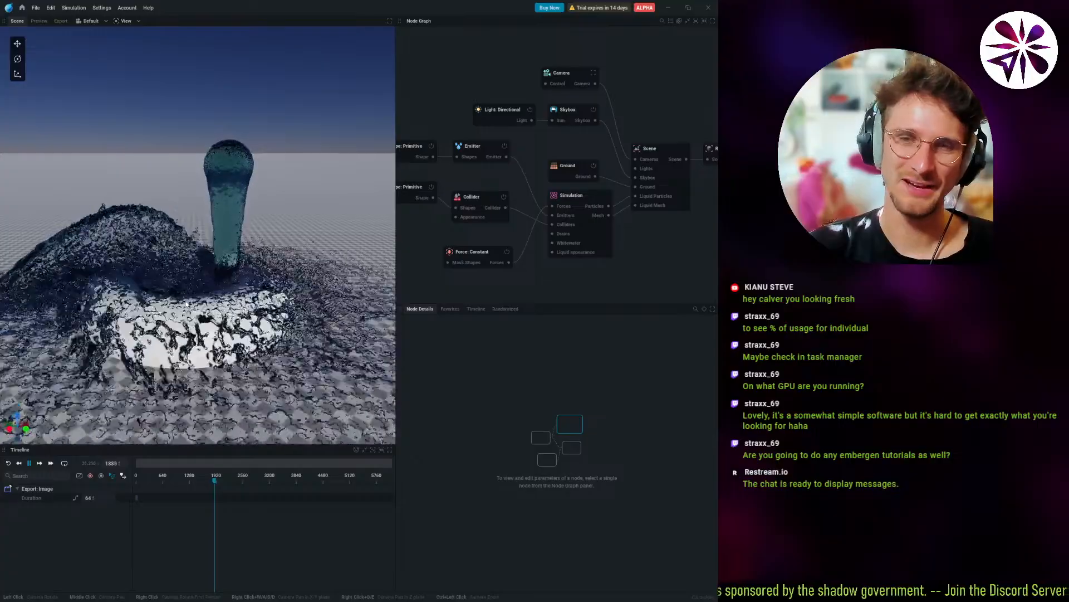
drag(201, 284, 312, 270)
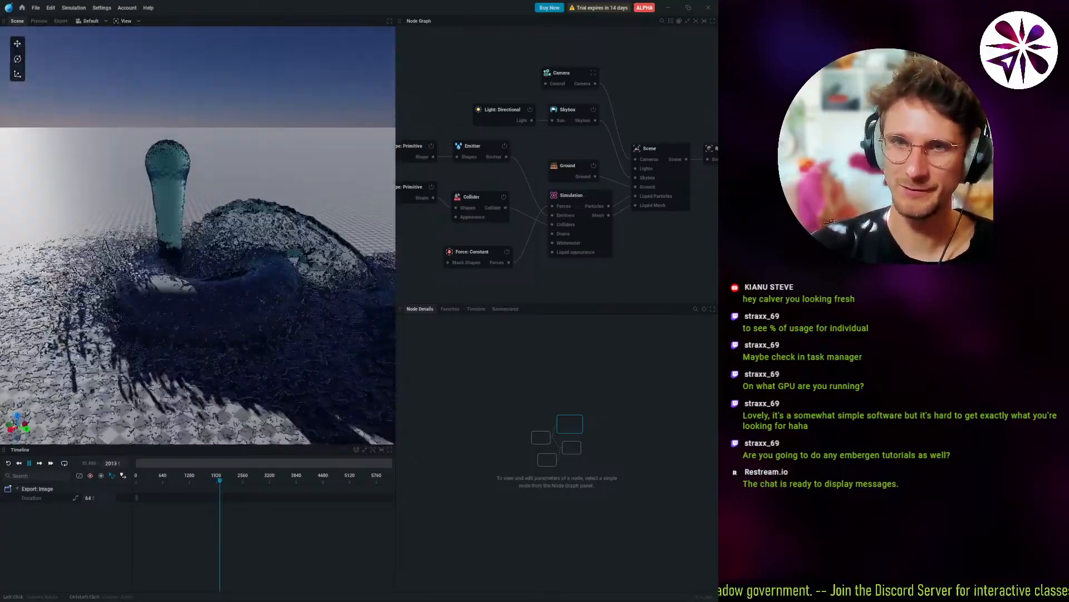
drag(120, 262, 121, 289)
scroll(158, 253, up, 10)
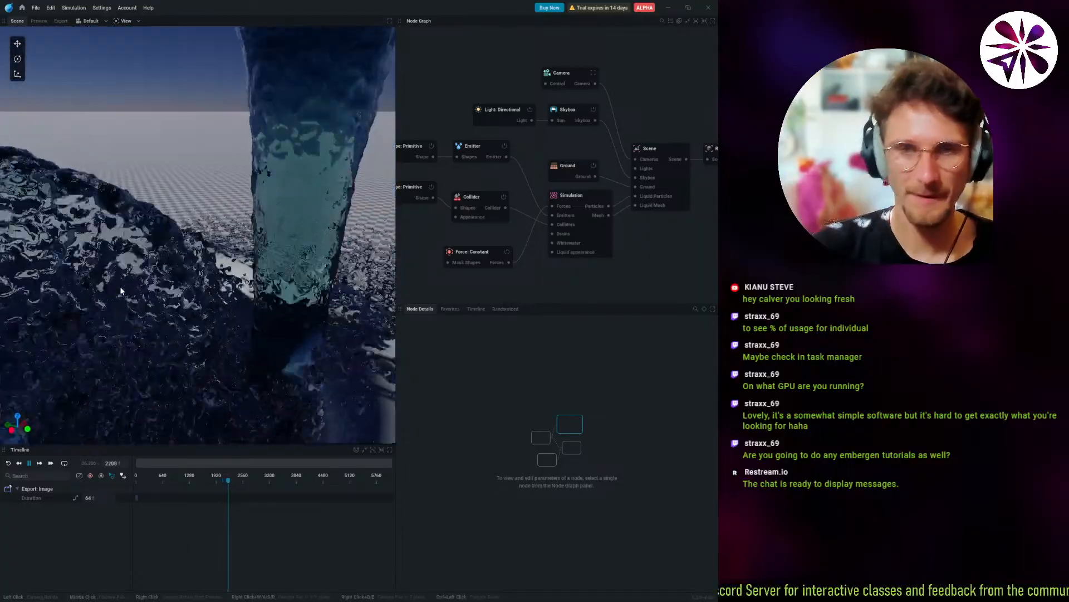
scroll(118, 293, down, 5)
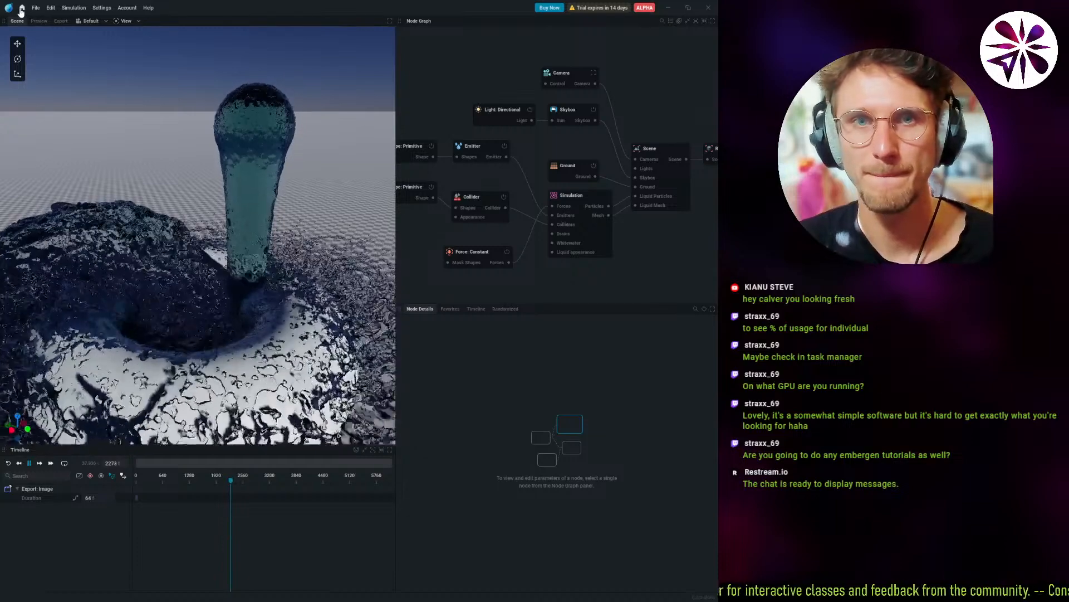
Open the Liquid Gold Spill preset and watch the gold pour over the white ring up close.
click(21, 9)
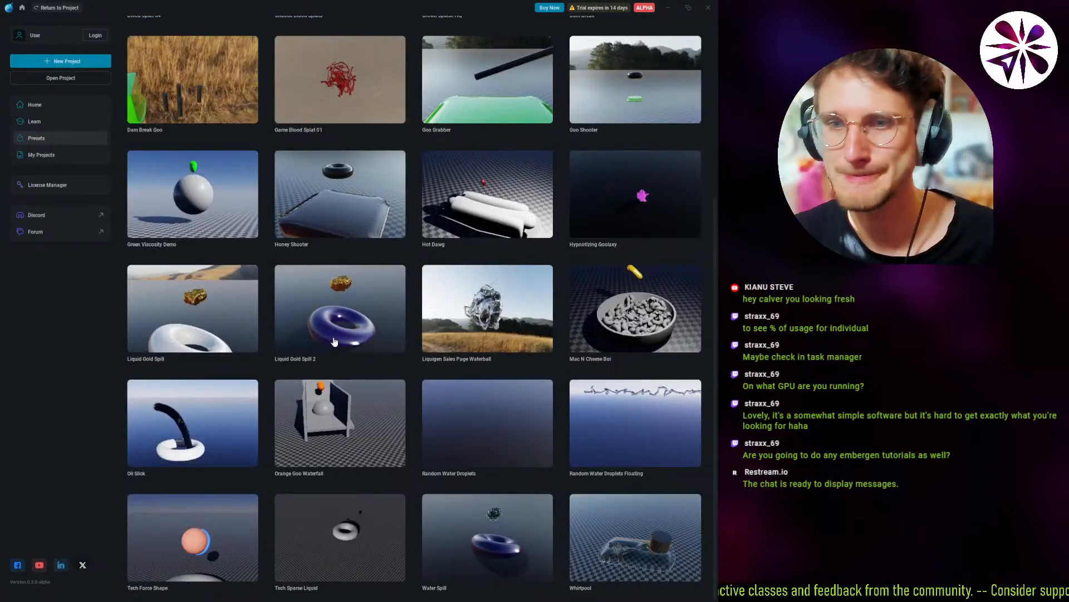
click(225, 344)
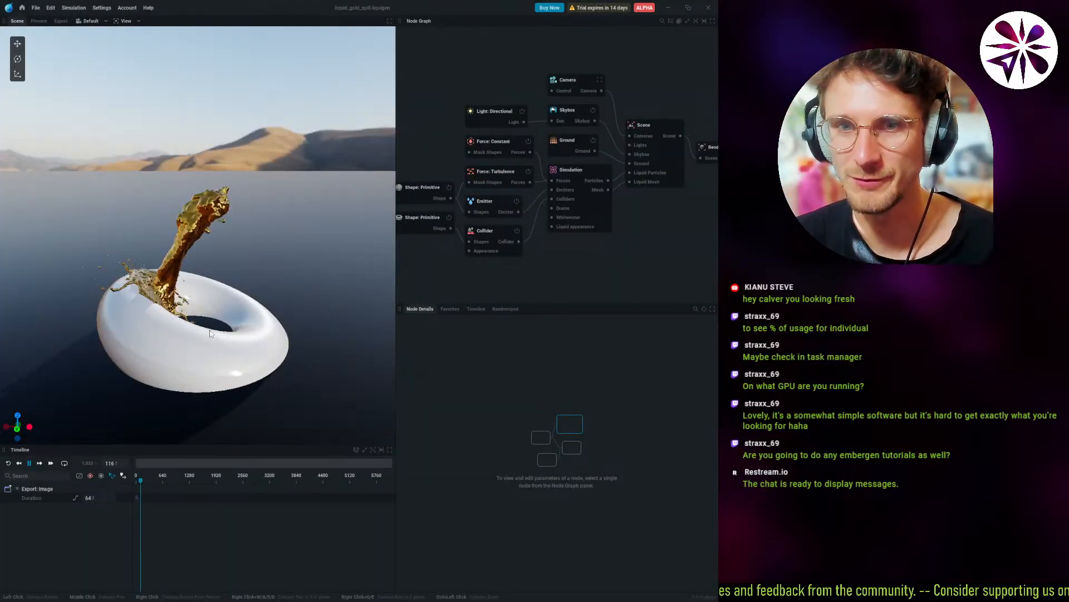
drag(191, 313, 194, 336)
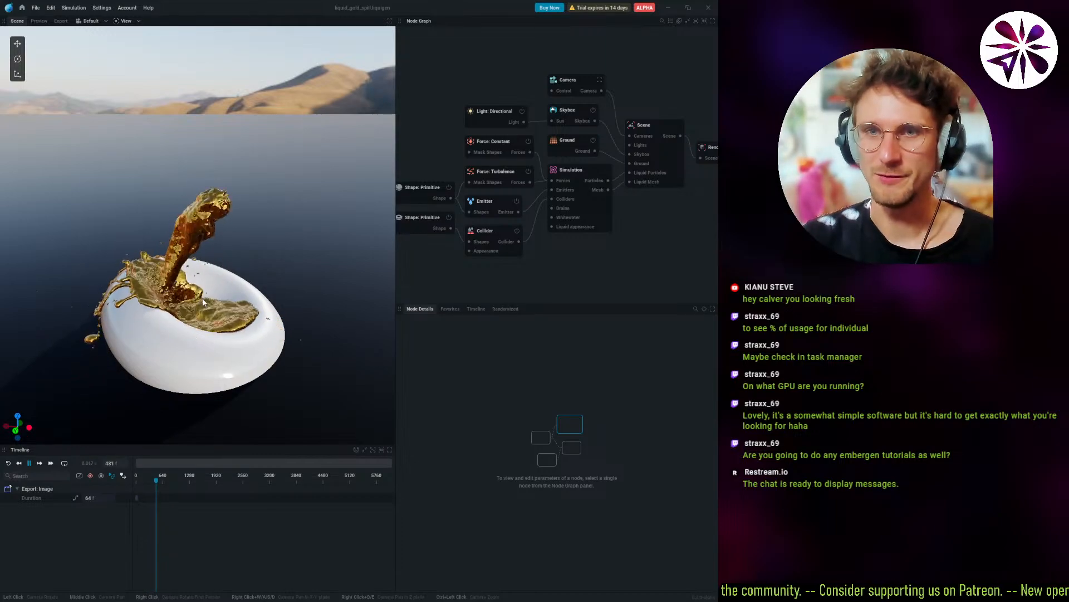
scroll(204, 300, up, 2)
drag(203, 299, 218, 333)
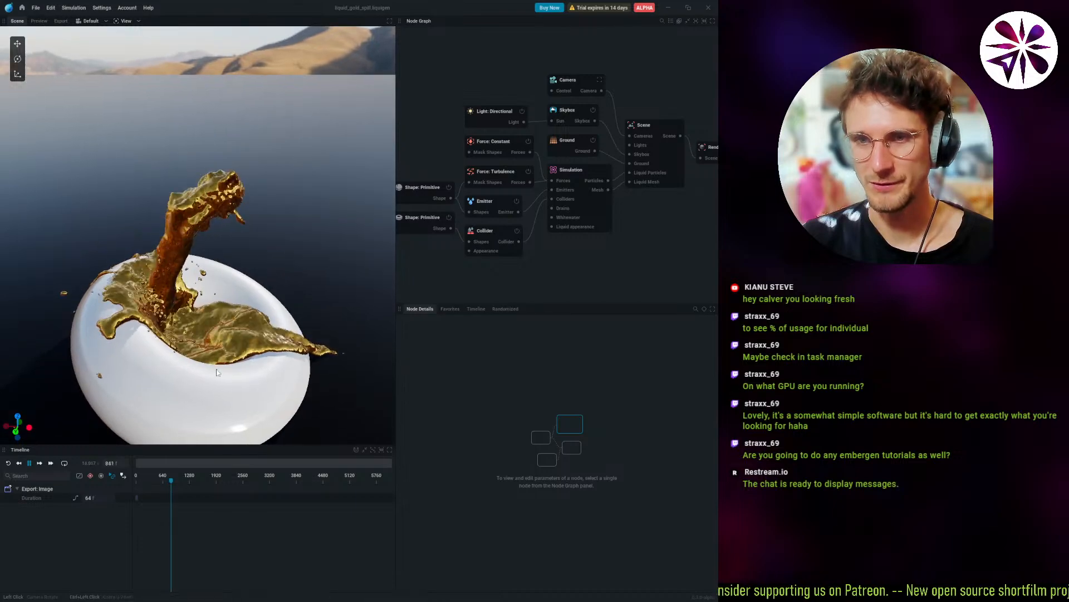
middle_drag(219, 334, 229, 307)
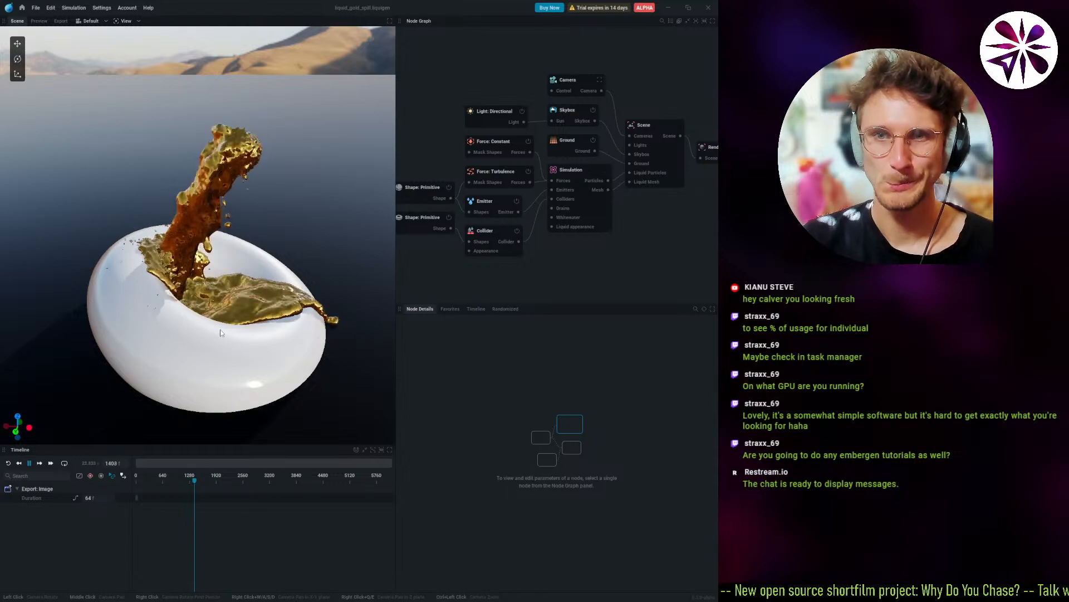
mouse_move(221, 324)
mouse_down()
mouse_move(166, 285)
mouse_move(191, 308)
mouse_move(220, 313)
mouse_move(224, 298)
mouse_move(219, 321)
mouse_up()
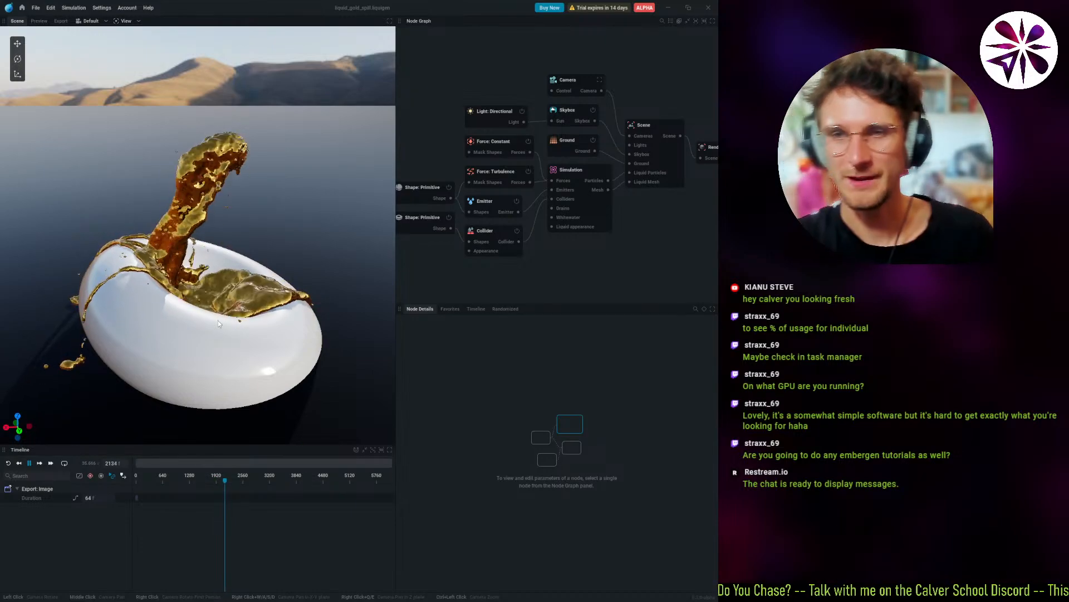
Examine the gold spill's Simulation settings, from voxel size to liquid appearance, and the sphere shape feeding its emitter.
click(563, 172)
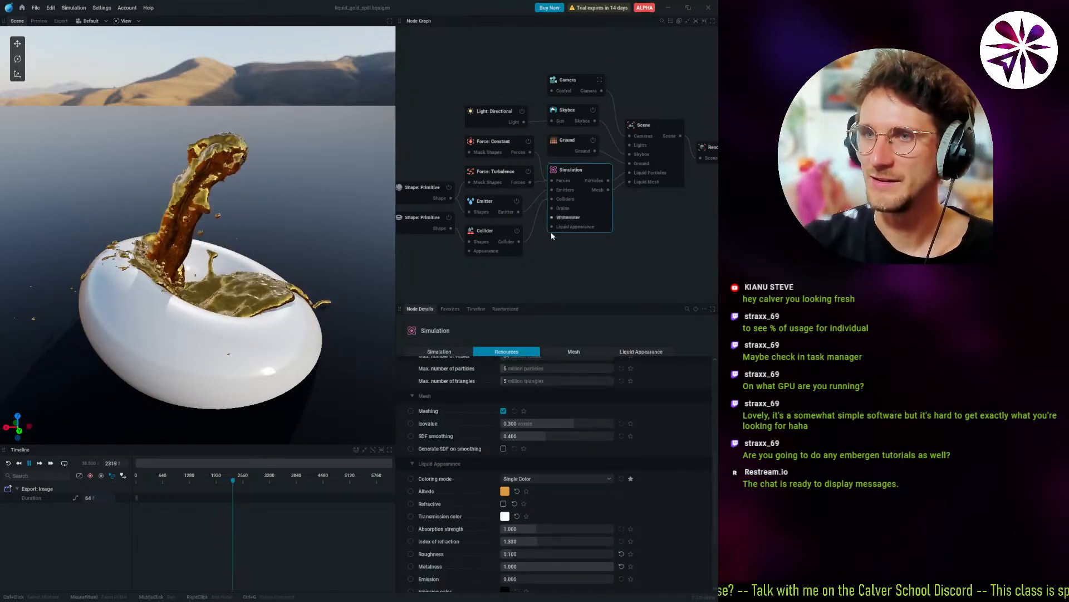
scroll(468, 273, up, 3)
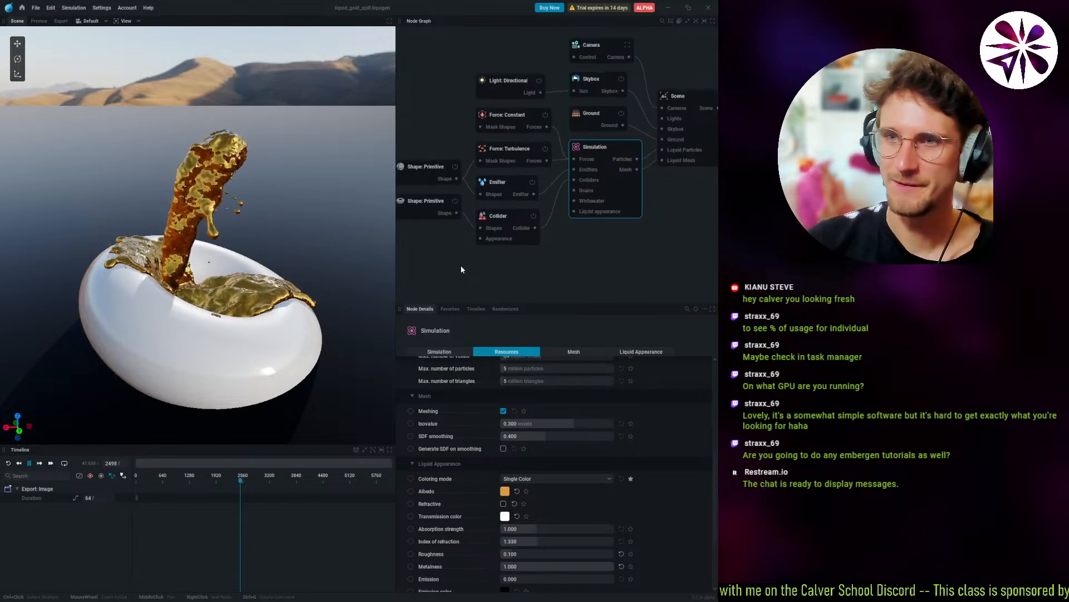
scroll(468, 271, down, 2)
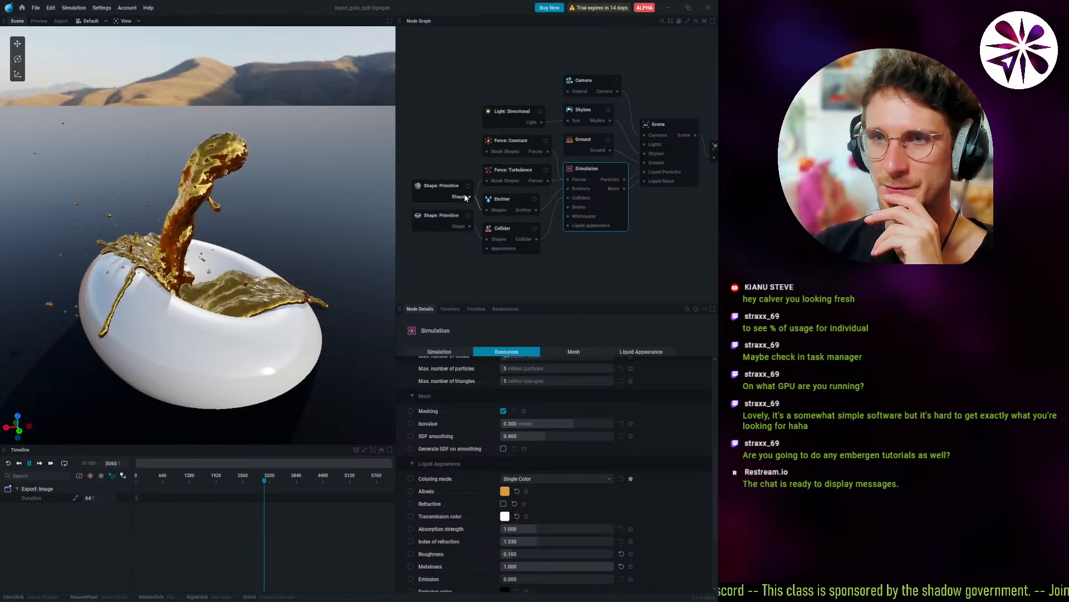
click(432, 190)
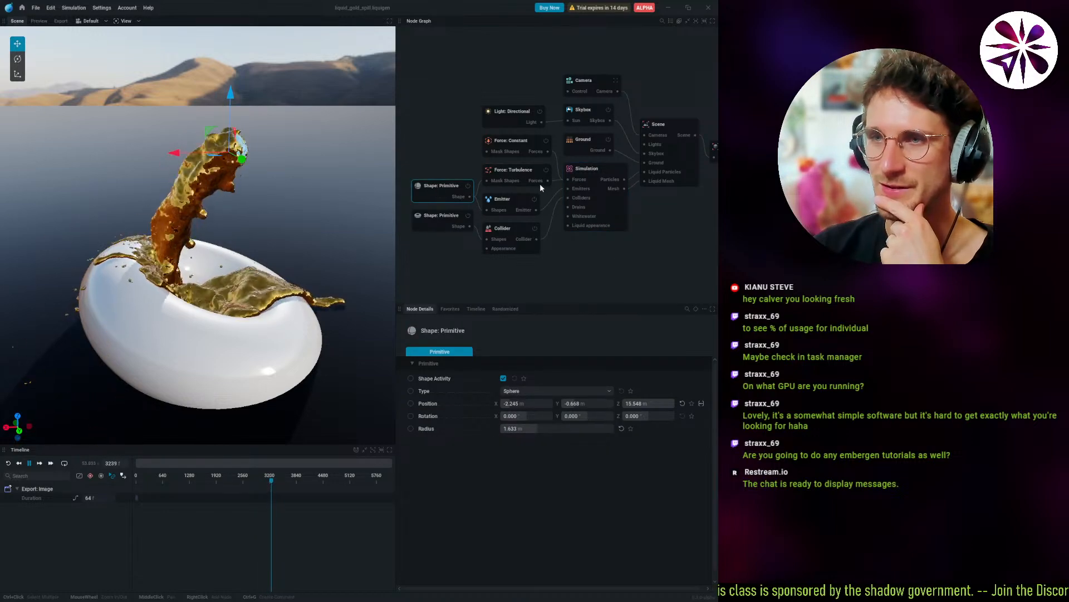
click(588, 172)
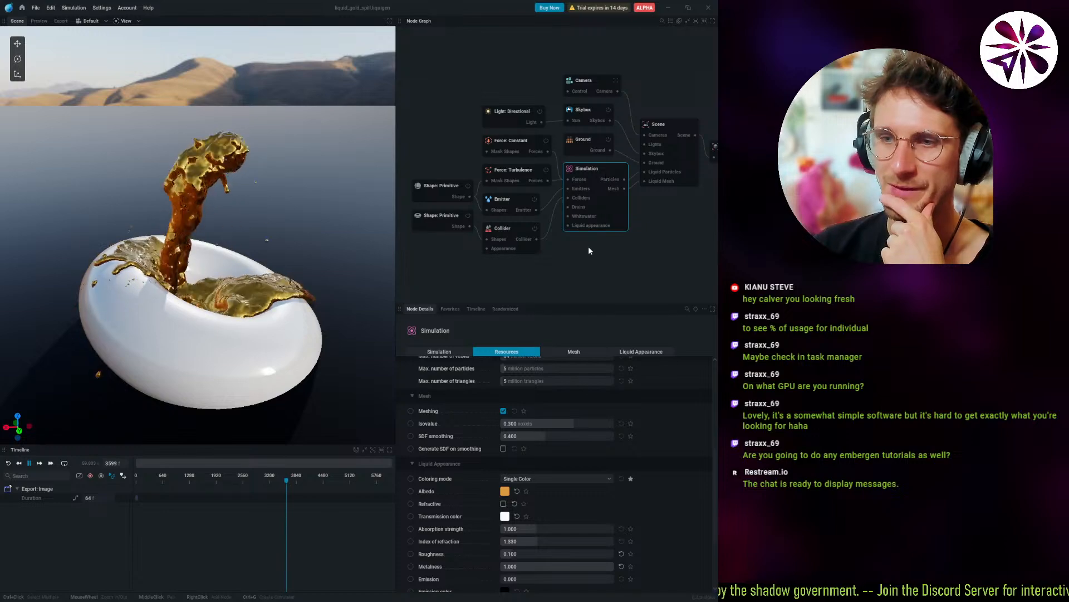
scroll(467, 503, up, 5)
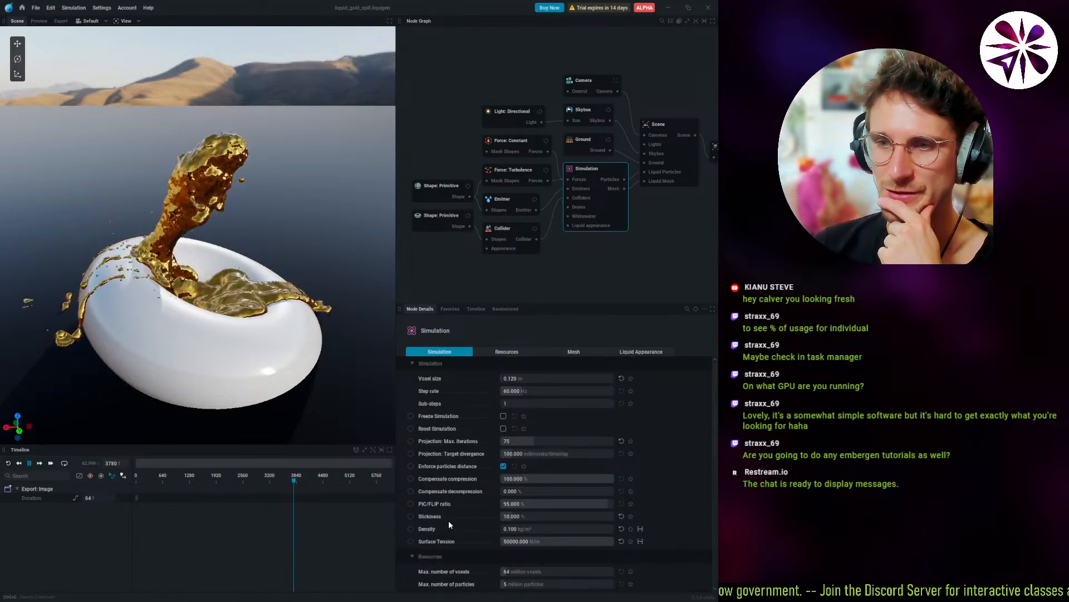
scroll(449, 501, down, 8)
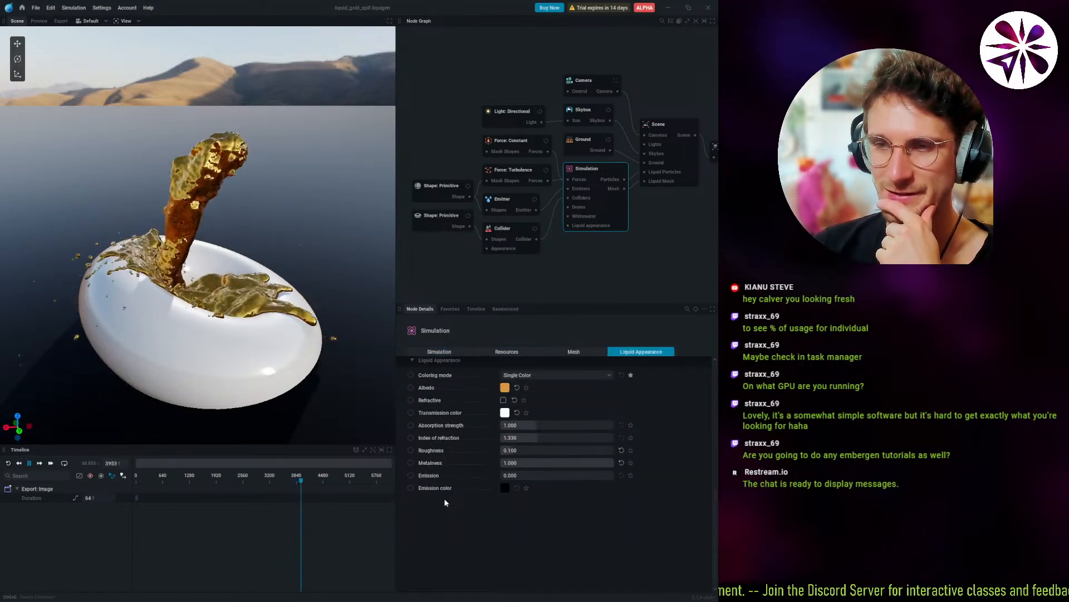
scroll(445, 503, up, 4)
scroll(445, 503, up, 5)
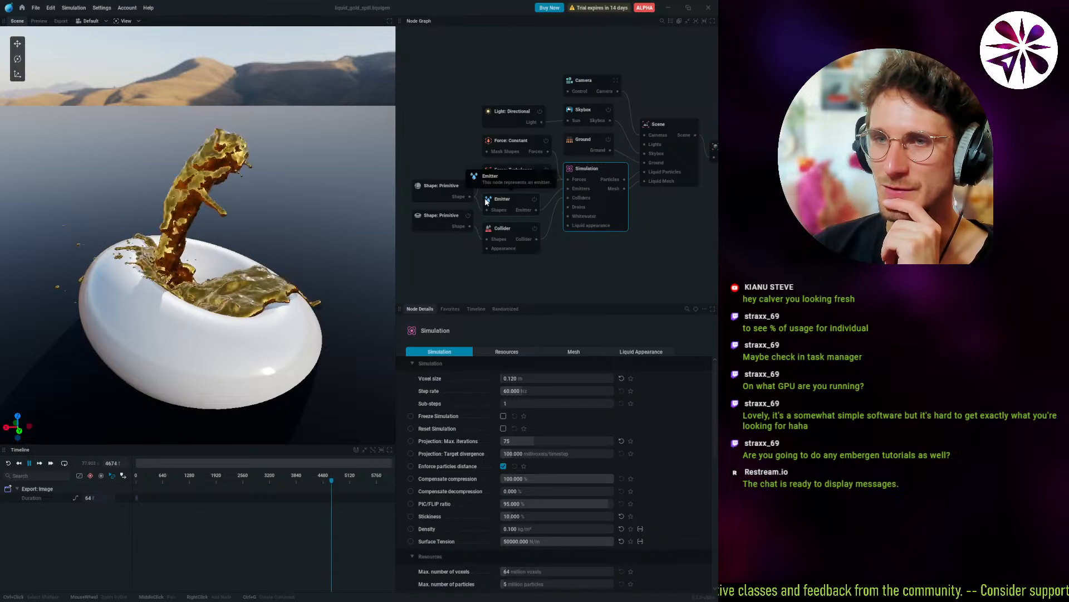
middle_drag(635, 161, 622, 179)
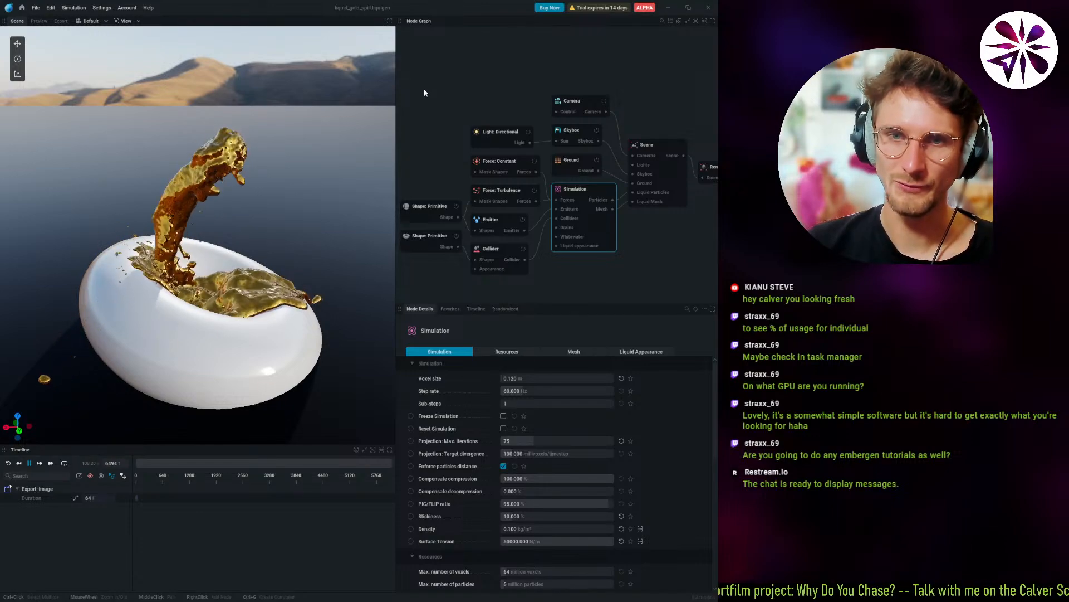
drag(284, 225, 248, 270)
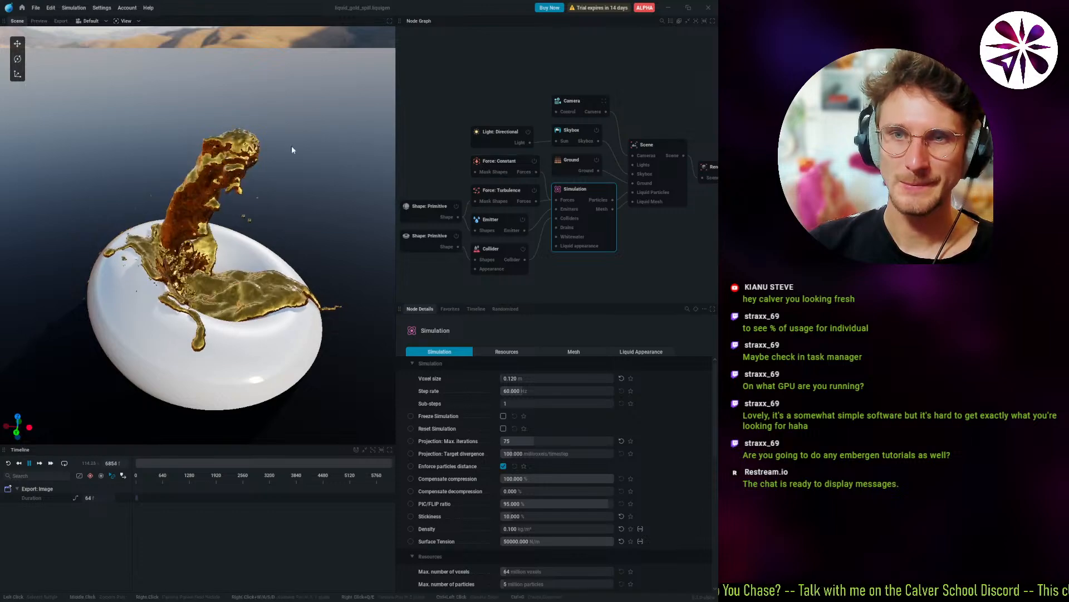
Look through the preset gallery, return to the gold spill project and view the pour from other angles.
click(22, 7)
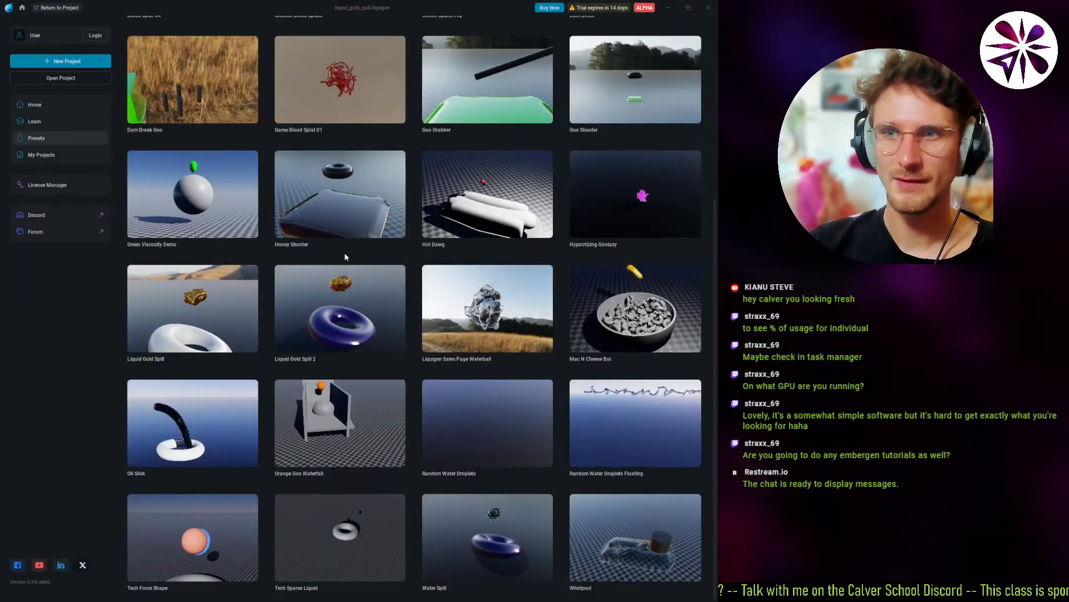
scroll(424, 316, up, 3)
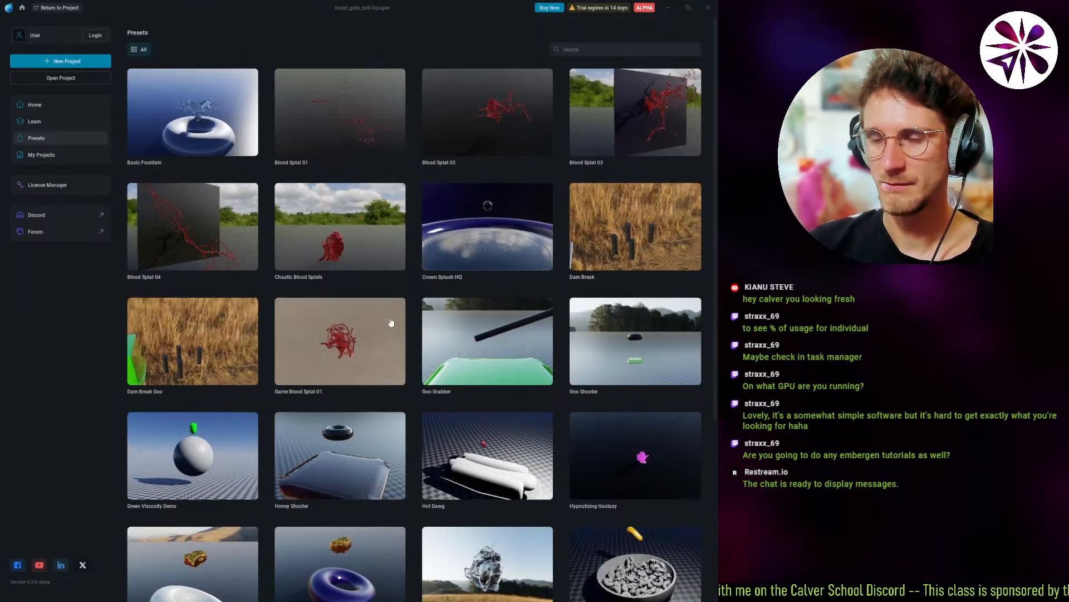
scroll(391, 322, down, 5)
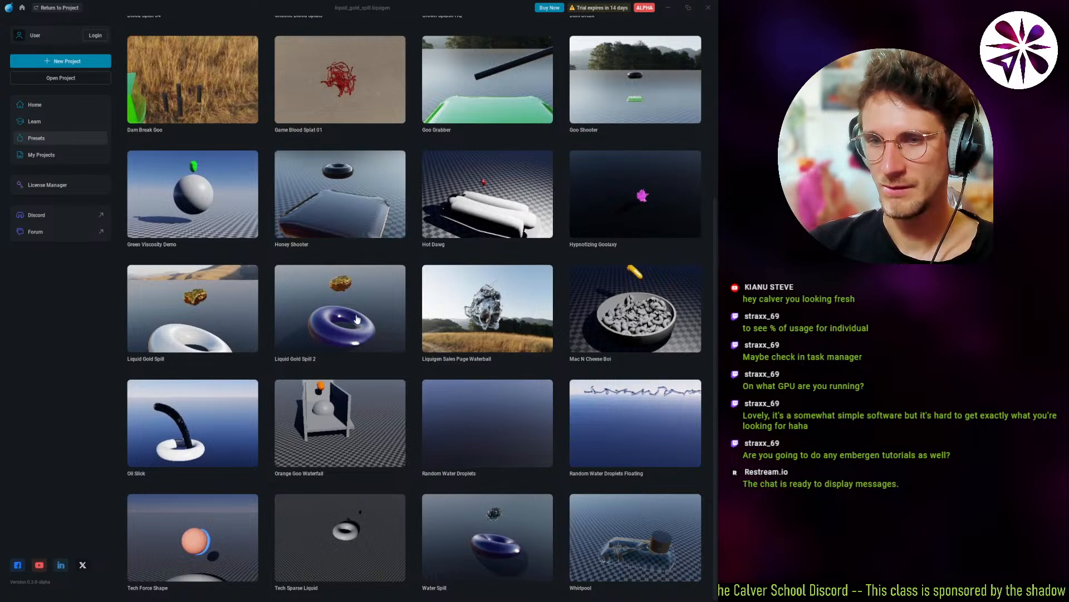
scroll(300, 340, up, 4)
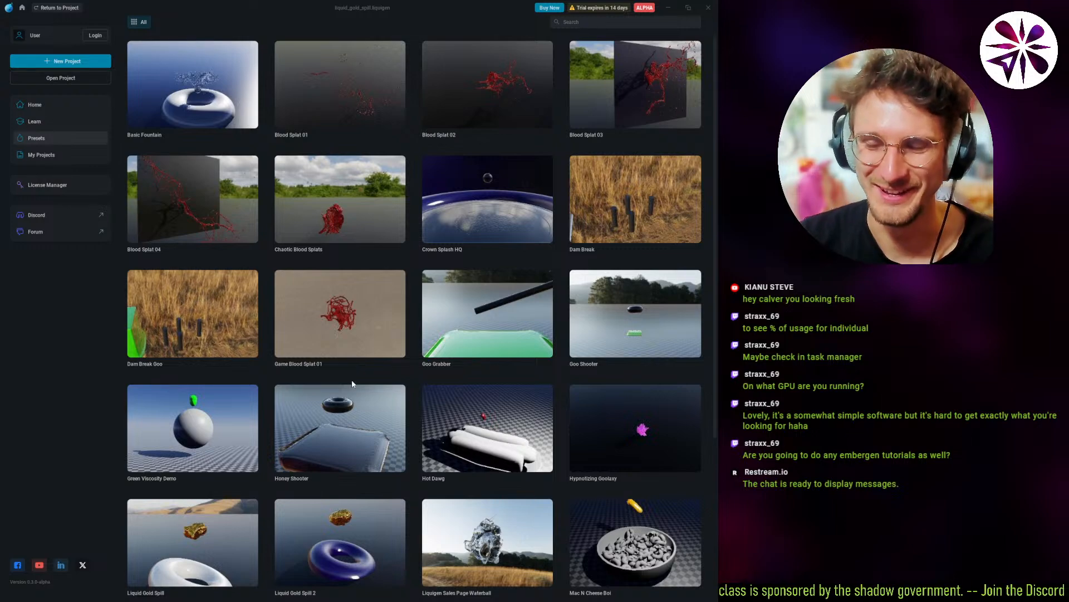
scroll(345, 373, up, 1)
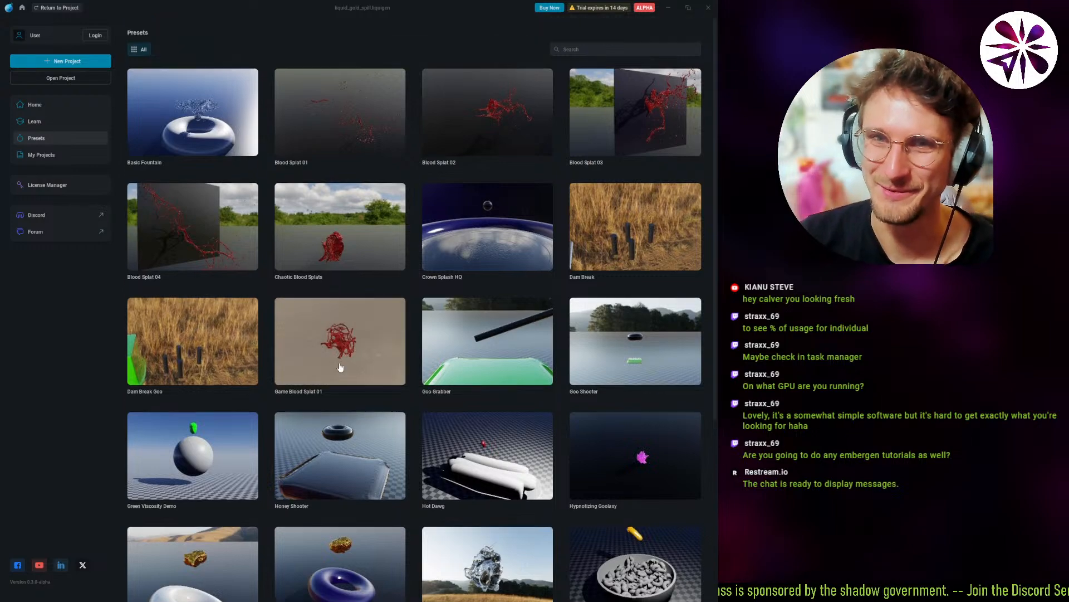
click(58, 9)
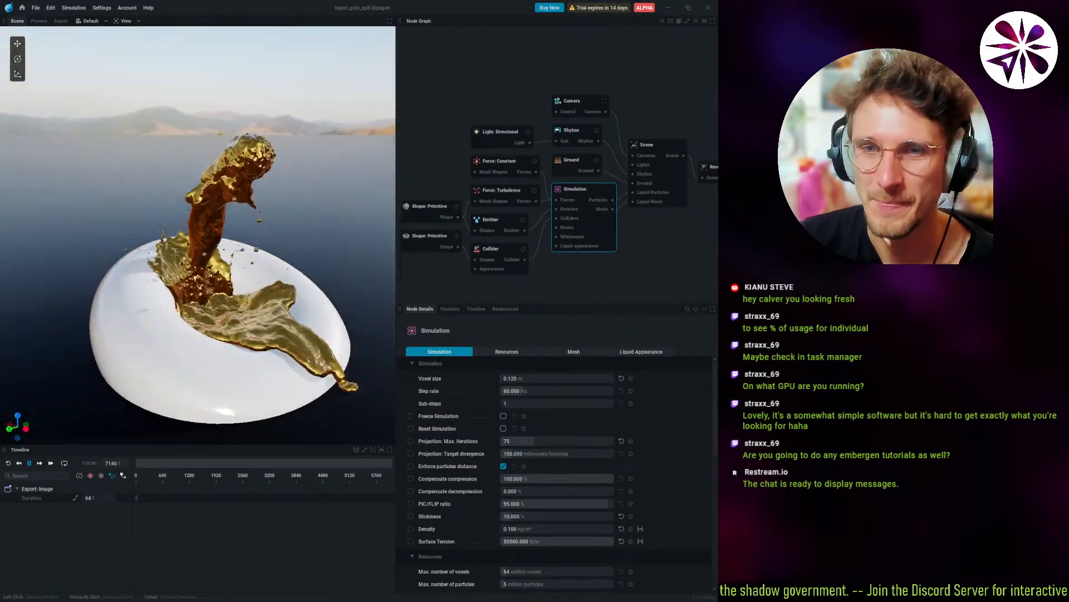
drag(223, 251, 215, 217)
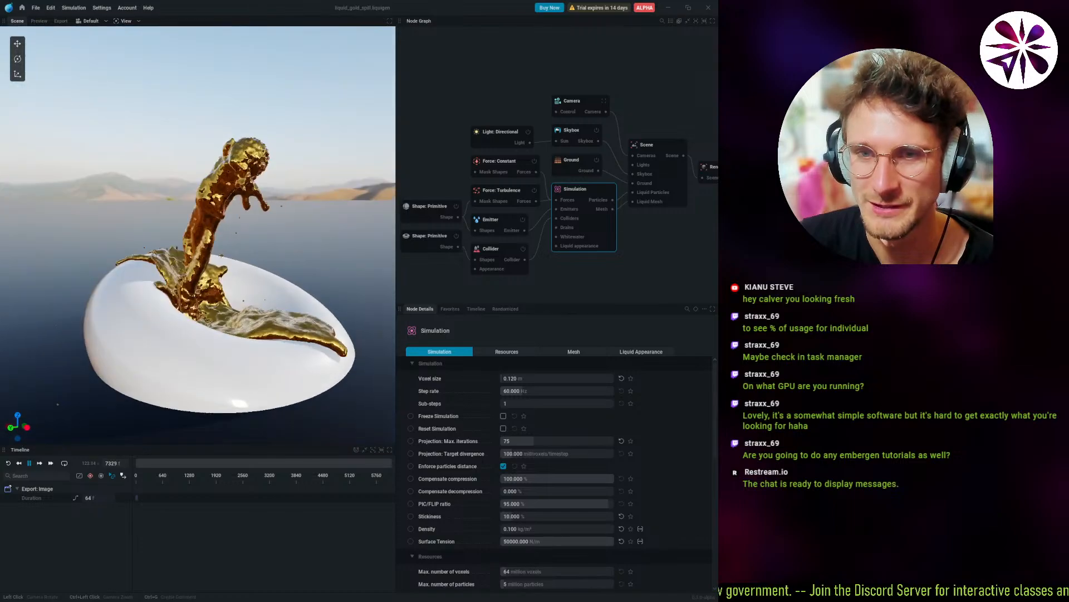
drag(189, 314, 233, 323)
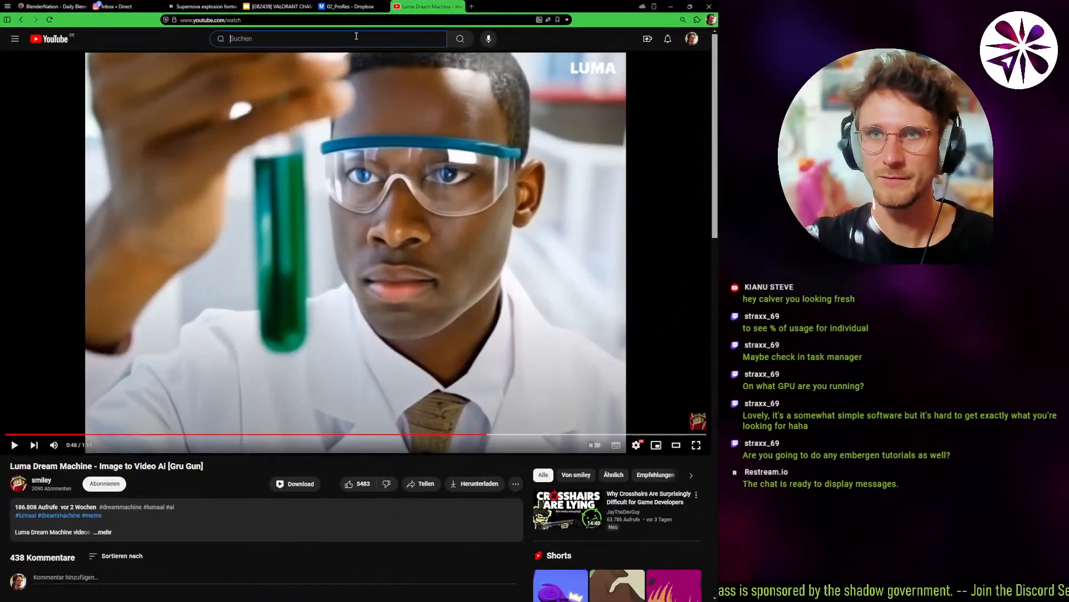
Switch to YouTube in the browser, search for jangafx and open the JangaFX VFX Software & Tutorials channel.
click(357, 38)
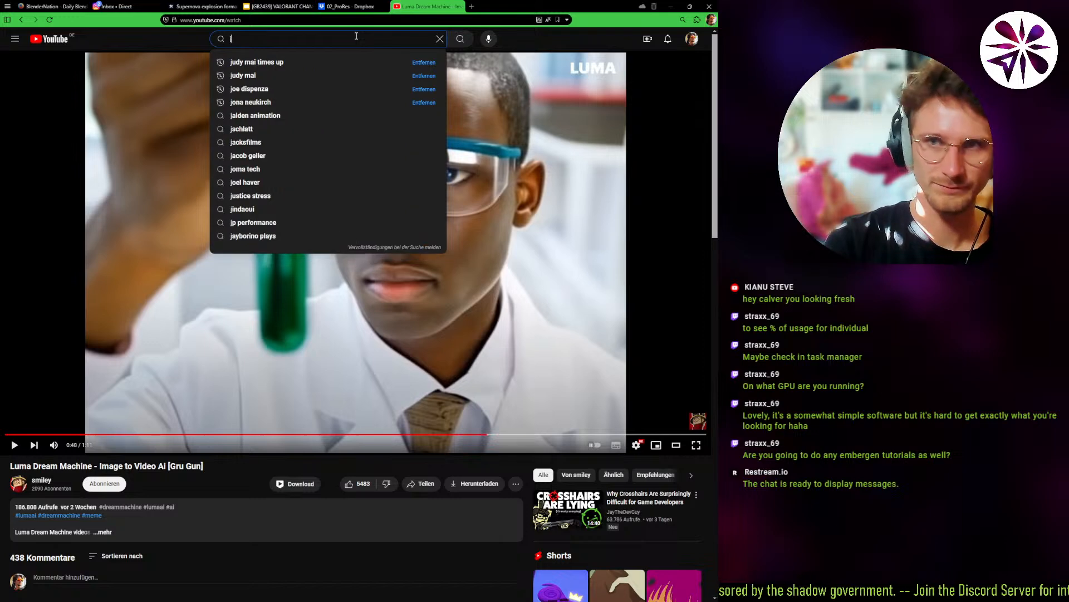
text(jengafx)
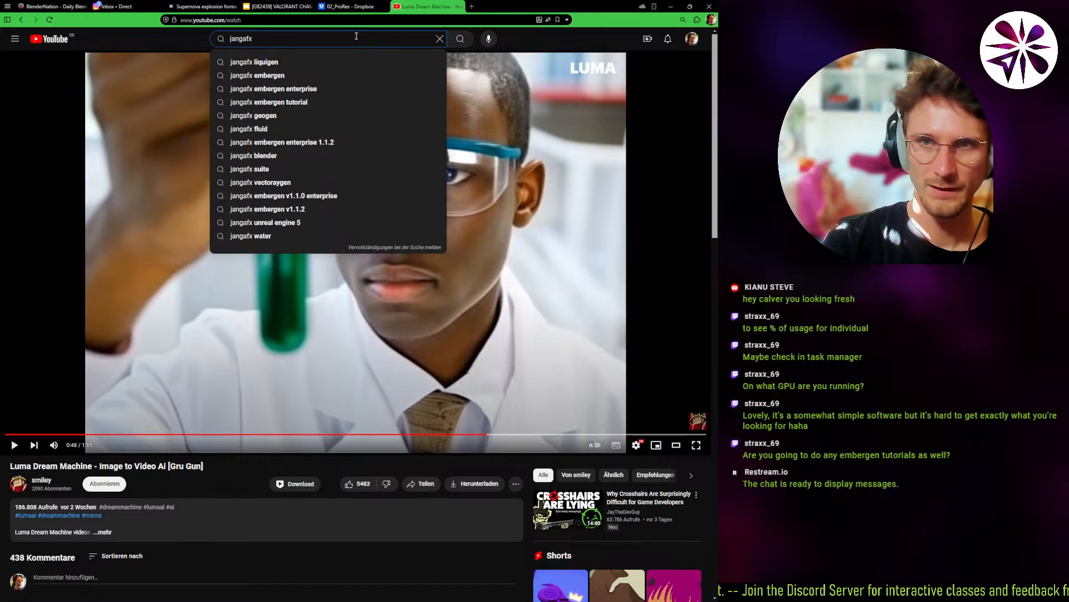
key(Return)
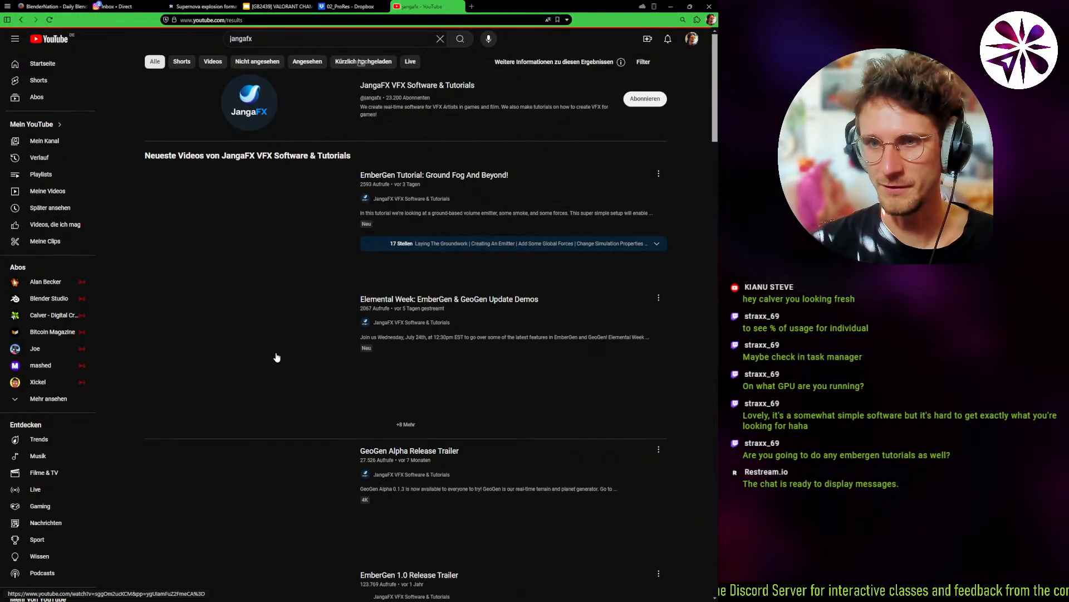
scroll(158, 404, down, 5)
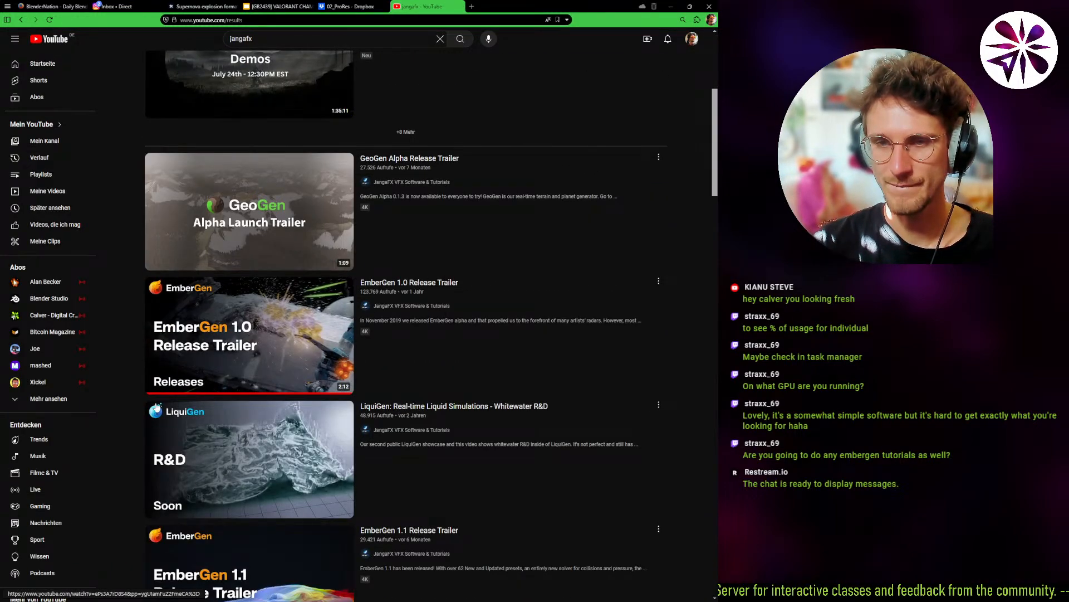
scroll(157, 408, down, 4)
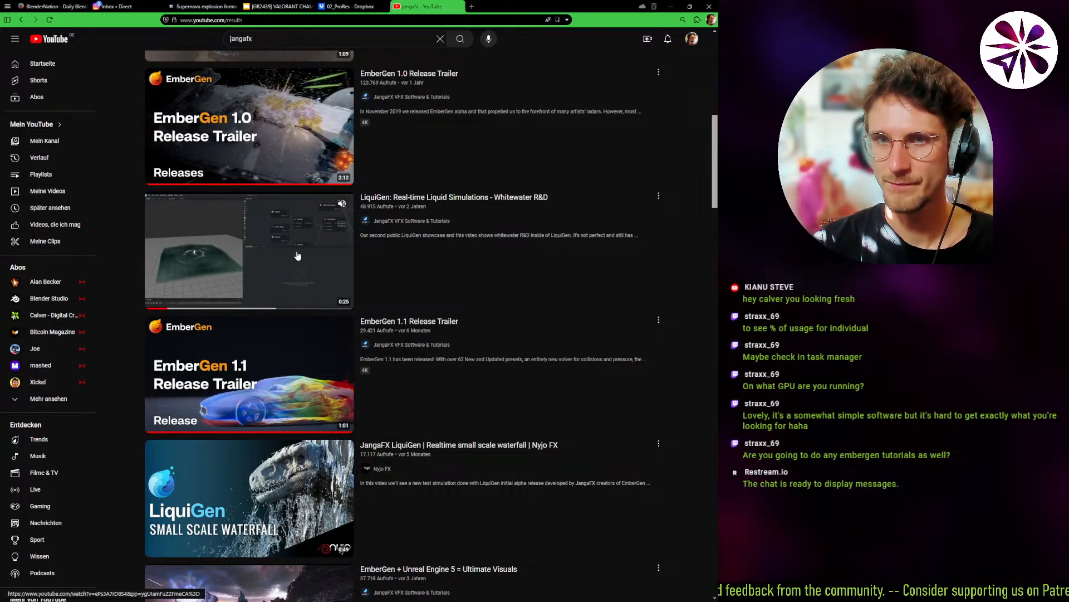
click(390, 223)
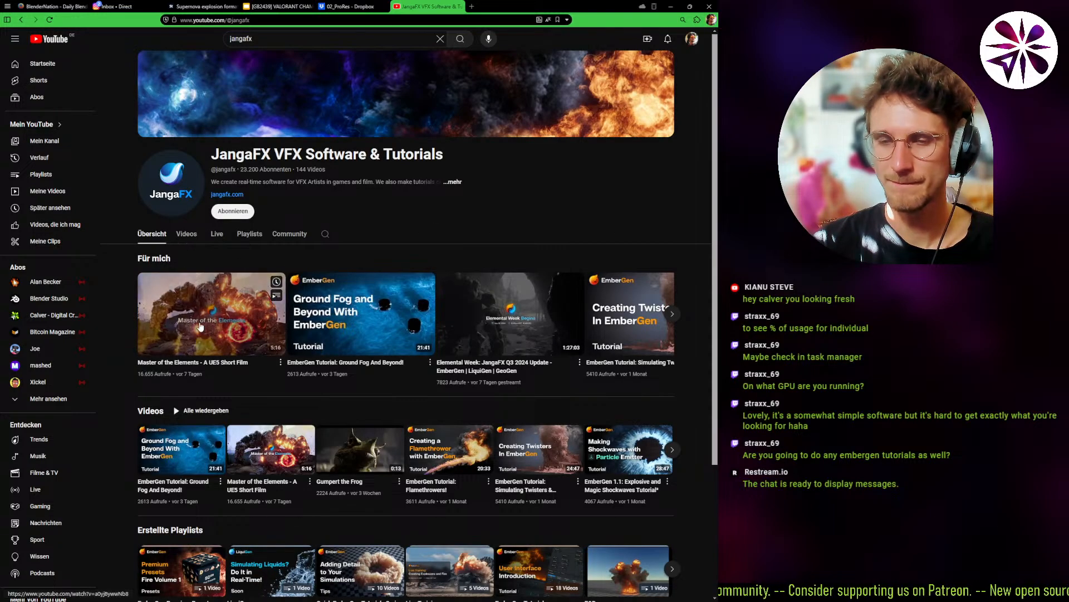
Play "Master of the Elements - A UE5 Short Film" in full screen at a lower volume and skip around in it.
click(259, 329)
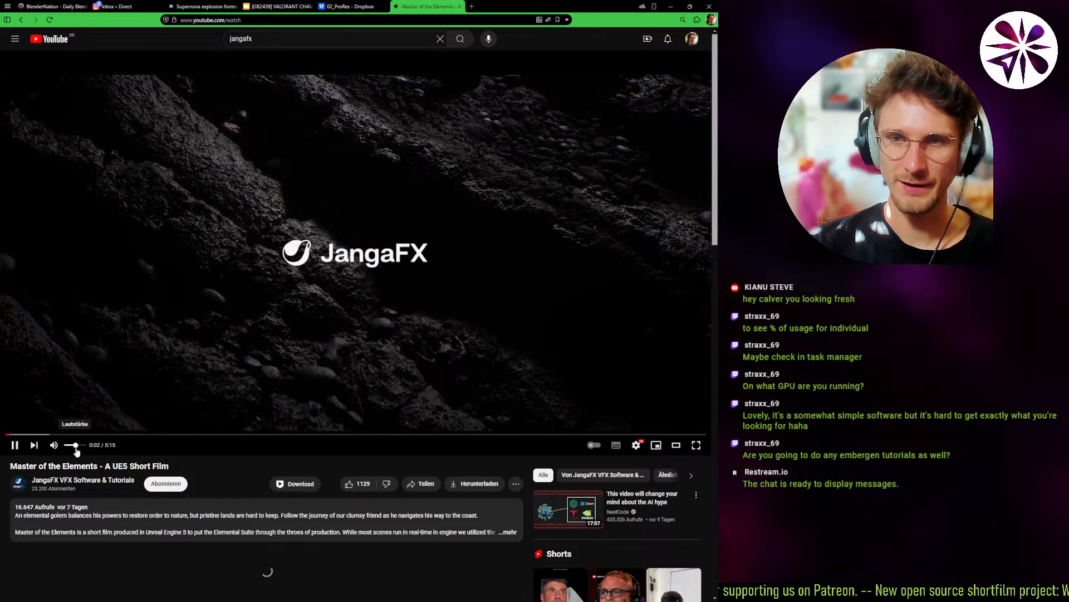
drag(76, 448, 74, 448)
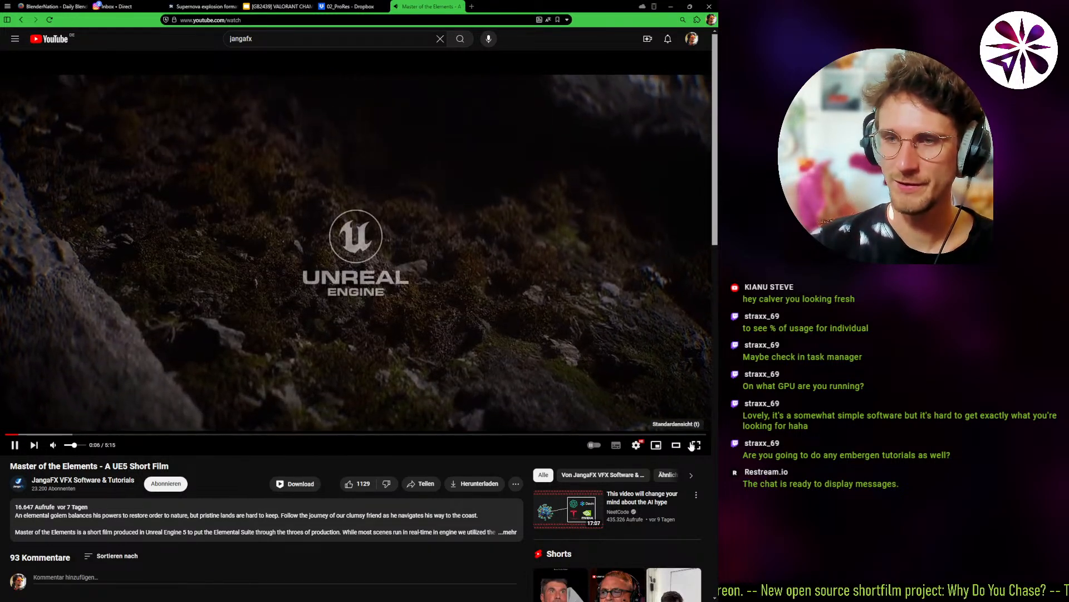
click(693, 445)
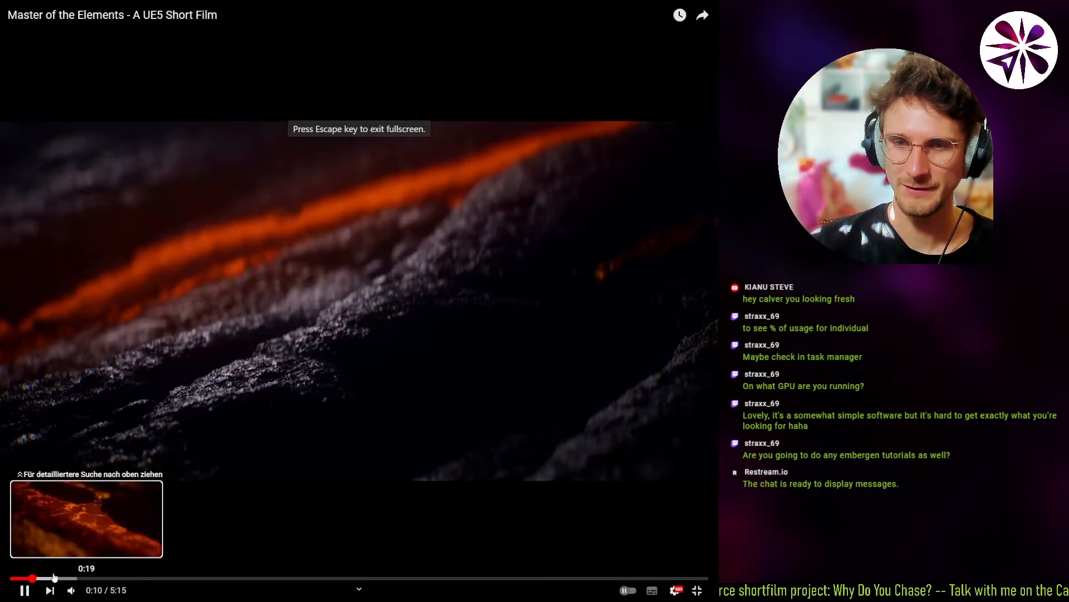
key(Right)
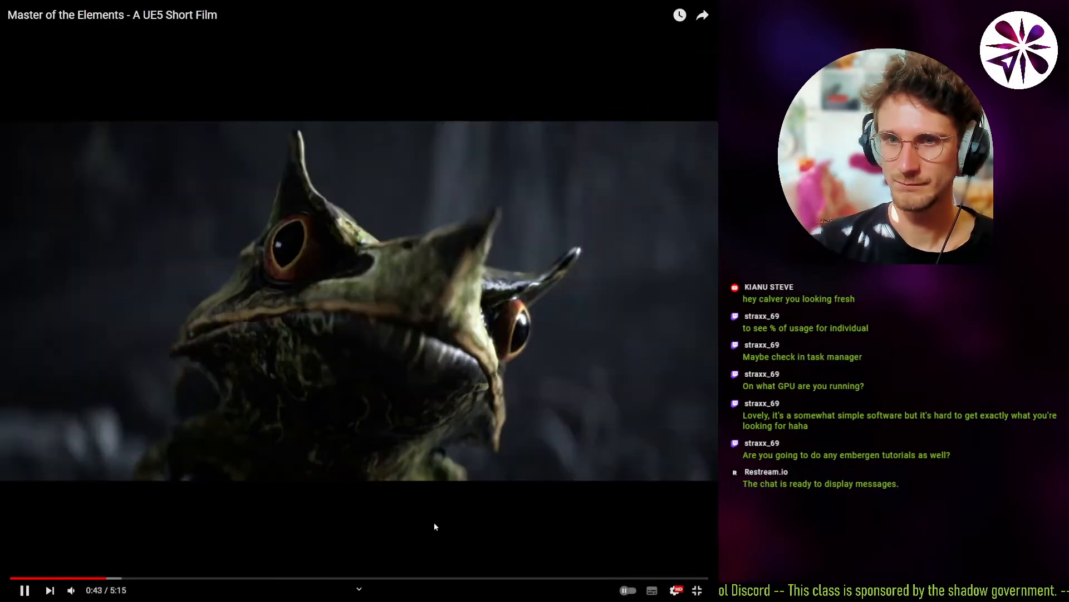
key(Left)
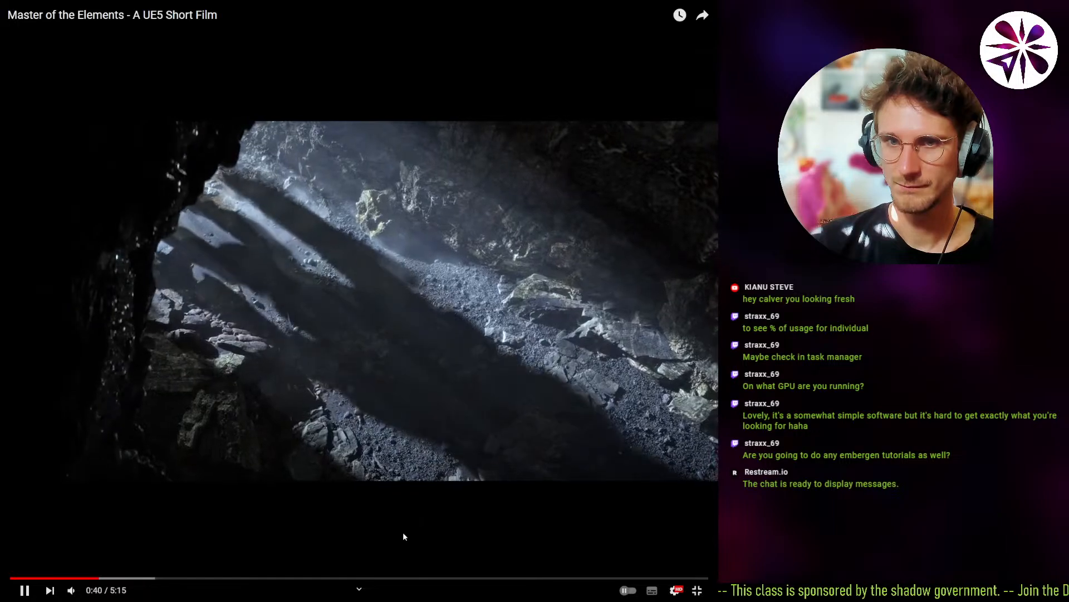
Skip ahead through the short film in several jumps, up to about the 2:06 mark.
key(Right)
key(Right)
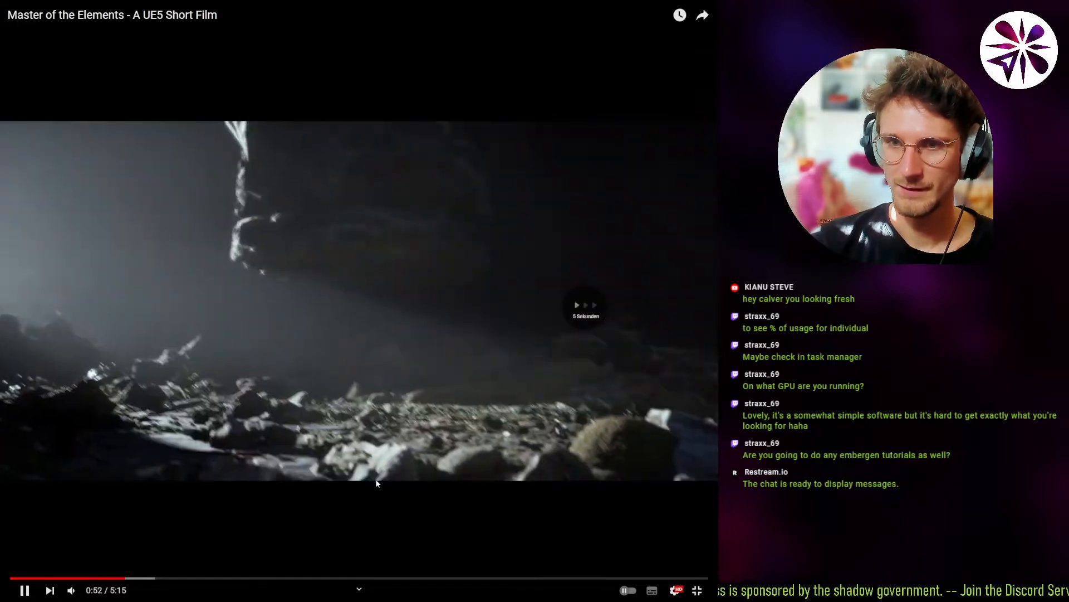
key(Right)
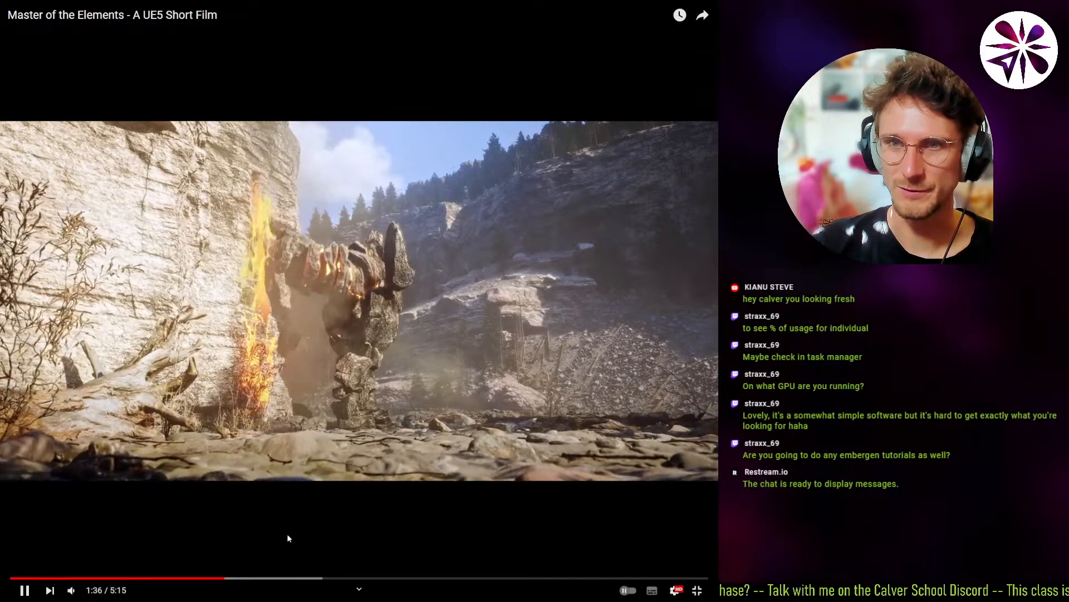
click(257, 578)
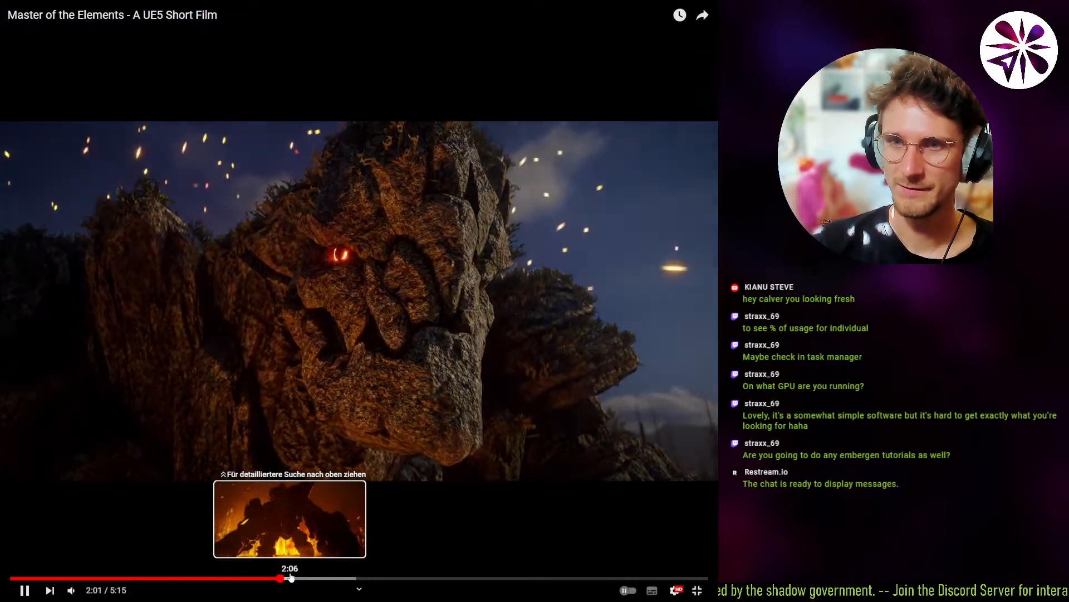
click(290, 578)
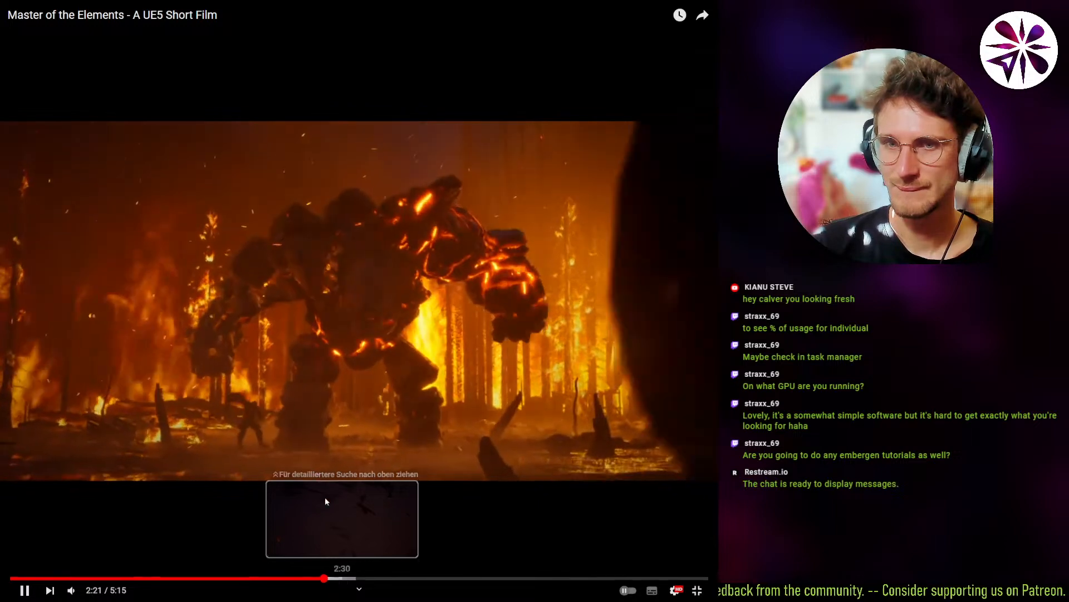
Study the golem fight in the burning forest by repeatedly pausing, resuming and replaying it from about 2:21.
click(203, 410)
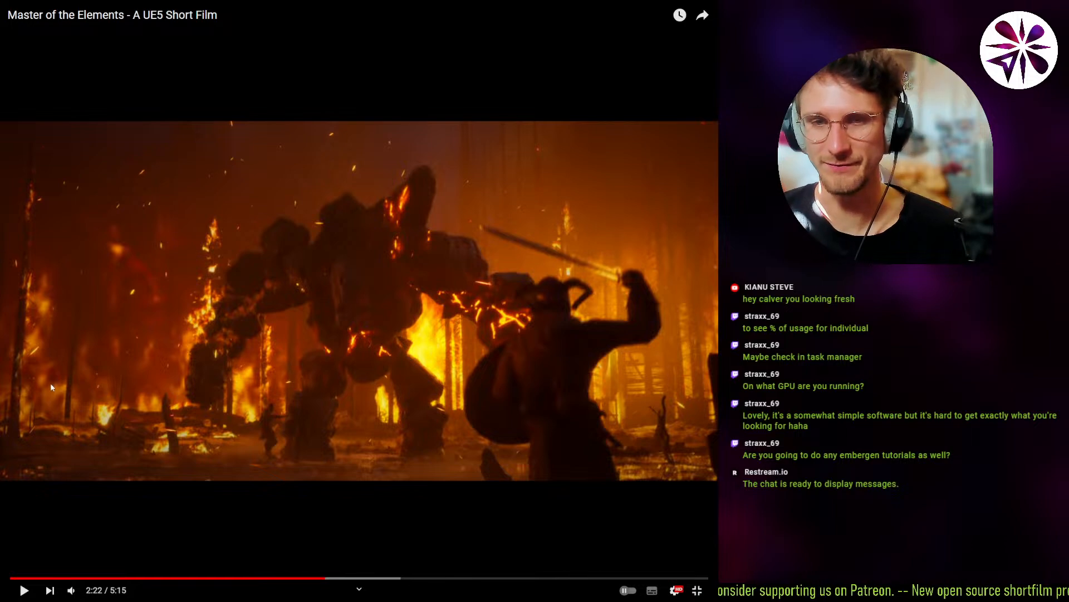
click(128, 300)
click(154, 354)
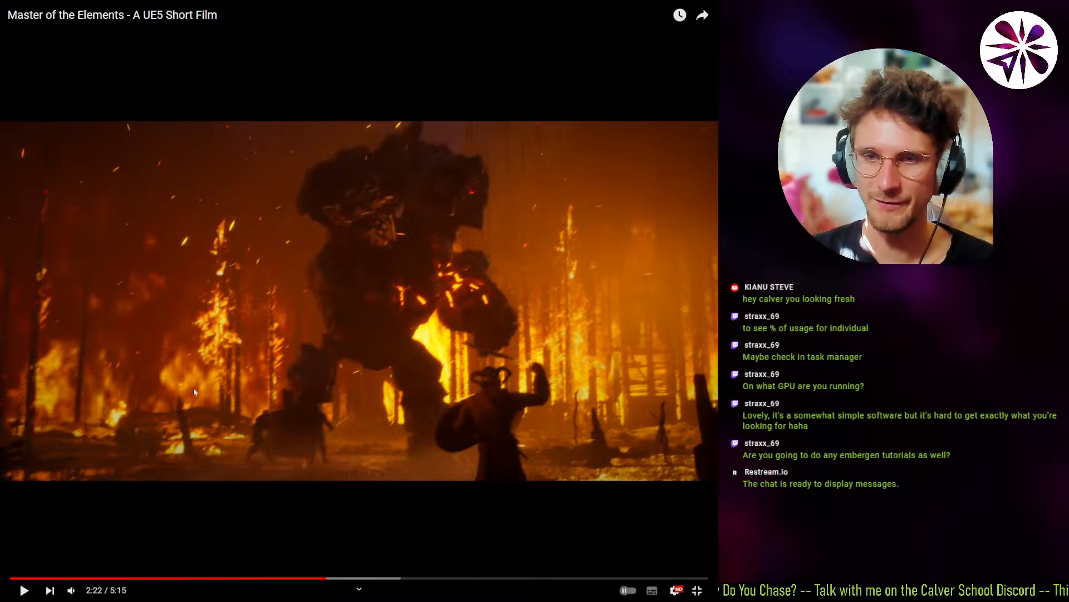
click(334, 458)
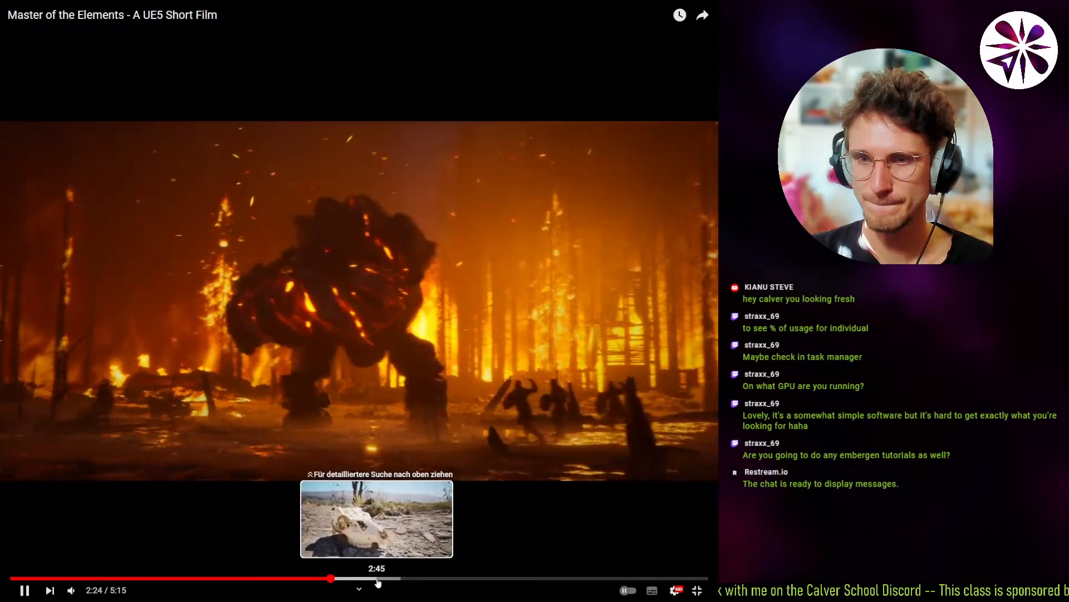
click(506, 361)
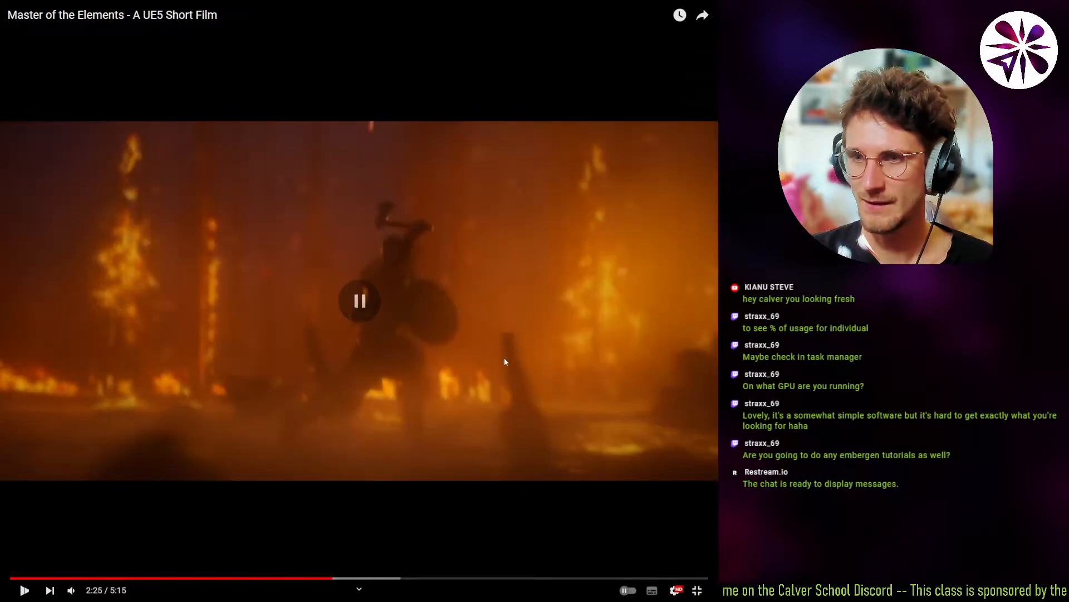
click(321, 582)
click(473, 466)
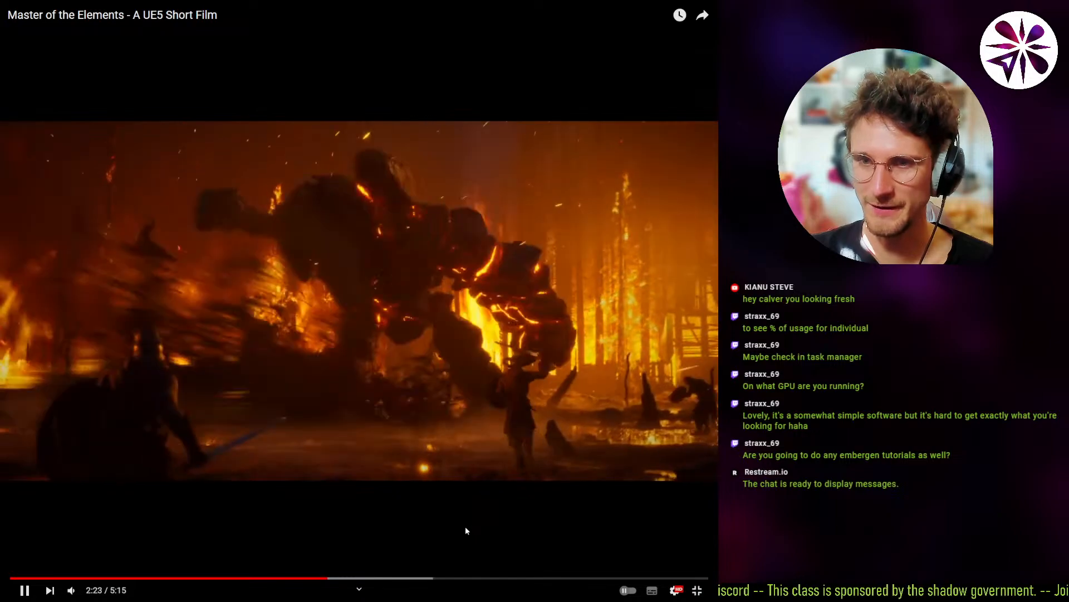
click(464, 525)
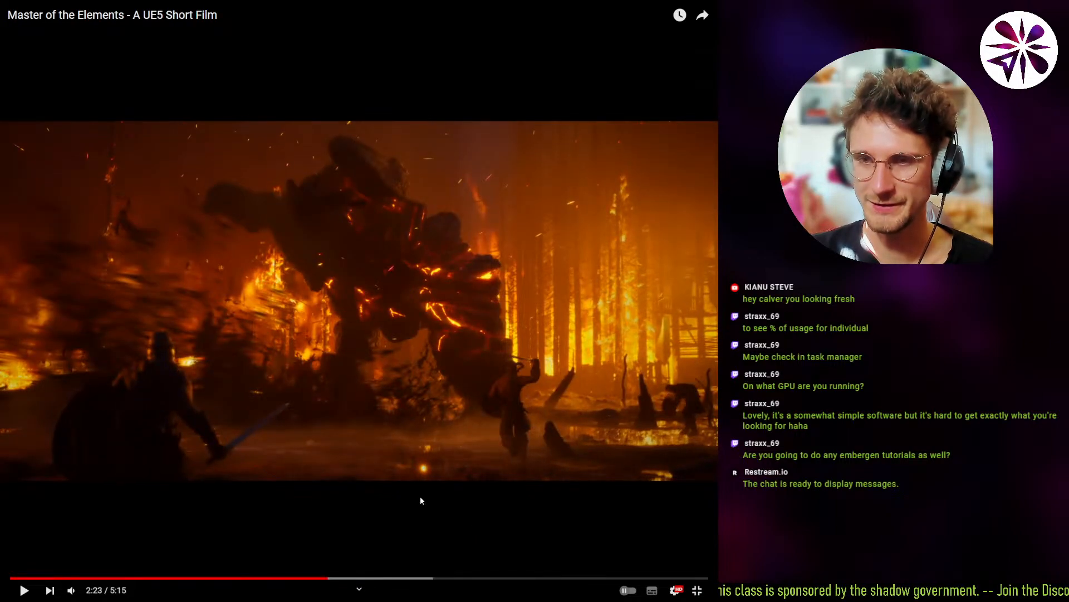
click(281, 521)
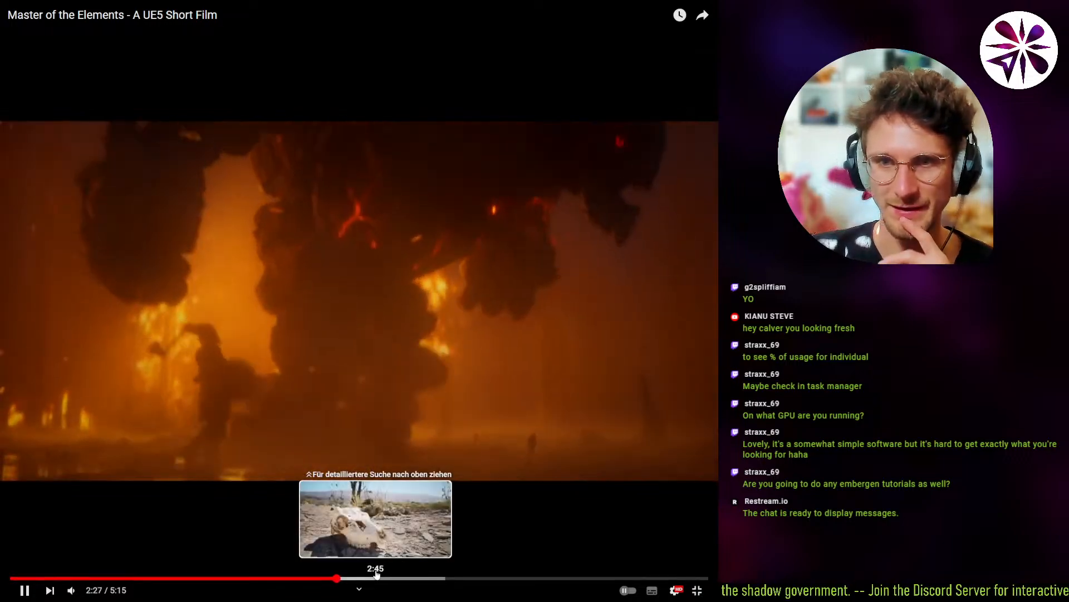
click(376, 481)
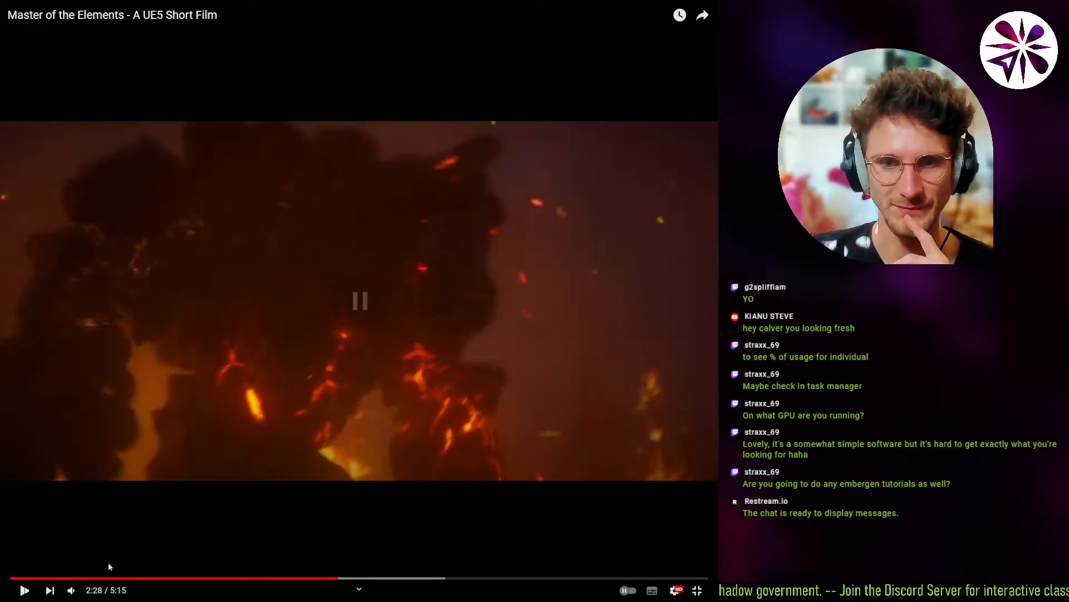
click(368, 446)
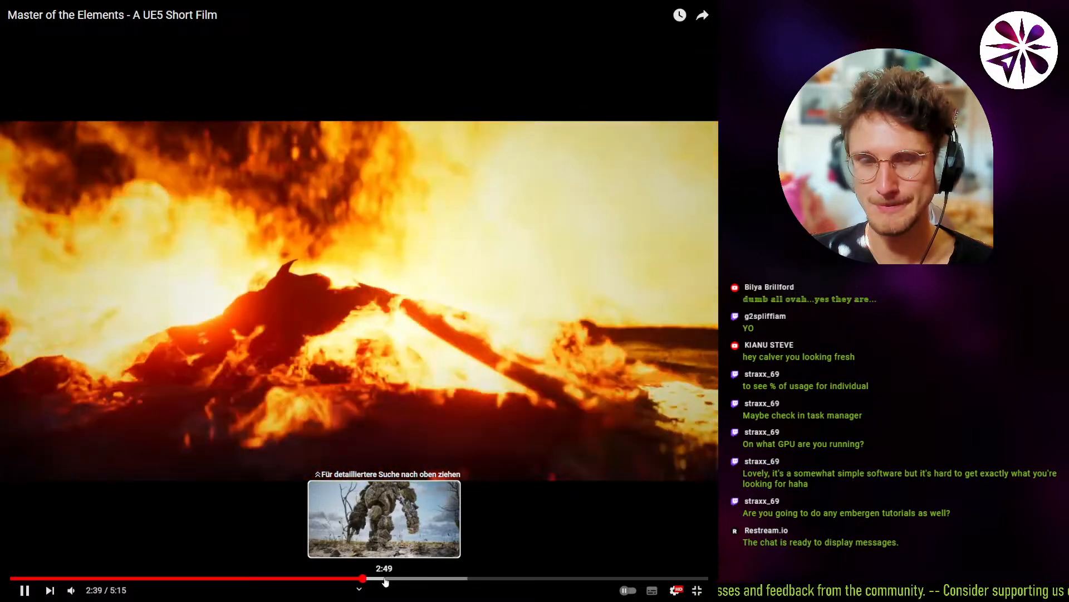
Jump to 2:49 and 3:02 in the film and study the golem's water effects by pausing and resuming.
click(385, 580)
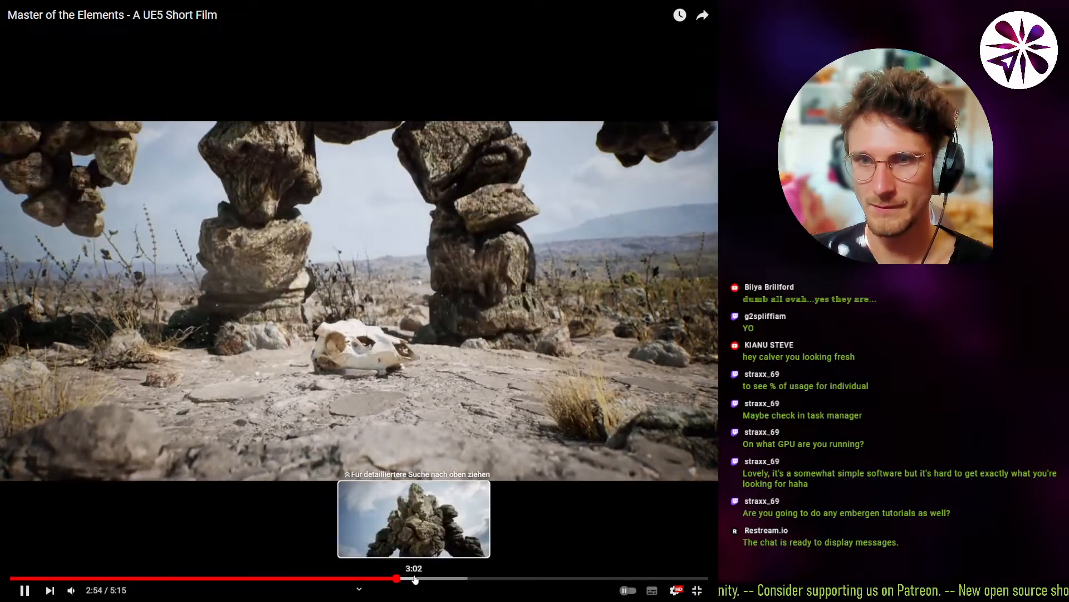
click(415, 580)
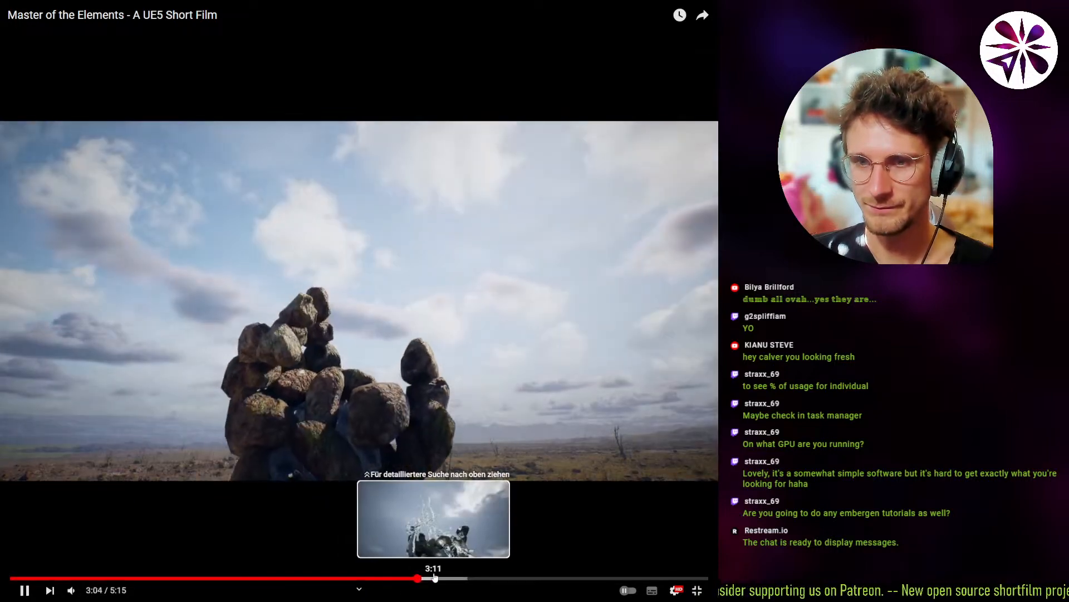
click(299, 456)
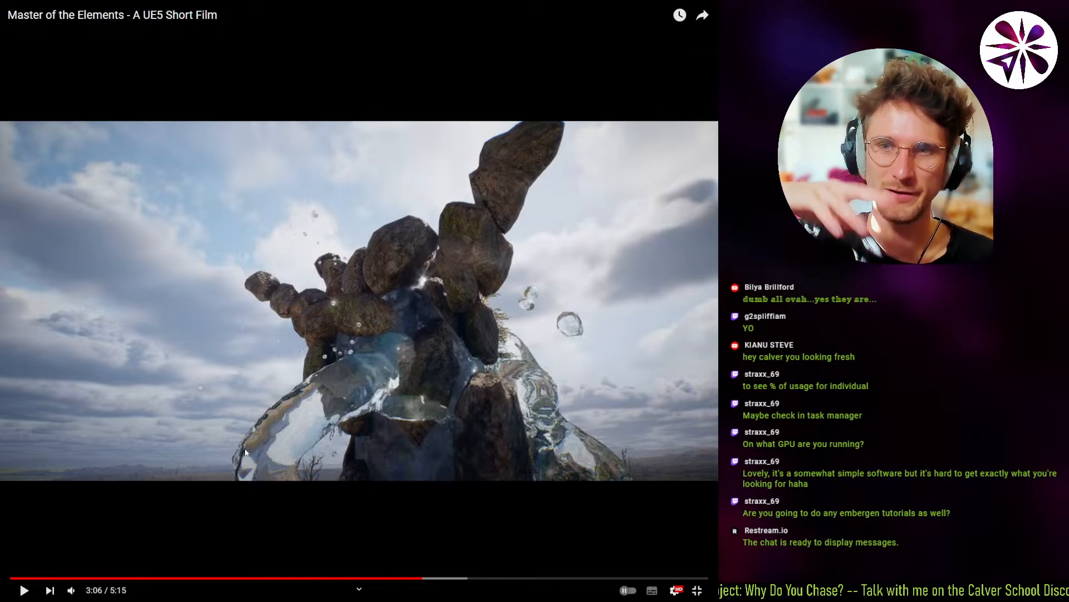
click(396, 342)
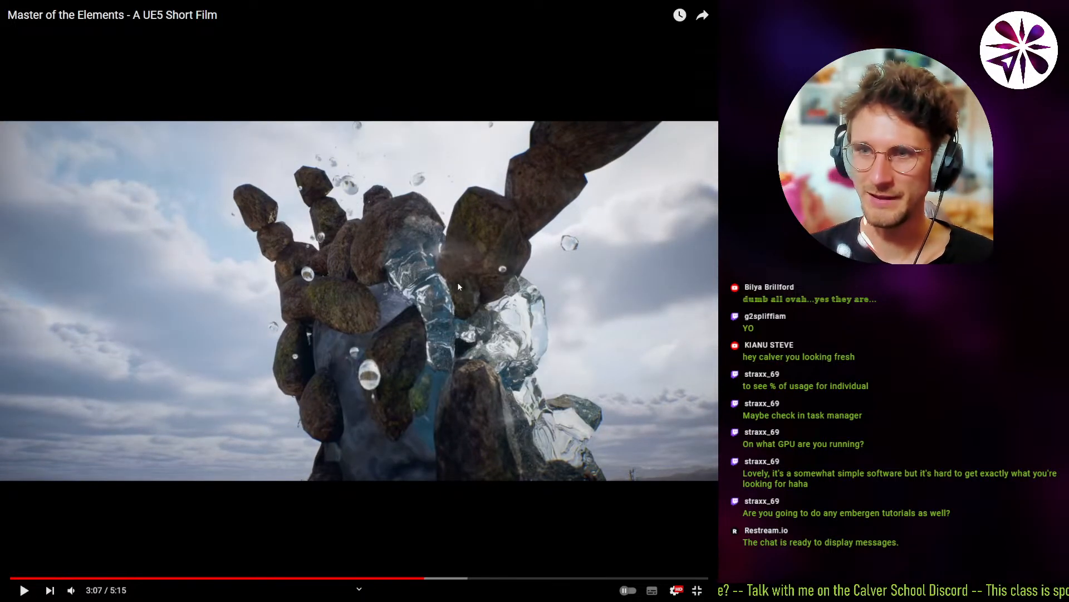
click(449, 325)
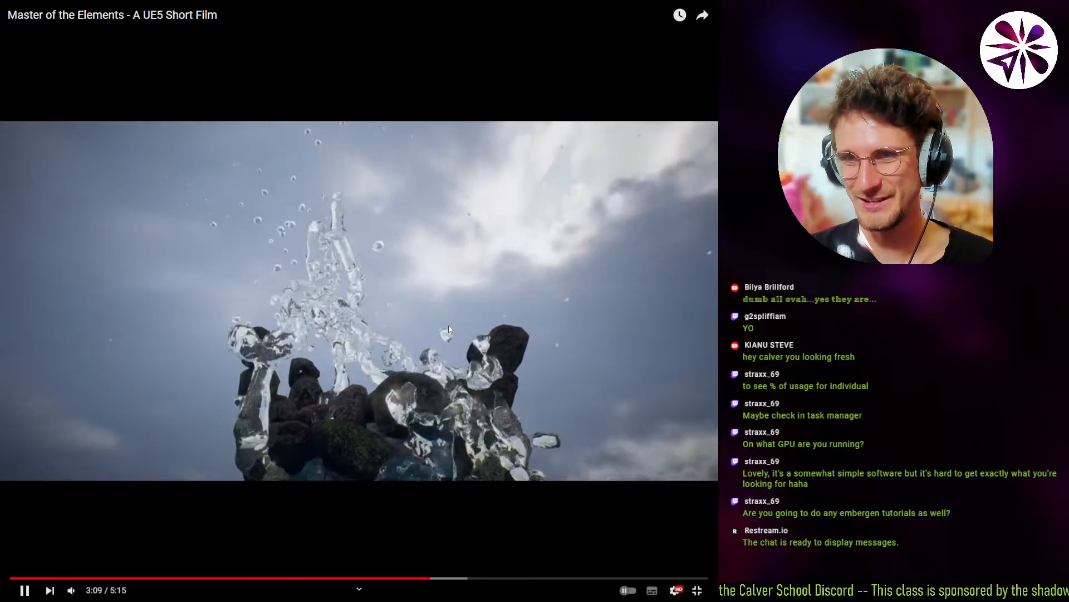
click(480, 350)
click(409, 369)
click(409, 382)
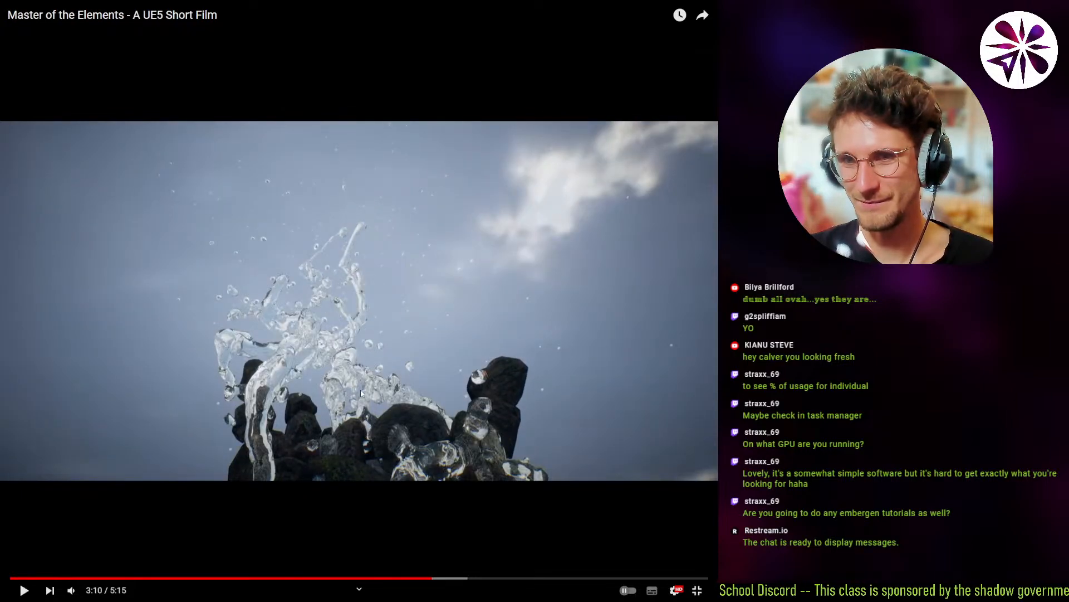
click(404, 420)
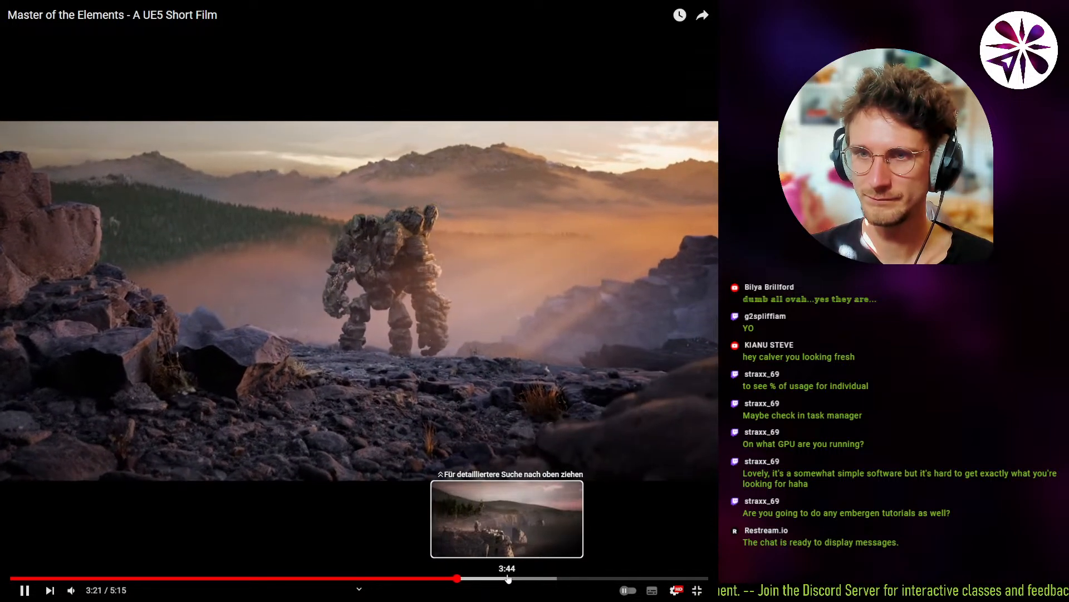
Skip forward past 3:44 to the film's closing scenes, pause at the credits and leave full screen.
click(508, 578)
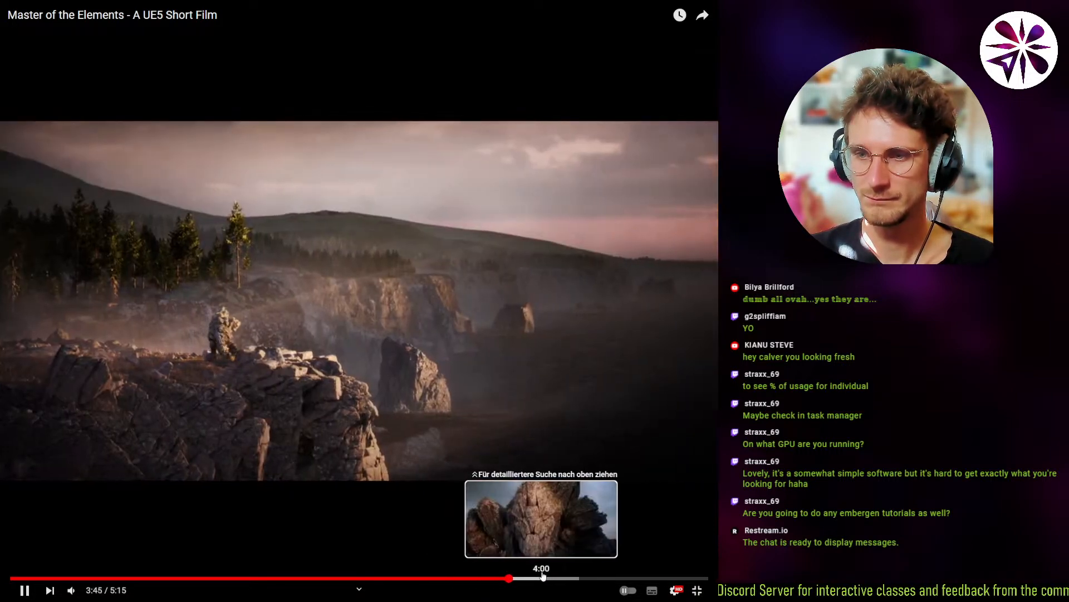
drag(544, 577, 527, 579)
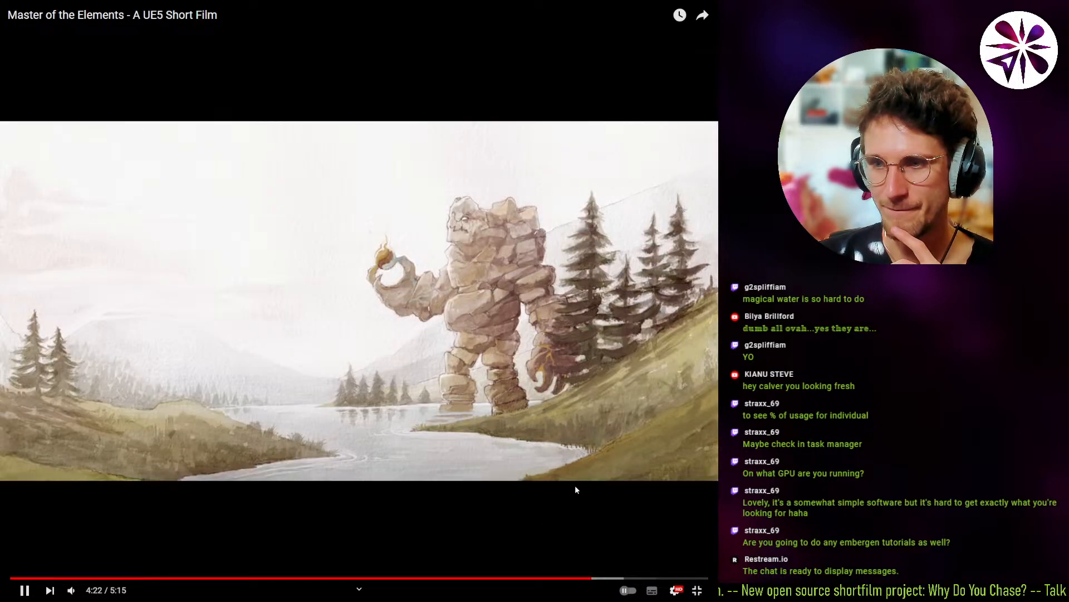
key(space)
key(Escape)
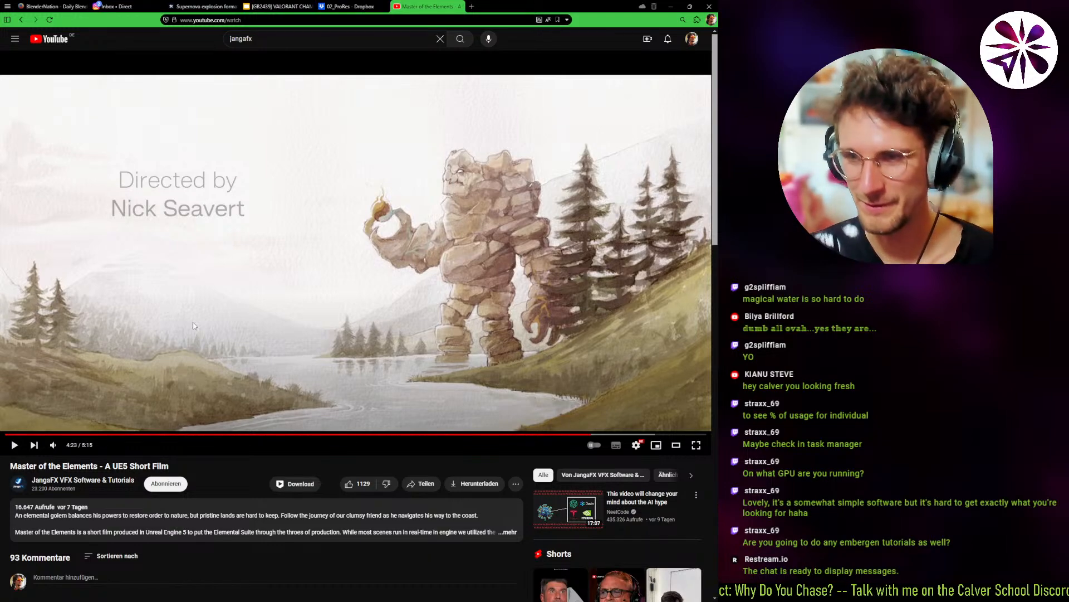
Switch back to LiquiGen and view the liquid gold pouring over the white torus from different angles.
click(670, 6)
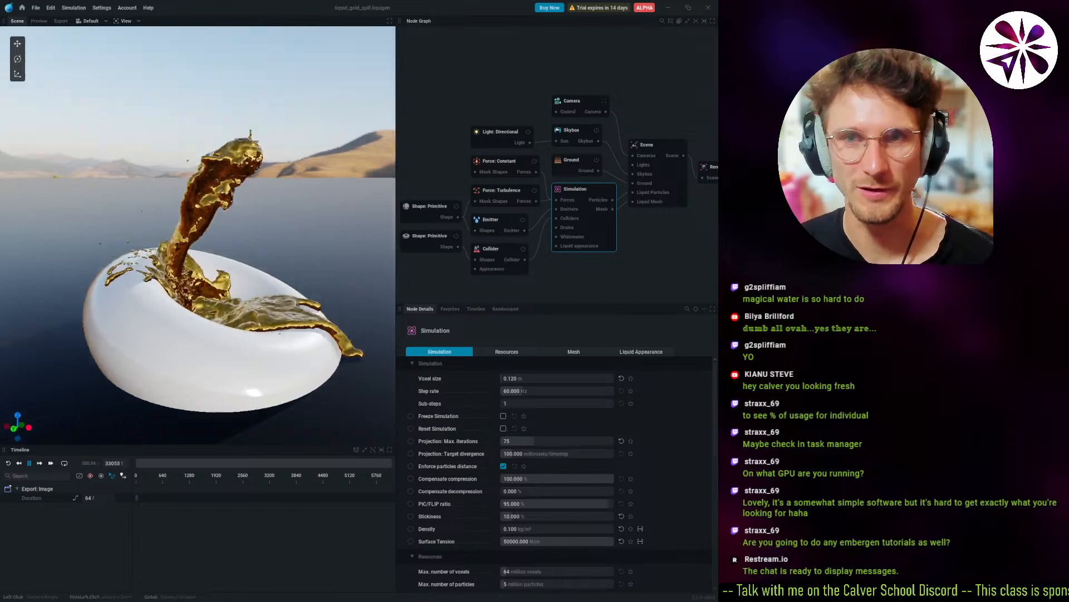
drag(320, 285, 294, 302)
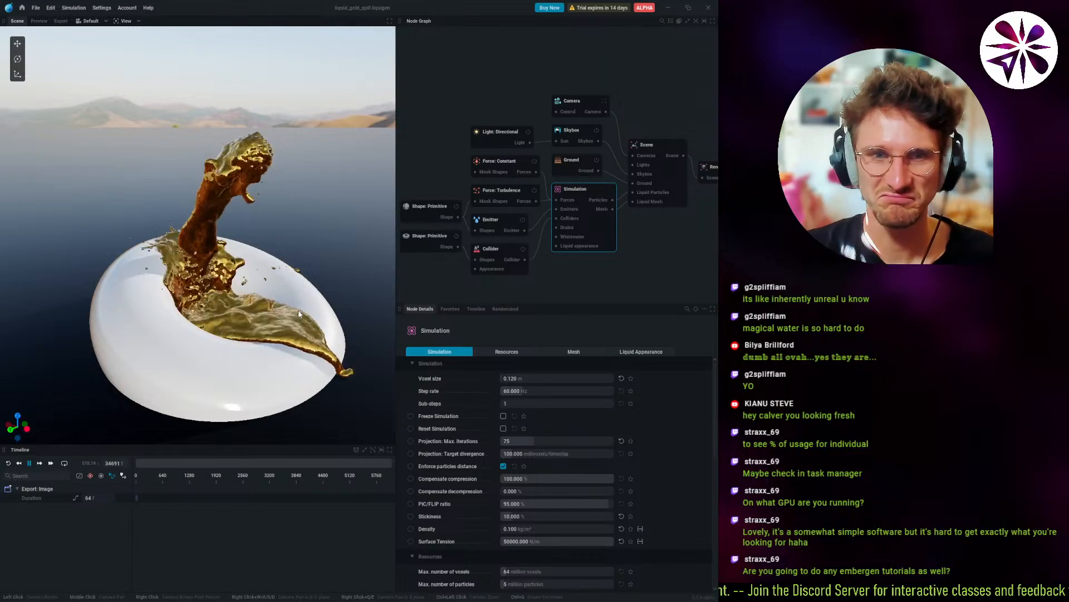
drag(298, 245, 211, 336)
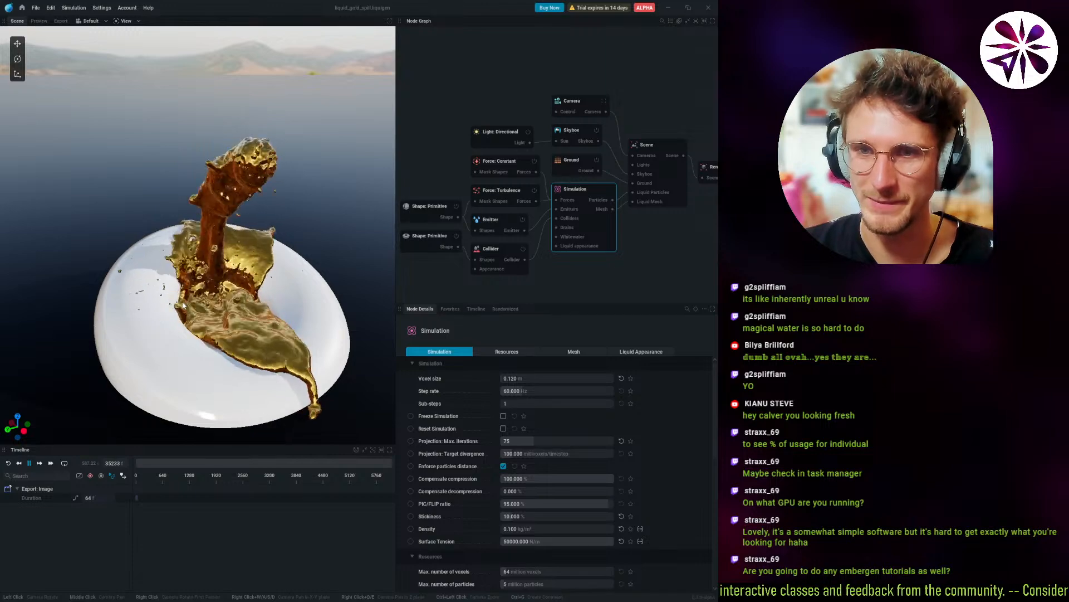
drag(183, 305, 234, 300)
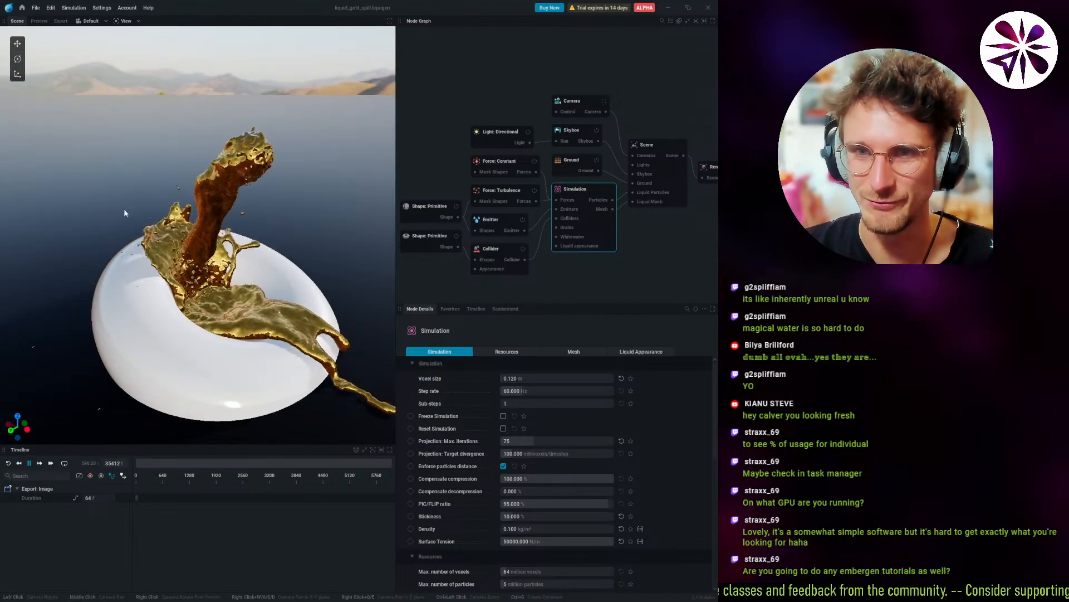
Look through the preset gallery and open the Tech Sparse Liquid preset.
click(22, 9)
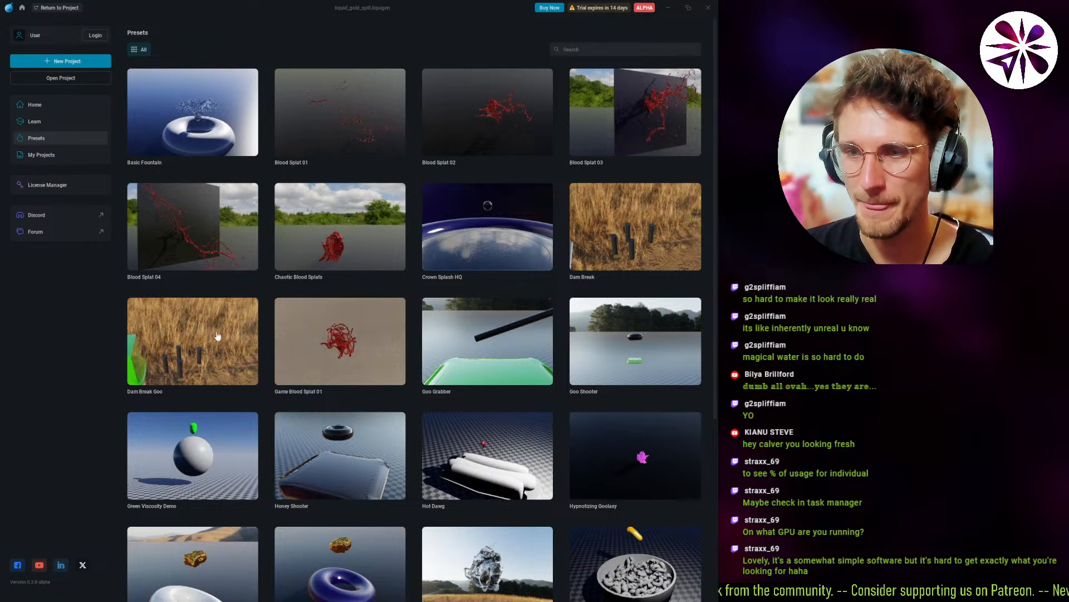
scroll(218, 336, down, 3)
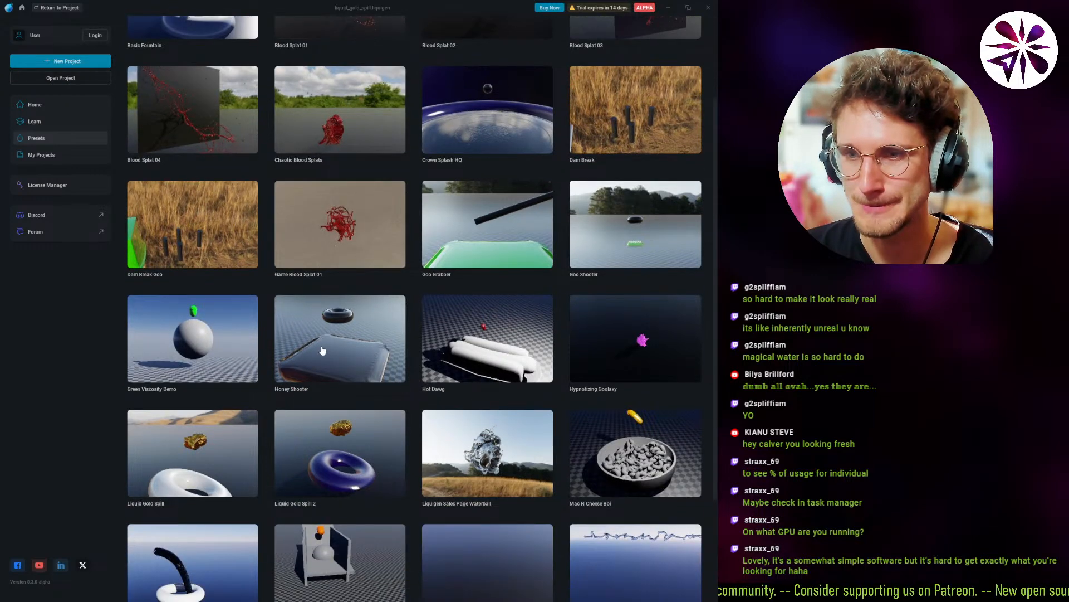
scroll(390, 417, up, 3)
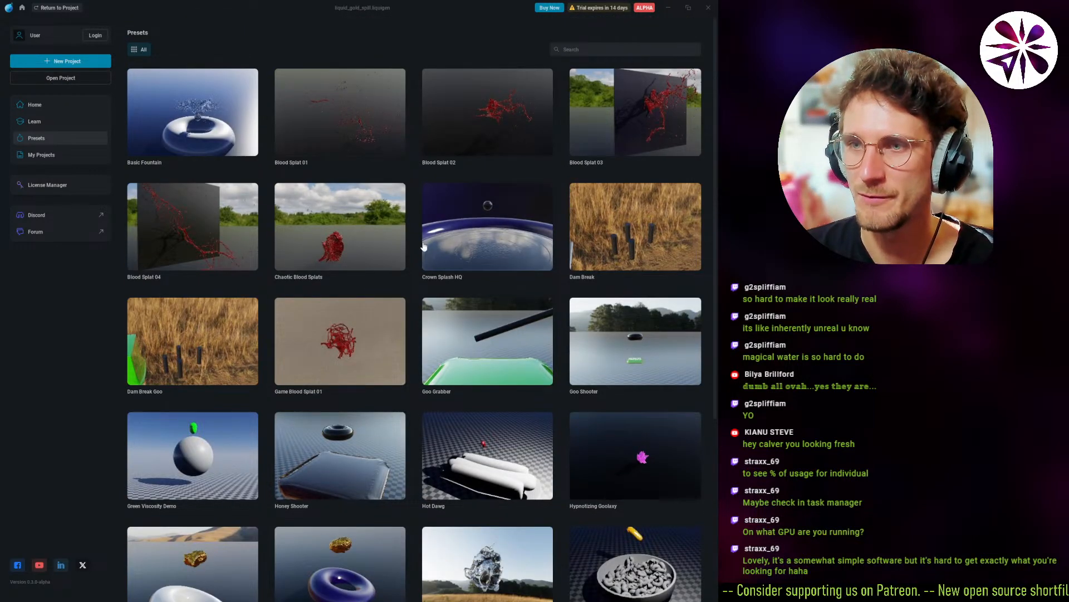
scroll(464, 252, down, 7)
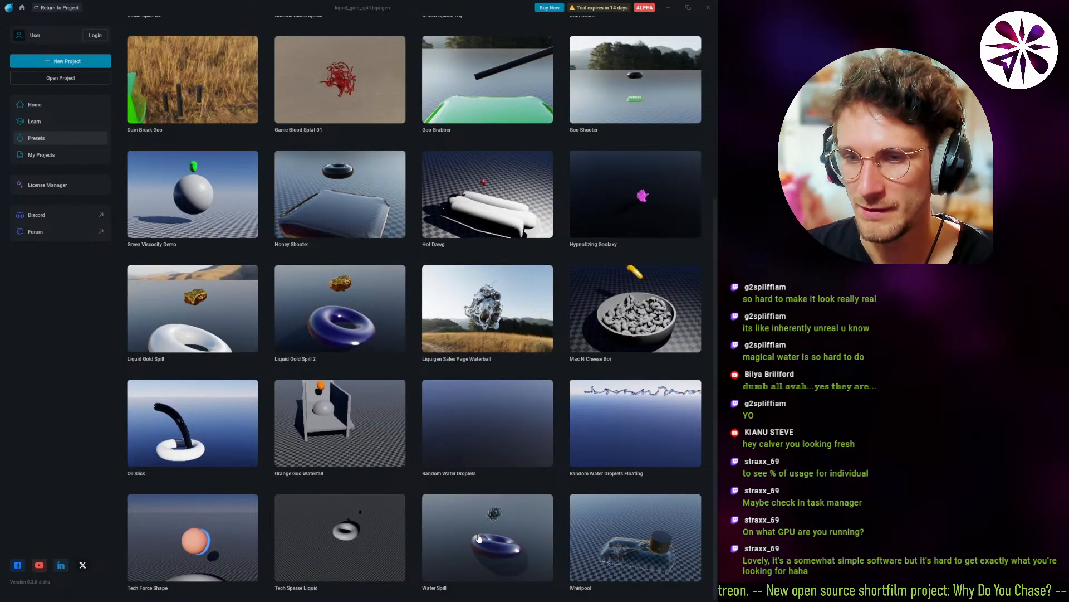
click(343, 530)
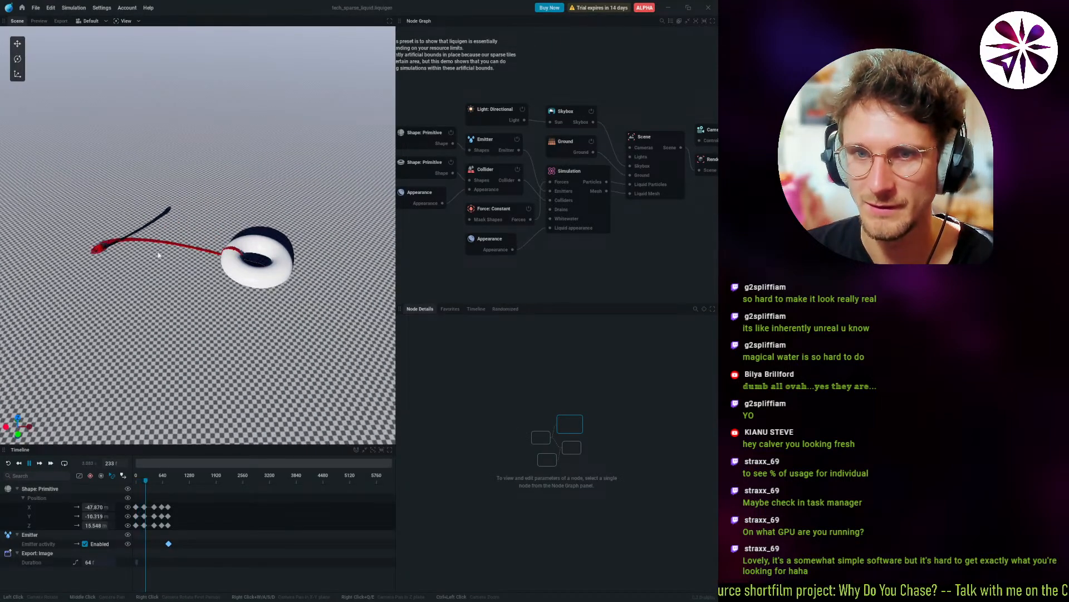
Follow the moving red liquid stream around the torus from near and far, and pause the simulation.
drag(136, 270, 167, 223)
drag(119, 370, 114, 342)
scroll(115, 341, down, 3)
scroll(137, 352, up, 1)
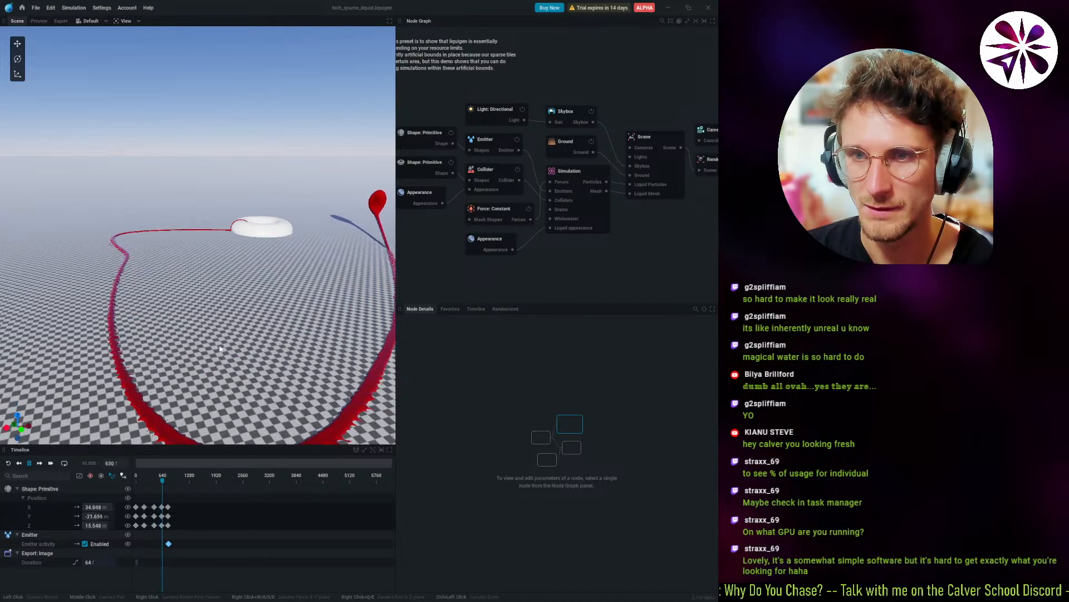
drag(306, 247, 244, 297)
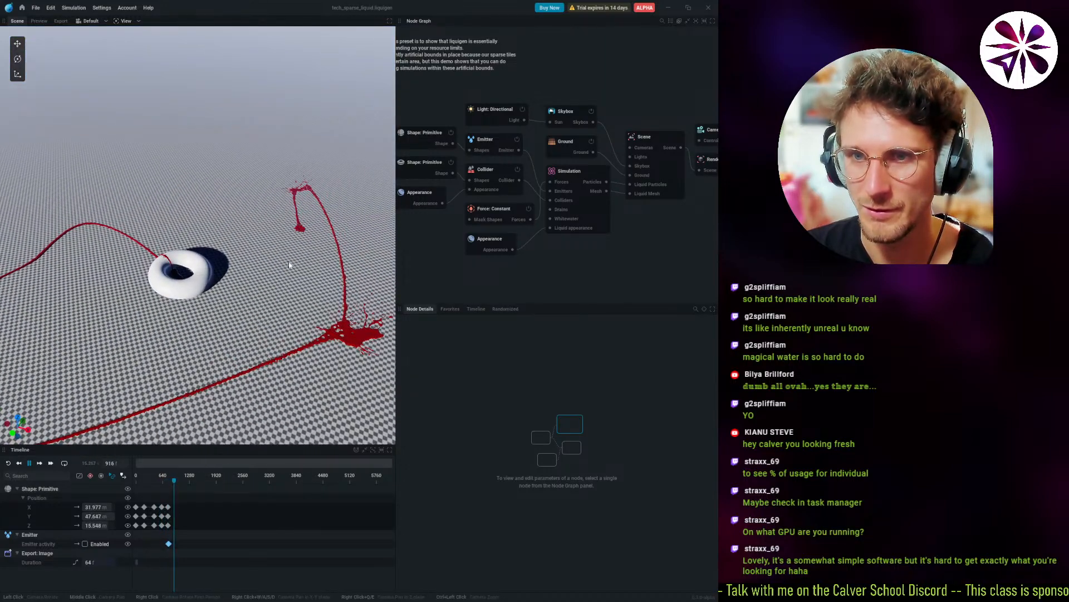
scroll(289, 266, up, 3)
drag(289, 266, 215, 235)
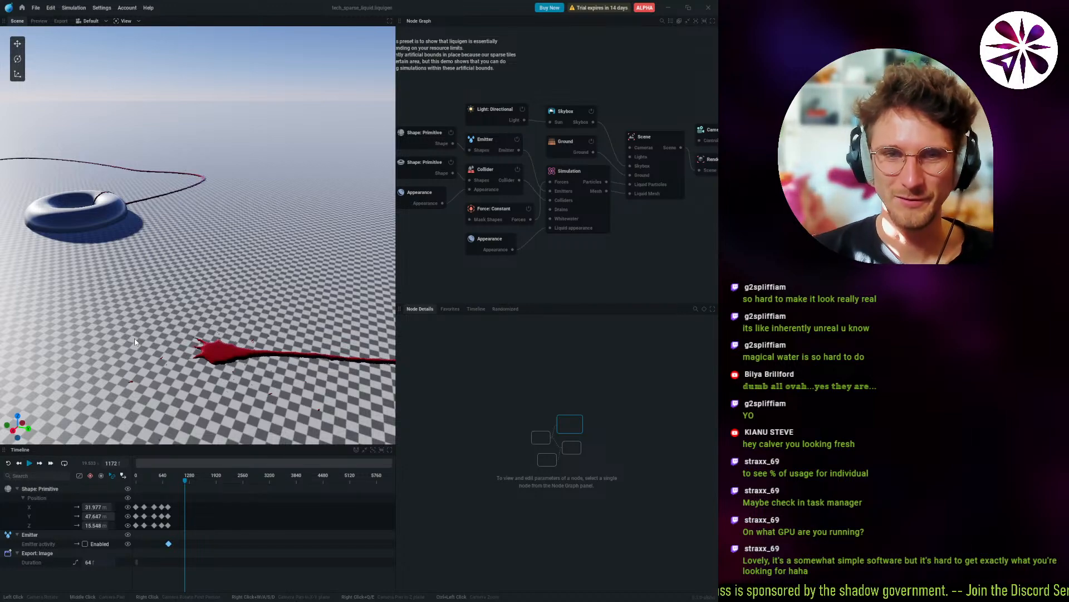
Examine the paused red liquid trail where it runs over the white torus, from above, close up and the side.
drag(135, 338, 113, 221)
middle_drag(113, 221, 25, 203)
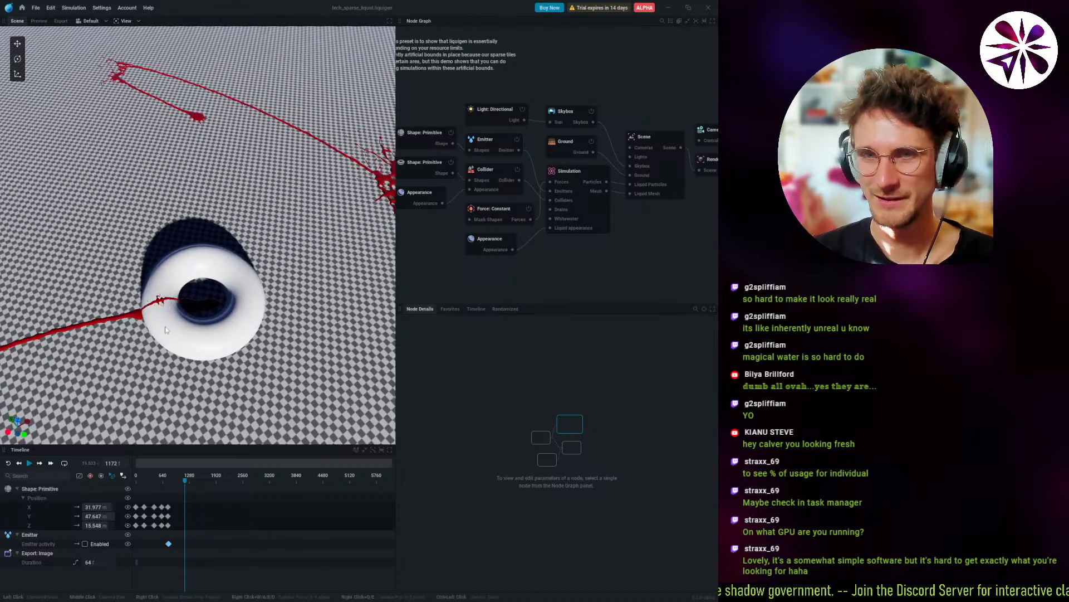
scroll(25, 203, up, 5)
drag(25, 278, 21, 420)
drag(167, 262, 145, 290)
drag(207, 247, 167, 254)
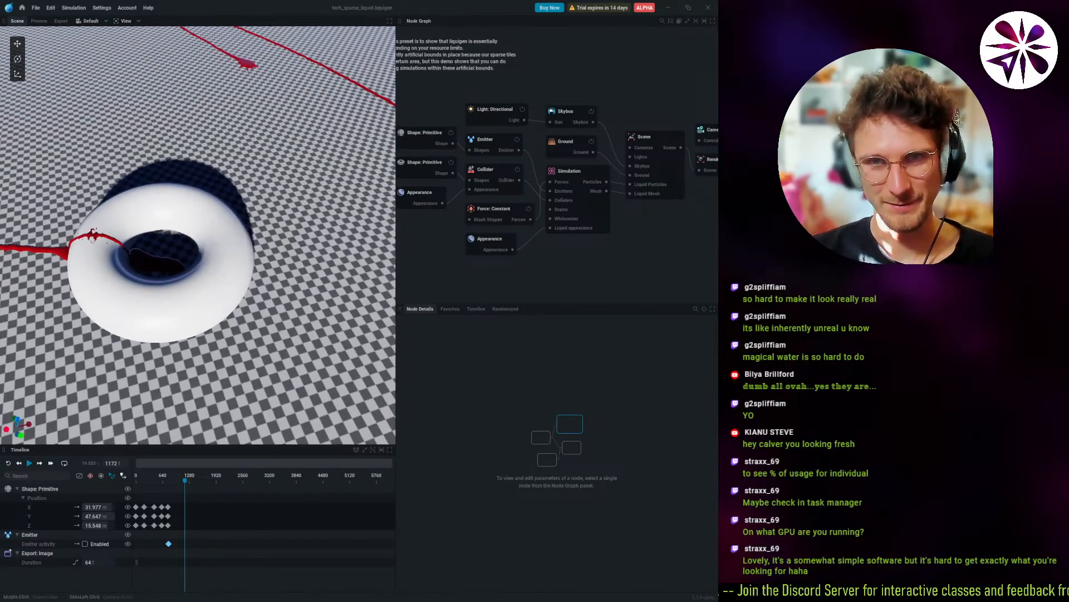
scroll(121, 253, up, 2)
middle_drag(192, 257, 262, 258)
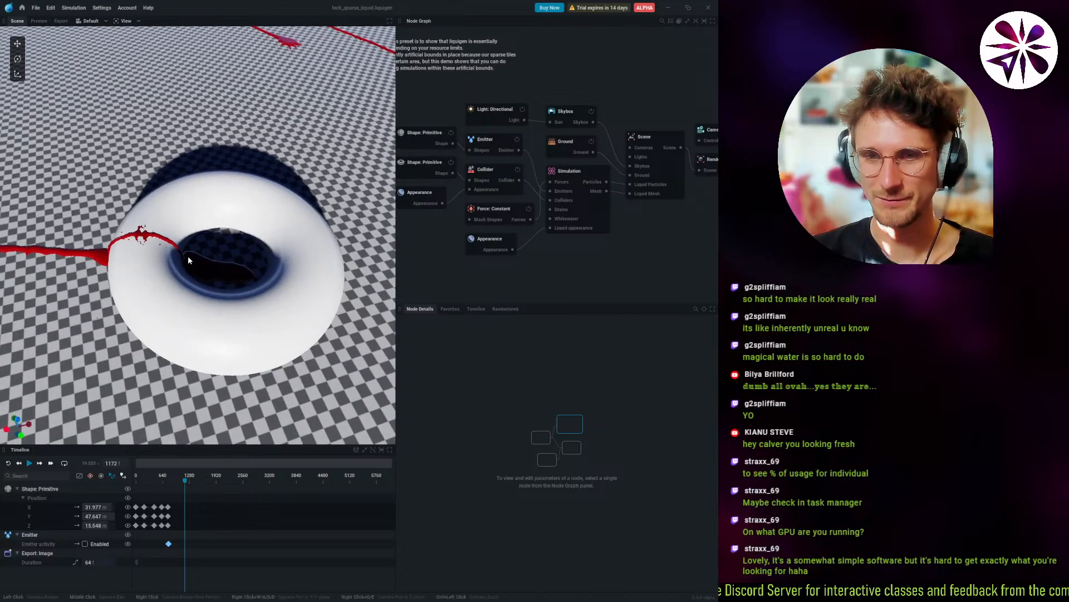
scroll(167, 254, down, 3)
drag(144, 251, 217, 250)
drag(234, 196, 188, 228)
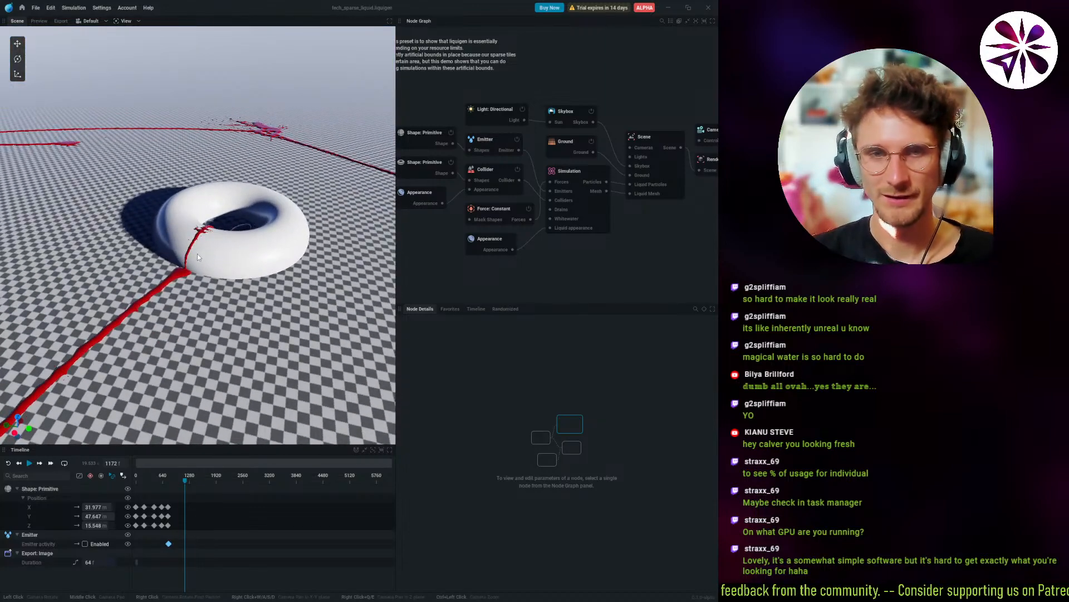